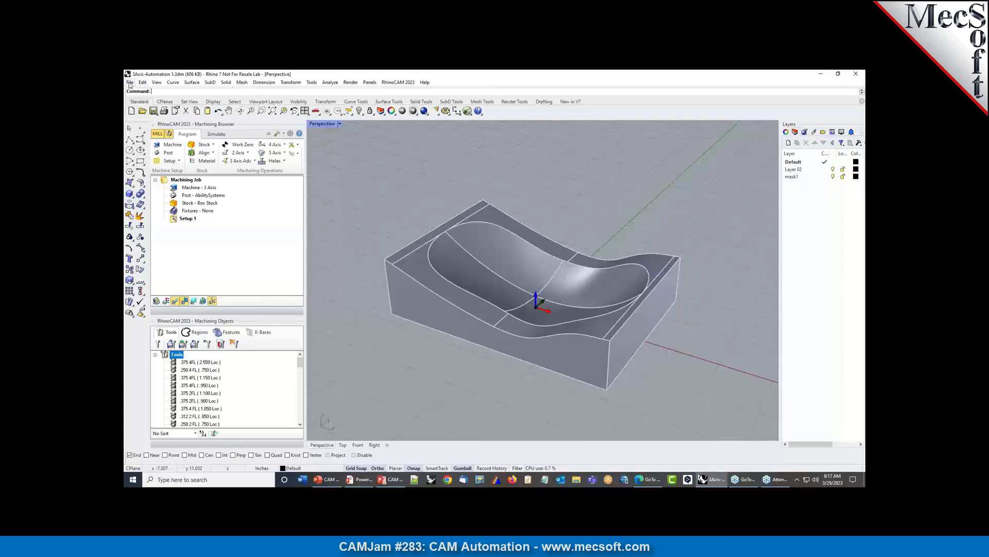
{"action": "left_click", "coordinate": [131, 83]}
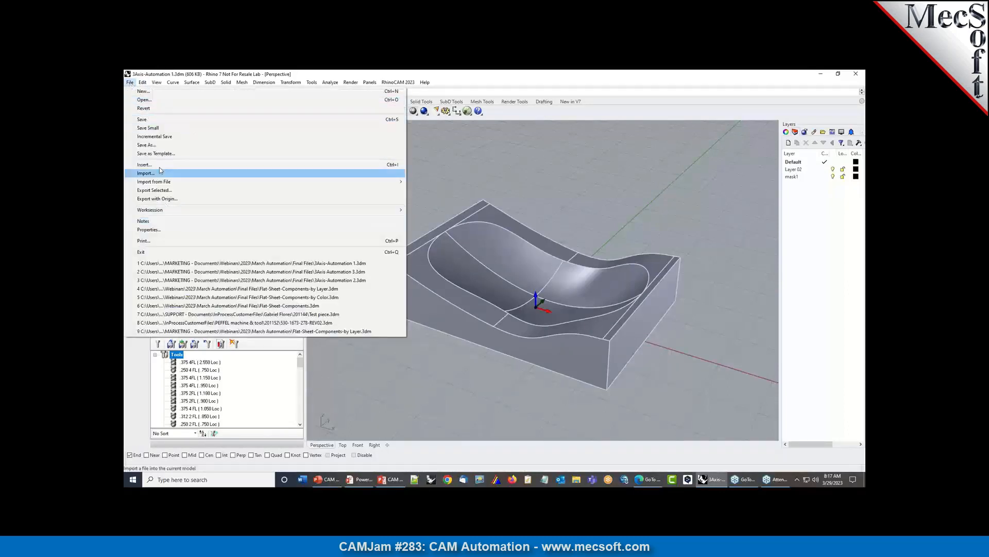
{"action": "left_click", "coordinate": [447, 77]}
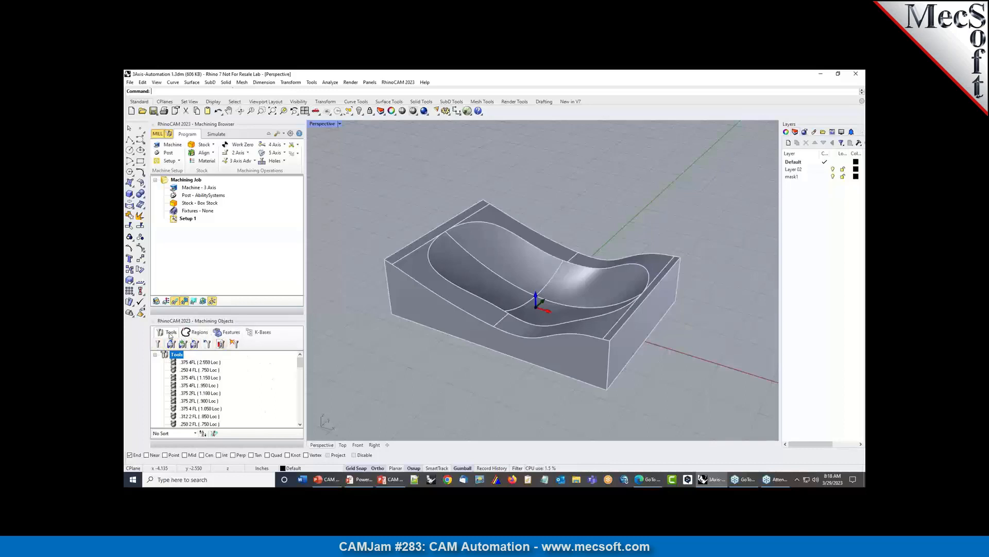
{"action": "left_click", "coordinate": [261, 334]}
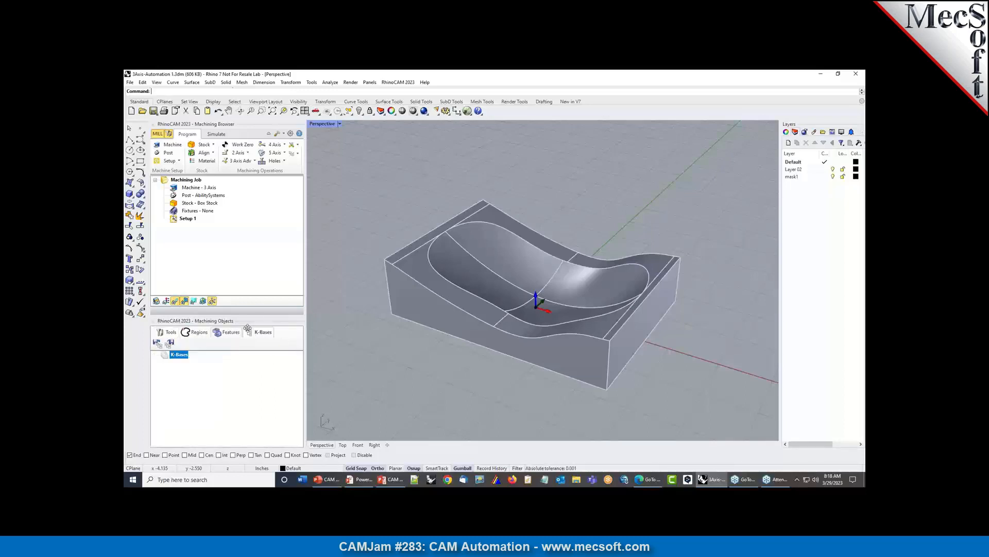
{"action": "left_click", "coordinate": [168, 332]}
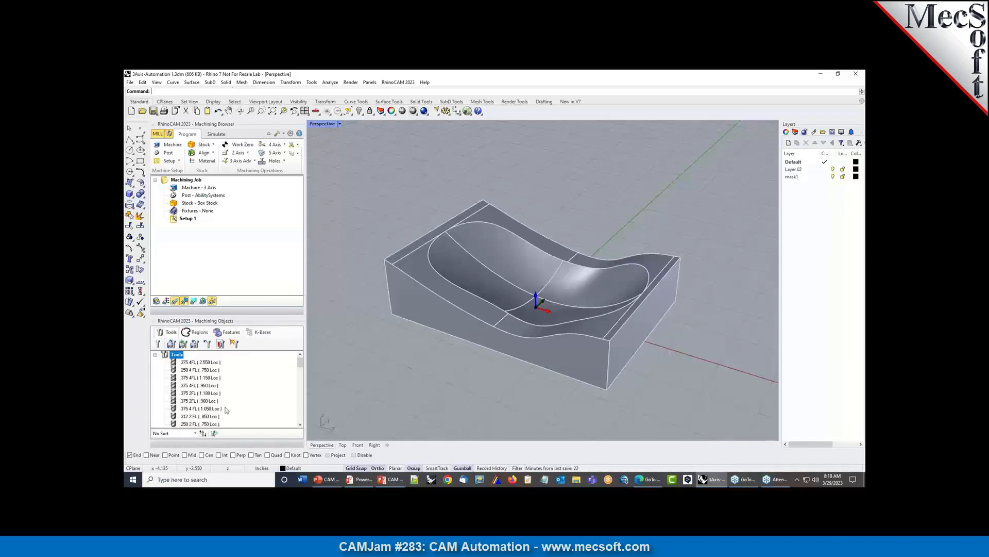
Review the properties and the feeds and speeds of the .250 4 FL (.750 Loc) tool in the tool editor
{"action": "left_click", "coordinate": [160, 345]}
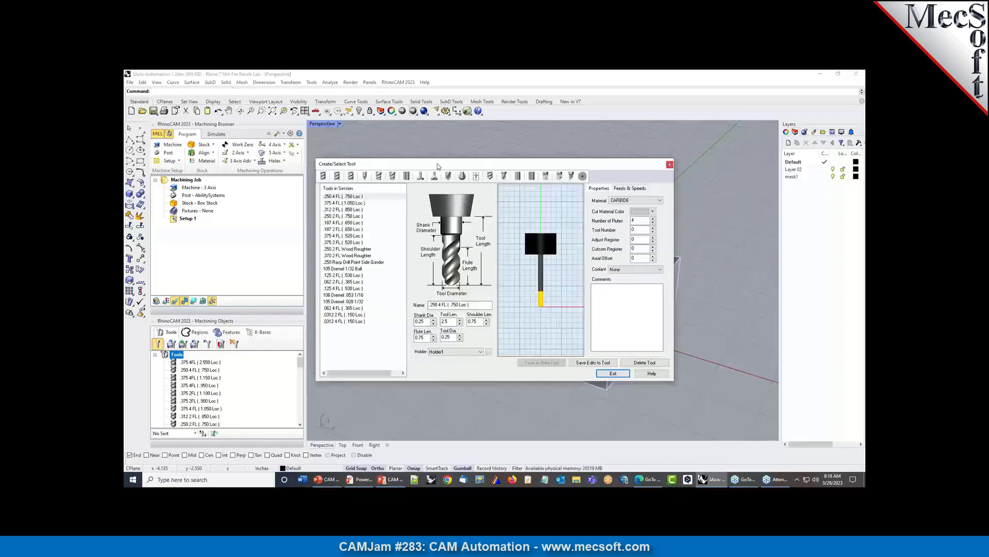
{"action": "left_click_drag", "start_coordinate": [440, 167], "coordinate": [439, 184]}
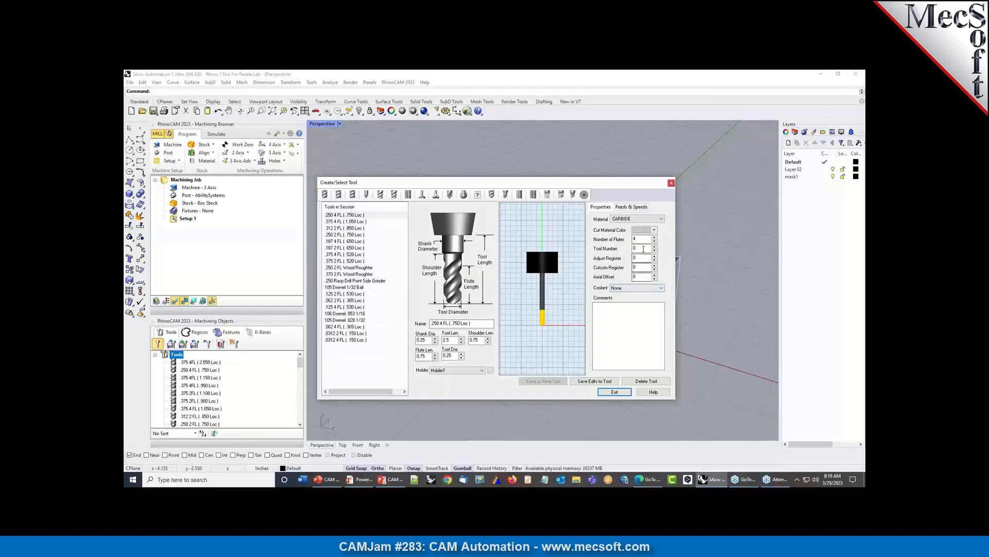
{"action": "left_click", "coordinate": [631, 207]}
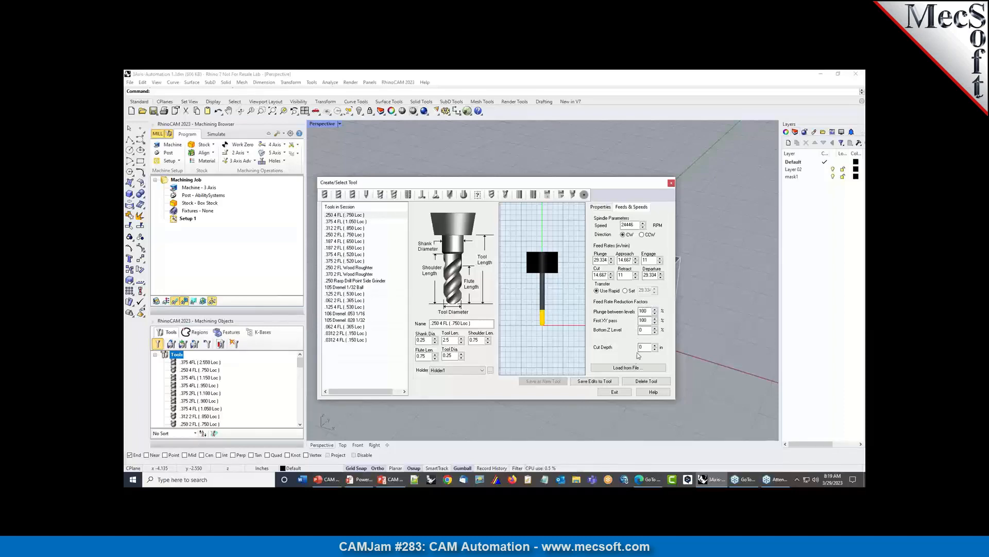
{"action": "mouse_move", "coordinate": [650, 349]}
{"action": "left_click", "coordinate": [608, 209]}
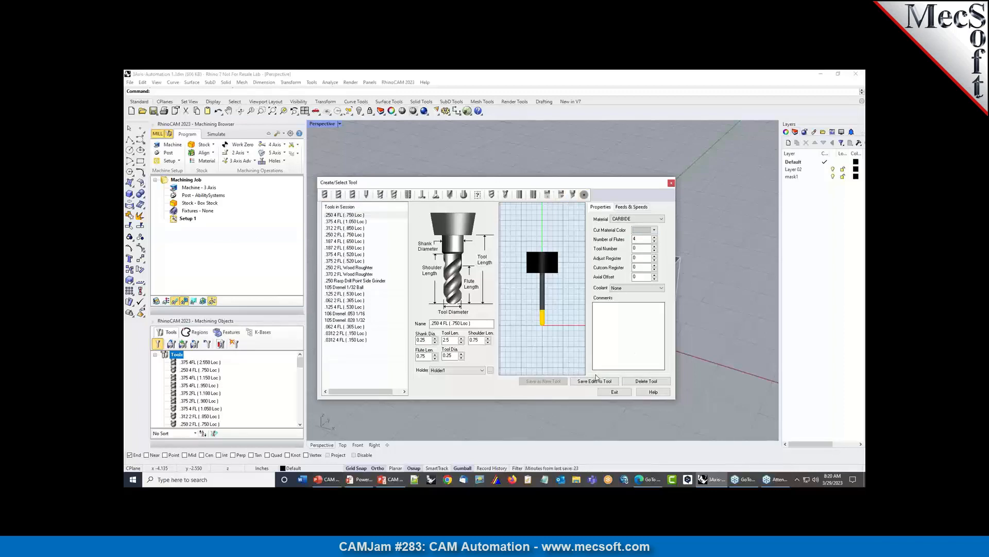
{"action": "left_click_drag", "start_coordinate": [648, 187], "coordinate": [682, 185]}
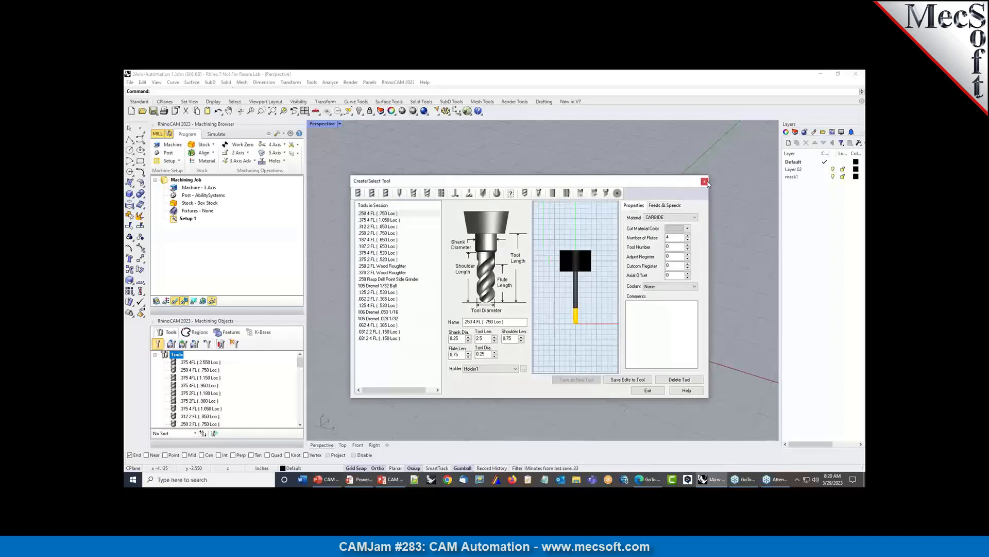
{"action": "left_click", "coordinate": [703, 182]}
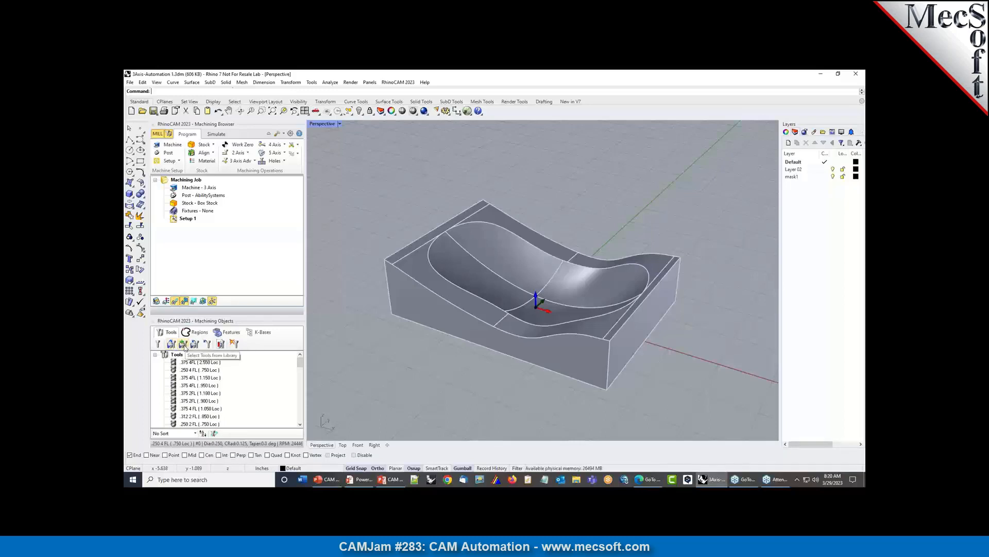
View the tools stored in the Flat-Sheet-Components-by-Color.vkb knowledge base library and close the list without adding any
{"action": "left_click", "coordinate": [183, 345]}
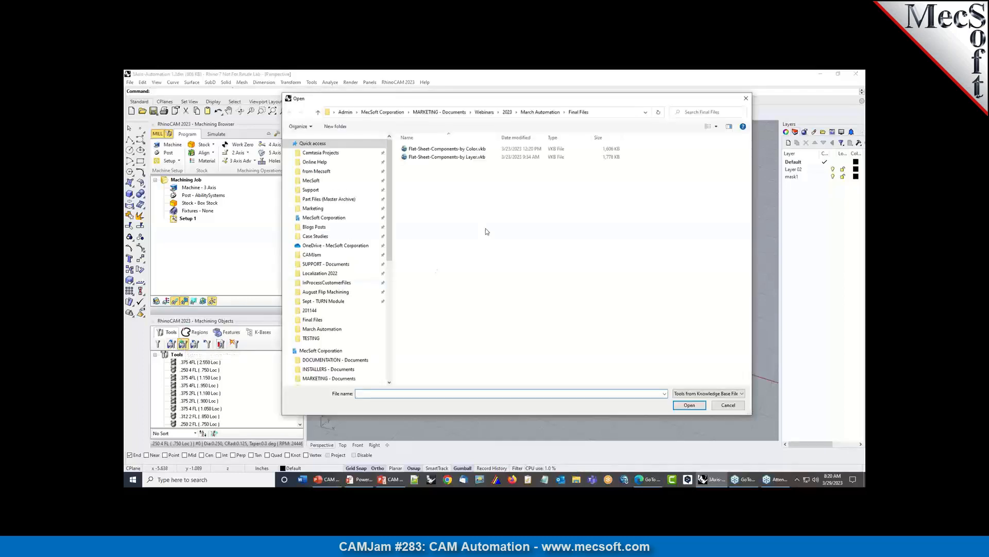
{"action": "double_click", "coordinate": [430, 148]}
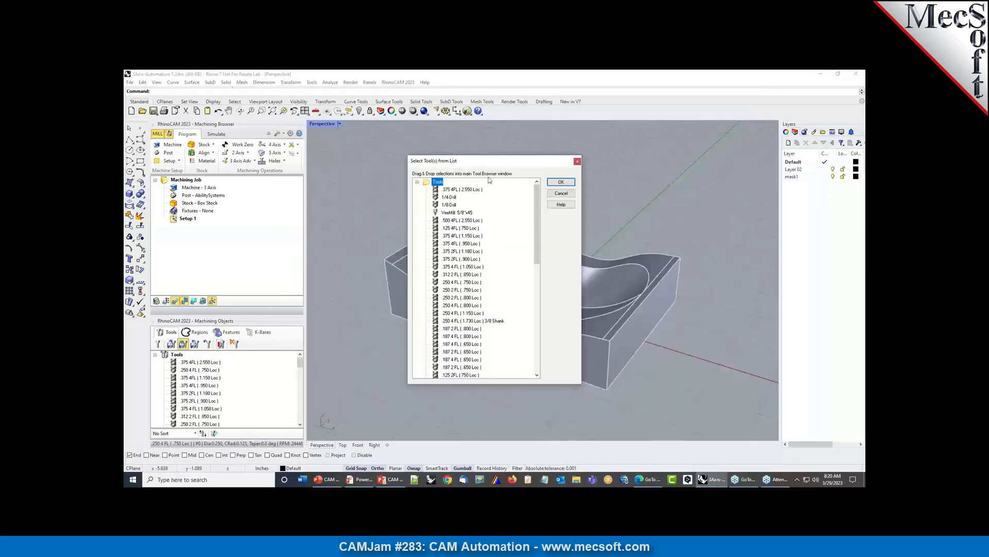
{"action": "left_click_drag", "start_coordinate": [488, 161], "coordinate": [363, 217]}
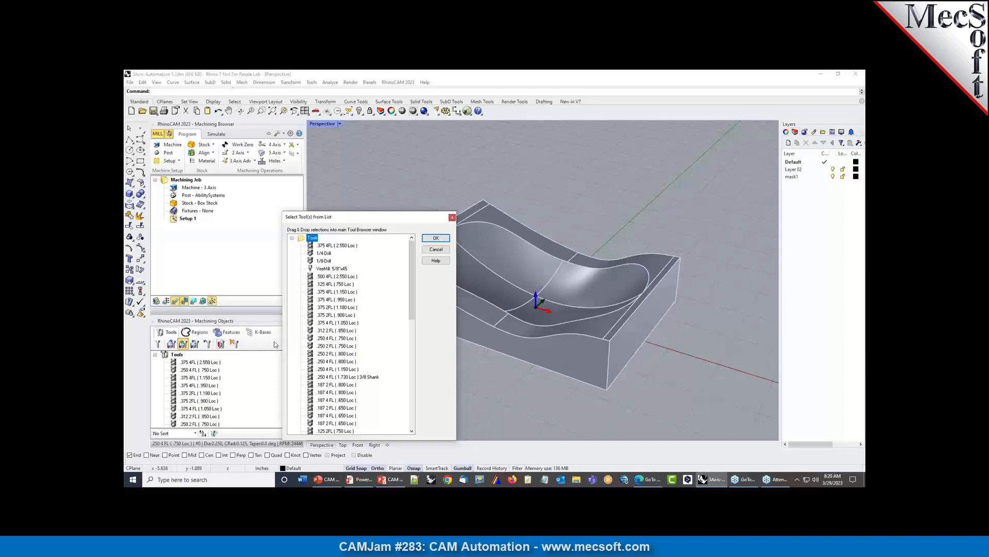
{"action": "left_click", "coordinate": [453, 218]}
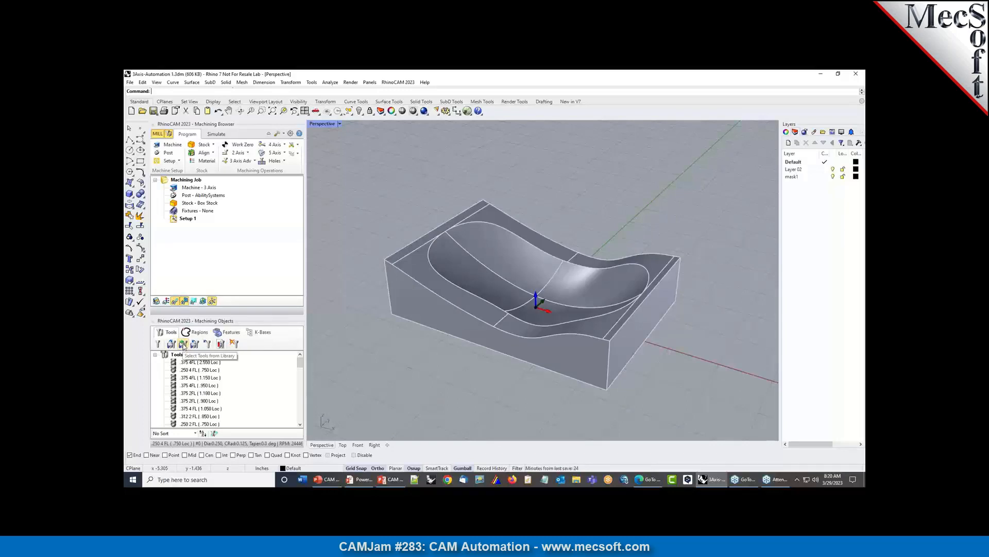
Try to add the .375 4FL (.950 Loc) tool from the Flat-Sheet-Components-by-Color.vkb library, declining to replace the existing tool
{"action": "left_click", "coordinate": [183, 344]}
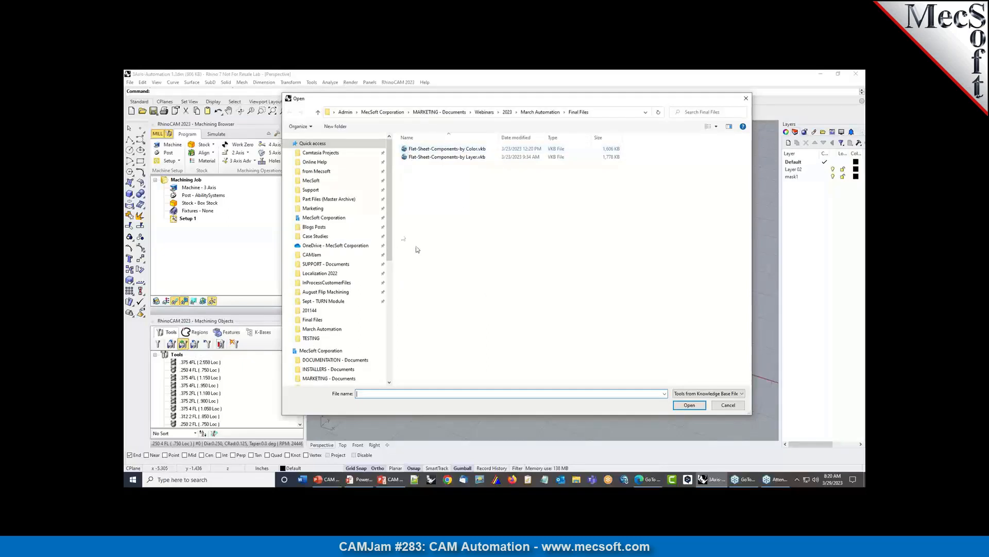
{"action": "double_click", "coordinate": [406, 150]}
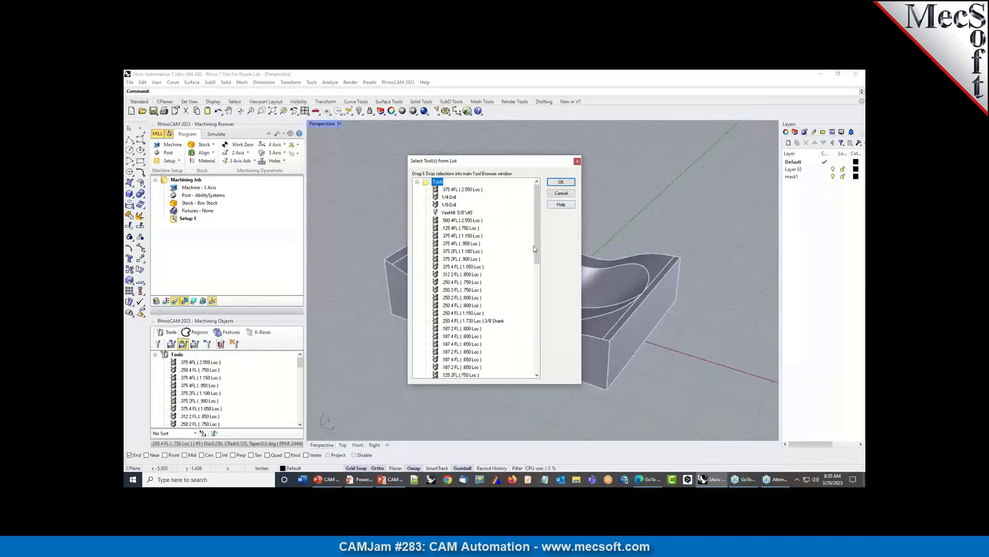
{"action": "left_click_drag", "start_coordinate": [534, 249], "coordinate": [536, 217]}
{"action": "left_click", "coordinate": [440, 244]}
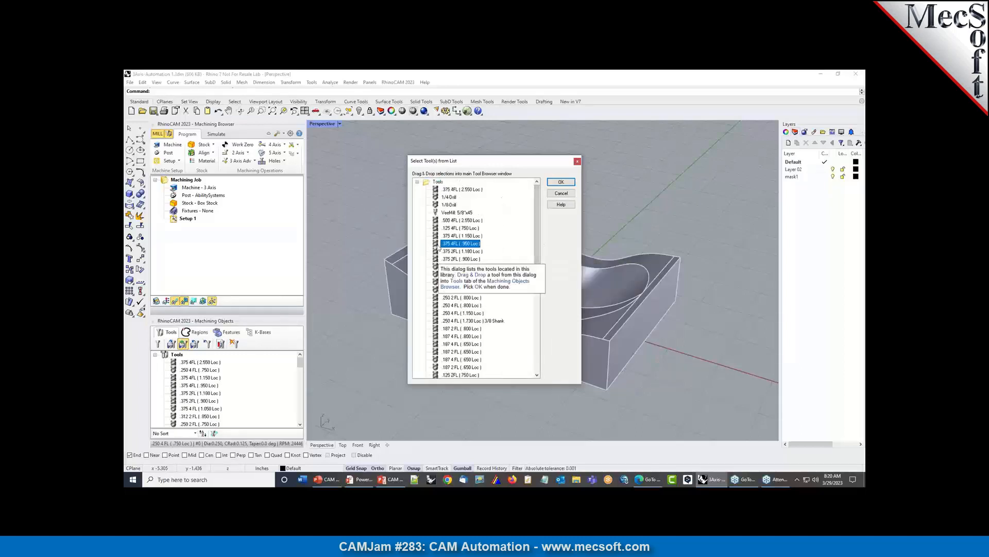
{"action": "left_click_drag", "start_coordinate": [439, 249], "coordinate": [183, 226]}
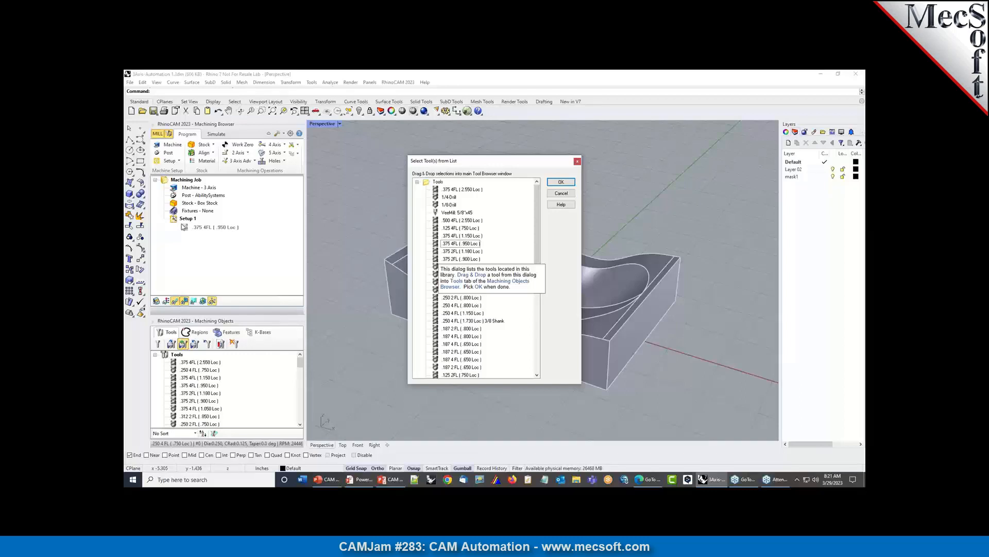
{"action": "left_click_drag", "start_coordinate": [184, 227], "coordinate": [228, 392]}
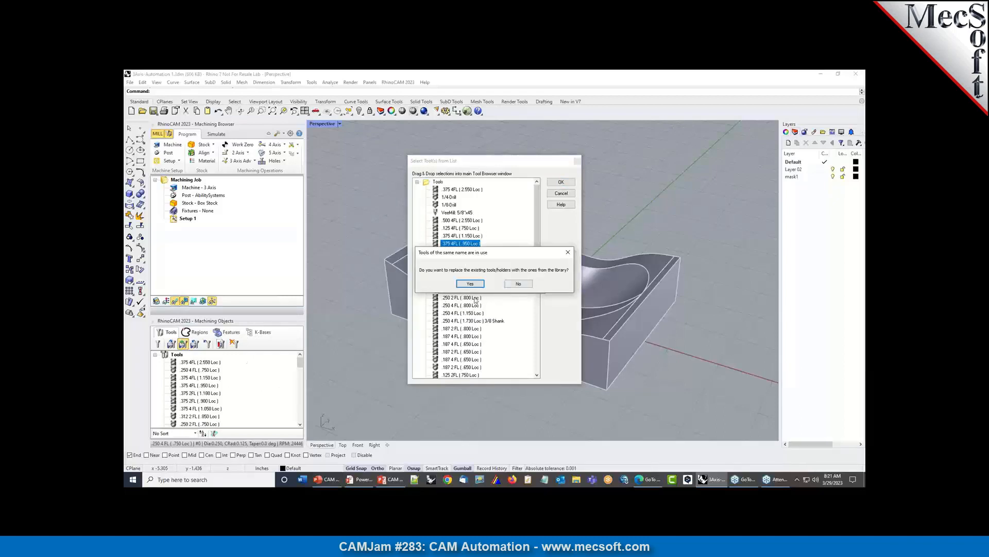
{"action": "left_click", "coordinate": [519, 284]}
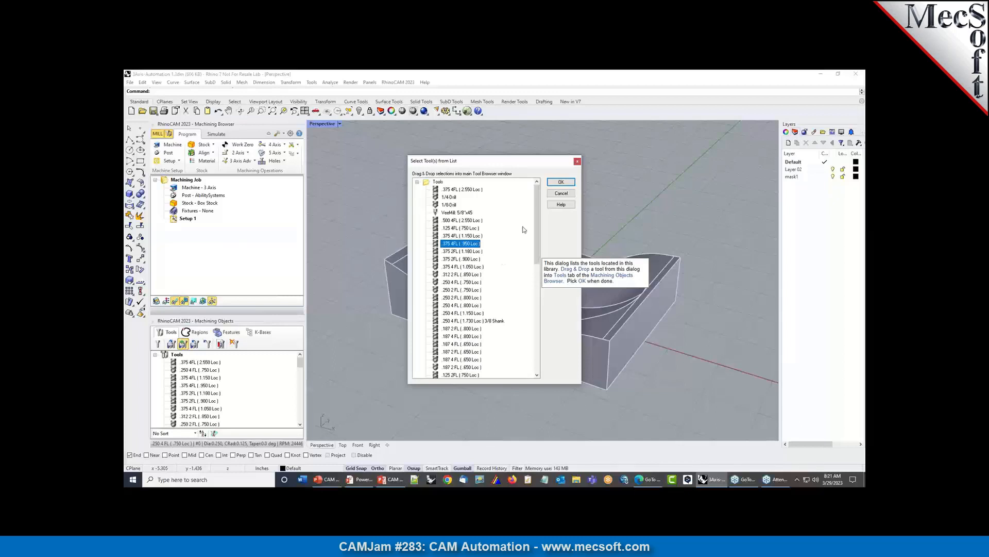
{"action": "left_click", "coordinate": [578, 162]}
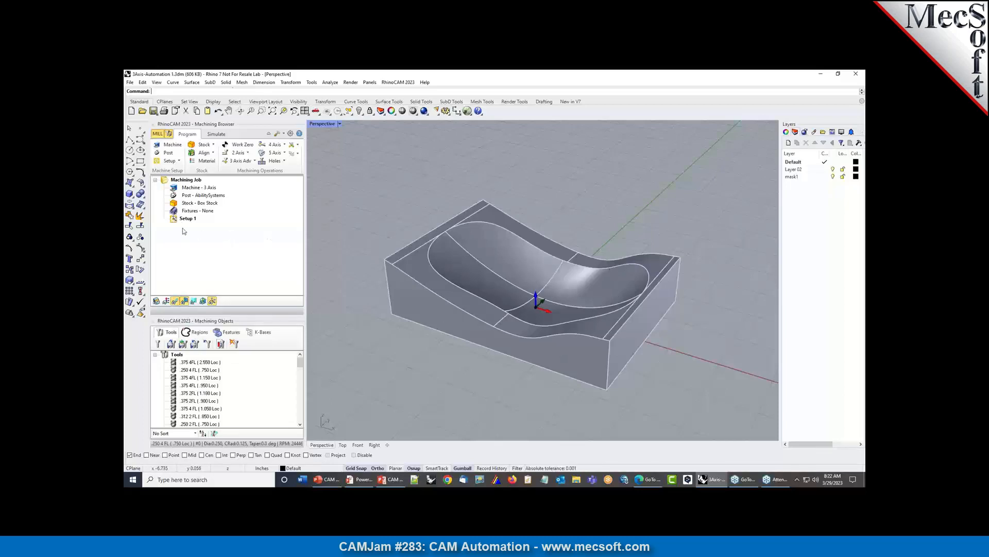
Set the box stock's dimensions and corner from the model's bounding box
{"action": "double_click", "coordinate": [175, 203]}
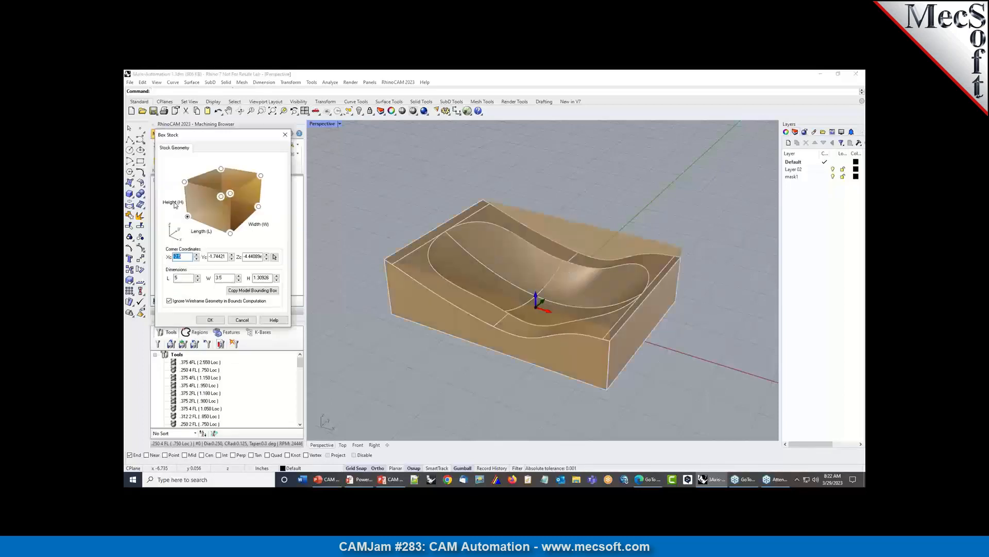
{"action": "left_click", "coordinate": [250, 290]}
{"action": "left_click", "coordinate": [210, 320]}
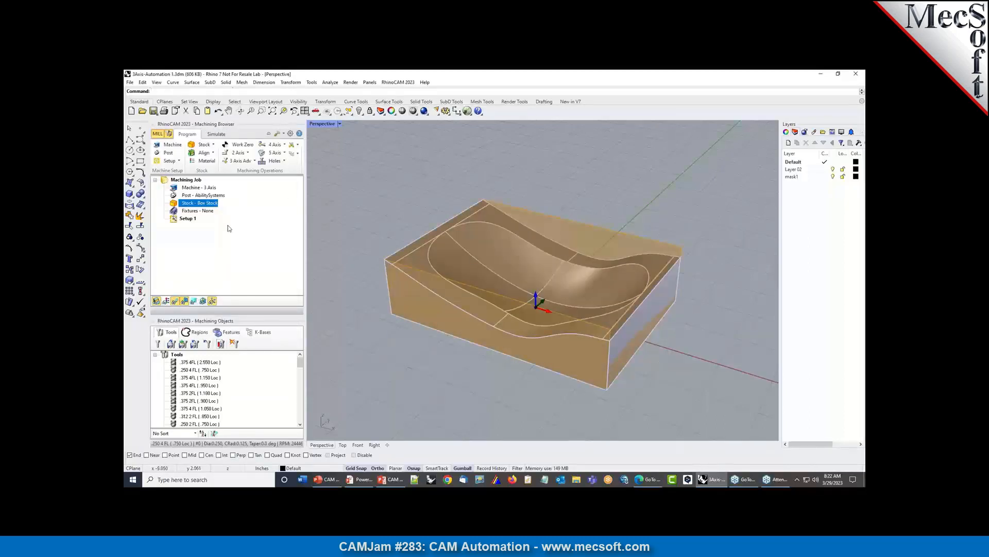
Add a 3-axis Horizontal Roughing operation under Setup 1 with the current cut parameters and generate its toolpath
{"action": "left_click", "coordinate": [175, 220]}
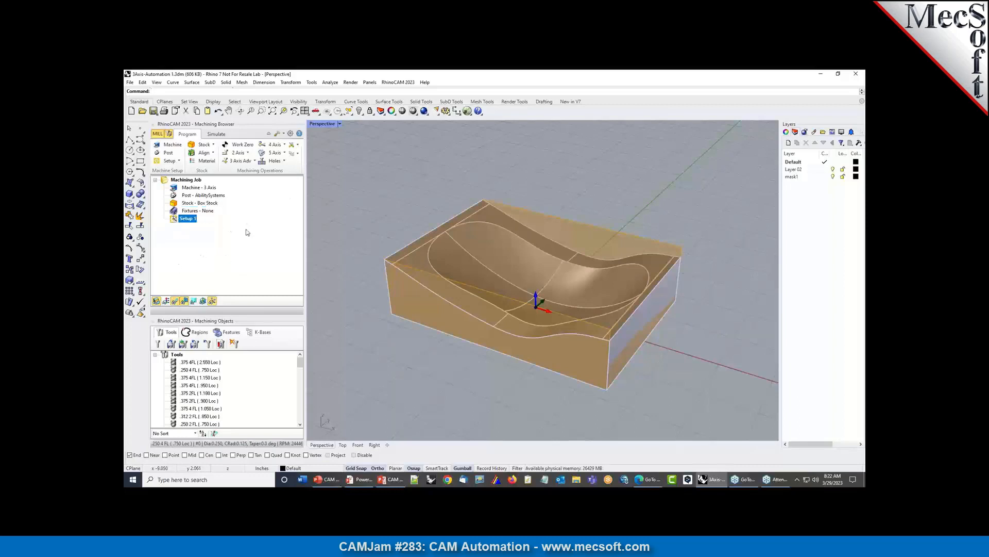
{"action": "left_click", "coordinate": [240, 162]}
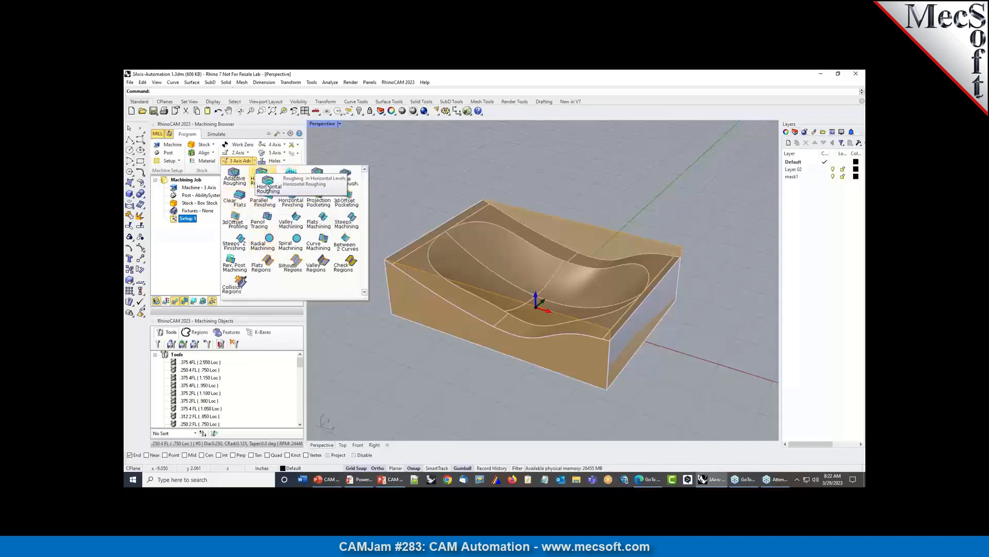
{"action": "left_click", "coordinate": [261, 183]}
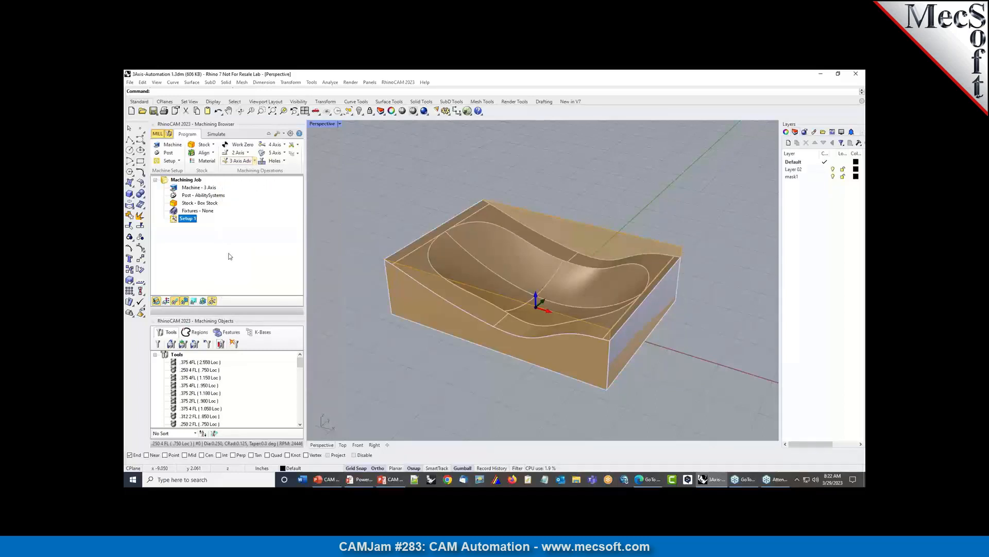
{"action": "left_click_drag", "start_coordinate": [239, 140], "coordinate": [273, 162]}
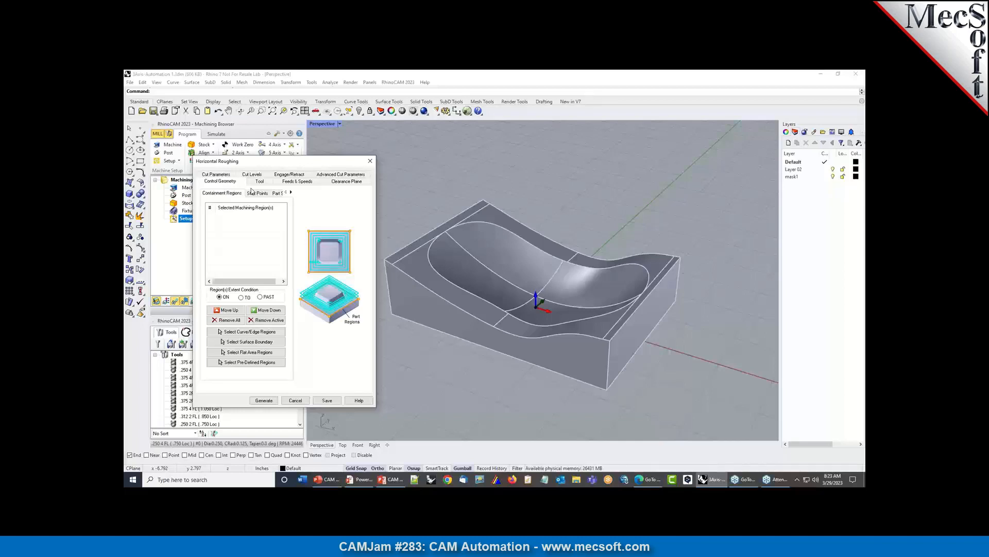
{"action": "left_click", "coordinate": [216, 175]}
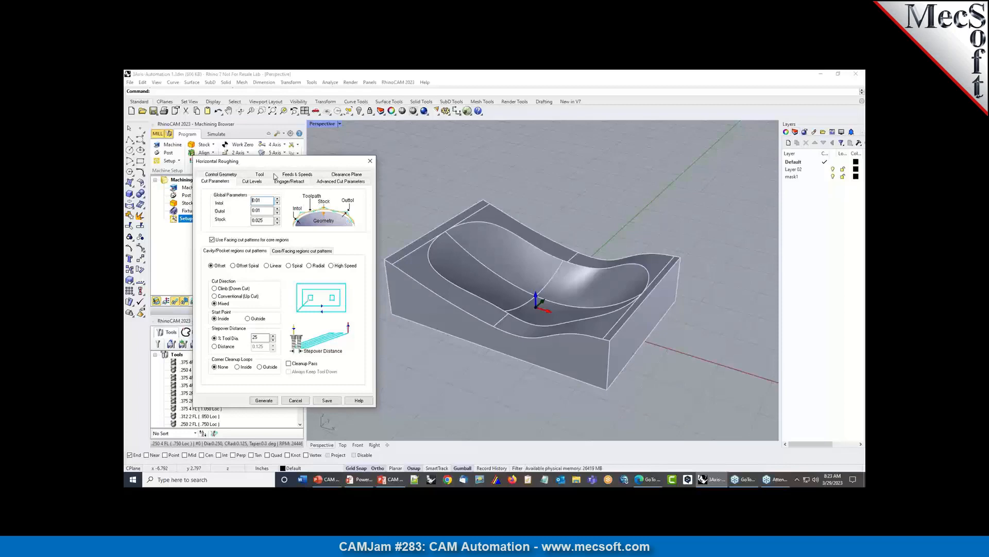
{"action": "left_click", "coordinate": [264, 400]}
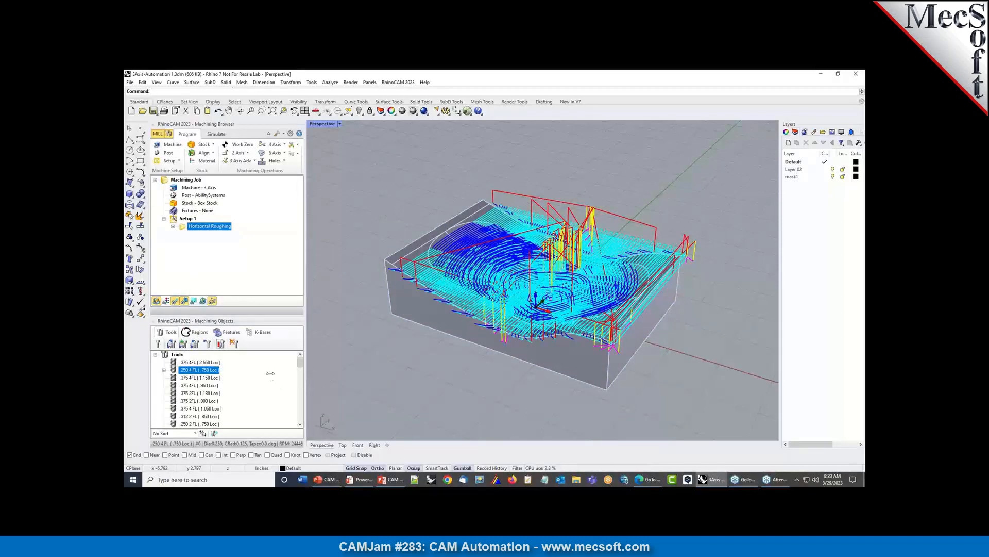
Set the stepover distance in the Horizontal Roughing operation's cut parameters to 35% of the tool diameter
{"action": "right_click_drag", "start_coordinate": [488, 308], "coordinate": [446, 289]}
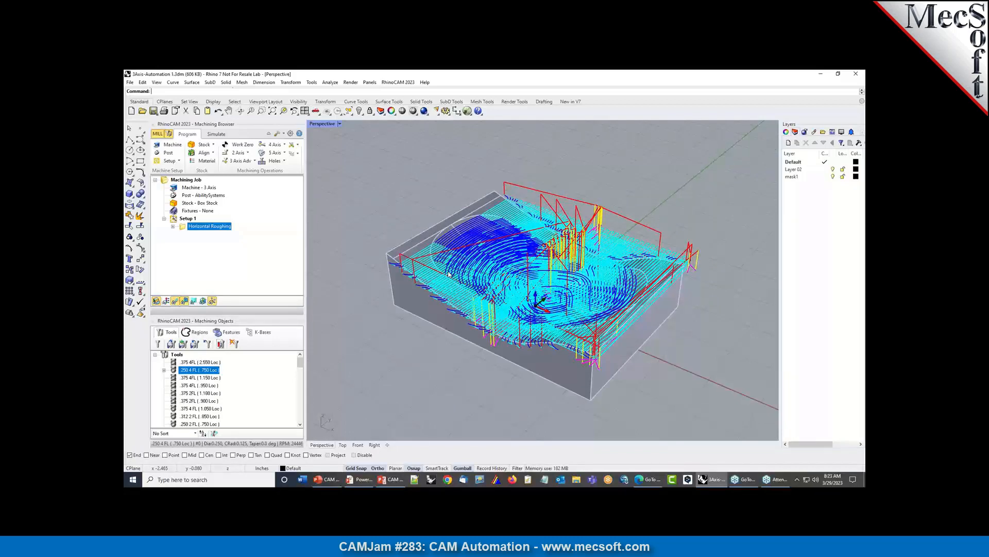
{"action": "double_click", "coordinate": [188, 229]}
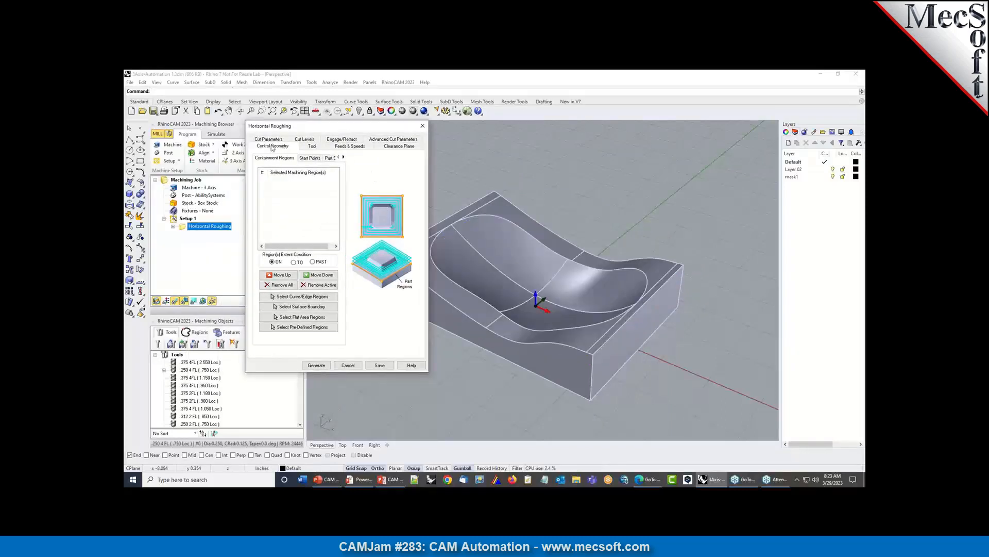
{"action": "left_click", "coordinate": [268, 139]}
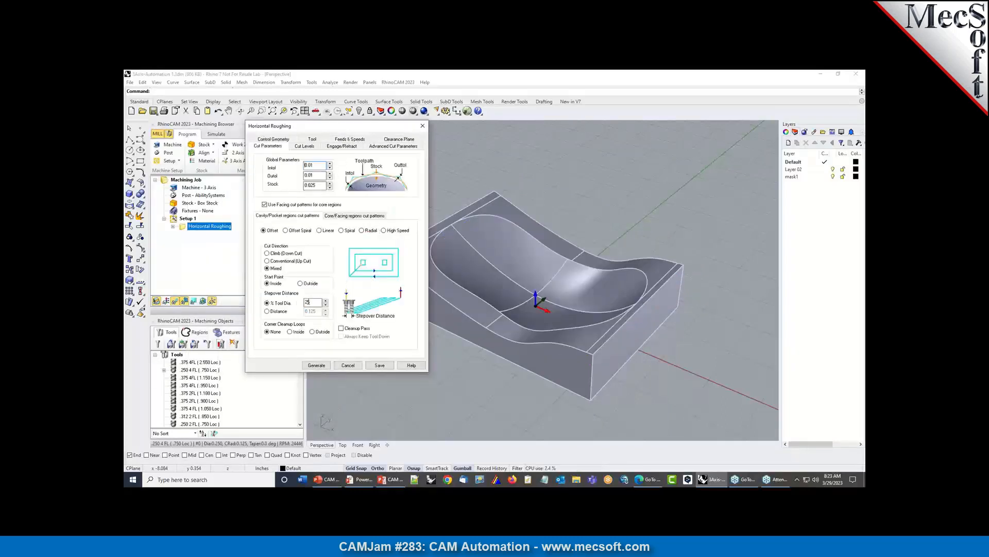
{"action": "double_click", "coordinate": [307, 302]}
{"action": "type", "text": "35"}
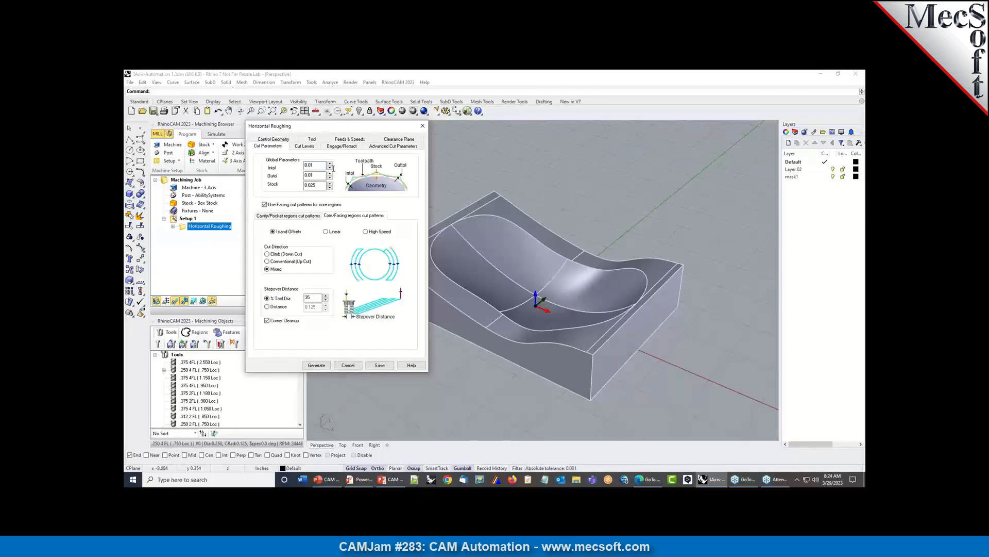
Set the Horizontal Roughing stepdown to 45% of the tool diameter and regenerate the toolpath
{"action": "left_click", "coordinate": [308, 147]}
{"action": "double_click", "coordinate": [311, 168]}
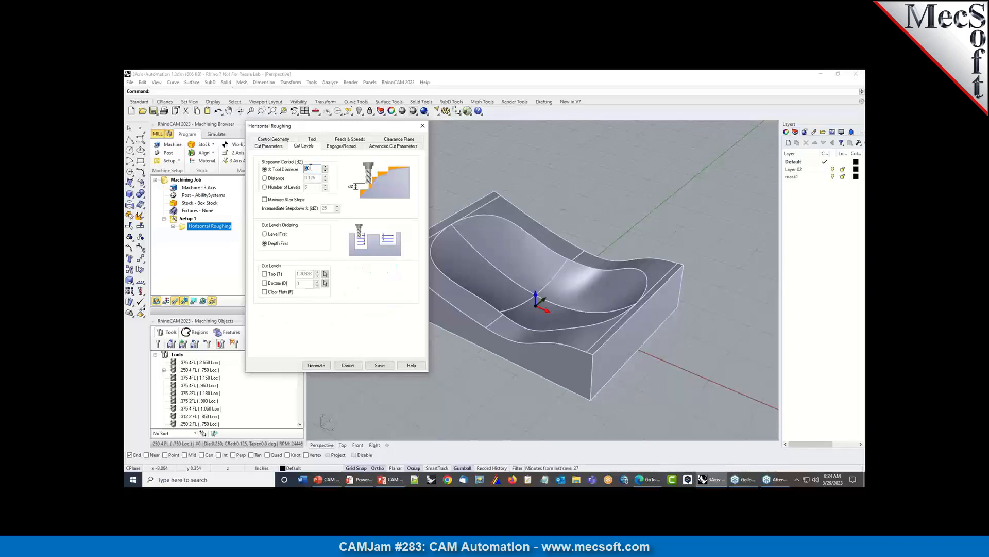
{"action": "type", "text": "45"}
{"action": "left_click", "coordinate": [316, 365]}
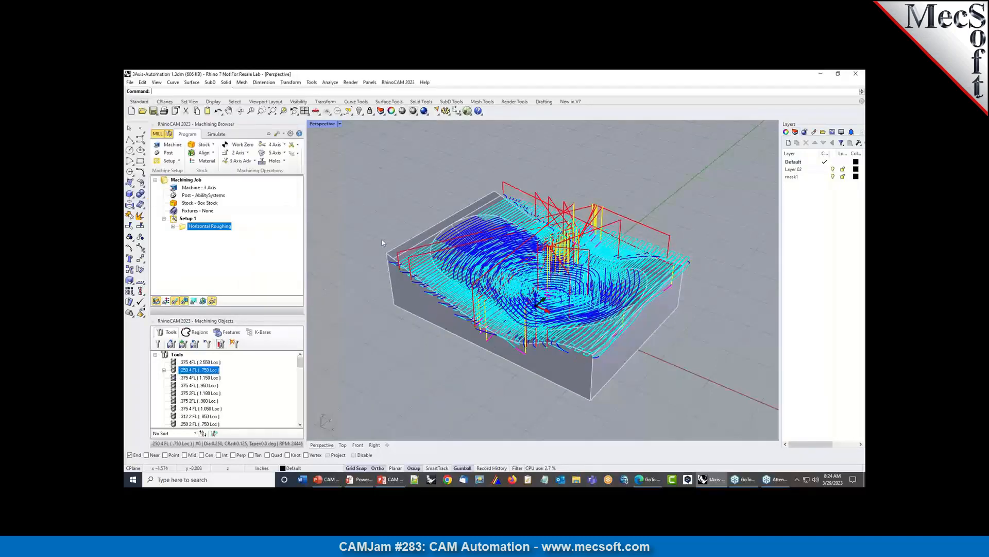
Check the folder path offered for saving the Horizontal Roughing operation's parameters as defaults, without saving a file
{"action": "right_click", "coordinate": [195, 227]}
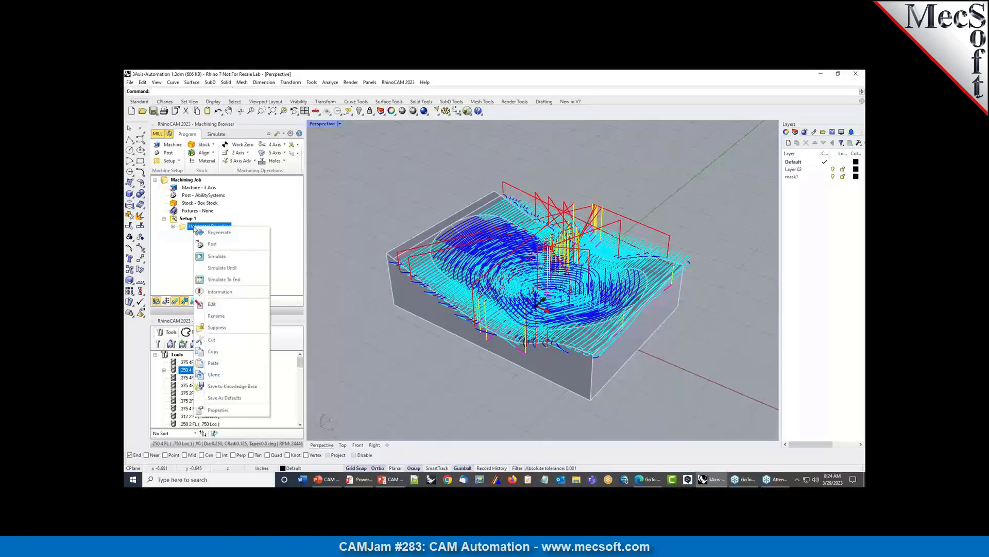
{"action": "left_click", "coordinate": [252, 397]}
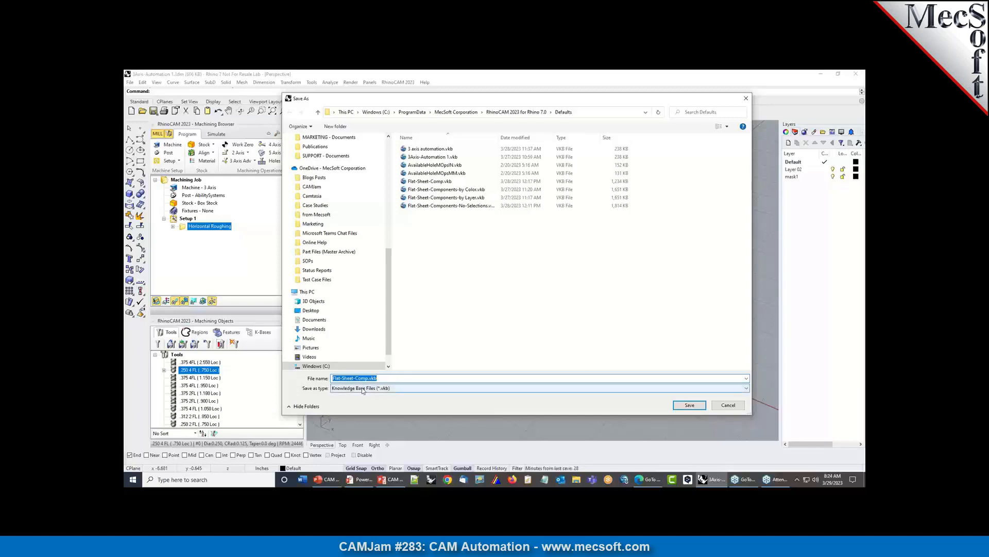
{"action": "left_click", "coordinate": [590, 112]}
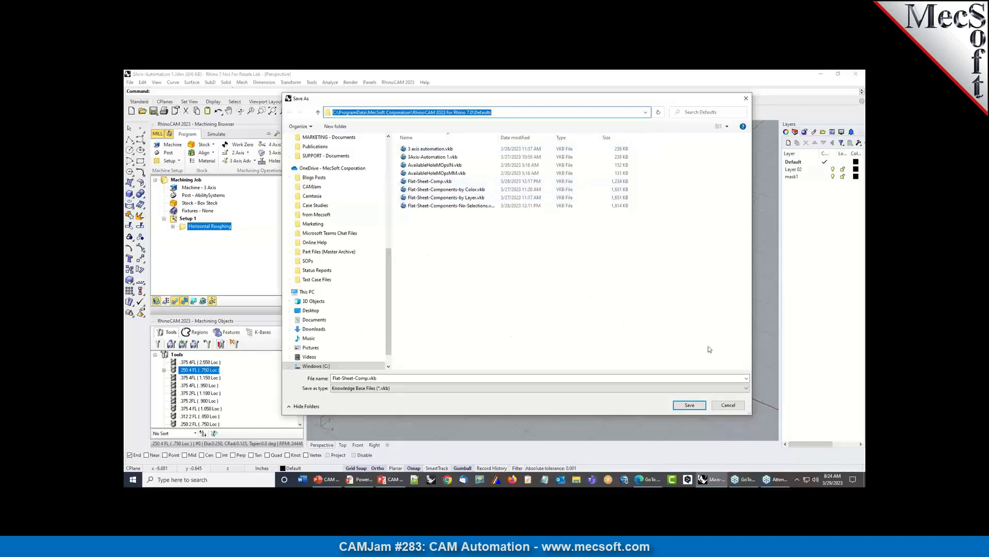
{"action": "left_click", "coordinate": [728, 405]}
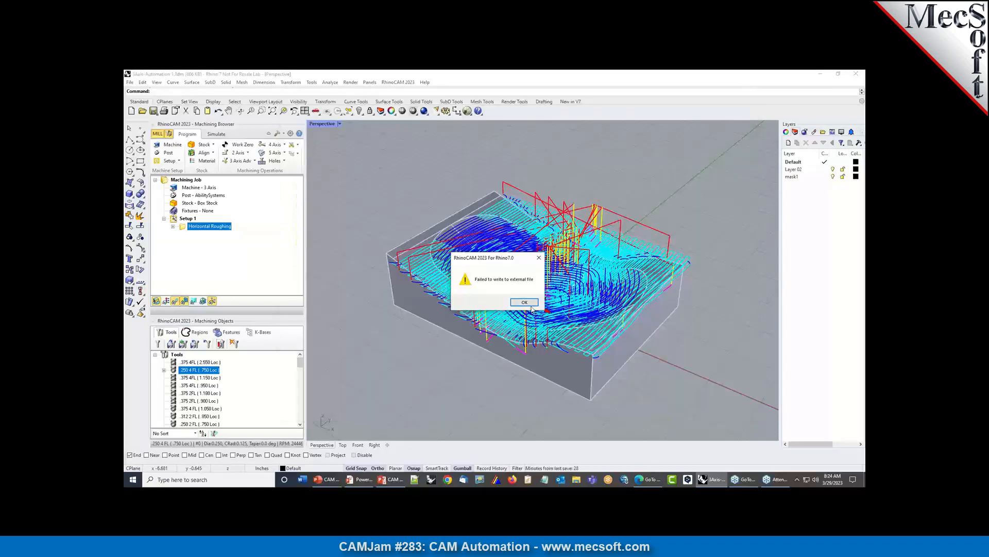
{"action": "left_click", "coordinate": [524, 303]}
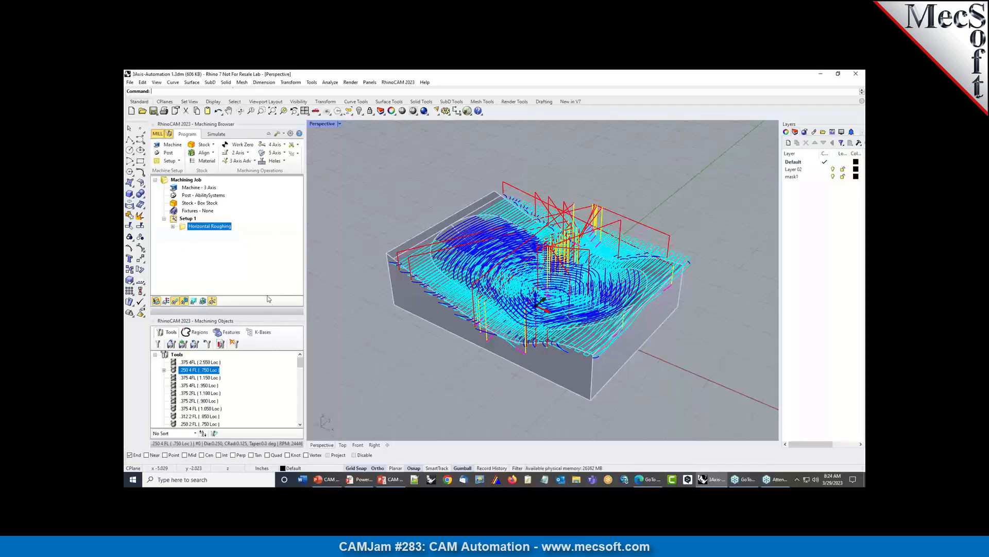
Review the default knowledge base choices and their source folder in the CAM machining preferences, leaving the settings as they are
{"action": "left_click", "coordinate": [290, 133]}
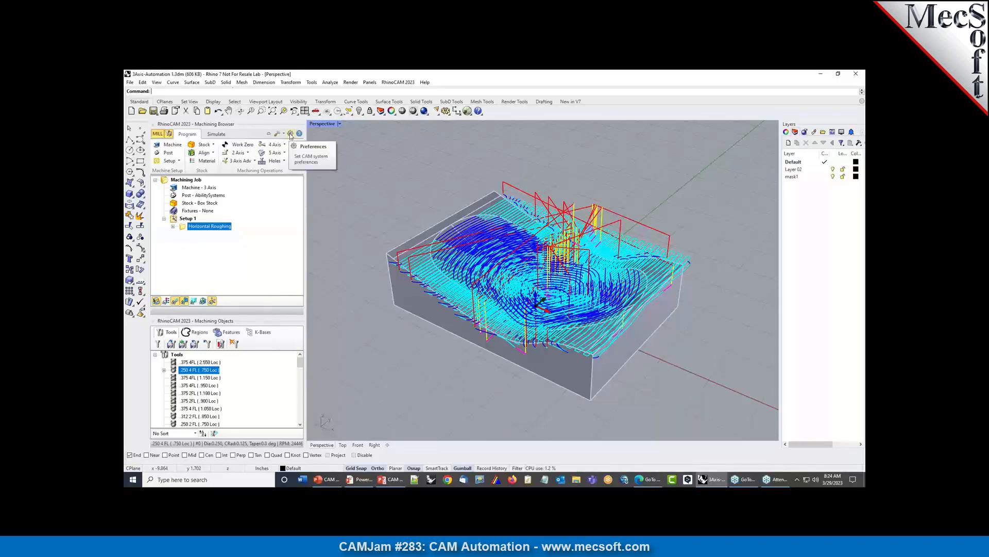
{"action": "left_click_drag", "start_coordinate": [459, 150], "coordinate": [430, 140]}
{"action": "left_click", "coordinate": [376, 199]}
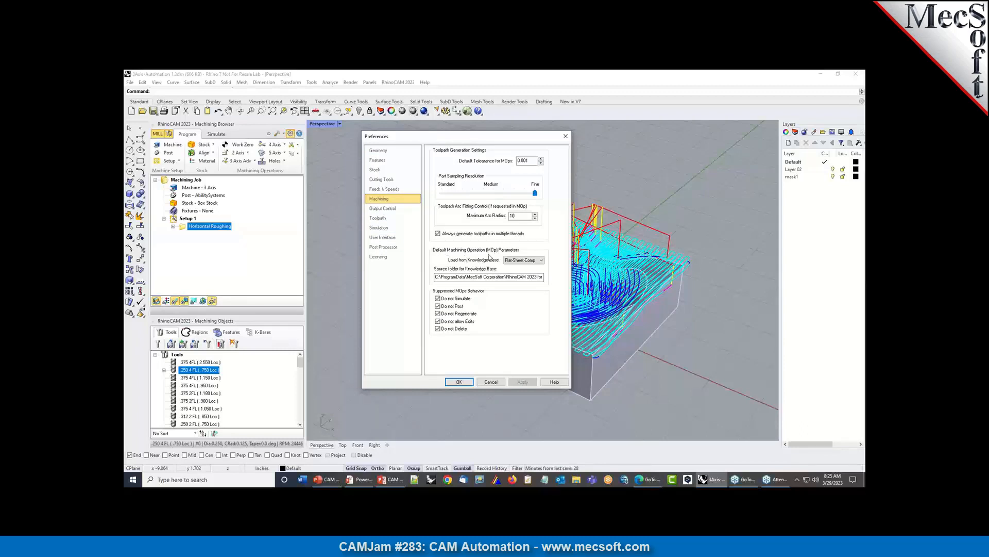
{"action": "left_click", "coordinate": [542, 261]}
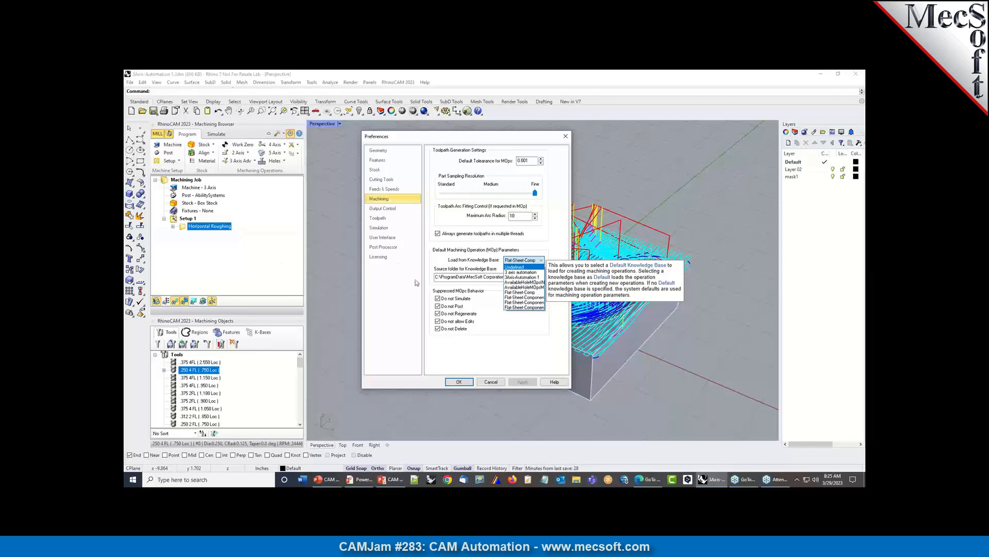
{"action": "left_click", "coordinate": [484, 298]}
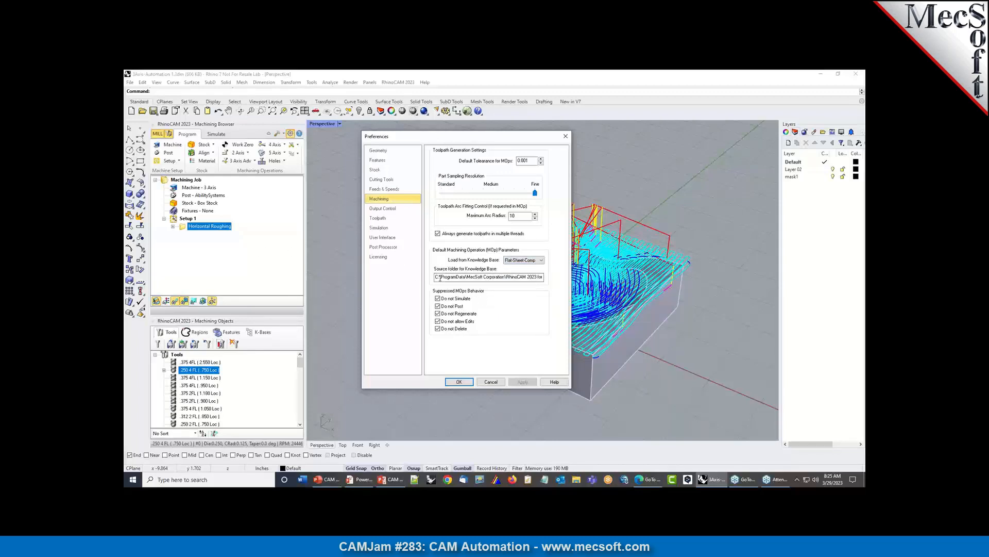
{"action": "left_click_drag", "start_coordinate": [436, 276], "coordinate": [544, 276]}
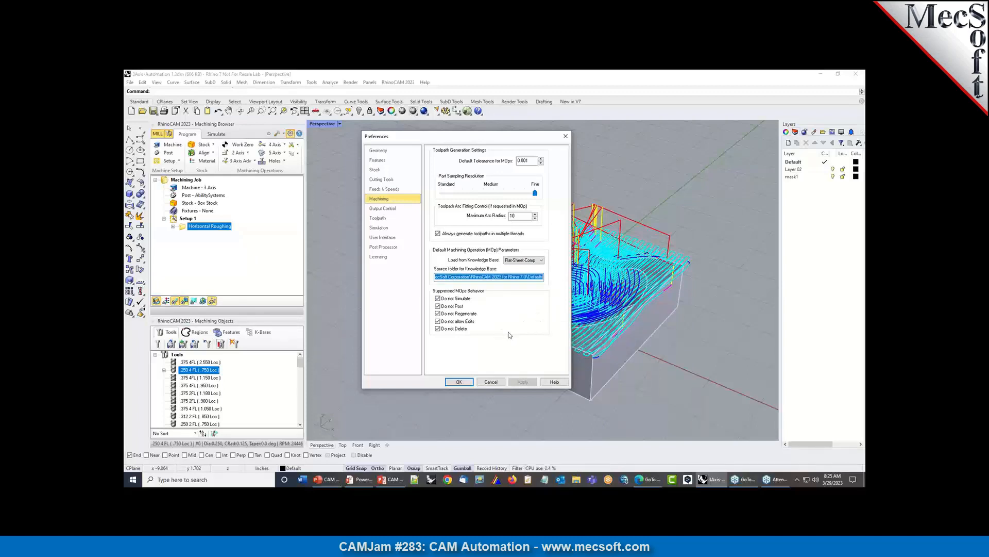
{"action": "left_click", "coordinate": [531, 259]}
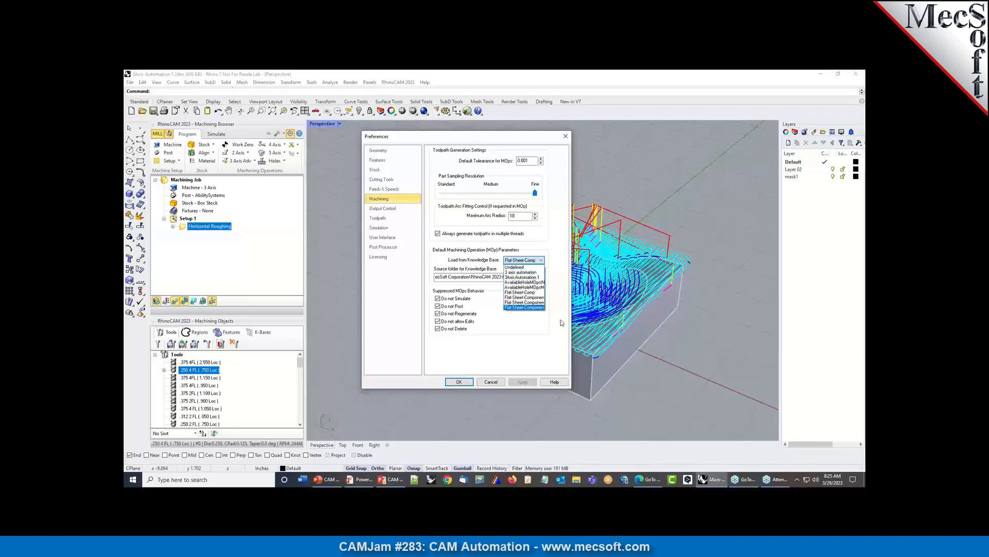
{"action": "left_click", "coordinate": [527, 333]}
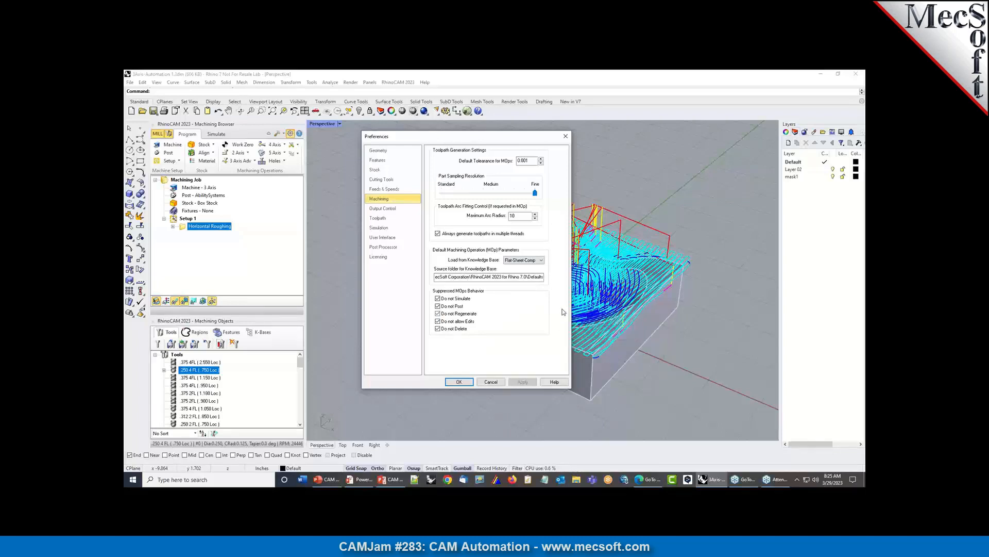
{"action": "left_click", "coordinate": [541, 260]}
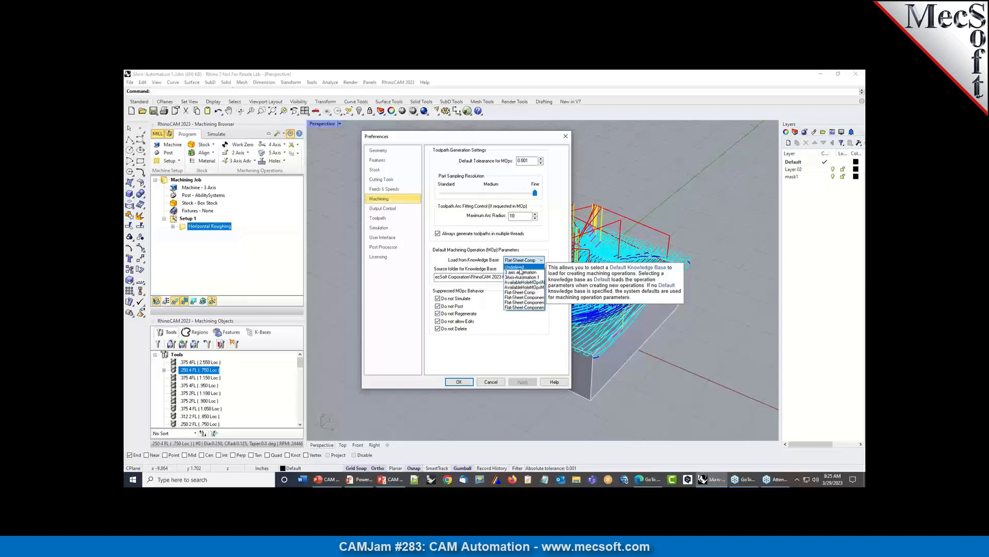
{"action": "left_click", "coordinate": [536, 339]}
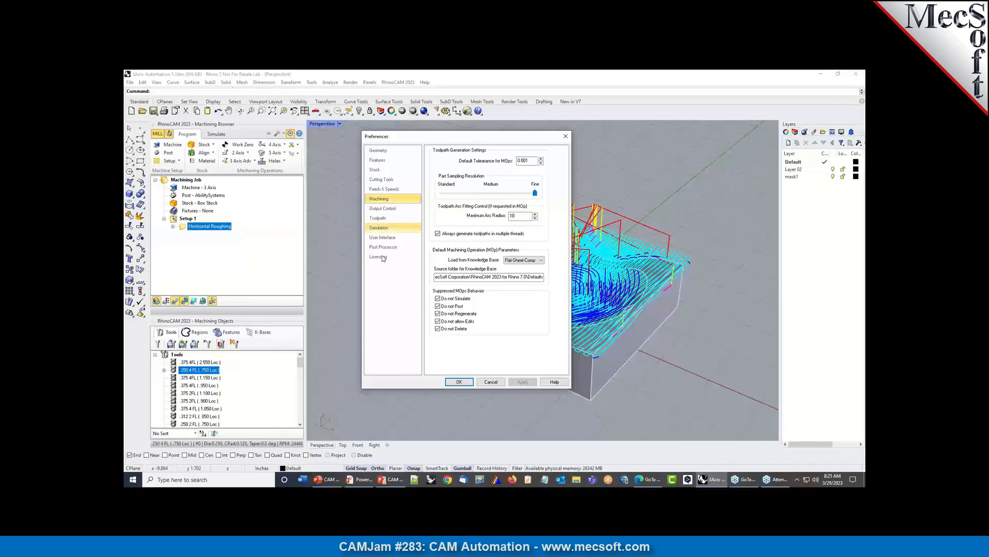
{"action": "left_click", "coordinate": [492, 383]}
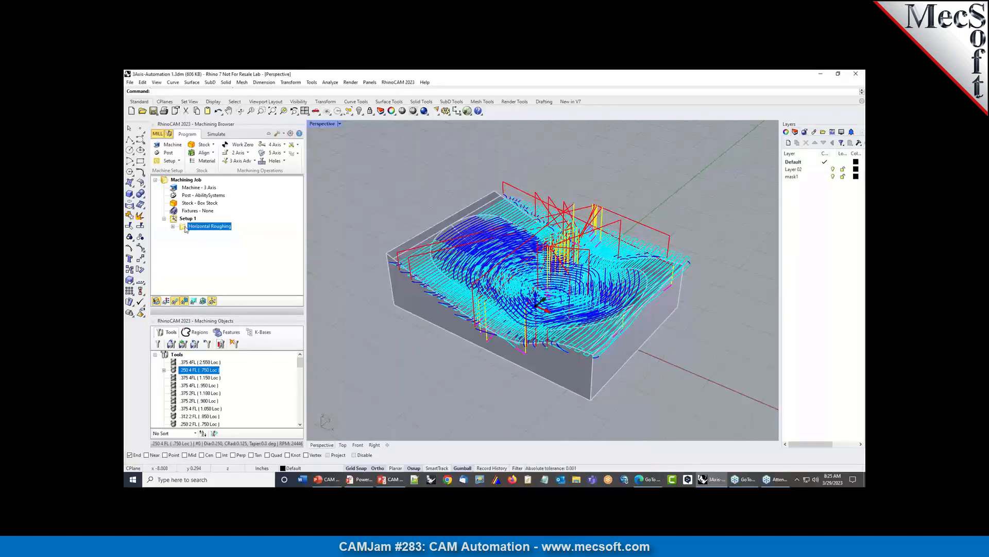
Add a 3-axis Parallel Finishing operation with its current parameters, generate it, and compare its toolpath with the Horizontal Roughing toolpath
{"action": "left_click", "coordinate": [240, 160]}
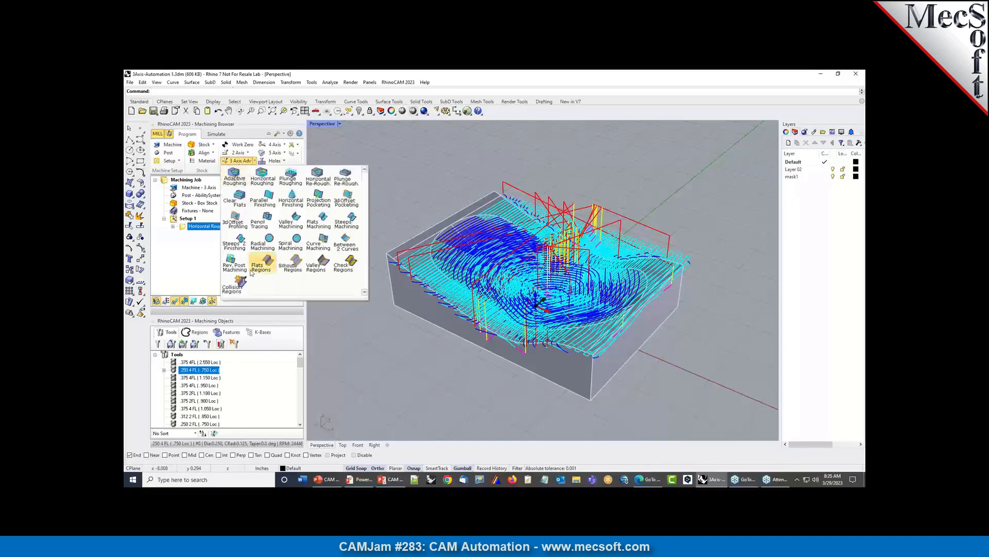
{"action": "left_click", "coordinate": [269, 197]}
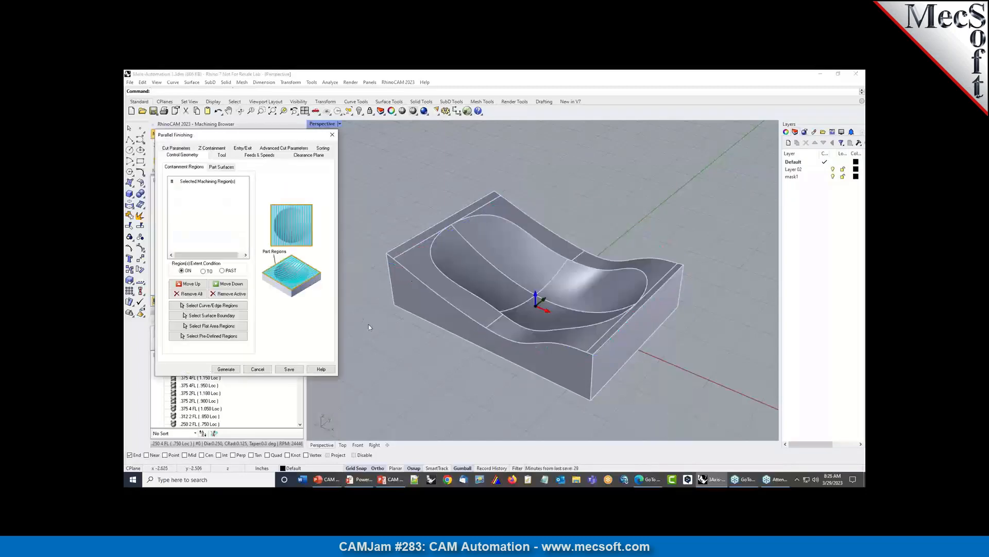
{"action": "left_click_drag", "start_coordinate": [248, 136], "coordinate": [290, 139]}
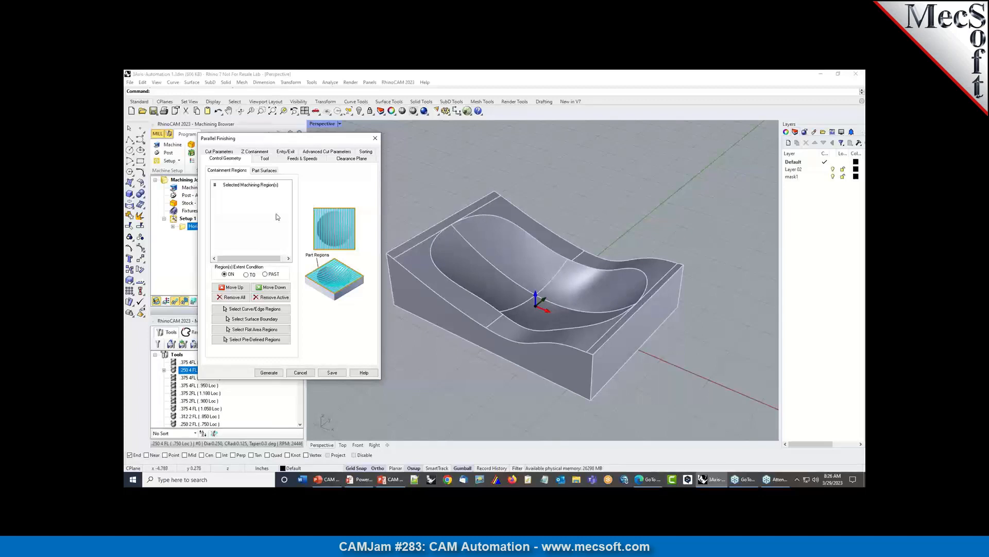
{"action": "mouse_move", "coordinate": [267, 217]}
{"action": "left_click", "coordinate": [268, 372]}
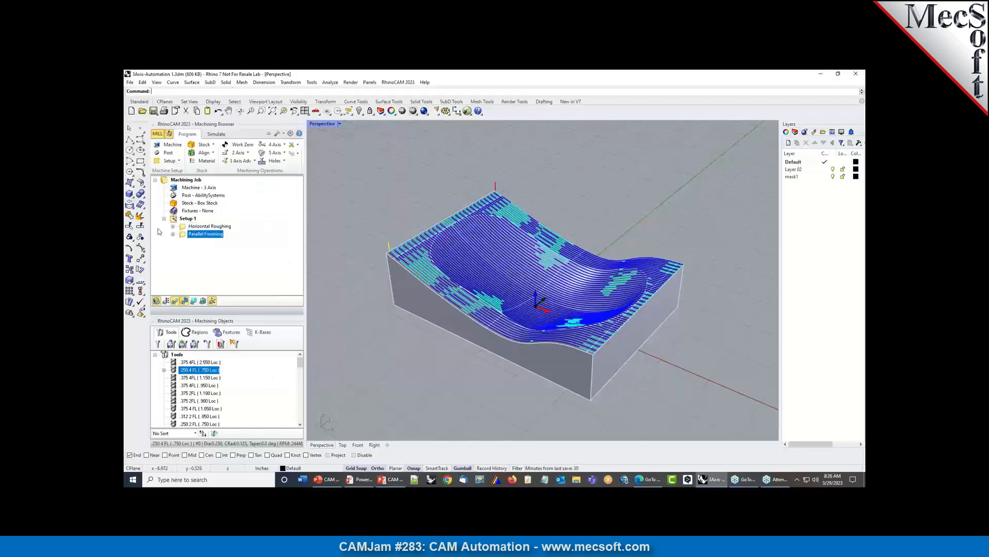
{"action": "left_click", "coordinate": [184, 228]}
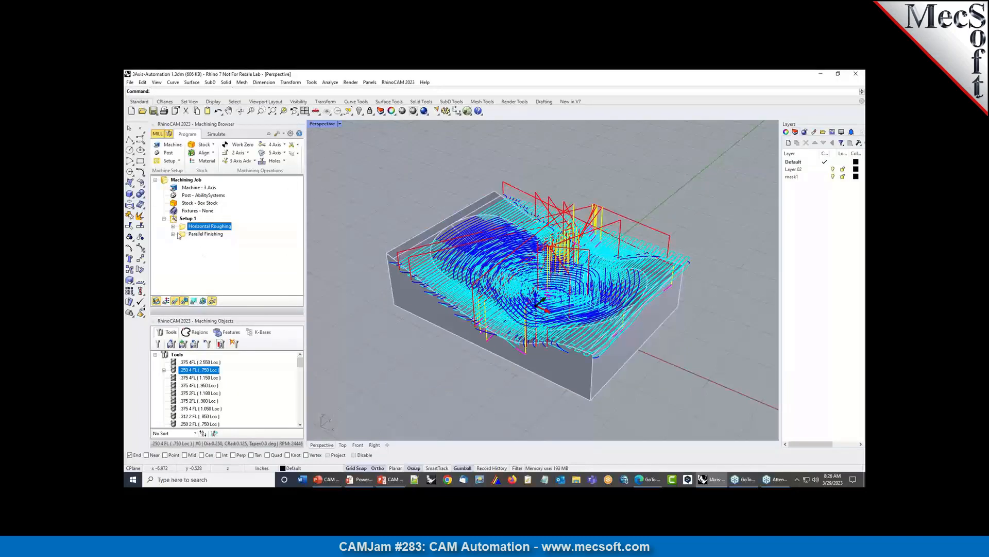
{"action": "left_click", "coordinate": [184, 235]}
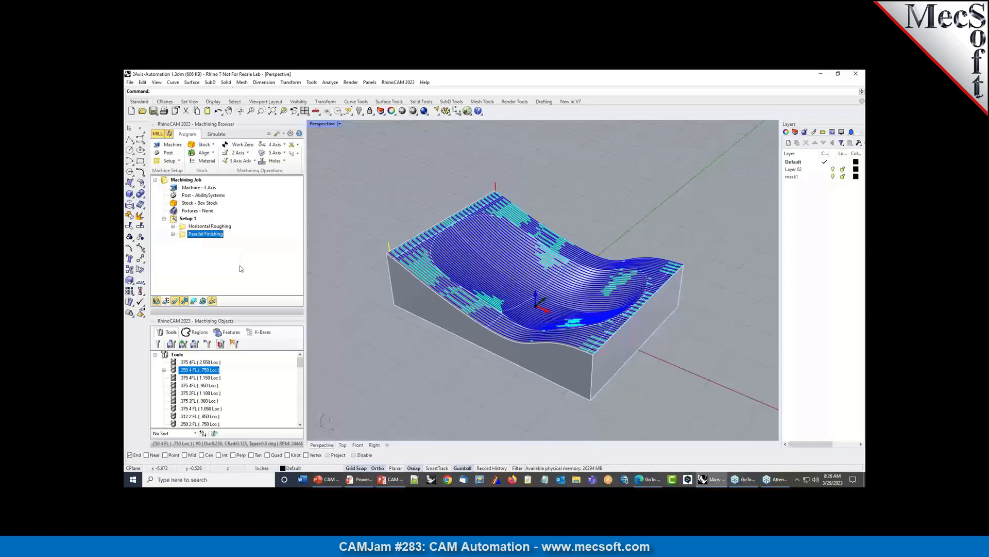
Inspect C:\ProgramData\MecSoft Corporation\RhinoCAM 2023 for Rhino 7.0\Defaults as the save location for Setup 1's knowledge base, without saving
{"action": "left_click", "coordinate": [177, 221]}
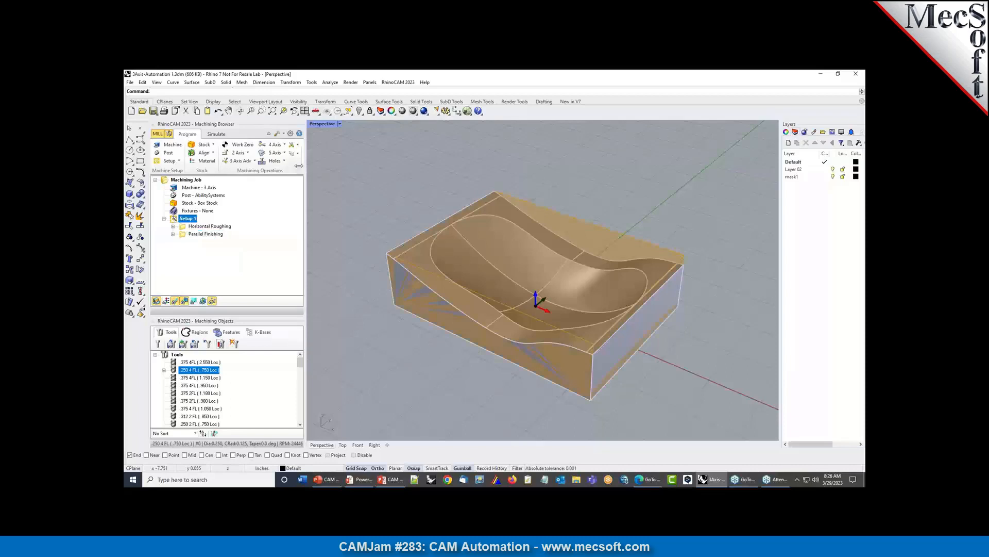
{"action": "left_click", "coordinate": [298, 154]}
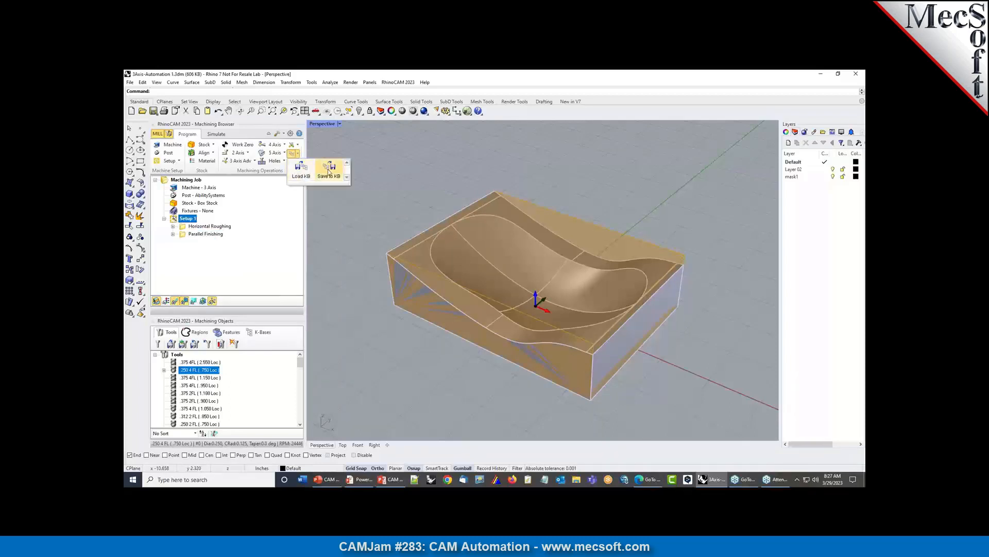
{"action": "left_click", "coordinate": [327, 169]}
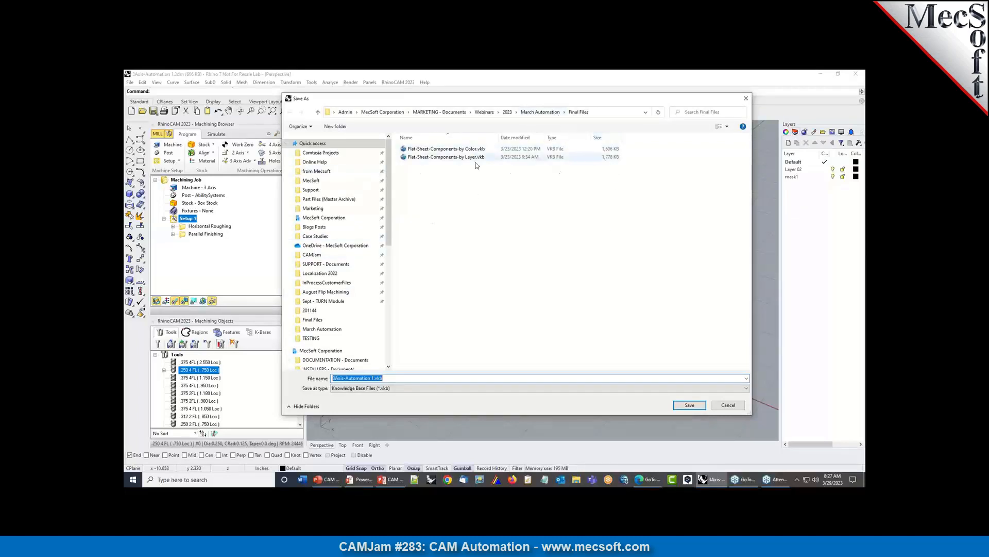
{"action": "scroll", "coordinate": [347, 256], "scroll_direction": "down", "scroll_amount": 7}
{"action": "scroll", "coordinate": [347, 257], "scroll_direction": "down", "scroll_amount": 2}
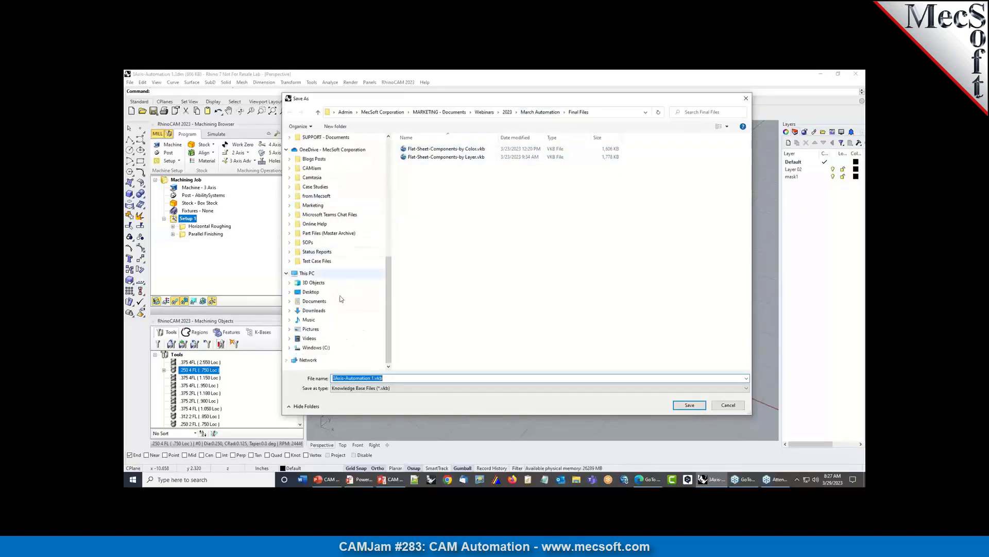
{"action": "left_click", "coordinate": [315, 347]}
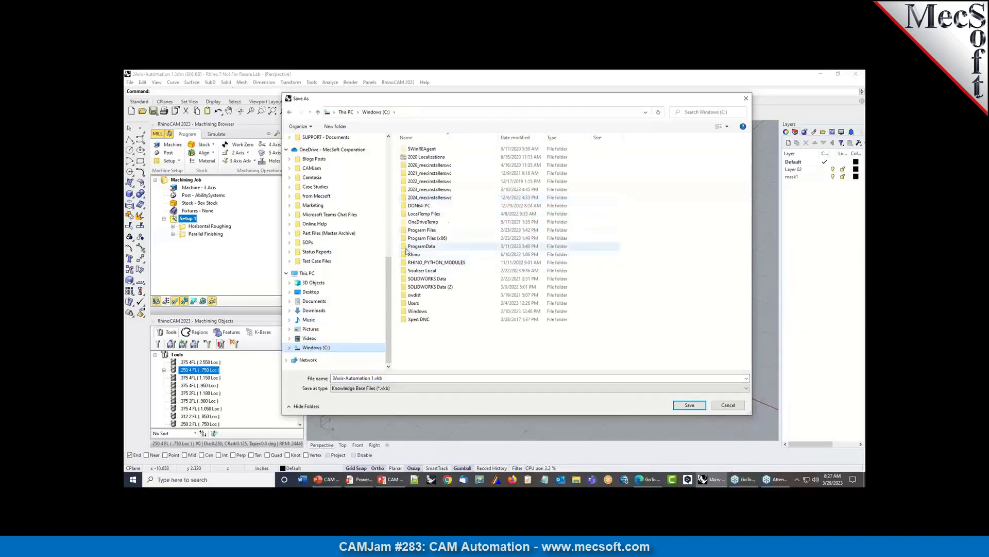
{"action": "double_click", "coordinate": [421, 246]}
{"action": "scroll", "coordinate": [425, 279], "scroll_direction": "down", "scroll_amount": 10}
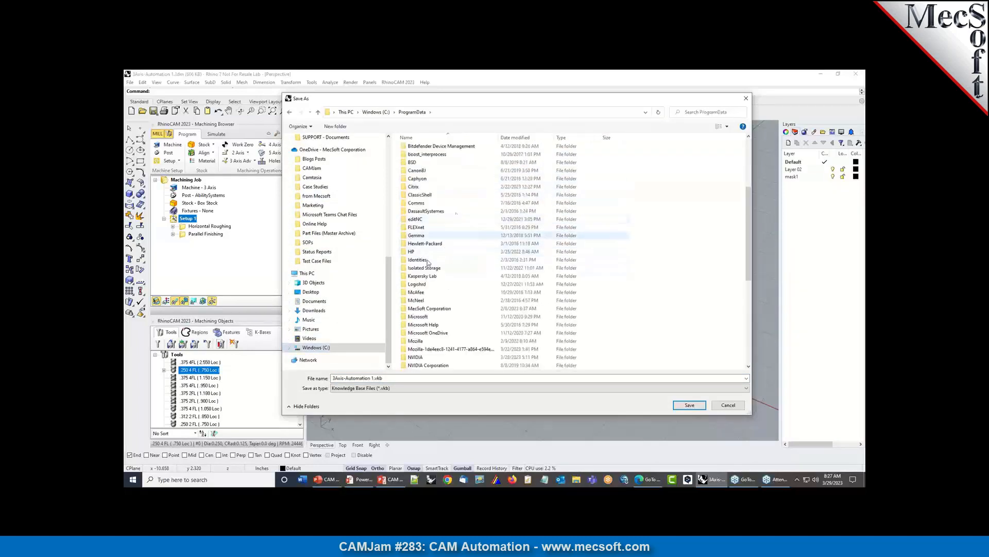
{"action": "double_click", "coordinate": [451, 229]}
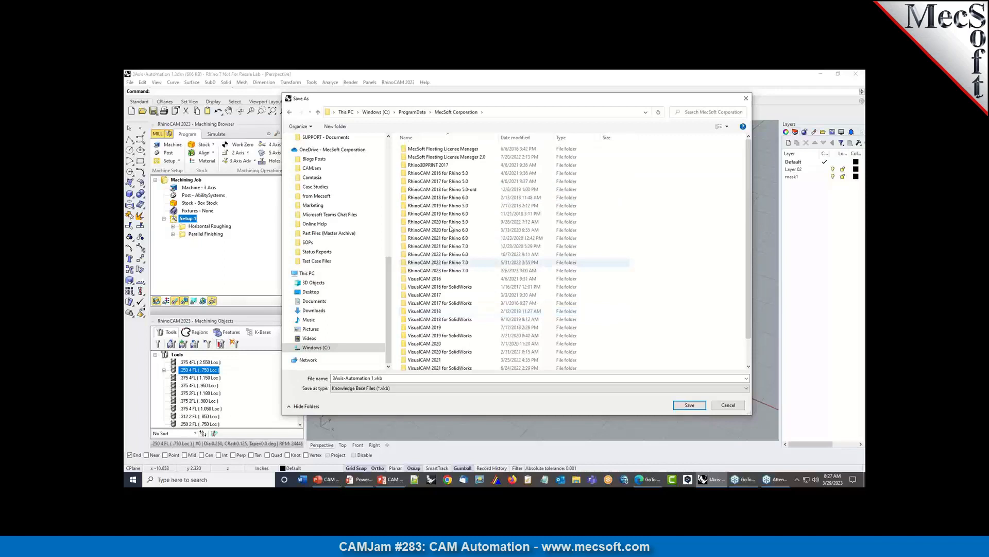
{"action": "double_click", "coordinate": [405, 271]}
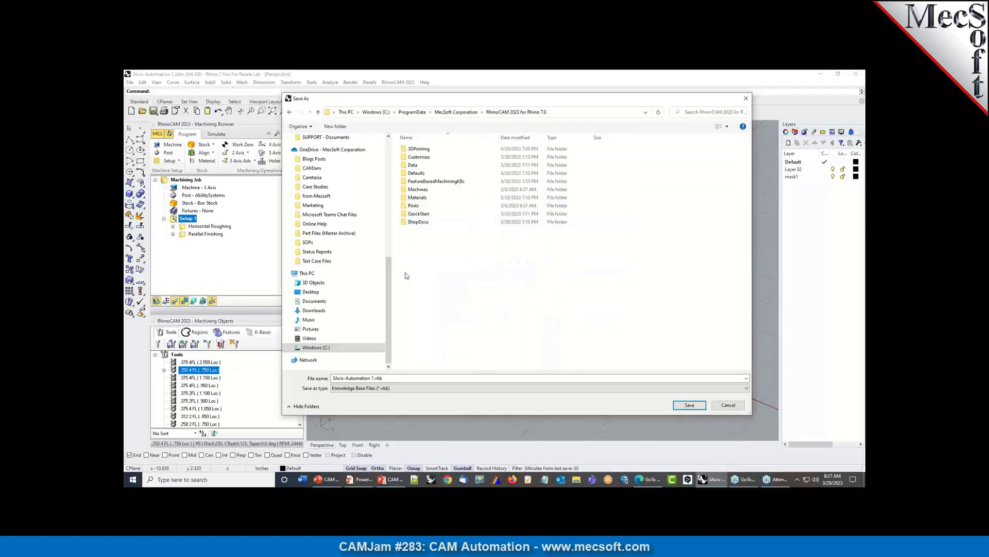
{"action": "double_click", "coordinate": [416, 173]}
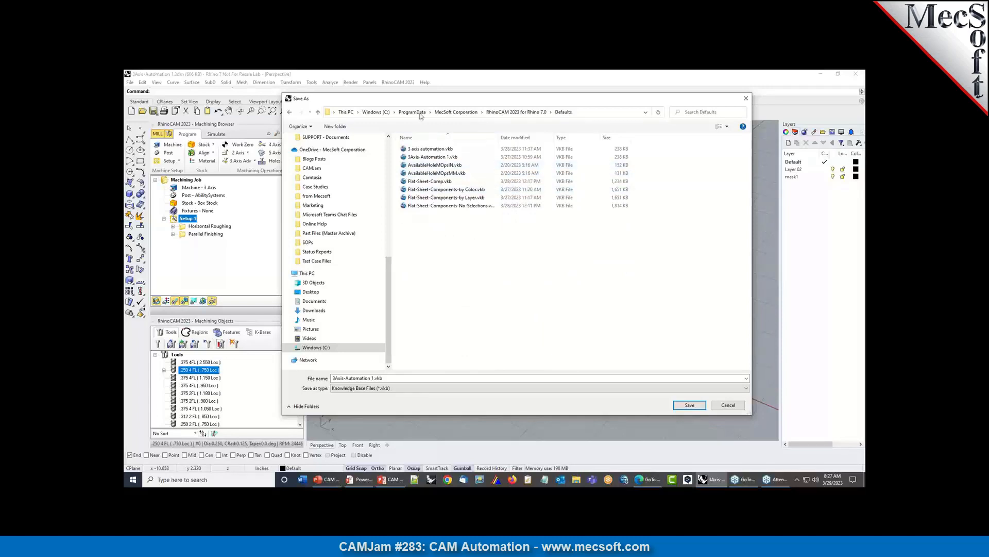
{"action": "left_click", "coordinate": [602, 115]}
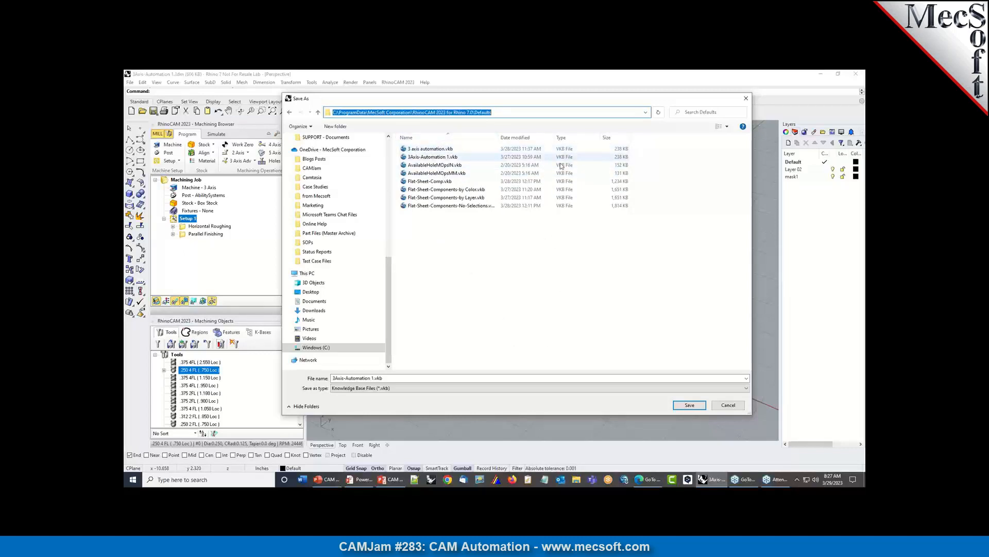
{"action": "left_click", "coordinate": [729, 405]}
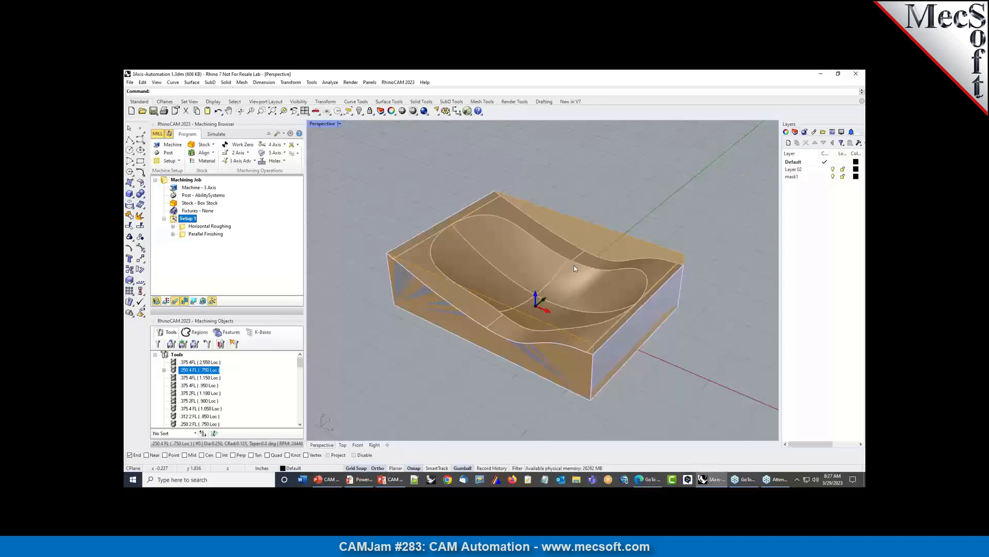
Open the recent file 3Axis-Automation 2.3dm, saving the changes to 3Axis-Automation 1.3dm
{"action": "left_click", "coordinate": [130, 83]}
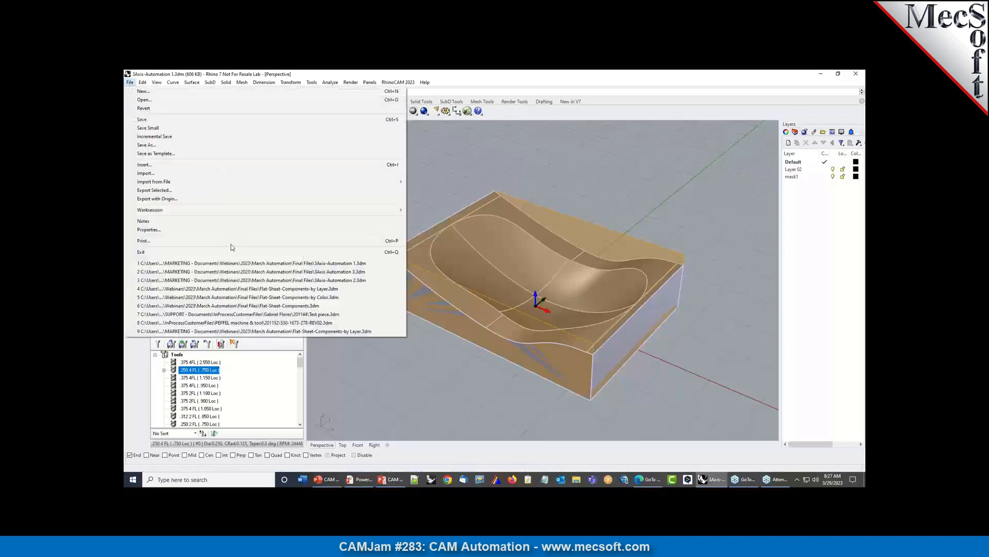
{"action": "left_click", "coordinate": [349, 281]}
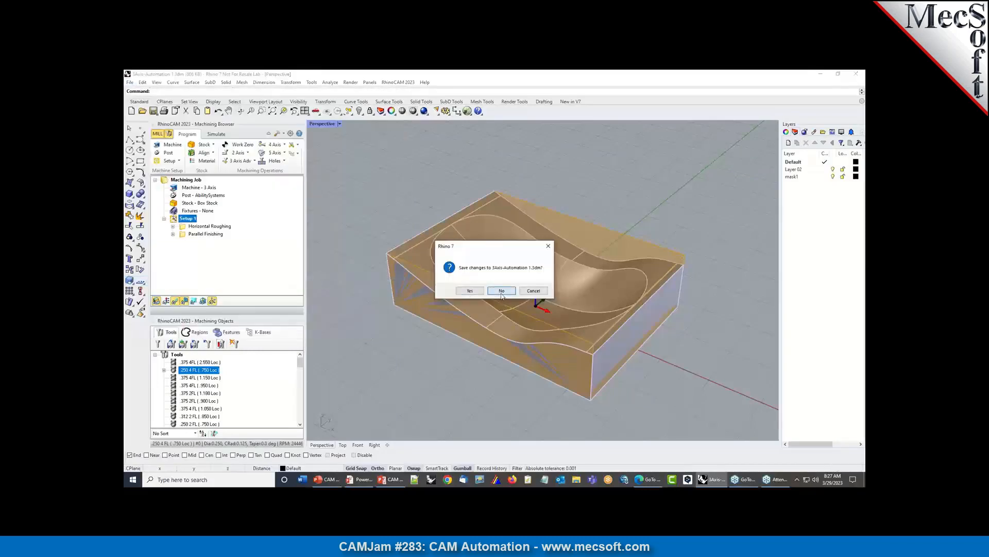
{"action": "left_click", "coordinate": [477, 293]}
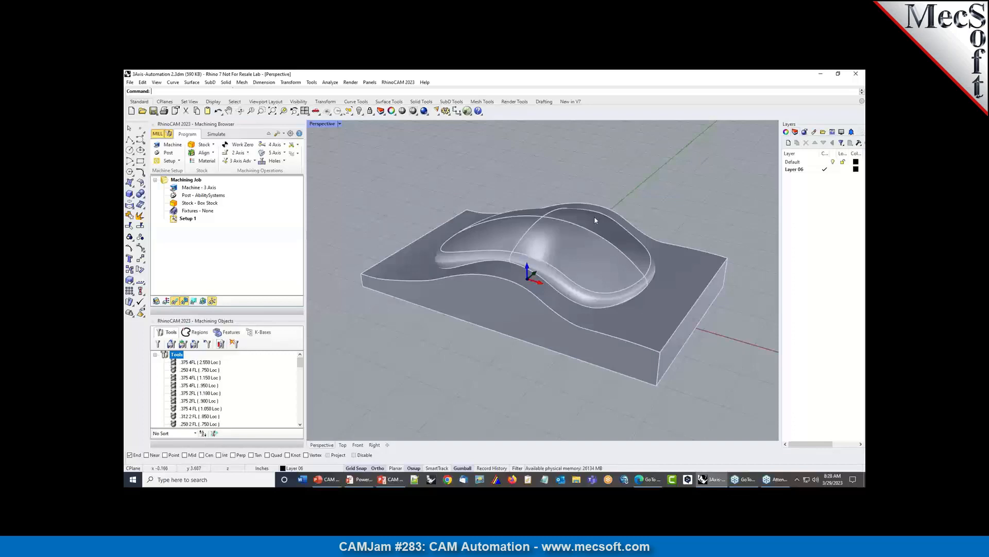
Load the knowledge base 3 axis automation.vkb into the curved part's machining job, ignoring its stock definition
{"action": "left_click", "coordinate": [292, 153]}
{"action": "left_click", "coordinate": [301, 172]}
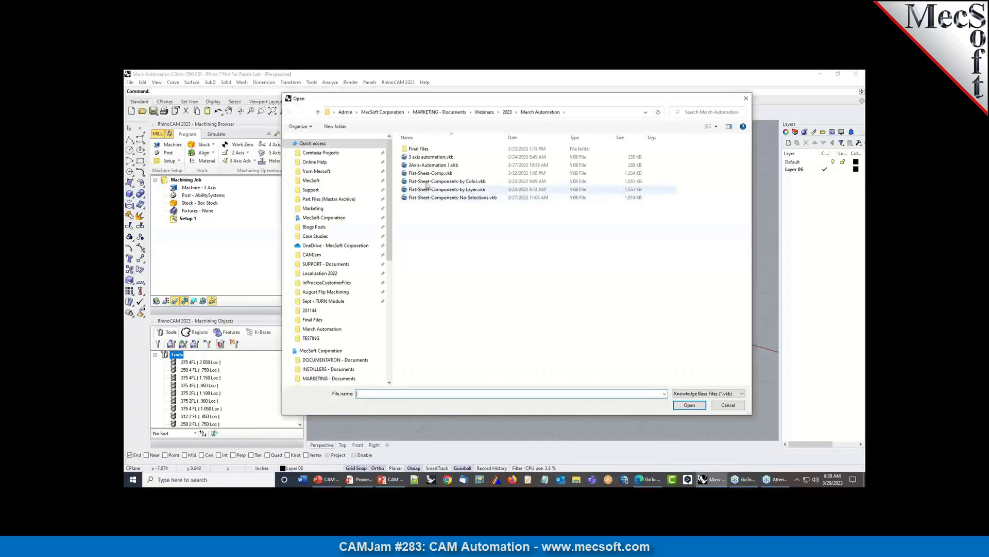
{"action": "double_click", "coordinate": [432, 157]}
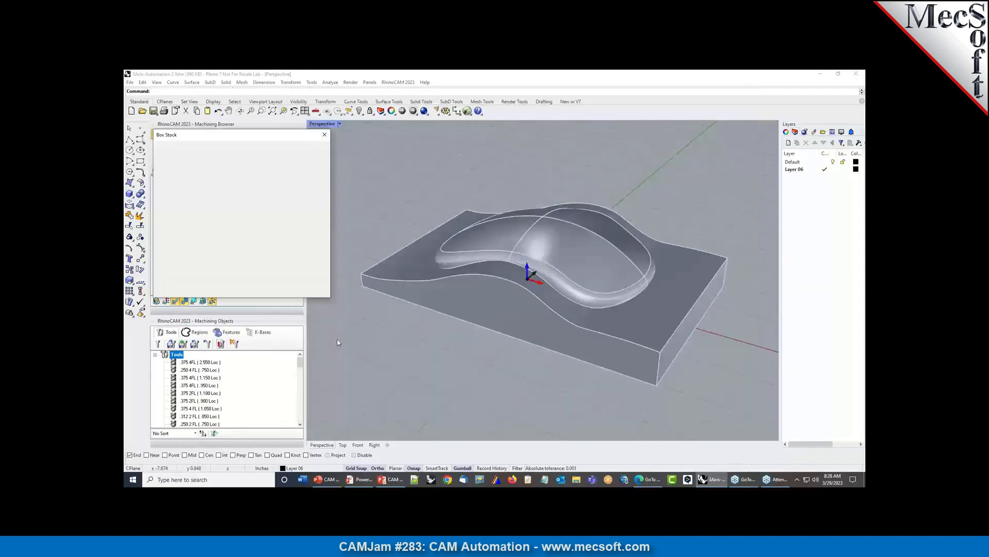
{"action": "left_click_drag", "start_coordinate": [239, 138], "coordinate": [296, 165]}
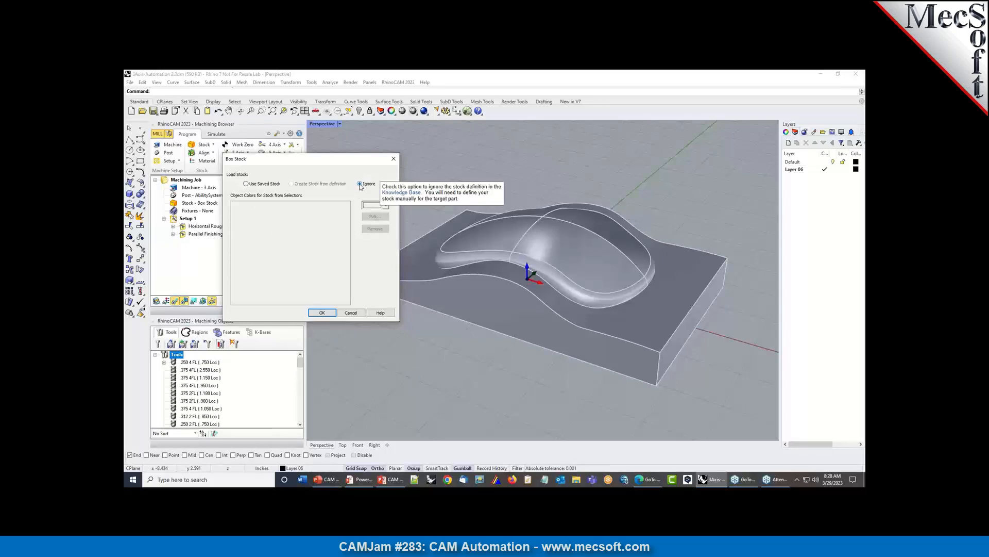
{"action": "left_click", "coordinate": [322, 312]}
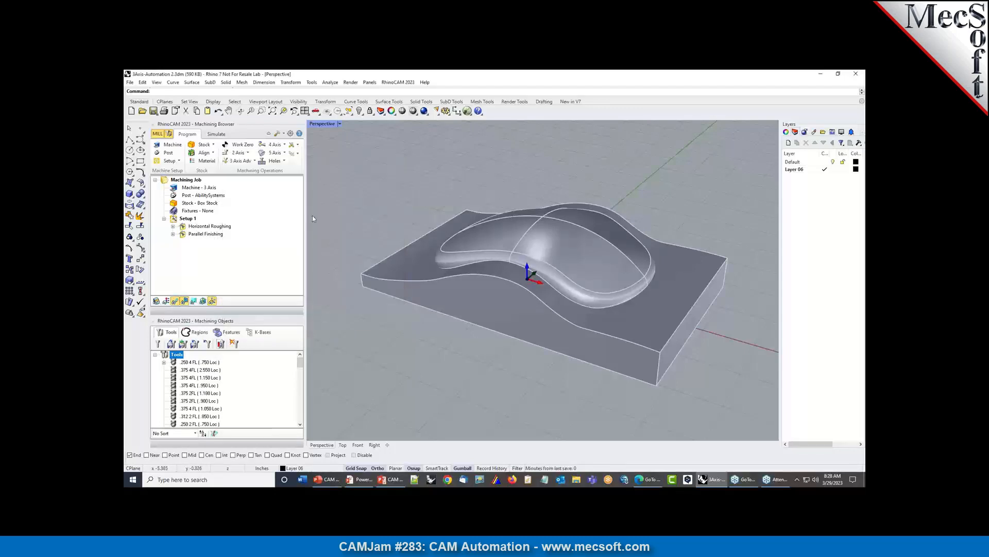
Regenerate all operations in Setup 1 and view the Horizontal Roughing and Parallel Finishing toolpaths on the curved part
{"action": "right_click", "coordinate": [183, 219]}
{"action": "left_click", "coordinate": [246, 273]}
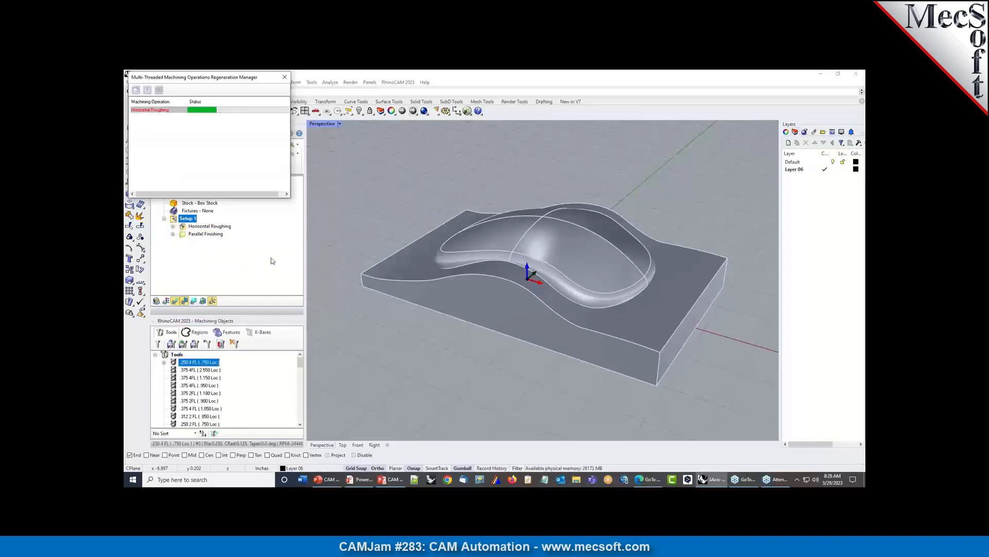
{"action": "left_click", "coordinate": [210, 226]}
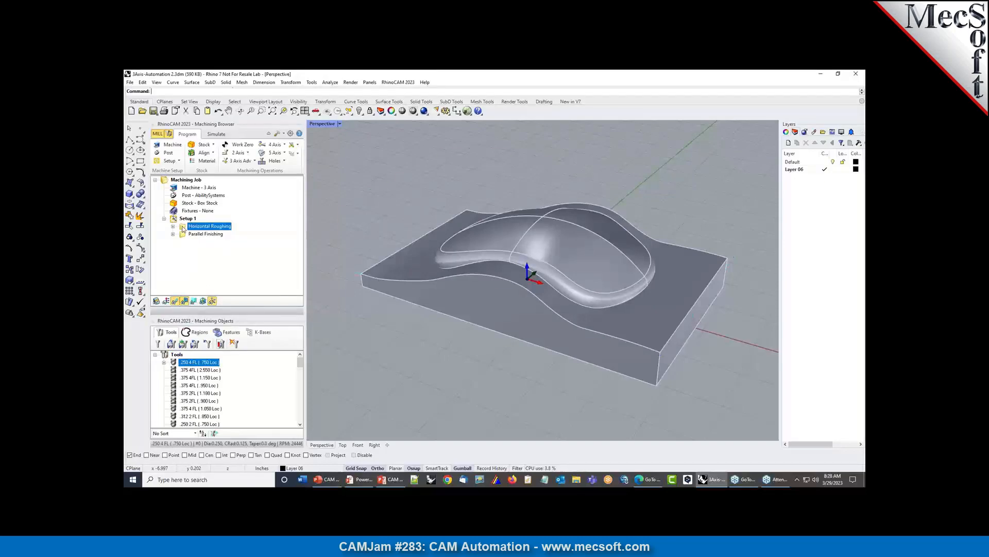
{"action": "right_click_drag", "start_coordinate": [486, 313], "coordinate": [361, 247]}
{"action": "left_click", "coordinate": [207, 233]}
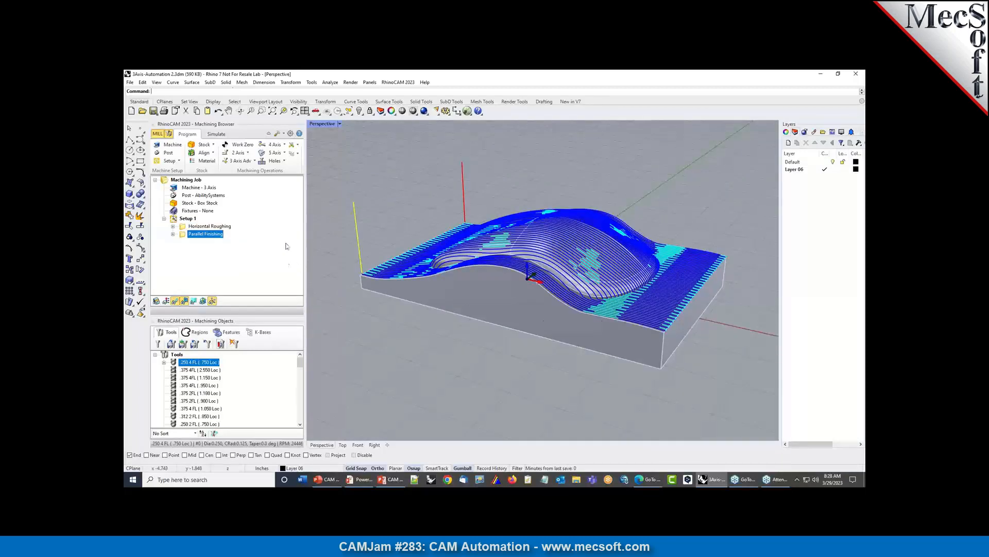
Save the changes to 3Axis-Automation 2.3dm and open 3Axis-Automation 3.3dm from the Final Files folder
{"action": "left_click", "coordinate": [130, 83]}
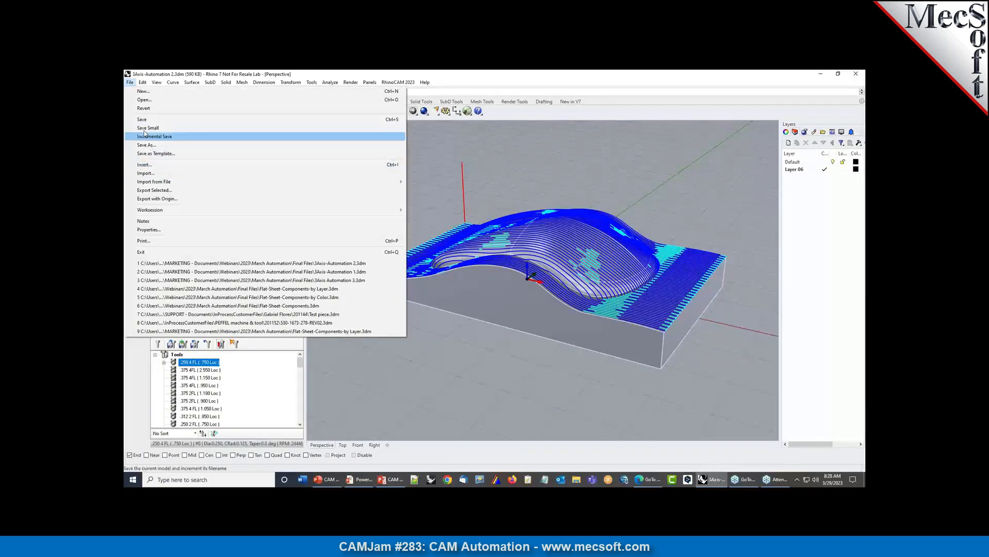
{"action": "left_click", "coordinate": [144, 99]}
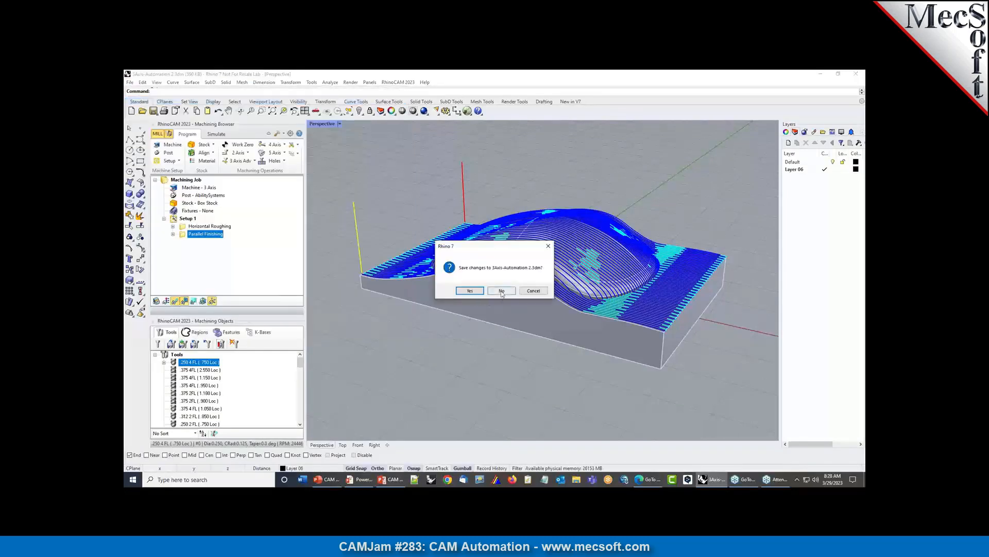
{"action": "left_click", "coordinate": [471, 291]}
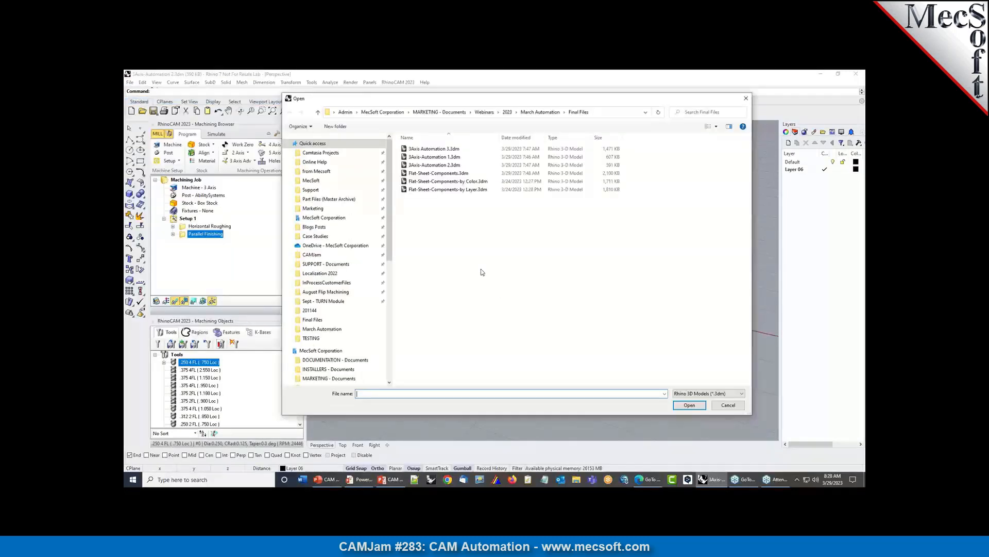
{"action": "double_click", "coordinate": [447, 149]}
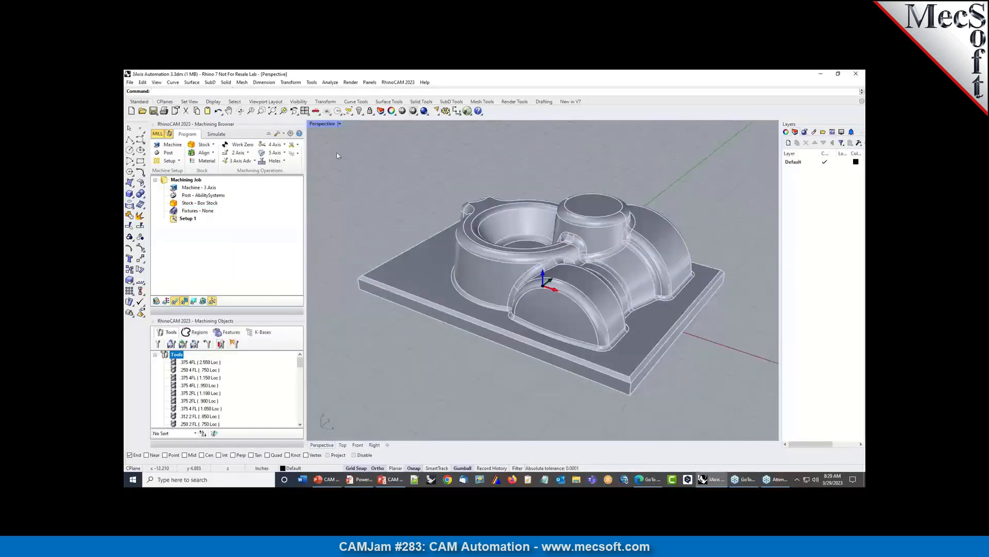
Load 3 axis automation.vkb into the machining job of 3Axis-Automation 3.3dm, ignoring the knowledge base's stock
{"action": "left_click", "coordinate": [293, 153]}
{"action": "left_click", "coordinate": [299, 172]}
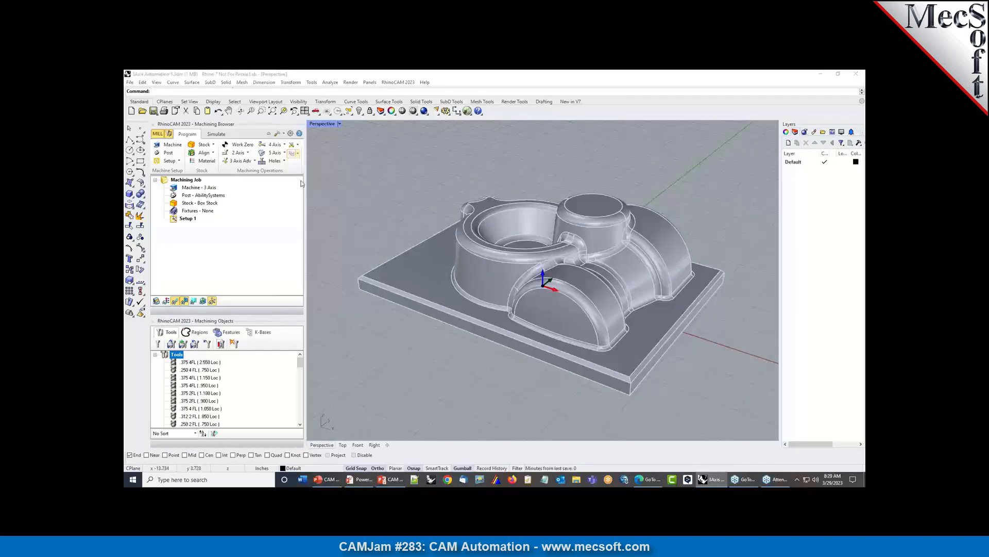
{"action": "double_click", "coordinate": [431, 156]}
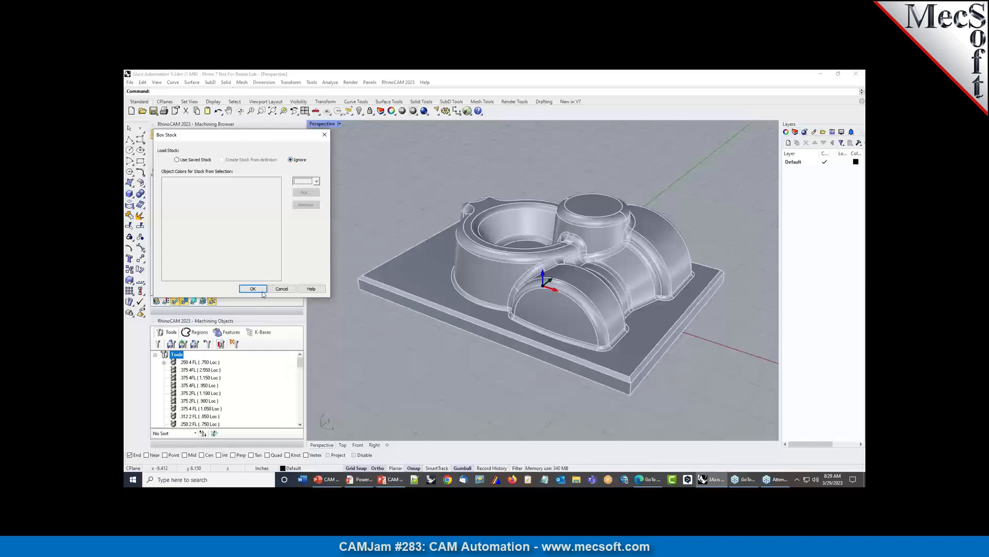
{"action": "left_click", "coordinate": [253, 289]}
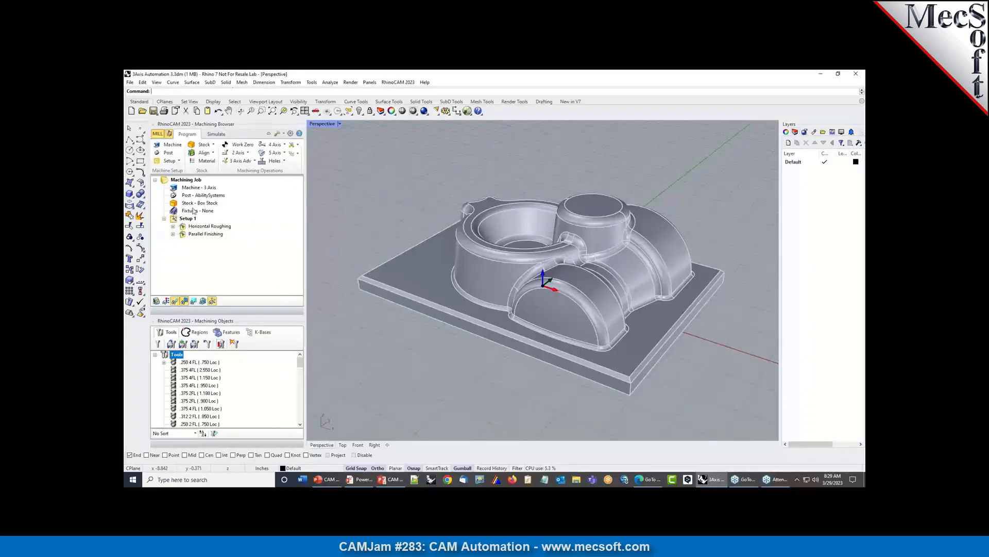
Regenerate the Horizontal Roughing and Parallel Finishing operations in Setup 1 for the part in 3Axis-Automation 3.3dm
{"action": "left_click", "coordinate": [174, 205]}
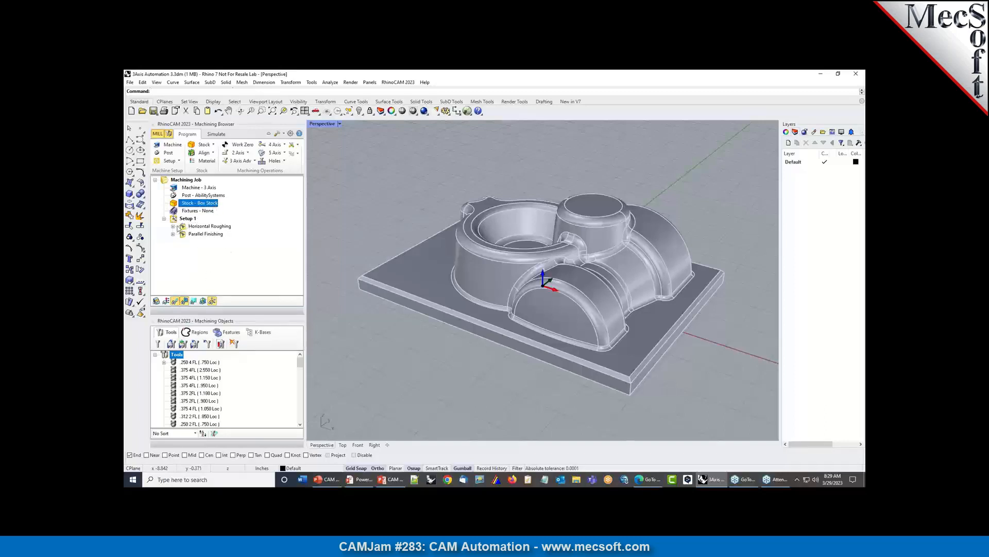
{"action": "right_click", "coordinate": [174, 218]}
{"action": "left_click", "coordinate": [209, 224]}
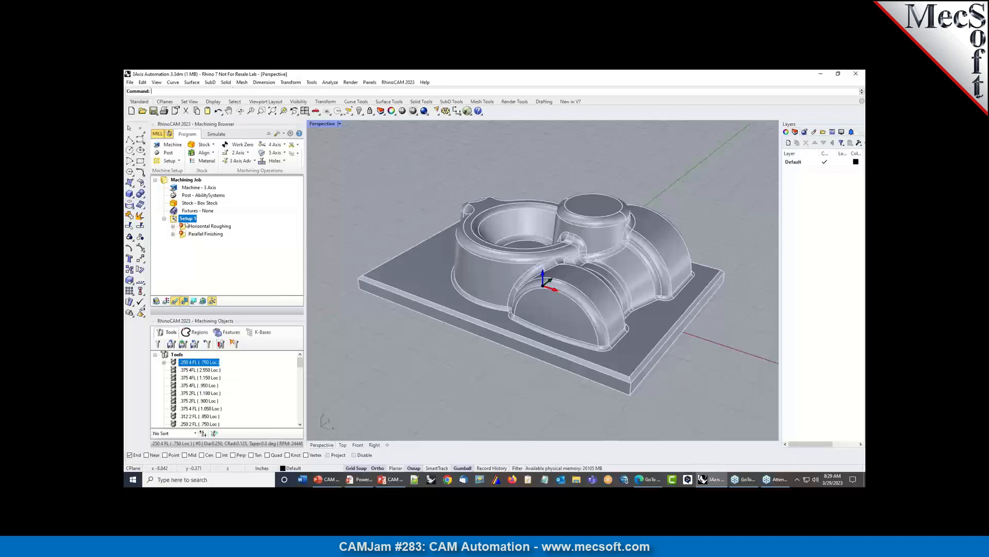
{"action": "right_click", "coordinate": [186, 221]}
{"action": "left_click", "coordinate": [214, 232]}
Inspect the Horizontal Roughing toolpath and the Parallel Finishing toolpath on the part from several angles
{"action": "left_click", "coordinate": [190, 226]}
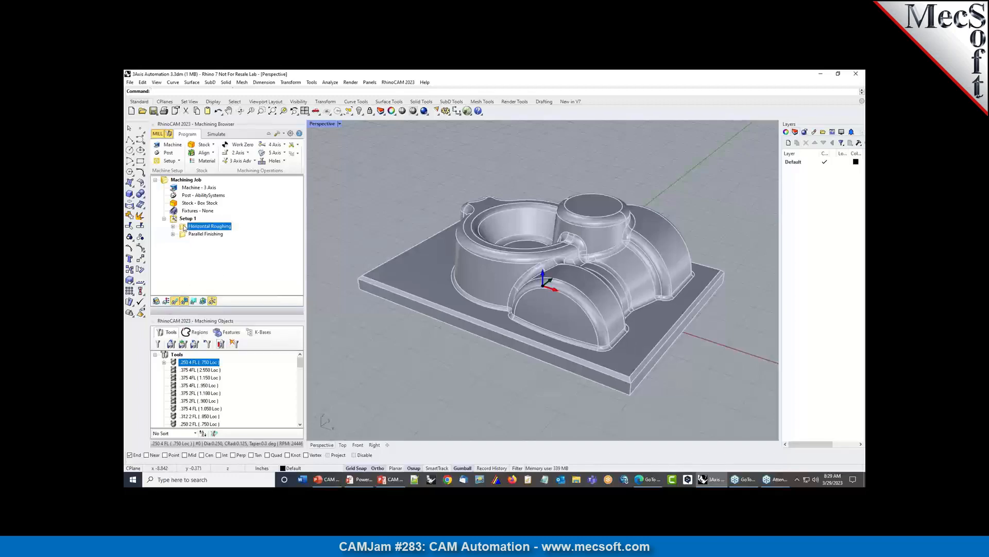
{"action": "right_click_drag", "start_coordinate": [408, 301], "coordinate": [458, 247]}
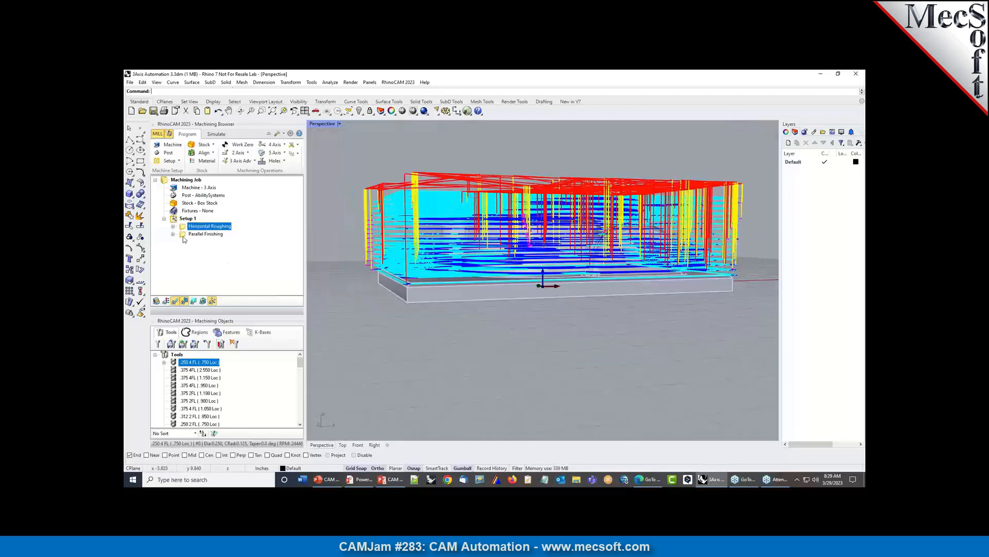
{"action": "left_click", "coordinate": [196, 234]}
{"action": "right_click_drag", "start_coordinate": [402, 309], "coordinate": [453, 289]}
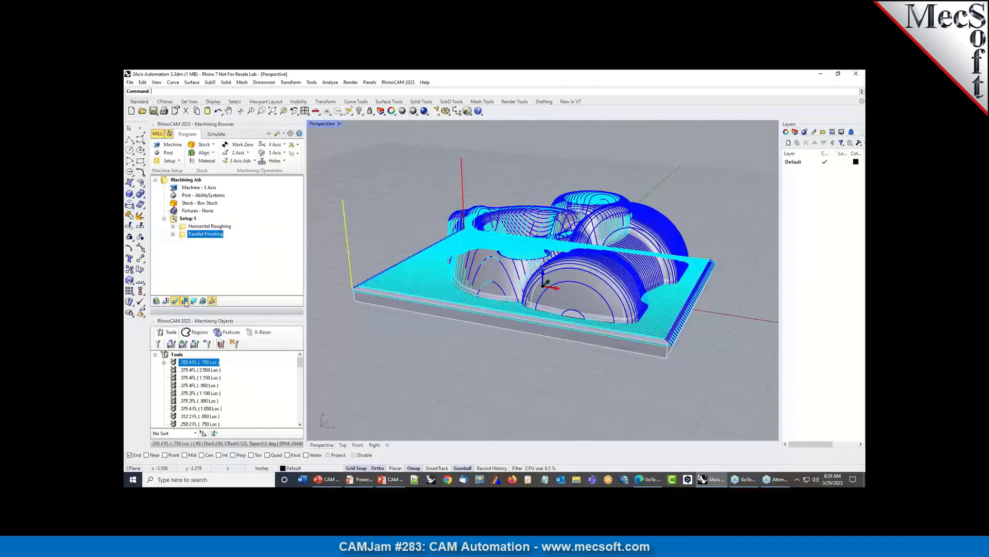
{"action": "mouse_move", "coordinate": [513, 270]}
{"action": "right_mouse_down"}
{"action": "mouse_move", "coordinate": [515, 293]}
{"action": "mouse_move", "coordinate": [518, 277]}
{"action": "right_mouse_up"}
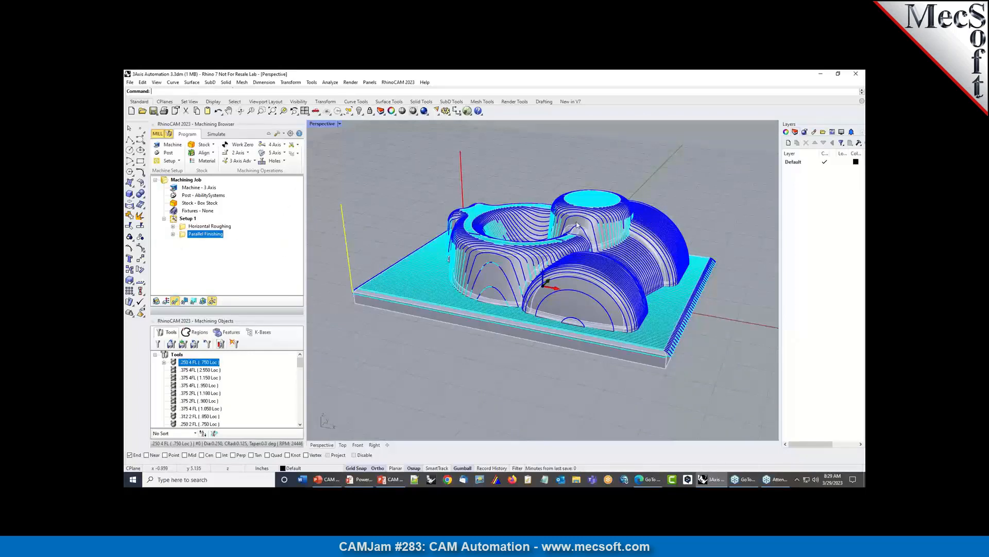
{"action": "right_click_drag", "start_coordinate": [509, 251], "coordinate": [559, 248]}
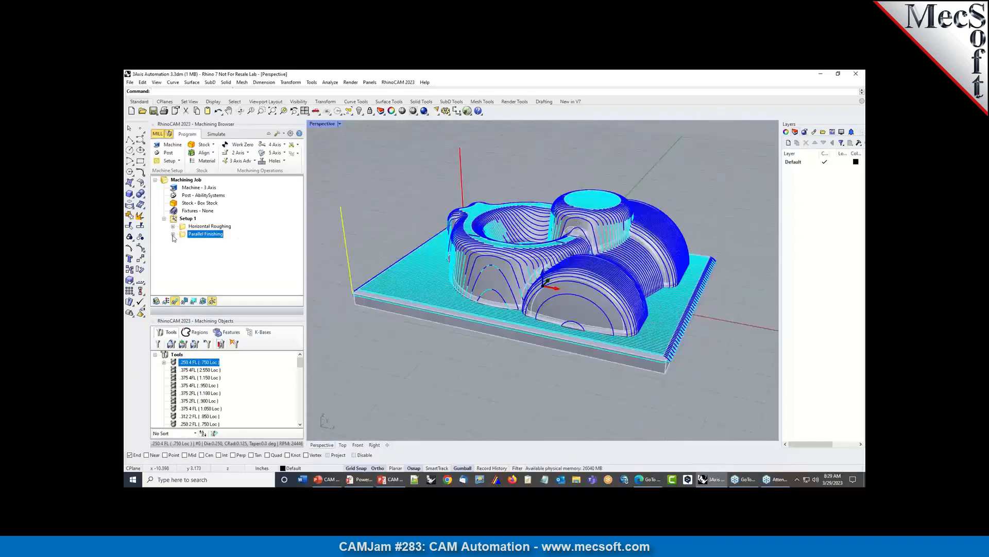
Review the Parallel Finishing operation's components and the knowledge base load and save options, then compare both toolpaths again
{"action": "left_click", "coordinate": [173, 234]}
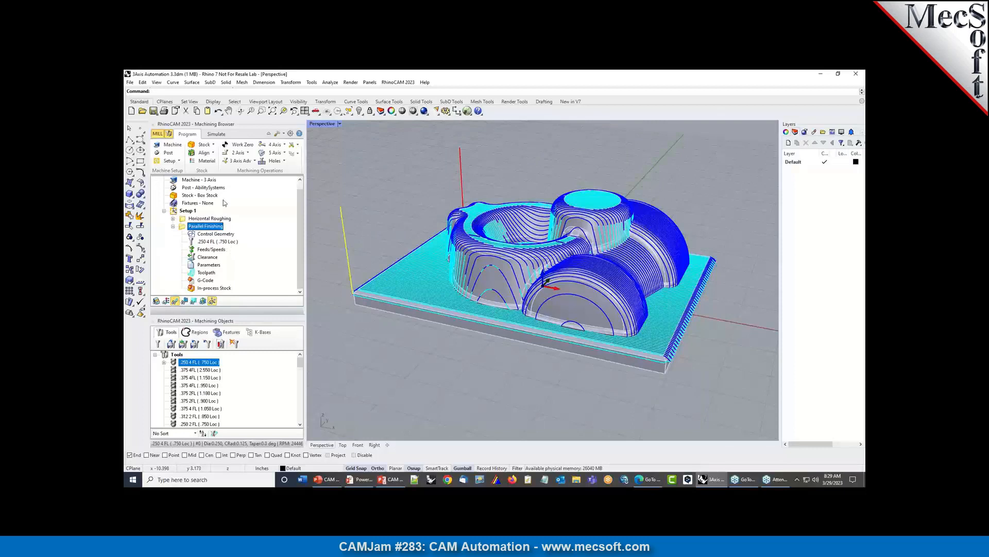
{"action": "left_click", "coordinate": [298, 153]}
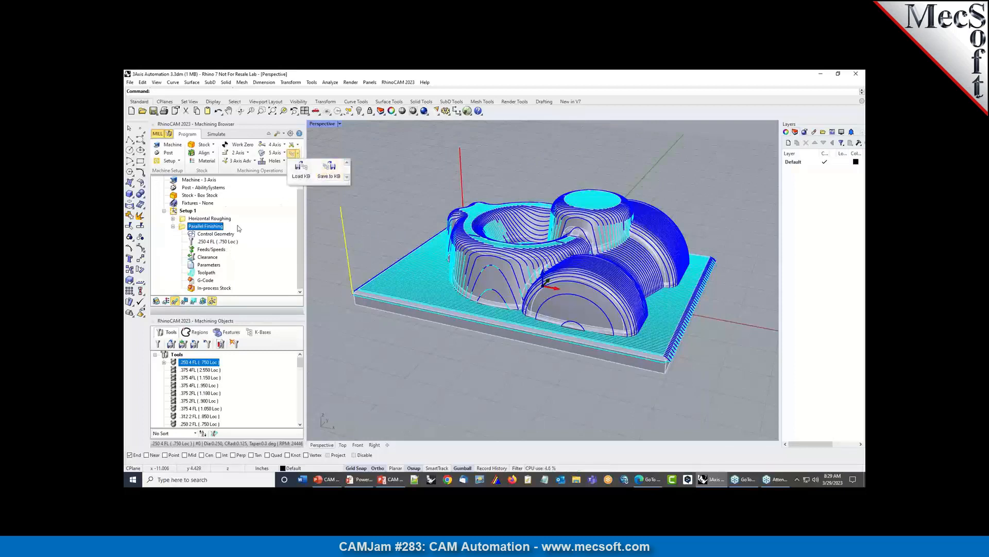
{"action": "left_click", "coordinate": [173, 226]}
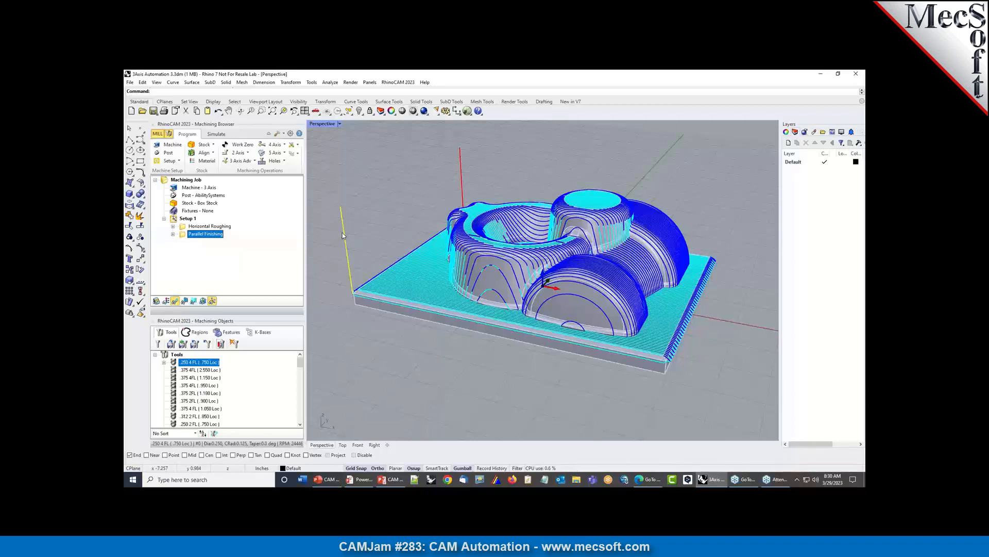
{"action": "left_click", "coordinate": [183, 227]}
{"action": "left_click", "coordinate": [186, 235]}
{"action": "left_click", "coordinate": [184, 228]}
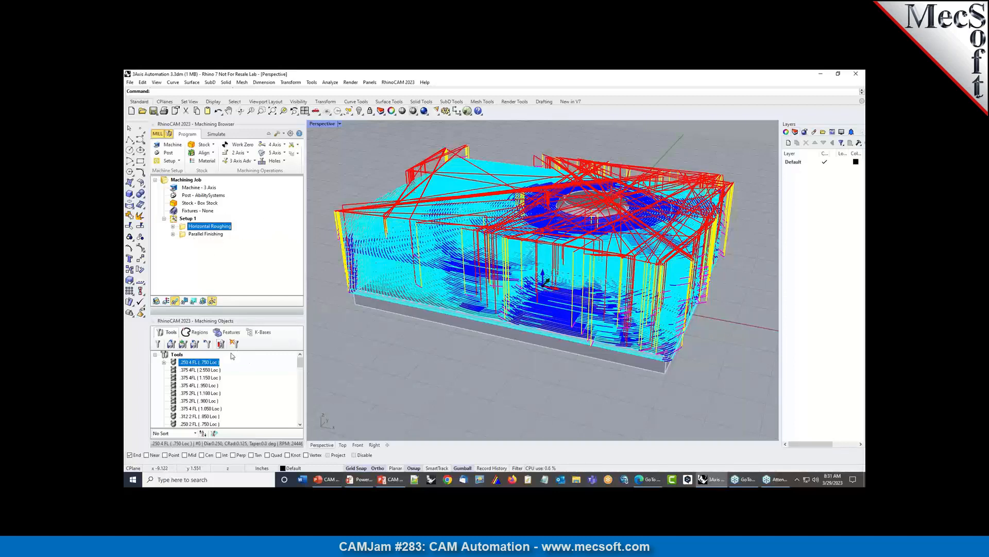
Load 3 axis automation.vkb into the knowledge base browser and copy its Horizontal Roughing operation below Parallel Finishing in Setup 1
{"action": "left_click", "coordinate": [263, 332]}
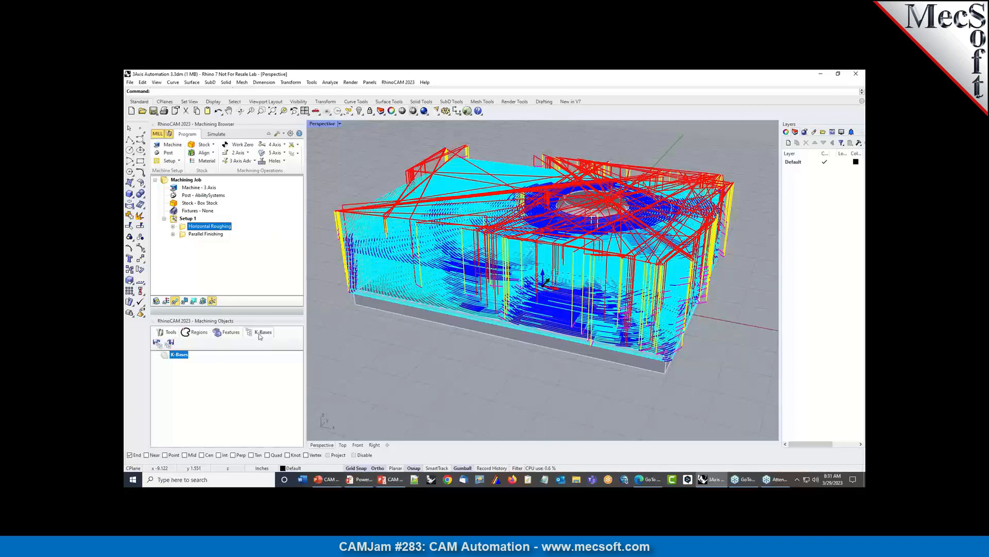
{"action": "left_click", "coordinate": [157, 343]}
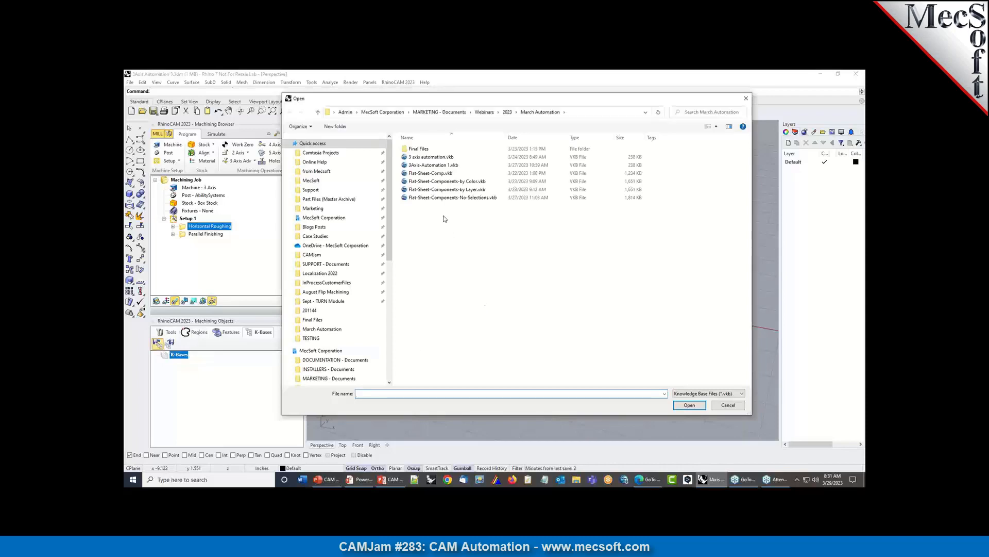
{"action": "double_click", "coordinate": [434, 157]}
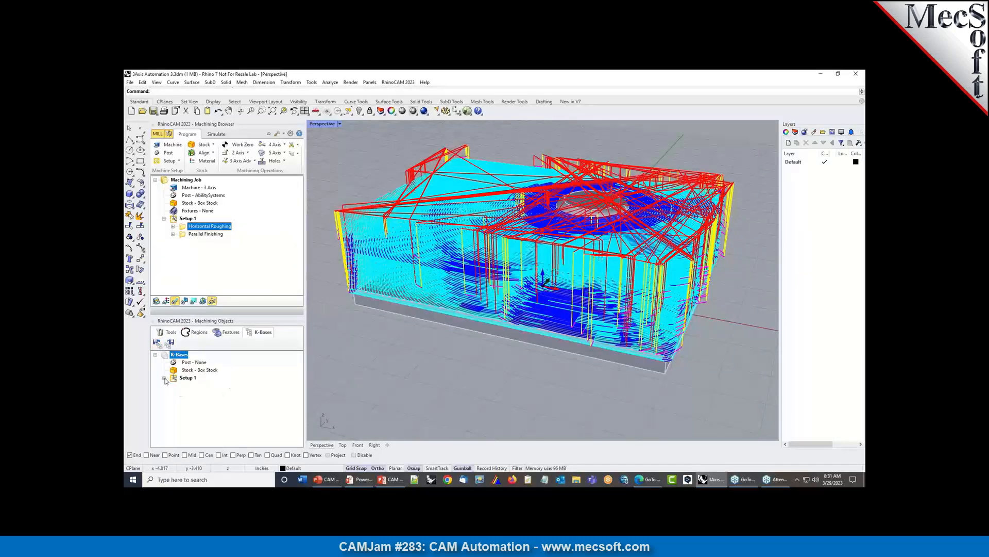
{"action": "left_click", "coordinate": [164, 377]}
{"action": "left_click", "coordinate": [184, 387]}
{"action": "left_click_drag", "start_coordinate": [184, 387], "coordinate": [180, 248]}
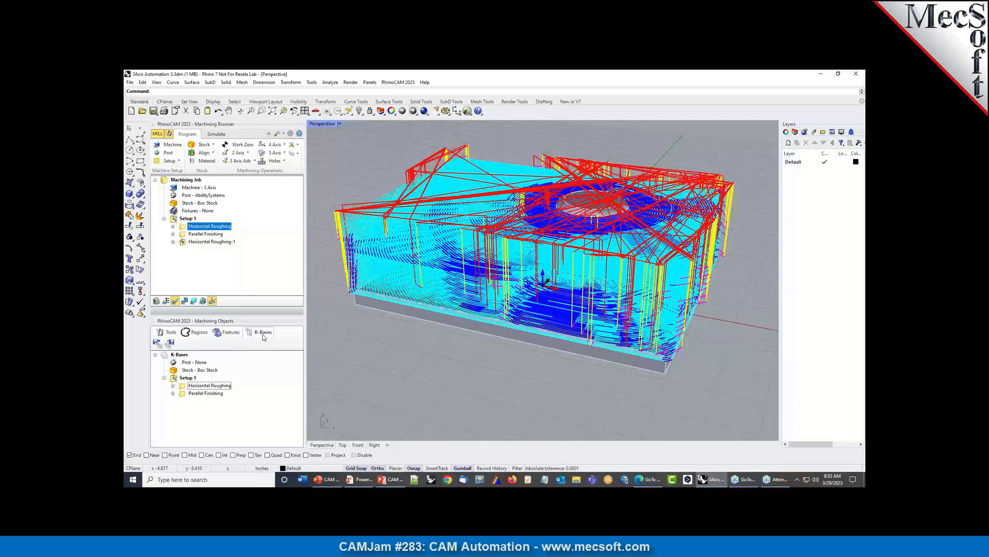
Open Flat-Sheet-Components.3dm from the Final Files folder, discarding the changes to 3Axis-Automation 3.3dm
{"action": "left_click", "coordinate": [130, 83]}
{"action": "left_click", "coordinate": [148, 100]}
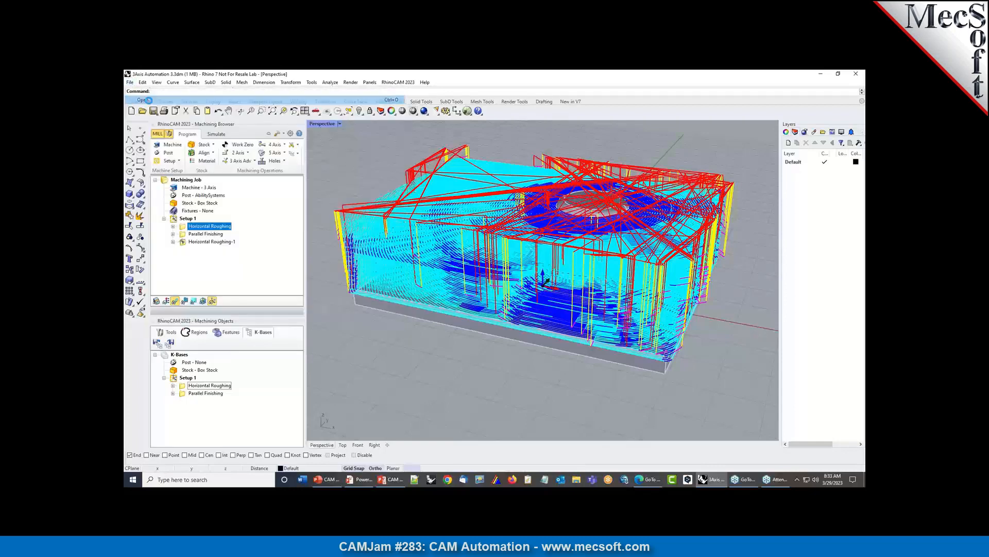
{"action": "left_click", "coordinate": [497, 292]}
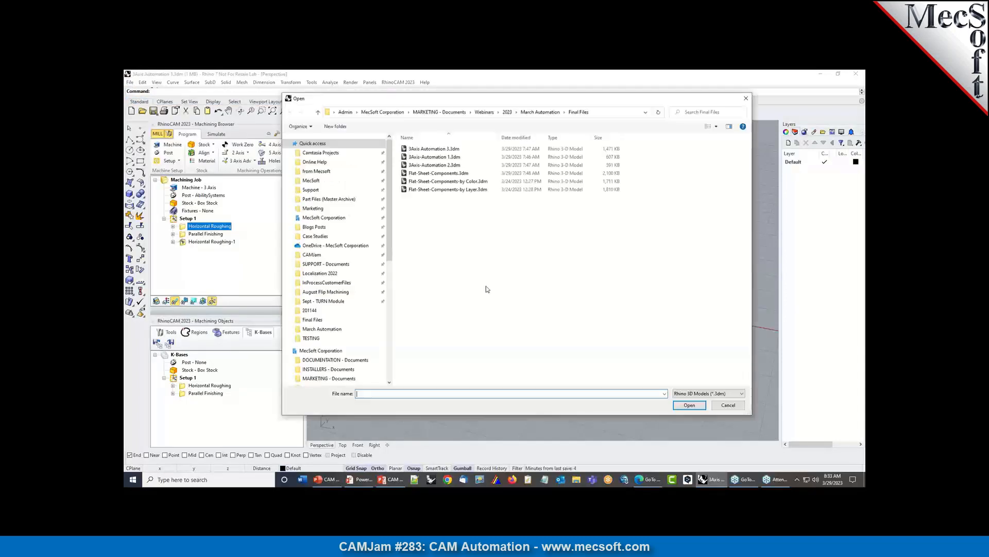
{"action": "left_click", "coordinate": [444, 174]}
{"action": "double_click", "coordinate": [444, 174]}
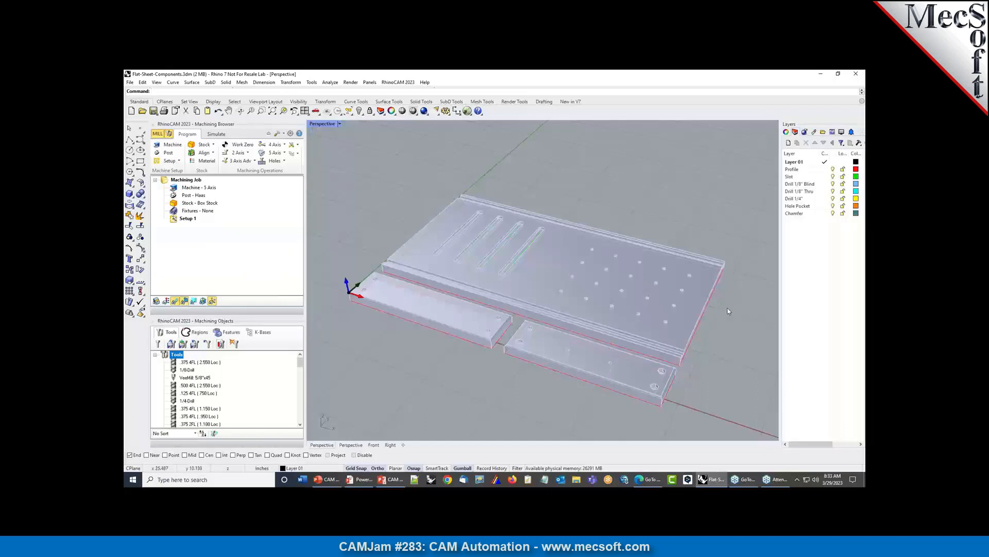
Load the Flat-Sheet-Components-No-Selections.vkb knowledge base into the machining job, using the saved stock
{"action": "right_click_drag", "start_coordinate": [719, 371], "coordinate": [701, 288]}
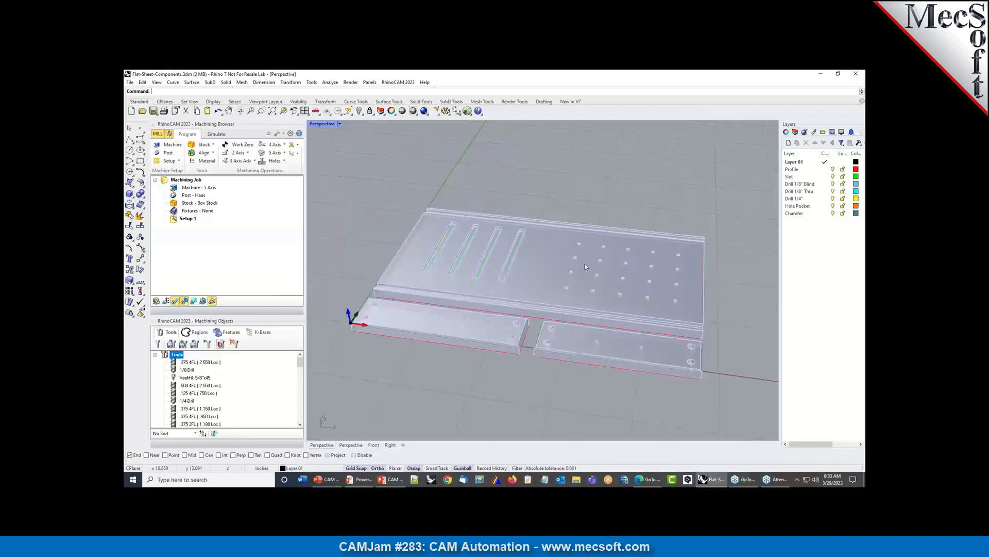
{"action": "left_click", "coordinate": [297, 154]}
{"action": "left_click", "coordinate": [306, 171]}
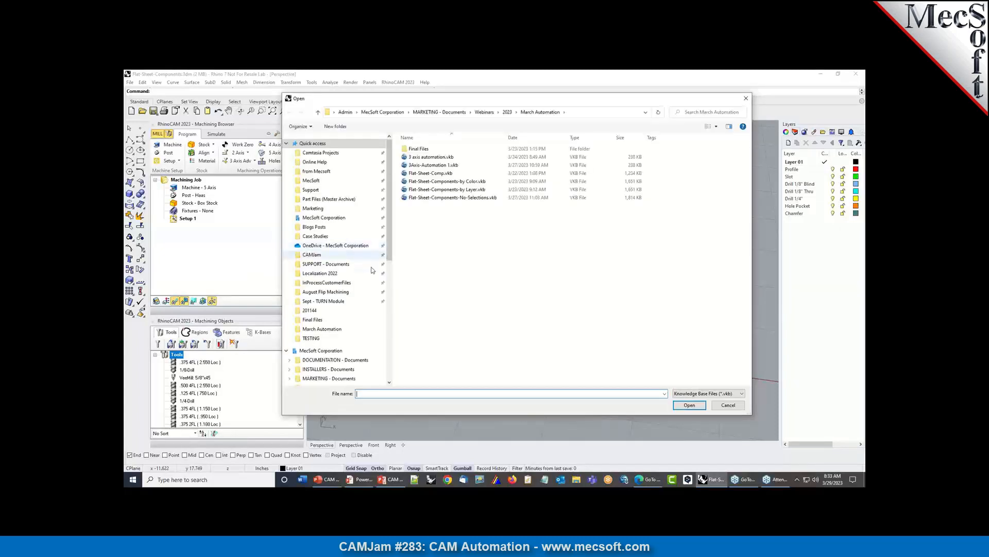
{"action": "left_click", "coordinate": [406, 199]}
{"action": "double_click", "coordinate": [406, 199]}
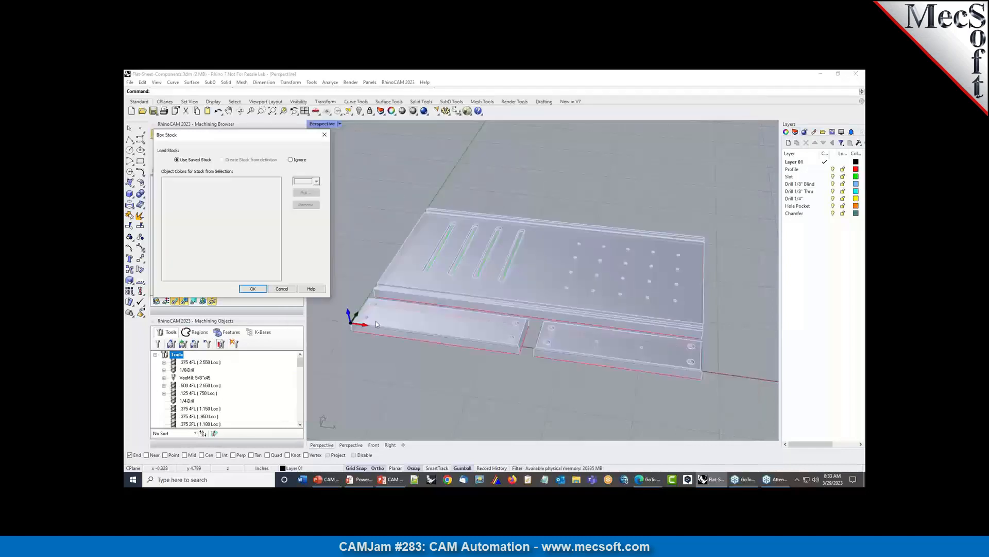
{"action": "left_click", "coordinate": [258, 290]}
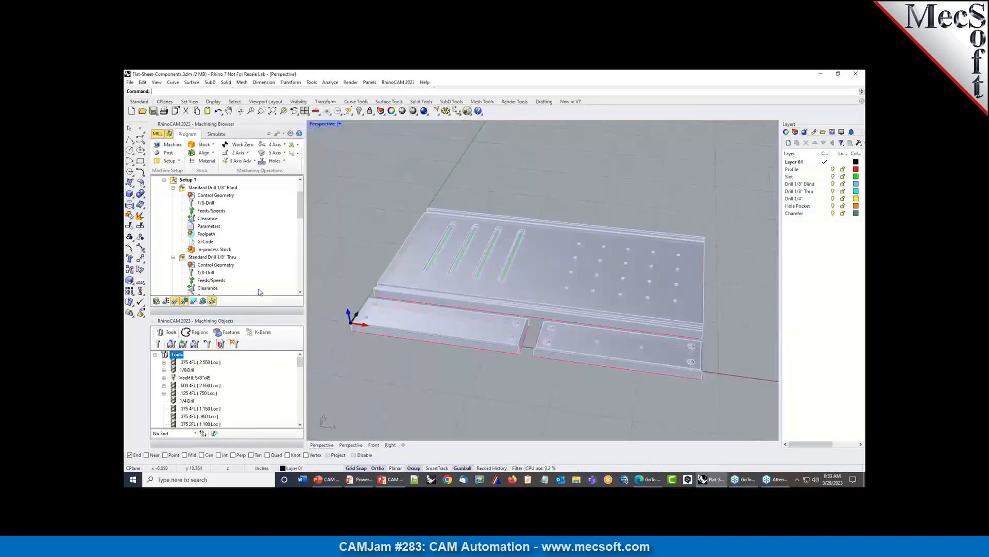
Collapse the drilling, slotting, pocketing, chamfering and profiling operations under Setup 1 so only their names are listed
{"action": "left_click", "coordinate": [172, 187]}
{"action": "left_click", "coordinate": [172, 195]}
{"action": "left_click", "coordinate": [172, 203]}
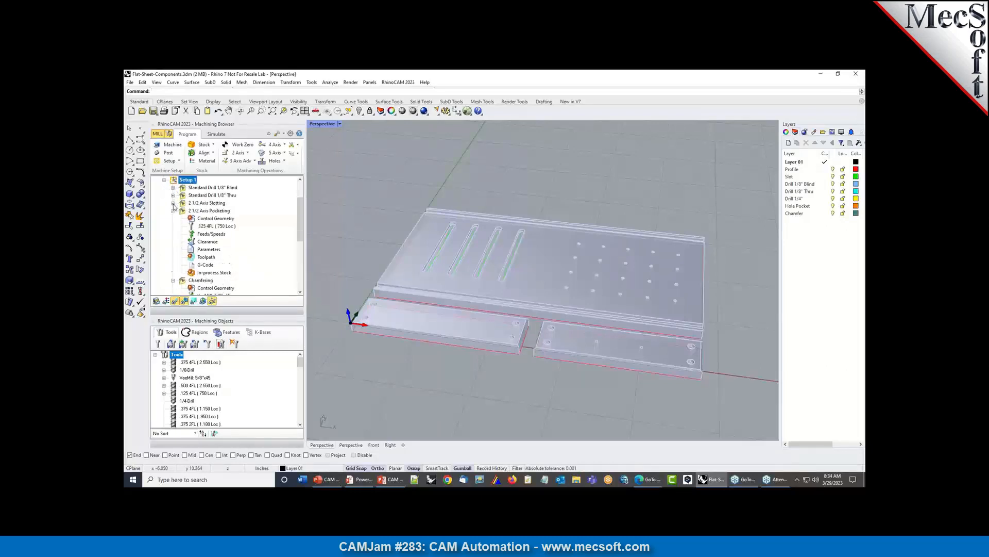
{"action": "left_click", "coordinate": [172, 211]}
{"action": "left_click", "coordinate": [174, 218]}
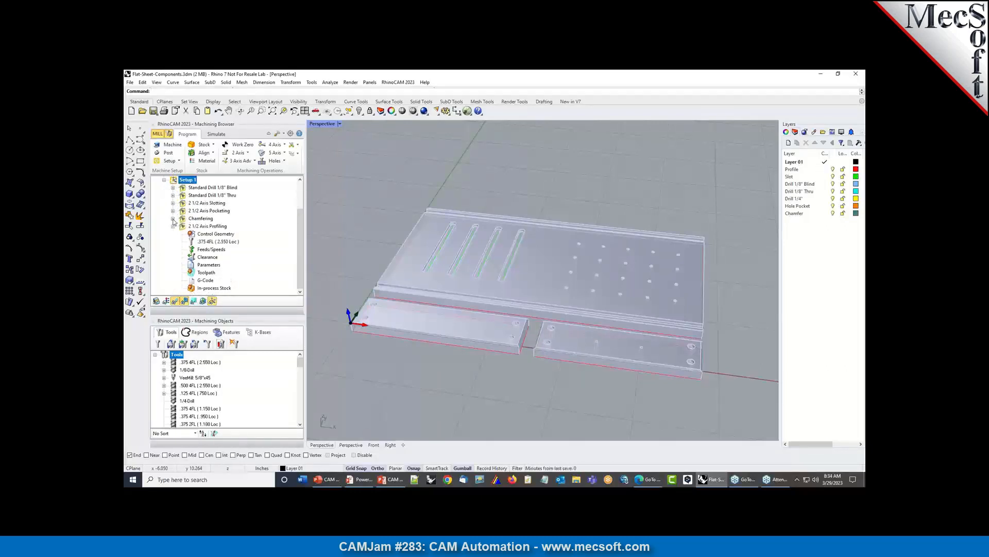
{"action": "scroll", "coordinate": [226, 250], "scroll_direction": "up", "scroll_amount": 2}
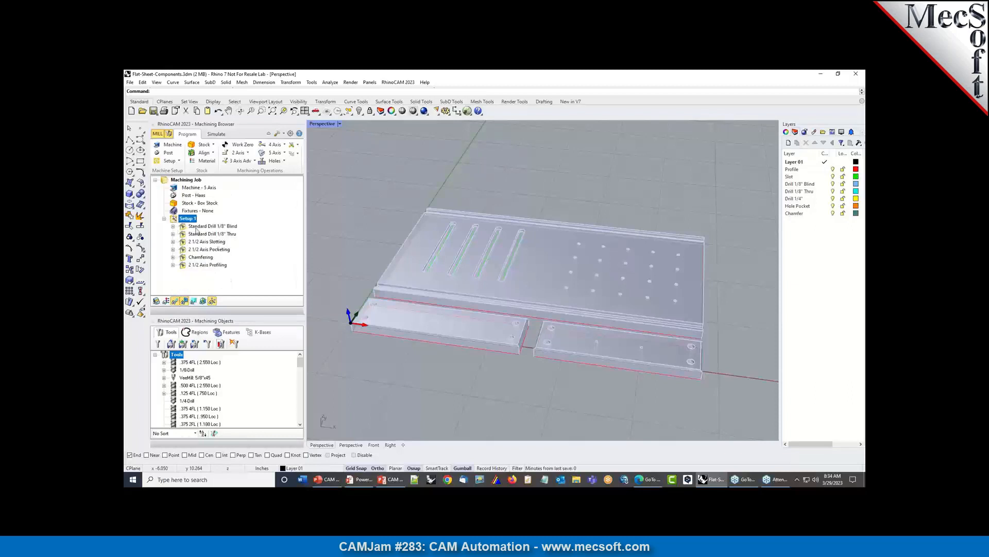
Review the two 1/8" Standard Drill operations and the 2 1/2 Axis Slotting operation against the sheet's features from several angles
{"action": "left_click", "coordinate": [219, 227]}
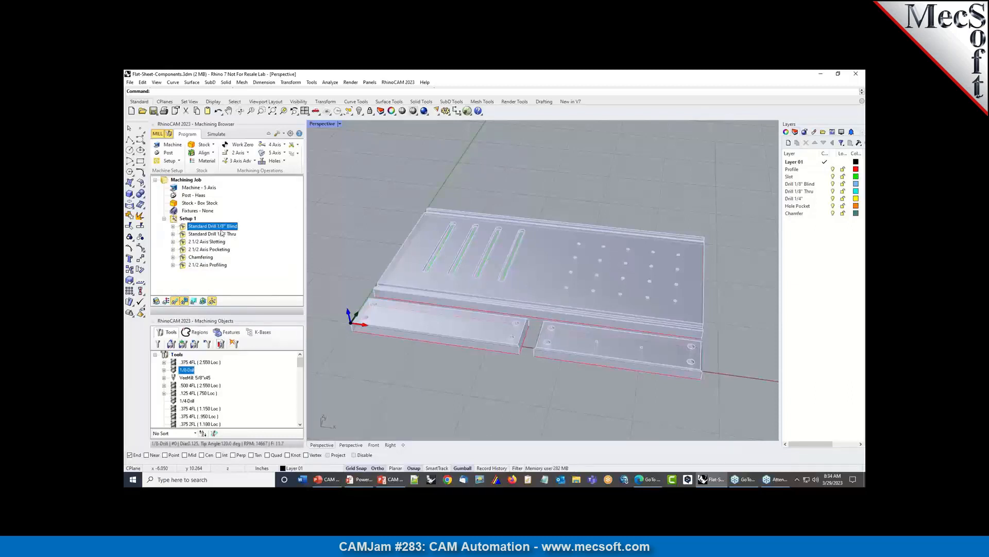
{"action": "left_click", "coordinate": [225, 236]}
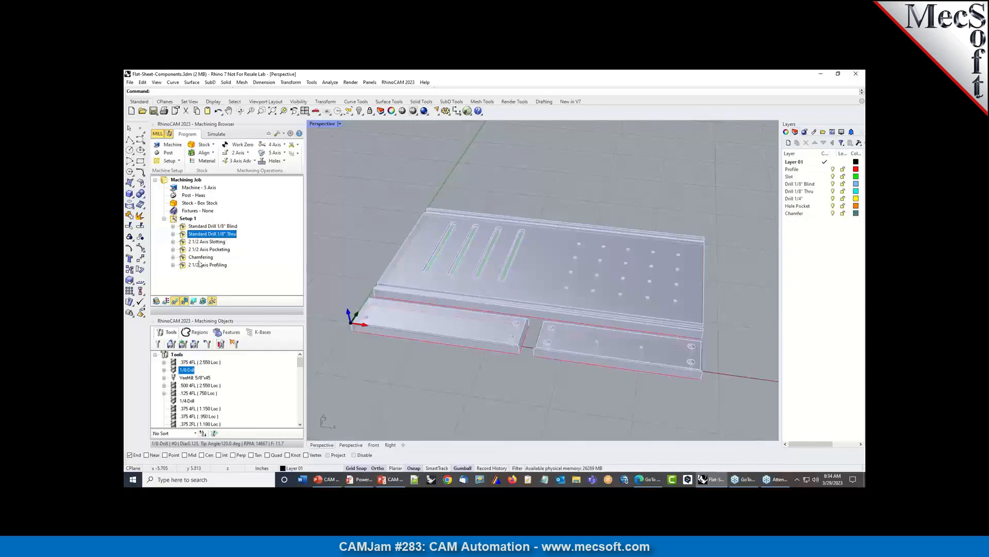
{"action": "left_click", "coordinate": [188, 241]}
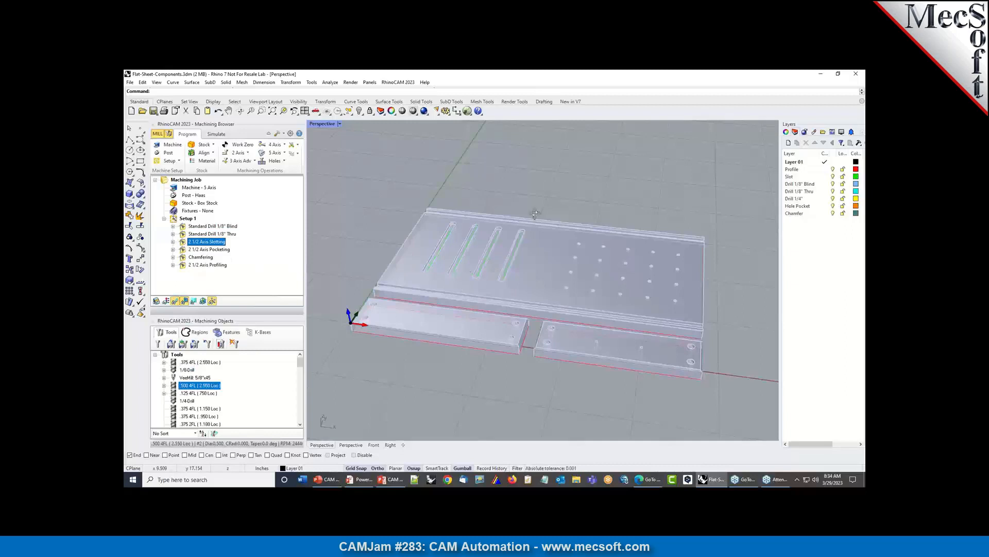
{"action": "right_click_drag", "start_coordinate": [515, 201], "coordinate": [438, 165]}
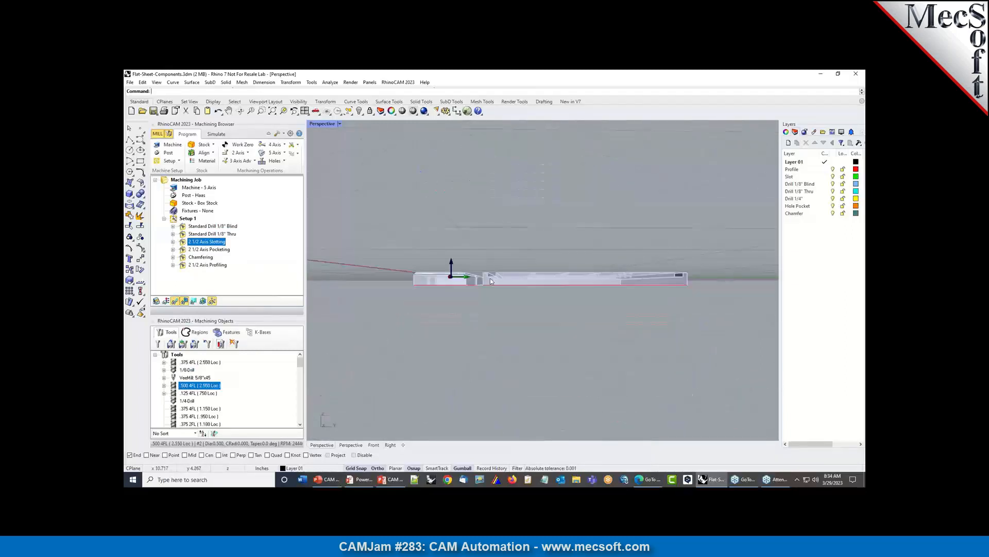
{"action": "right_click_drag", "start_coordinate": [484, 274], "coordinate": [488, 247]}
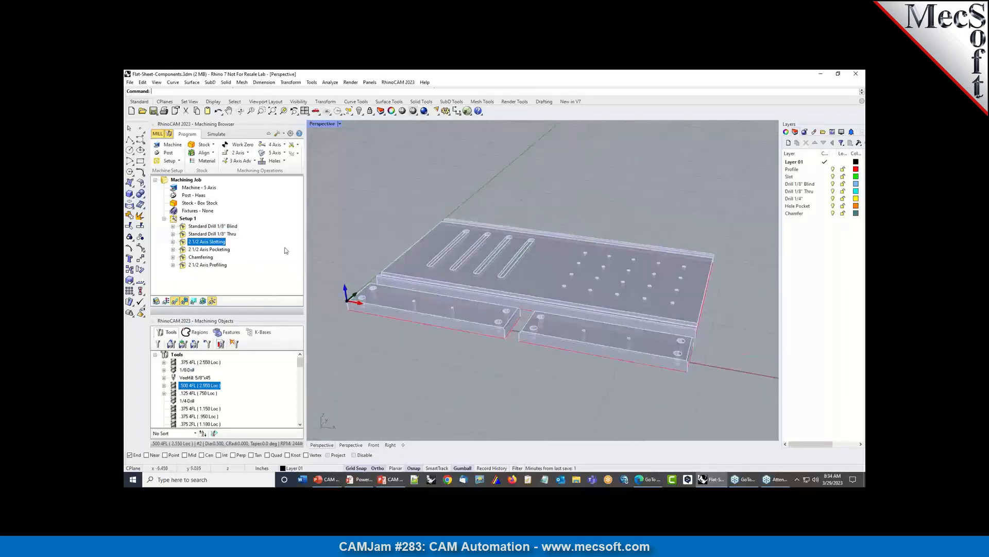
Review the 2 1/2 Axis Pocketing, Chamfering and 2 1/2 Axis Profiling operations and examine the part features they will machine
{"action": "left_click", "coordinate": [184, 250]}
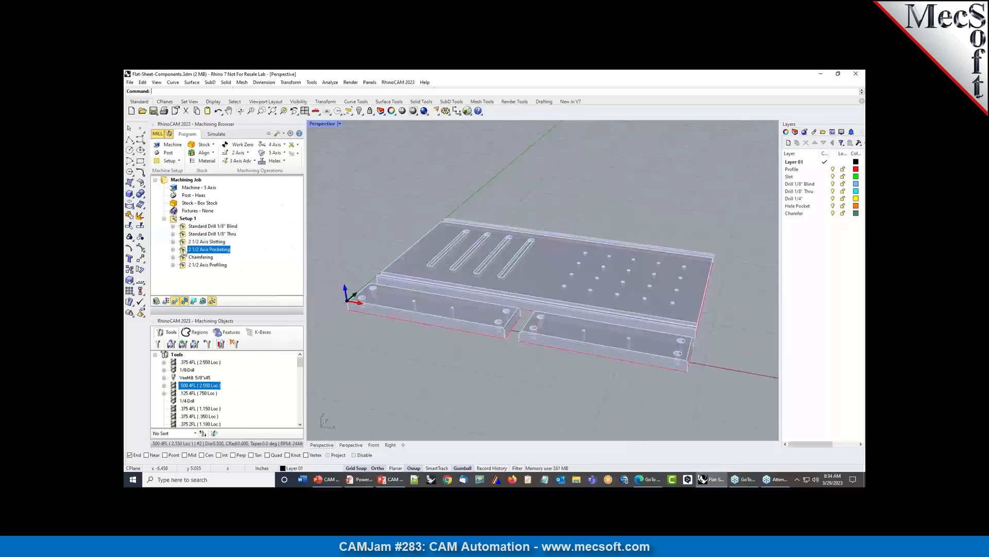
{"action": "scroll", "coordinate": [476, 246], "scroll_direction": "up", "scroll_amount": 6}
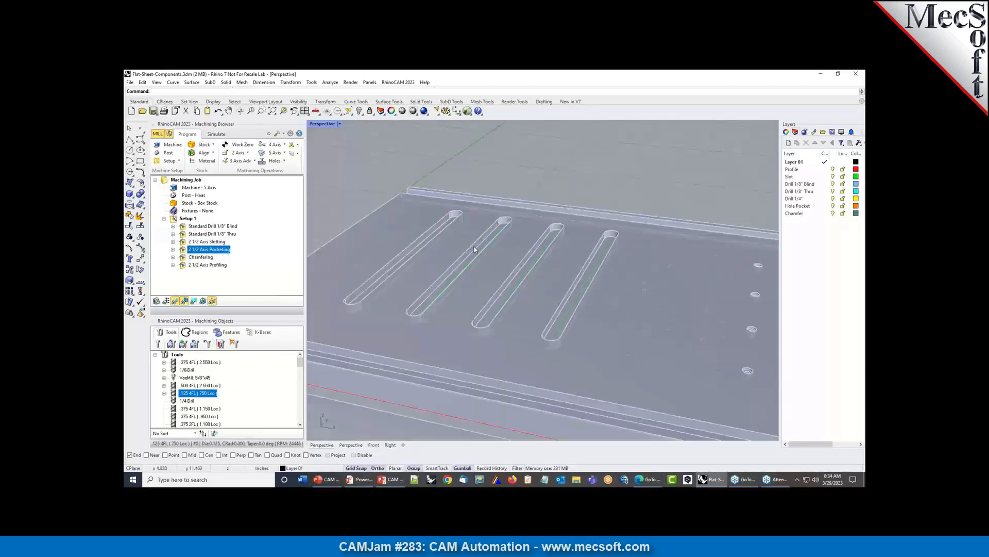
{"action": "scroll", "coordinate": [469, 237], "scroll_direction": "down", "scroll_amount": 4}
{"action": "scroll", "coordinate": [467, 234], "scroll_direction": "down", "scroll_amount": 2}
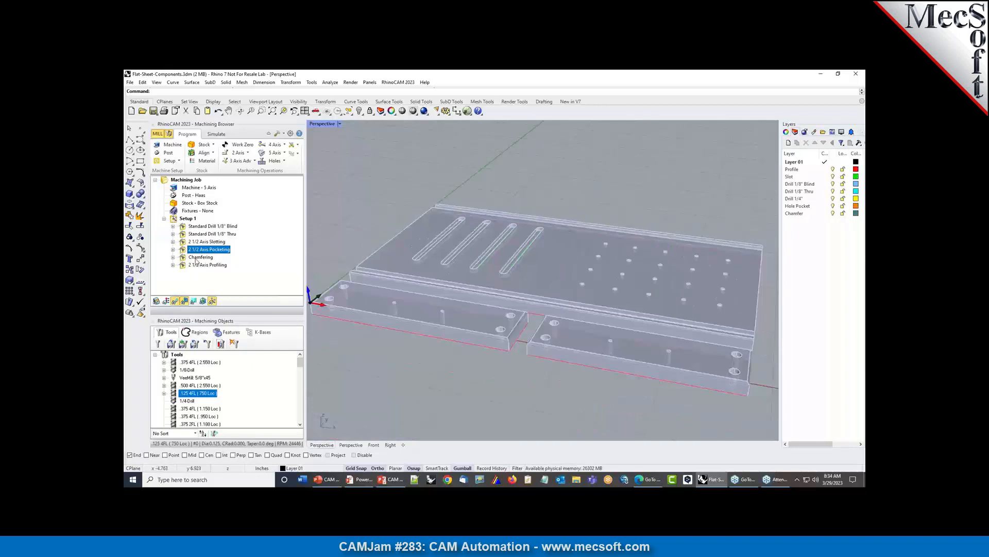
{"action": "left_click", "coordinate": [184, 257]}
{"action": "scroll", "coordinate": [516, 319], "scroll_direction": "up", "scroll_amount": 5}
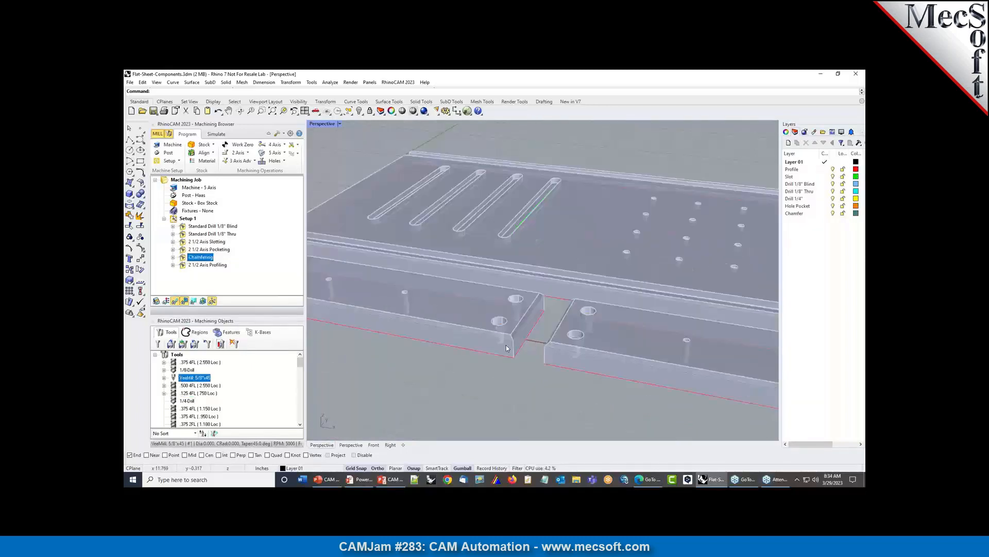
{"action": "scroll", "coordinate": [547, 250], "scroll_direction": "down", "scroll_amount": 6}
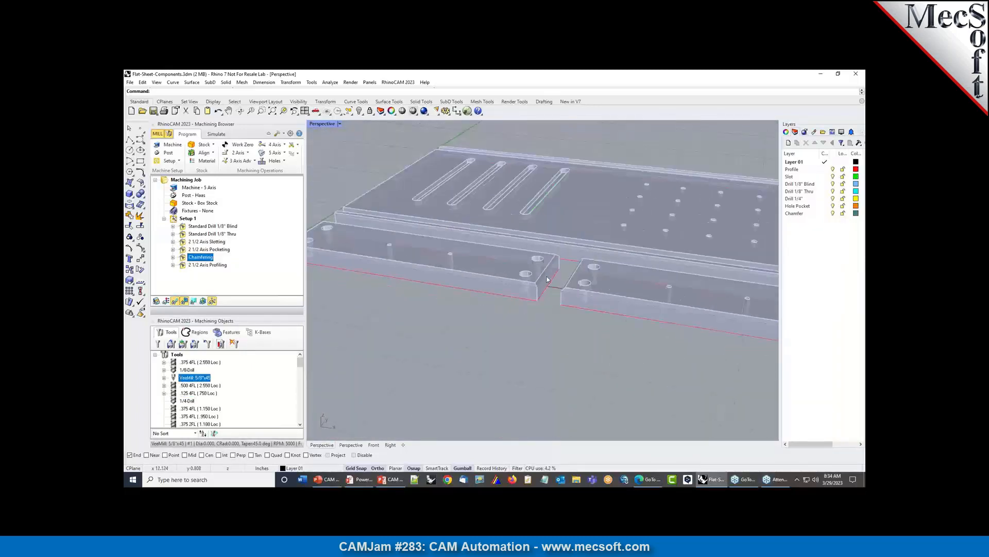
{"action": "left_click", "coordinate": [192, 265]}
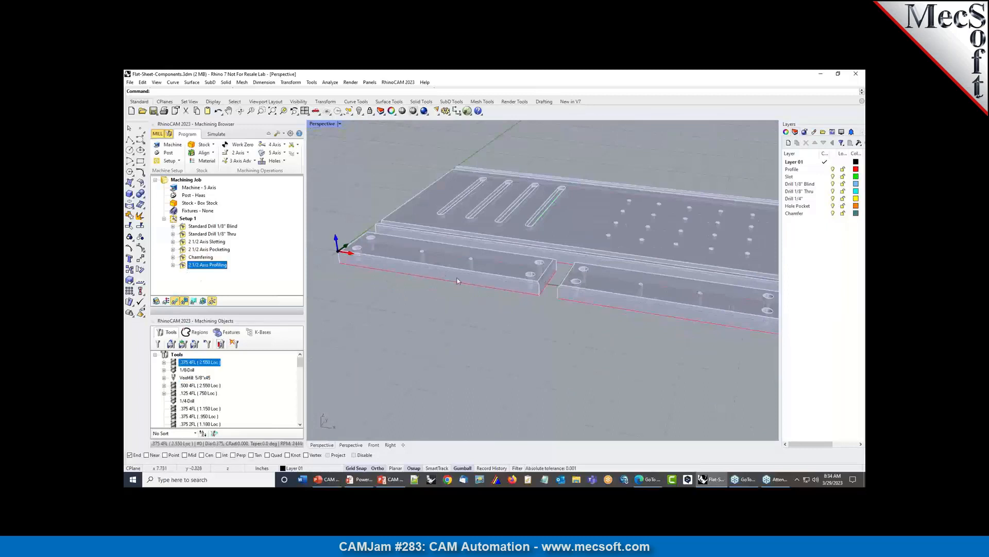
{"action": "scroll", "coordinate": [401, 285], "scroll_direction": "down", "scroll_amount": 2}
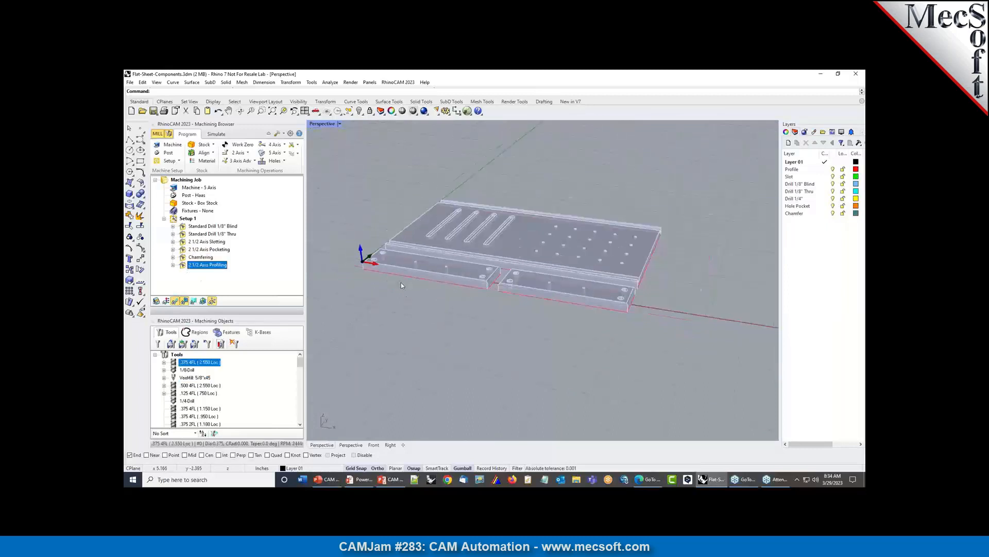
Check the Standard Drill 1/8" Blind operation's components and its list of selected holes, leaving the settings as they are
{"action": "left_click", "coordinate": [174, 227]}
{"action": "left_click", "coordinate": [184, 227]}
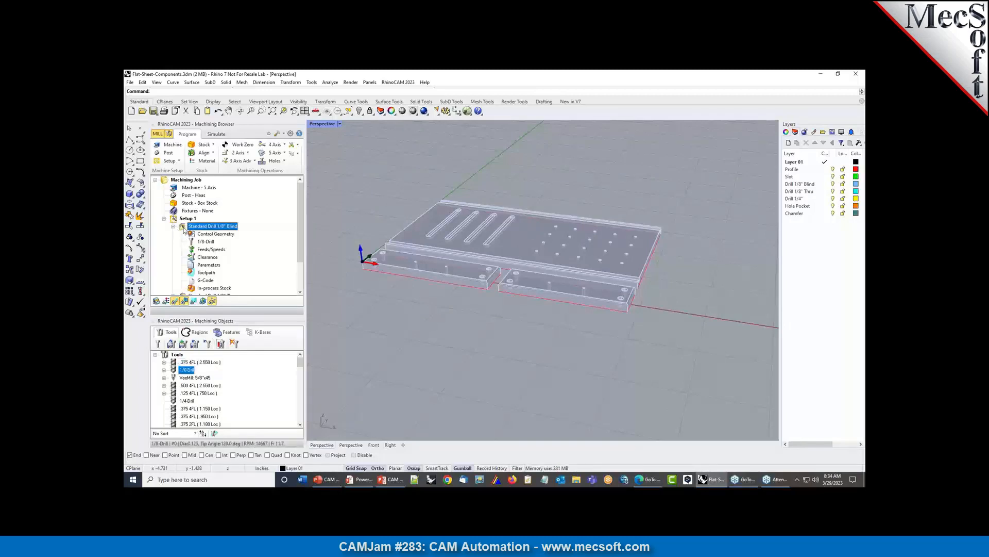
{"action": "double_click", "coordinate": [183, 227]}
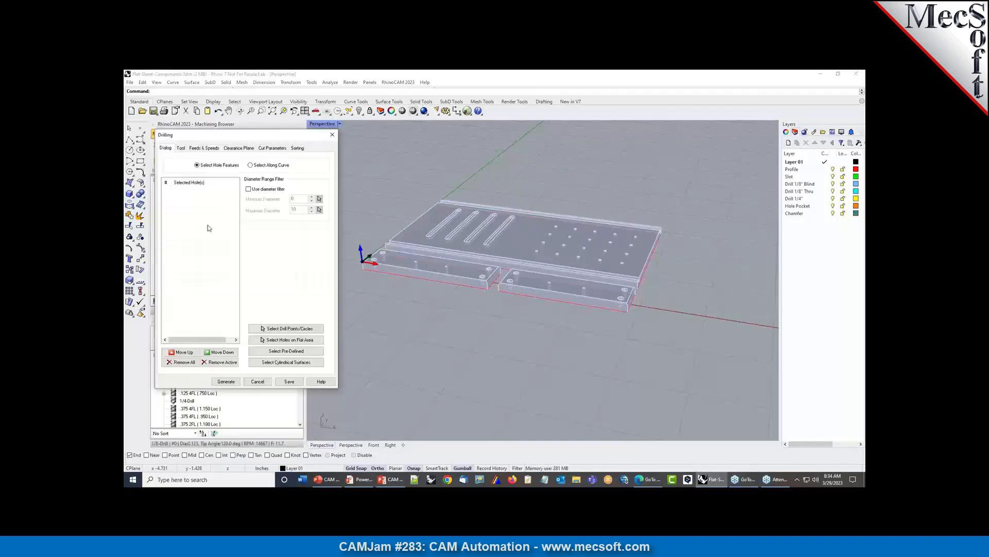
{"action": "left_click", "coordinate": [330, 137]}
{"action": "left_click", "coordinate": [173, 227]}
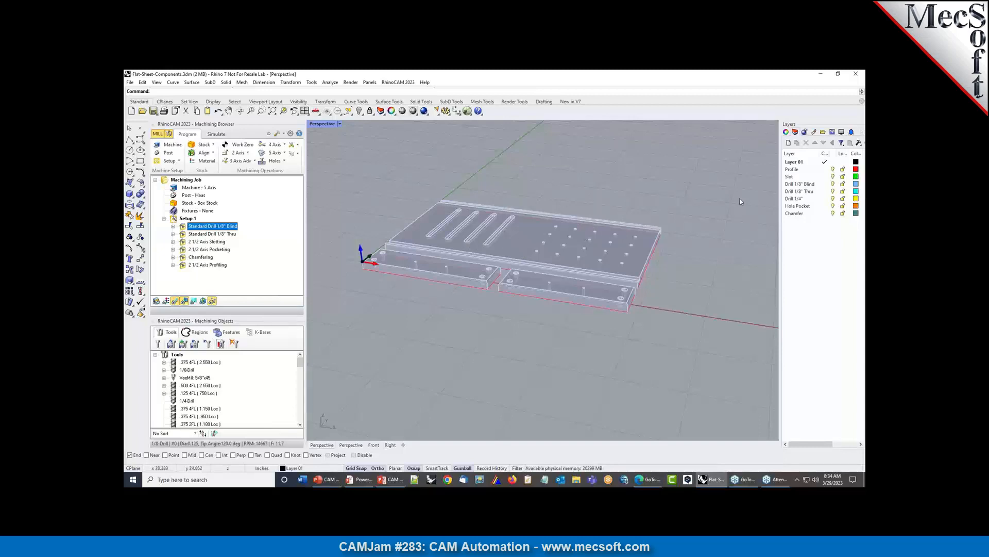
Look through the Profile, drill and Chamfer layers that organize the part's machining geometry
{"action": "left_click", "coordinate": [797, 170]}
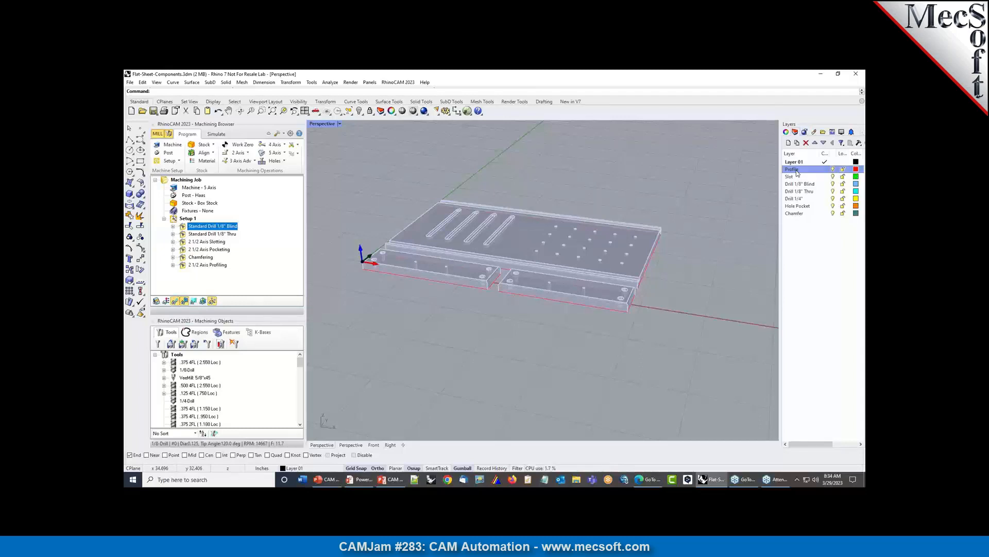
{"action": "left_click", "coordinate": [798, 183]}
{"action": "left_click", "coordinate": [797, 192]}
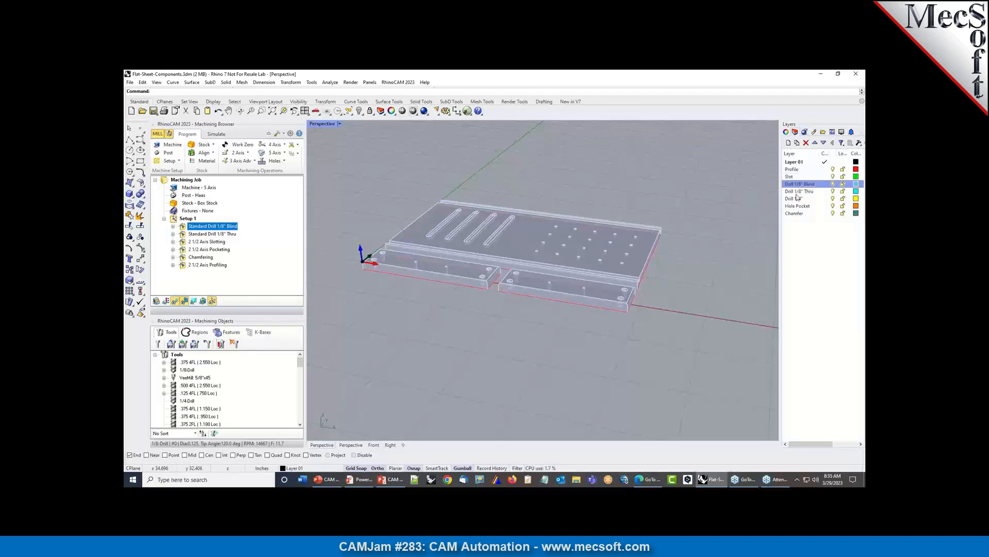
{"action": "left_click", "coordinate": [798, 199]}
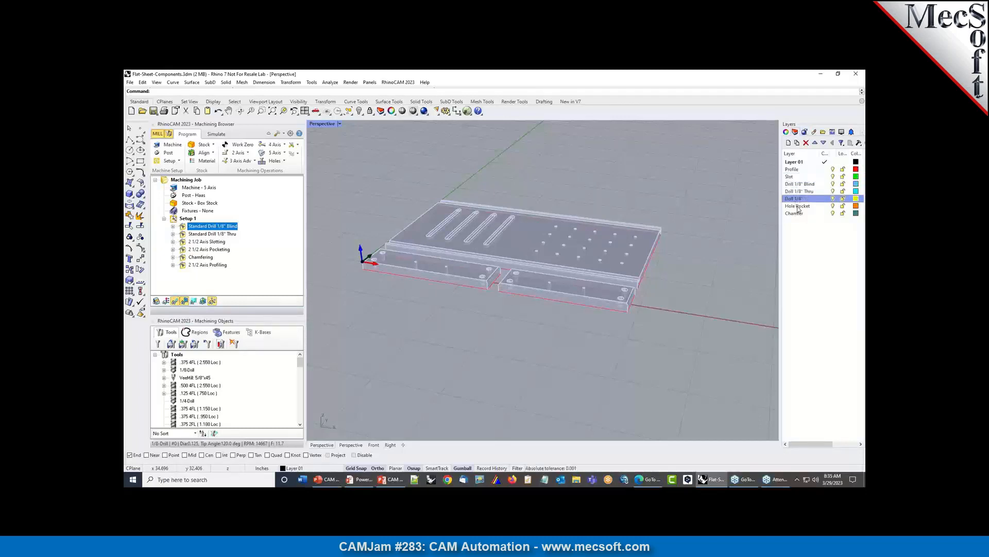
{"action": "left_click", "coordinate": [797, 213]}
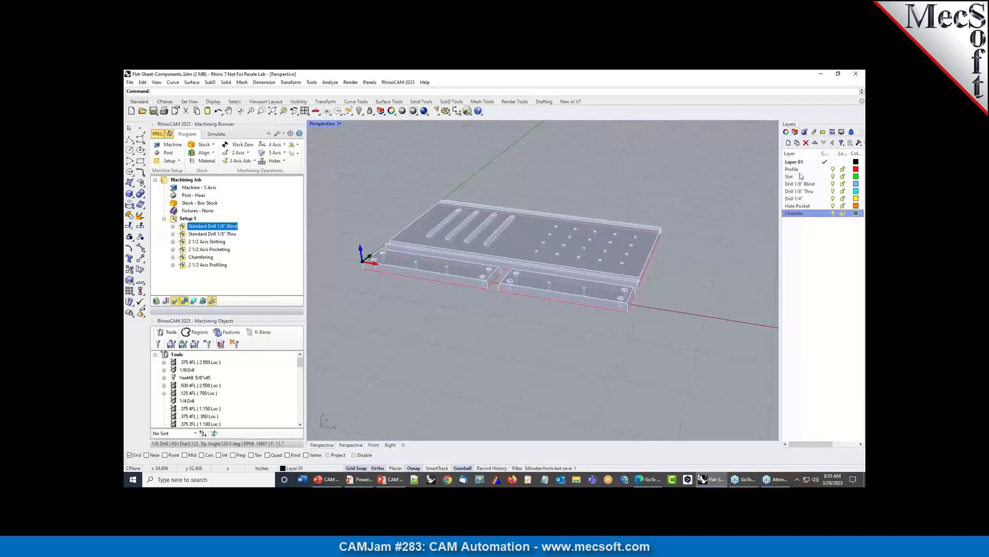
Assign all objects on the Drill 1/8" Blind layer as drill points of the Standard Drill 1/8" Blind operation and generate its toolpath
{"action": "double_click", "coordinate": [182, 227]}
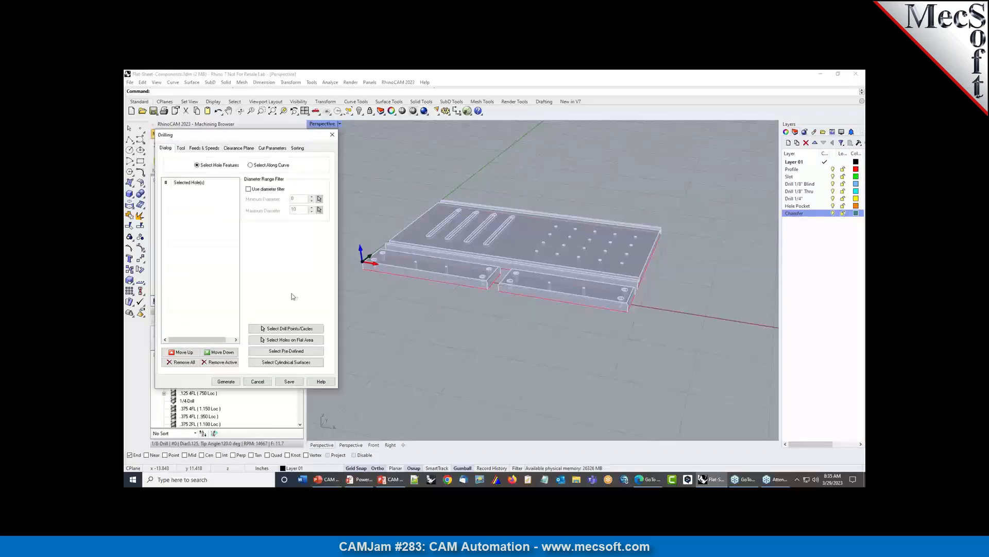
{"action": "left_click", "coordinate": [289, 329]}
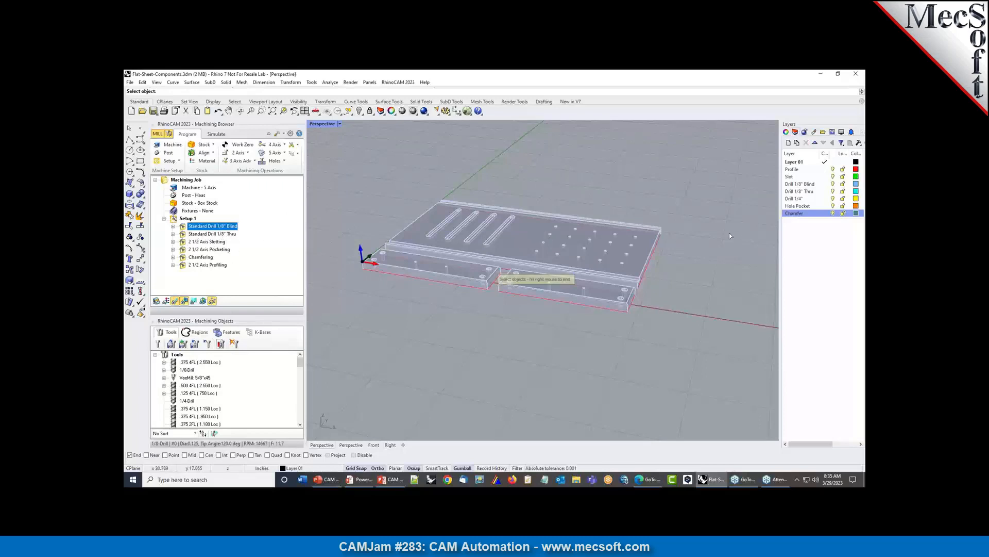
{"action": "left_click", "coordinate": [792, 186]}
{"action": "right_click", "coordinate": [800, 186]}
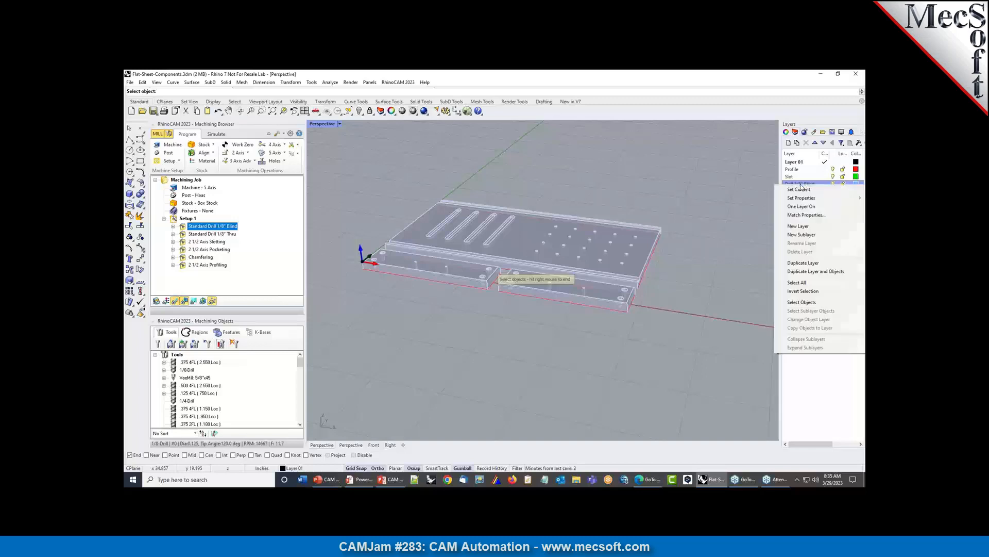
{"action": "left_click", "coordinate": [802, 302]}
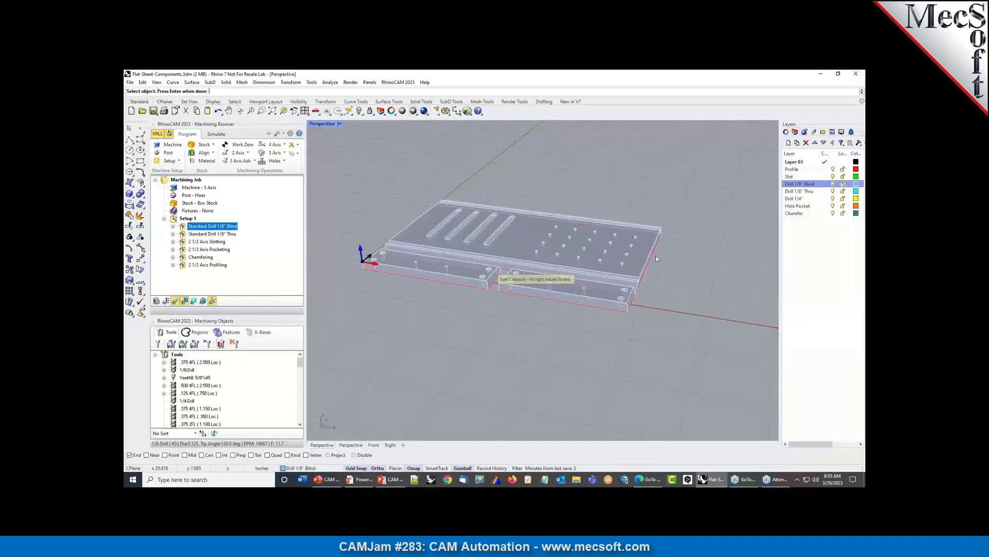
{"action": "right_click", "coordinate": [462, 305]}
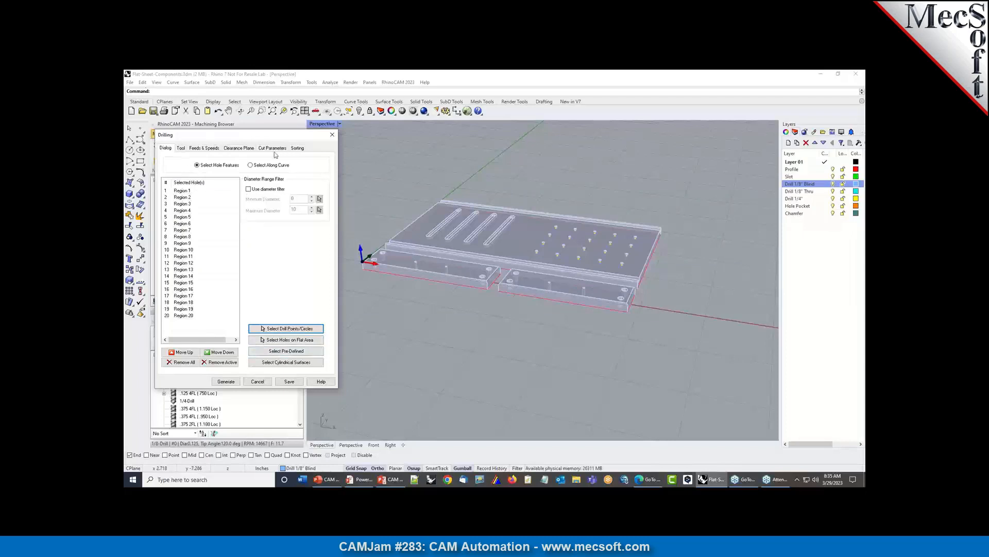
{"action": "left_click", "coordinate": [226, 382]}
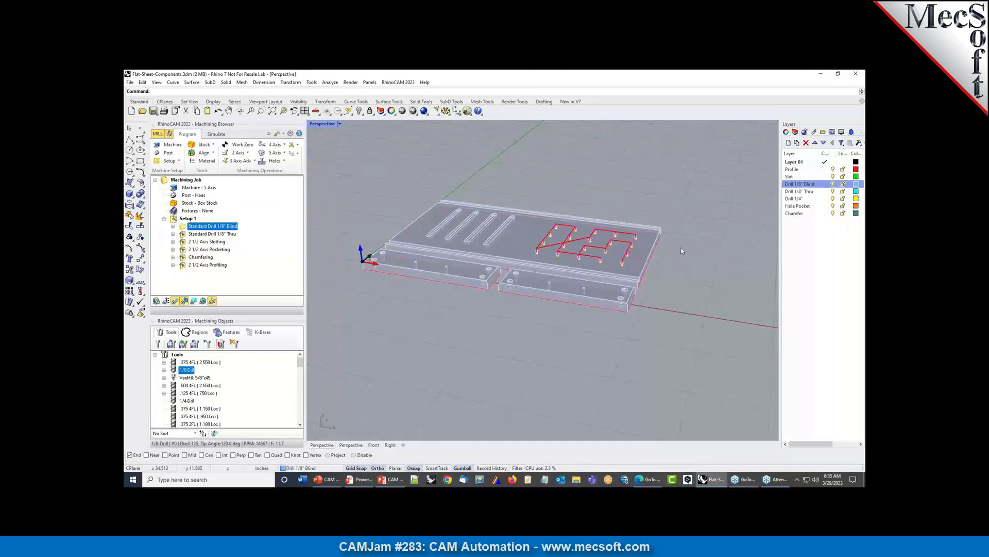
Assign all objects on the Drill 1/8" Thru layer as drill points of the Standard Drill 1/8" Thru operation and generate its toolpath
{"action": "left_click", "coordinate": [183, 234]}
{"action": "double_click", "coordinate": [183, 234]}
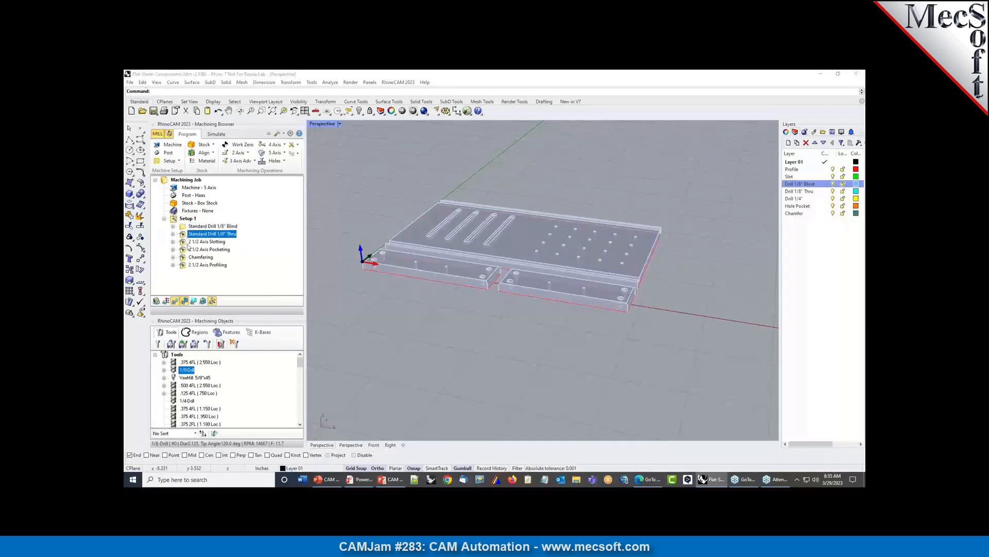
{"action": "left_click", "coordinate": [291, 329]}
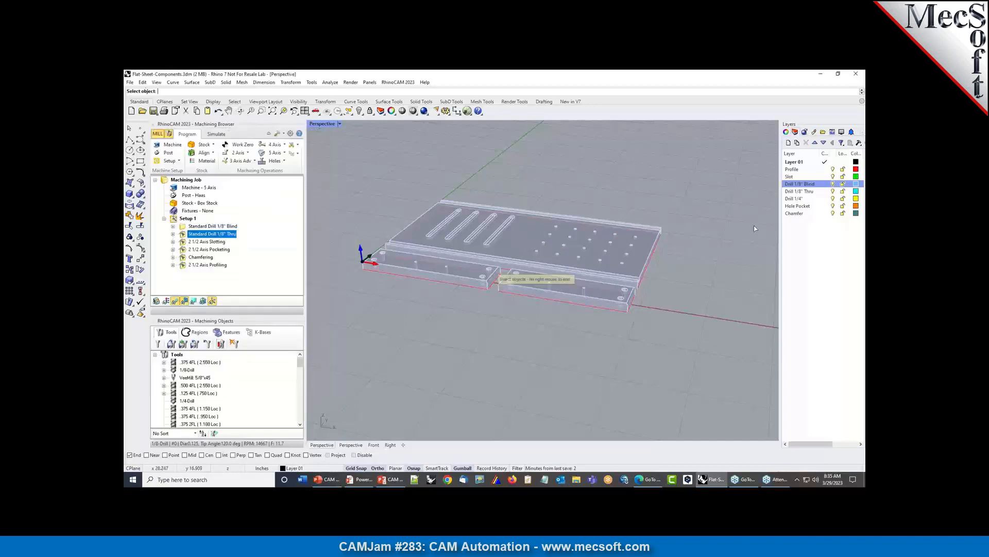
{"action": "right_click", "coordinate": [799, 192]}
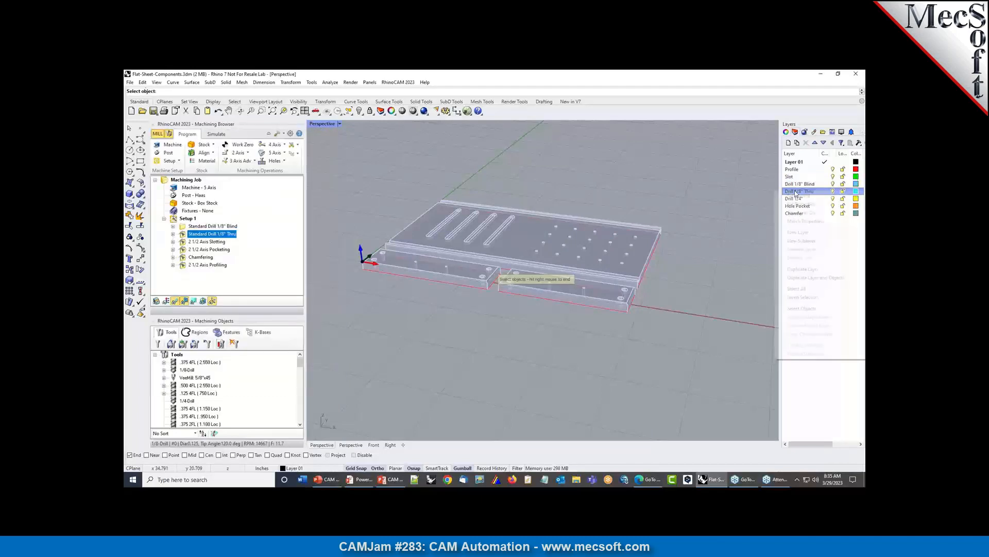
{"action": "left_click", "coordinate": [796, 309]}
{"action": "right_click", "coordinate": [544, 320]}
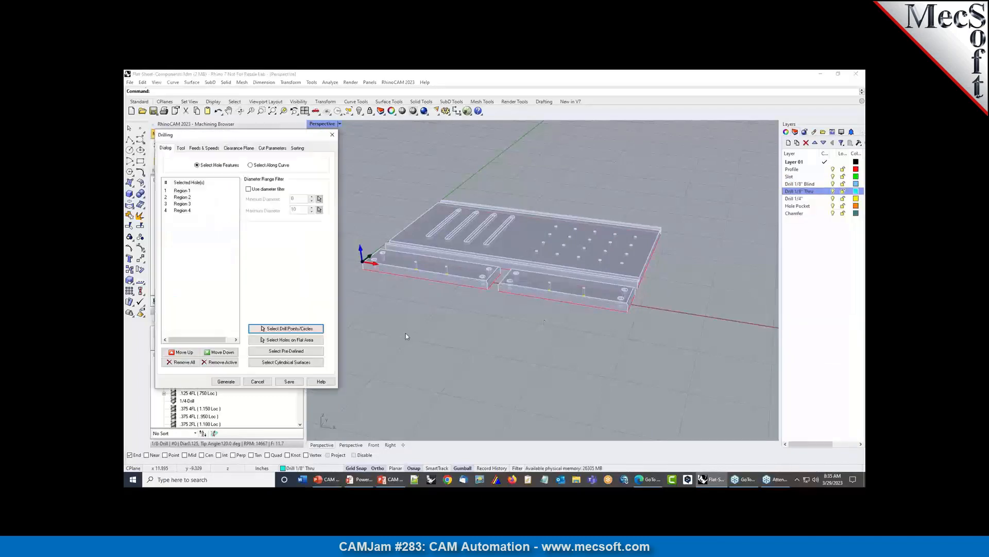
{"action": "left_click", "coordinate": [226, 381]}
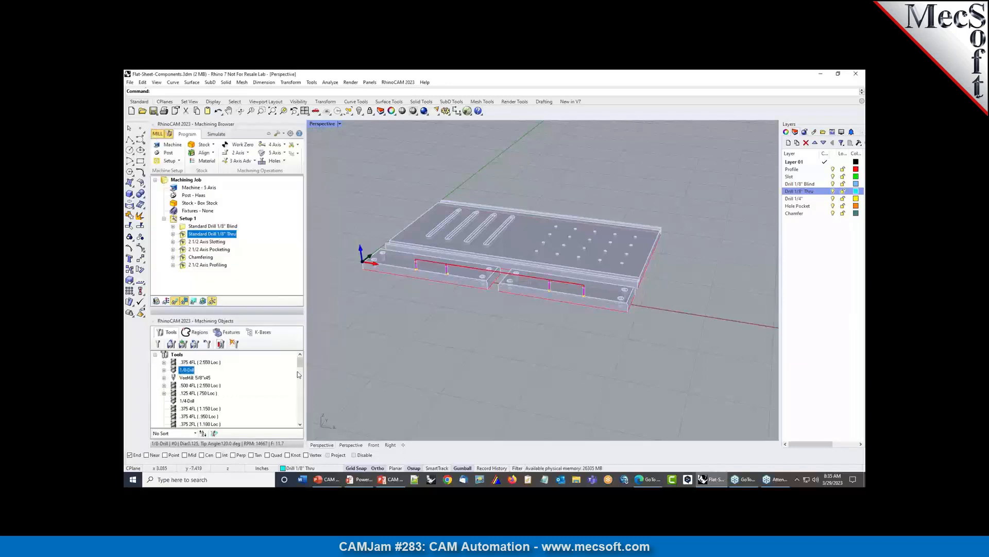
Assign all objects on the Slot layer as curve regions of the 2 1/2 Axis Slotting operation and generate its toolpath
{"action": "left_click", "coordinate": [183, 242]}
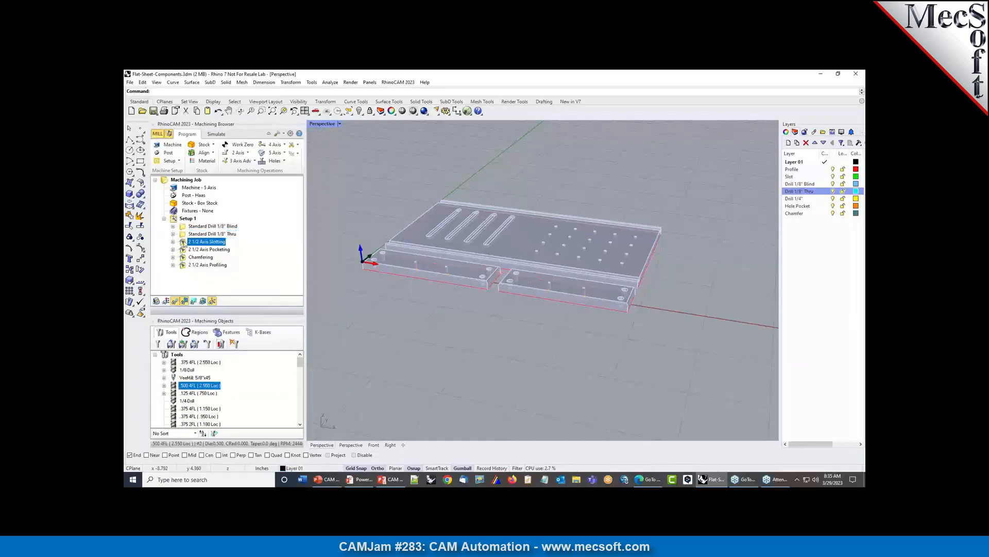
{"action": "double_click", "coordinate": [197, 242]}
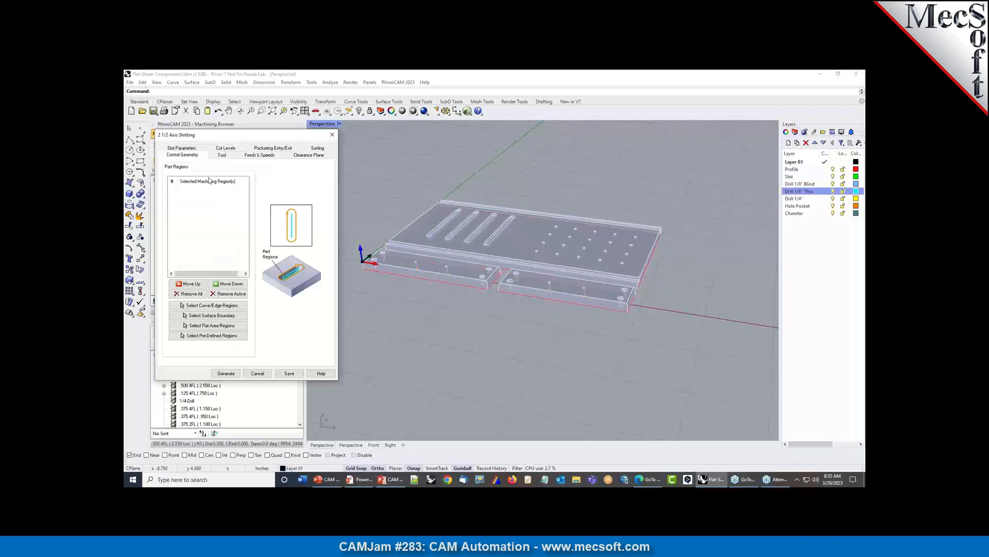
{"action": "left_click", "coordinate": [202, 306]}
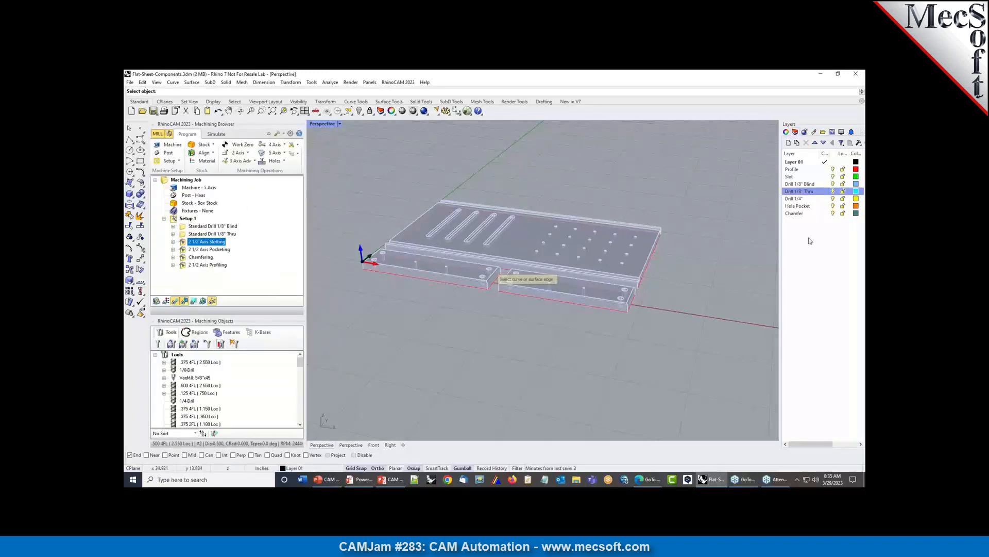
{"action": "right_click", "coordinate": [801, 177]}
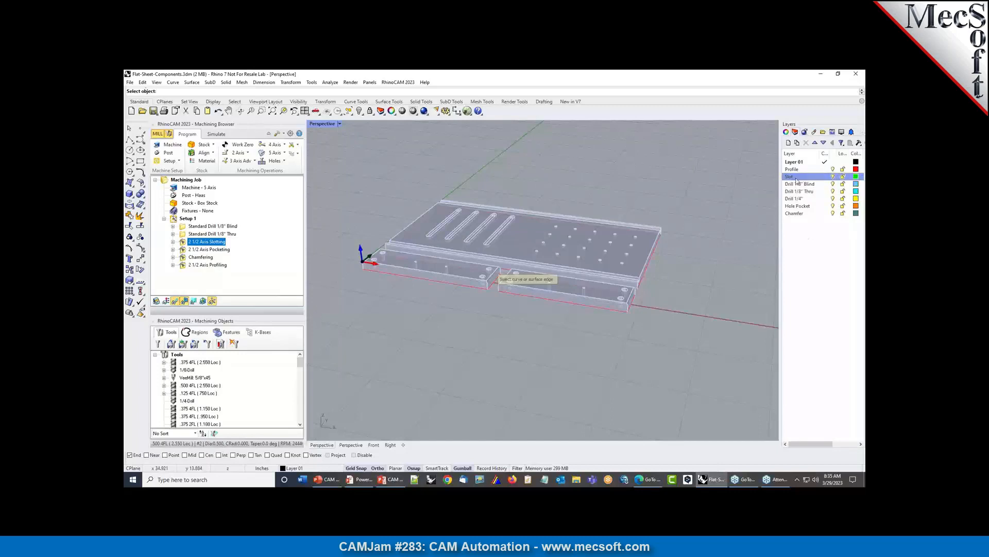
{"action": "left_click", "coordinate": [802, 296]}
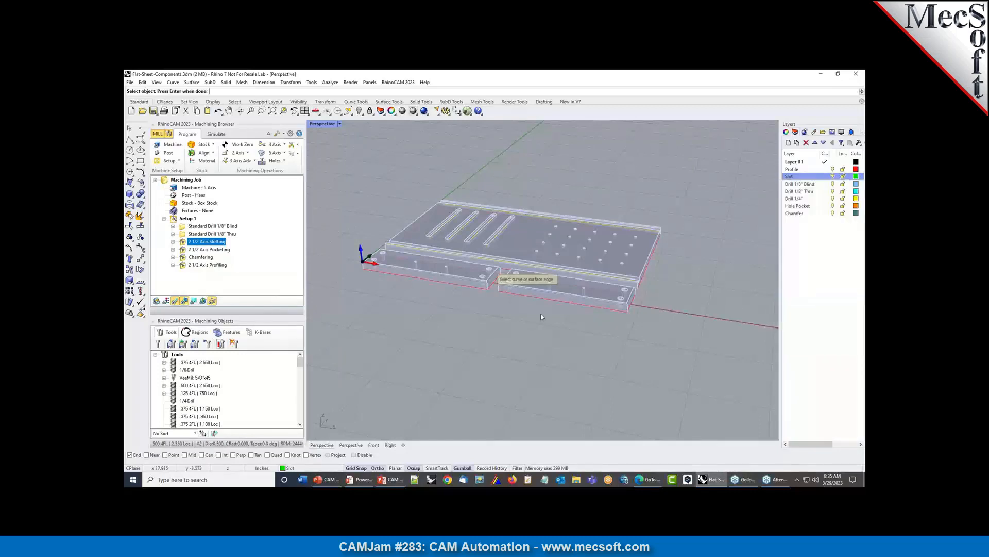
{"action": "key", "text": "Return"}
{"action": "left_click", "coordinate": [220, 374]}
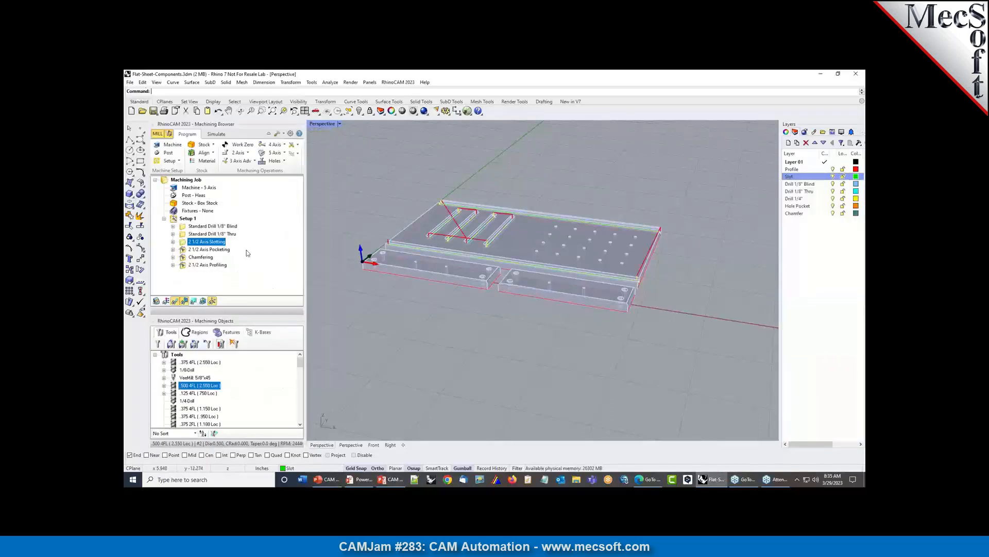
Assign the Hole Pocket layer's objects as curve regions of the 2 1/2 Axis Pocketing operation, generate its toolpath and inspect it at the holes
{"action": "left_click", "coordinate": [184, 249]}
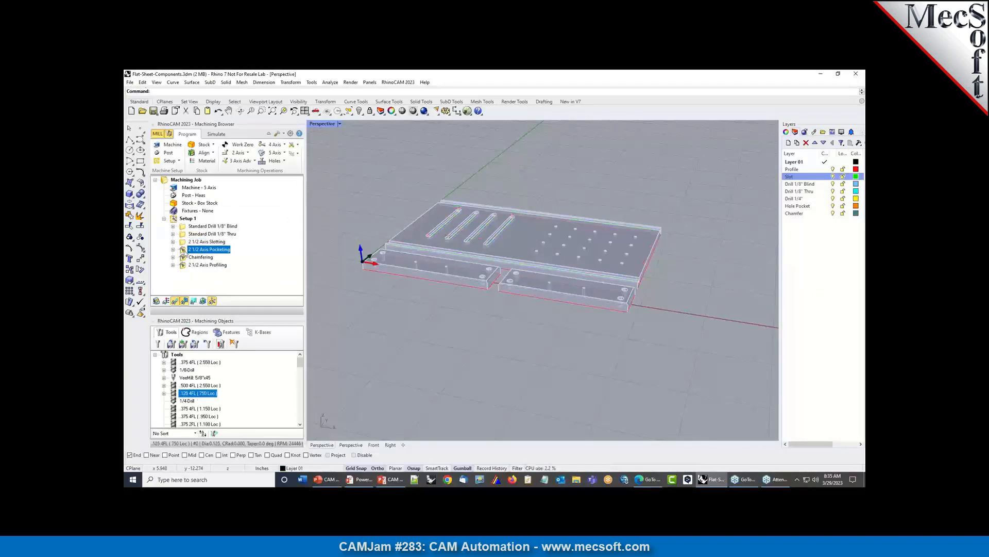
{"action": "double_click", "coordinate": [182, 252]}
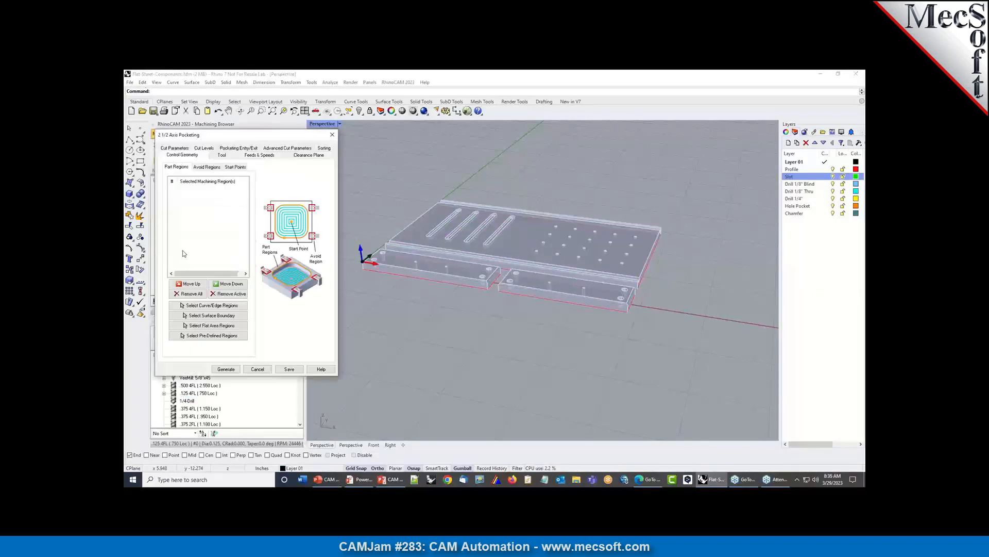
{"action": "left_click", "coordinate": [191, 302]}
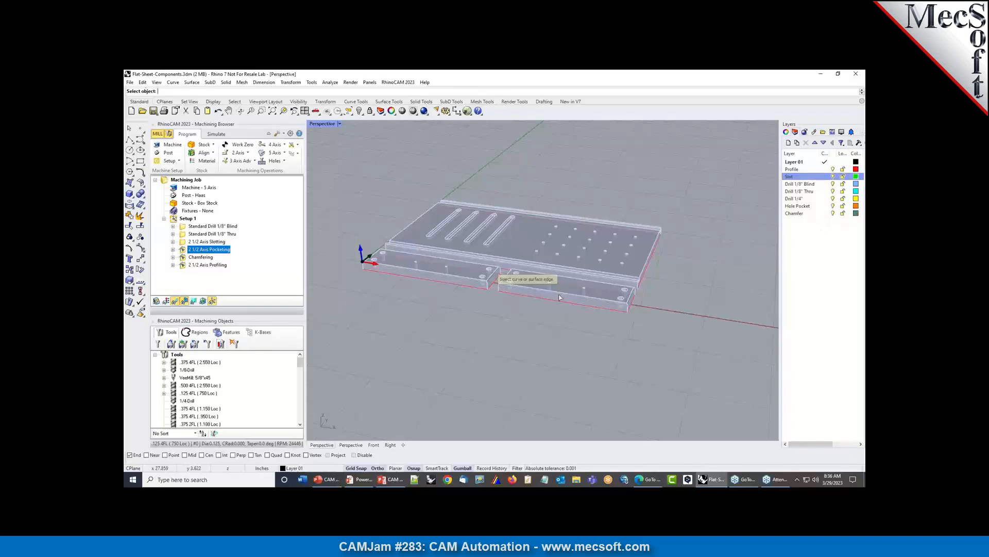
{"action": "right_click", "coordinate": [797, 205]}
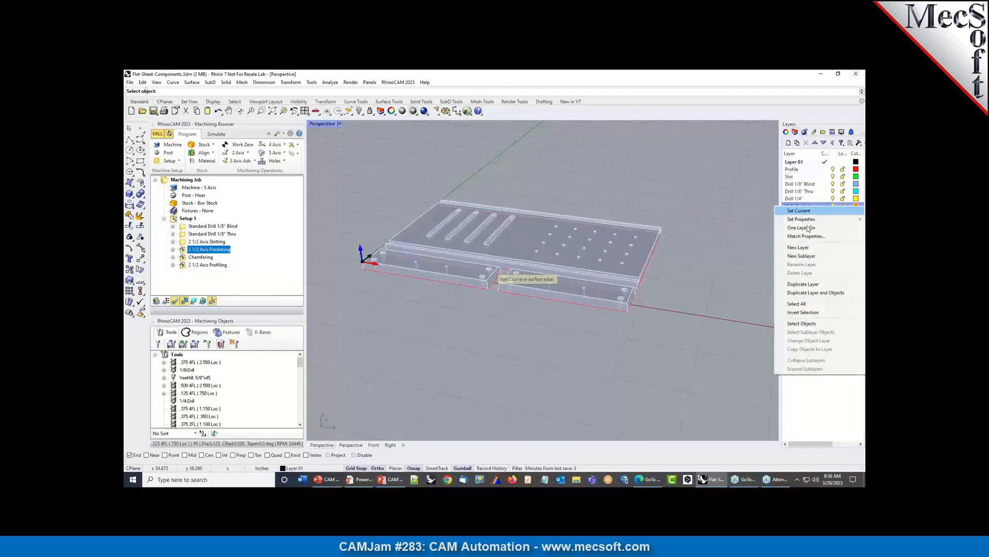
{"action": "left_click", "coordinate": [802, 323]}
{"action": "right_click", "coordinate": [661, 332]}
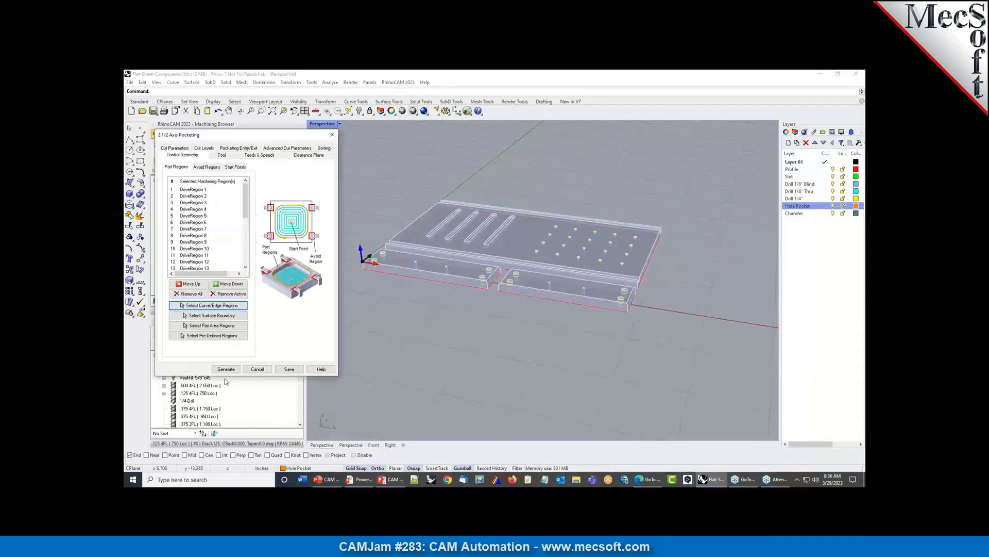
{"action": "left_click", "coordinate": [226, 369]}
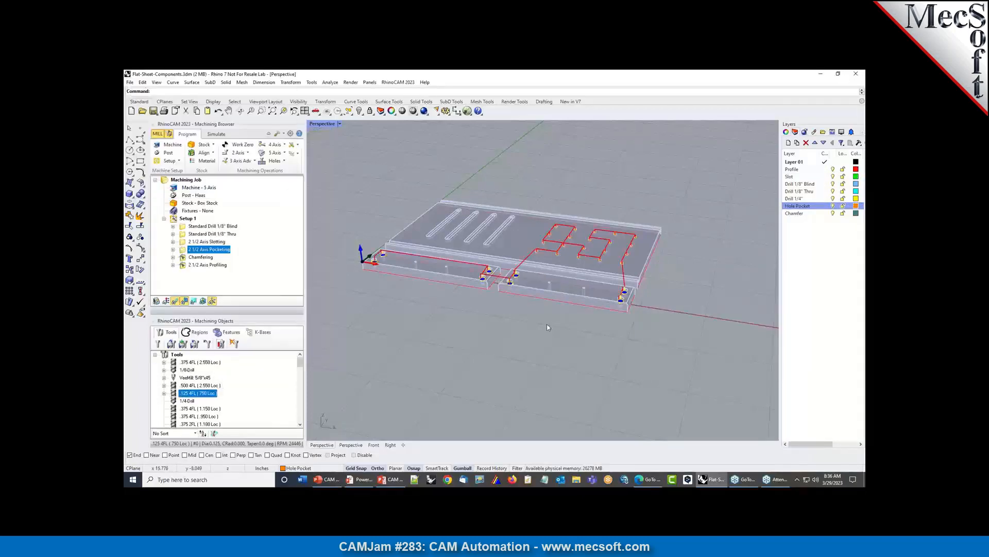
{"action": "scroll", "coordinate": [648, 303], "scroll_direction": "up", "scroll_amount": 5}
{"action": "scroll", "coordinate": [577, 285], "scroll_direction": "down", "scroll_amount": 6}
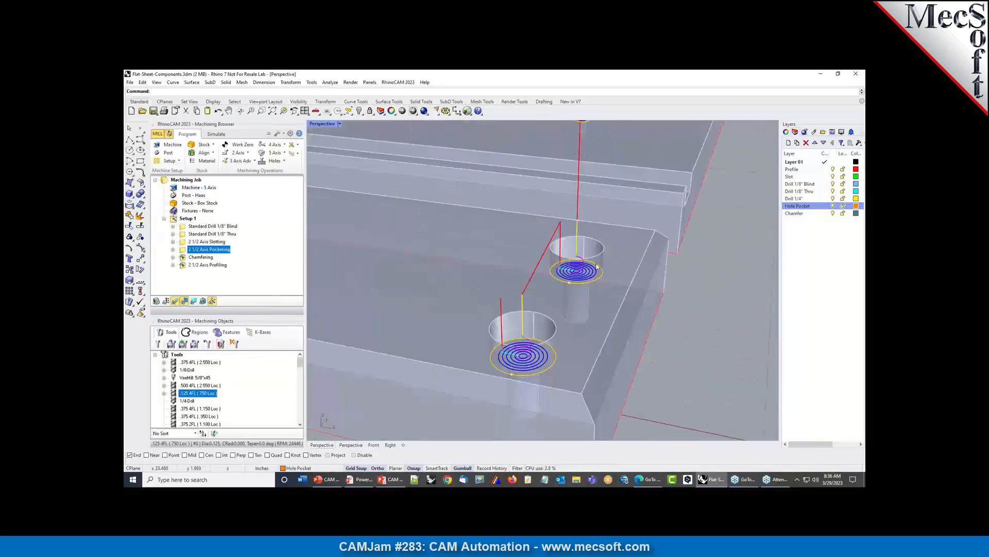
{"action": "scroll", "coordinate": [649, 323], "scroll_direction": "down", "scroll_amount": 3}
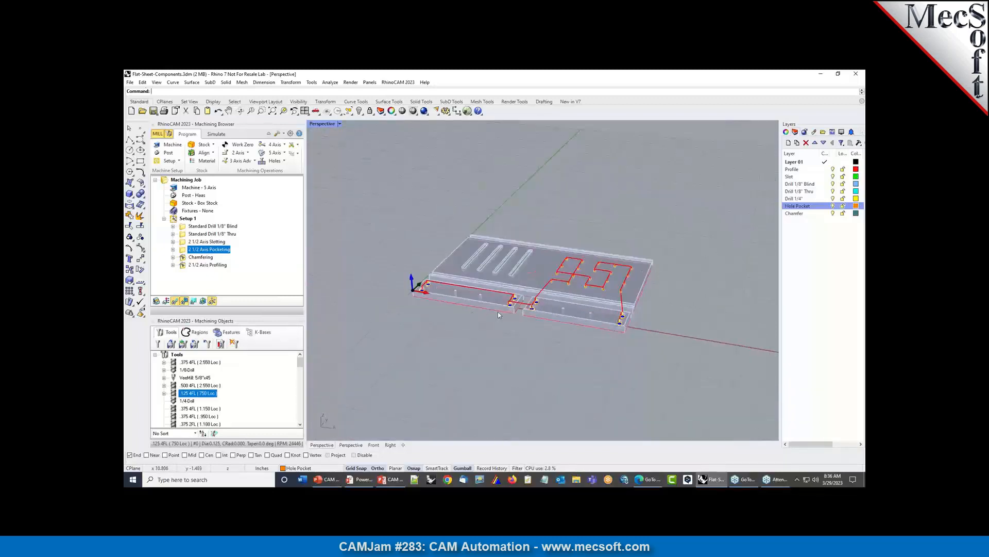
Assign all objects on the Chamfer layer as curve regions of the Chamfering operation and generate its toolpath
{"action": "double_click", "coordinate": [181, 257]}
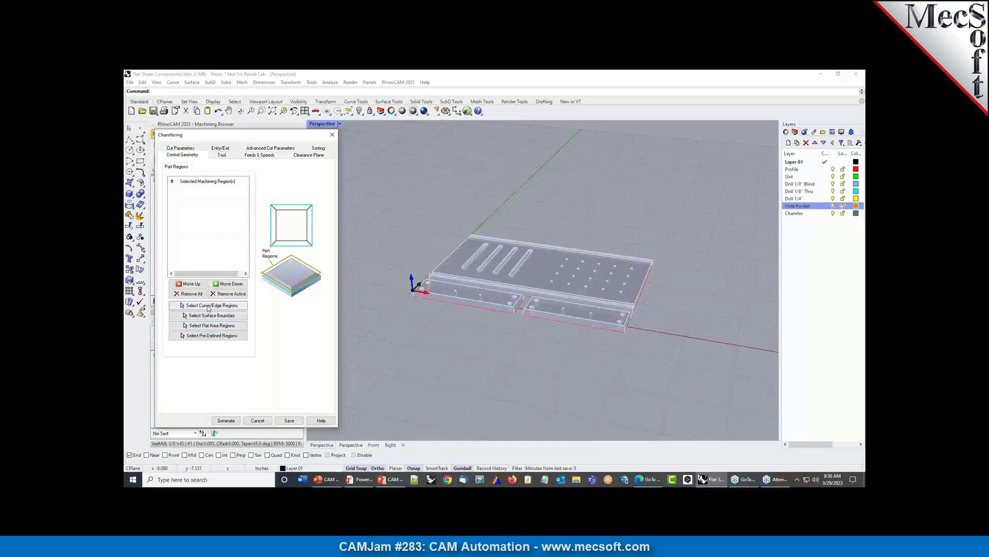
{"action": "left_click", "coordinate": [224, 307]}
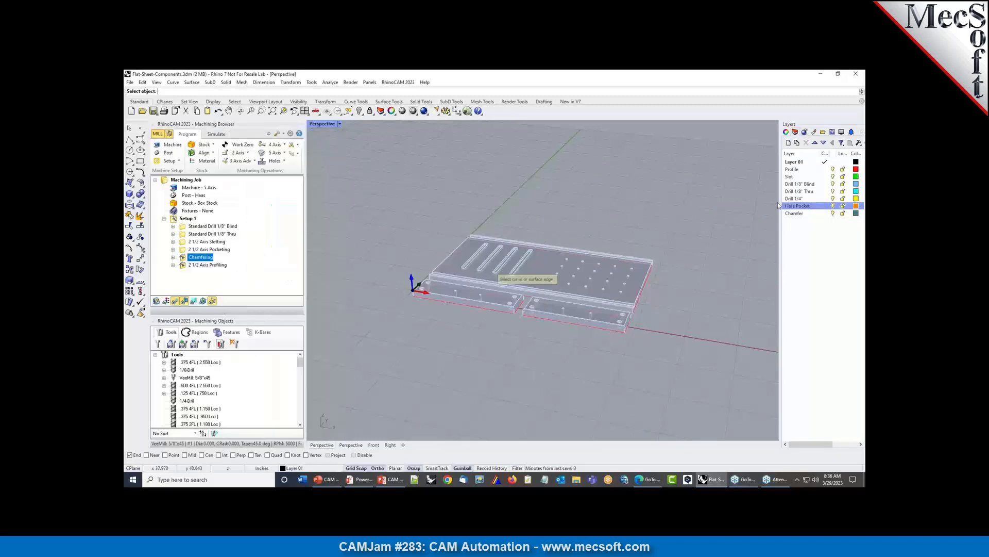
{"action": "right_click", "coordinate": [796, 214]}
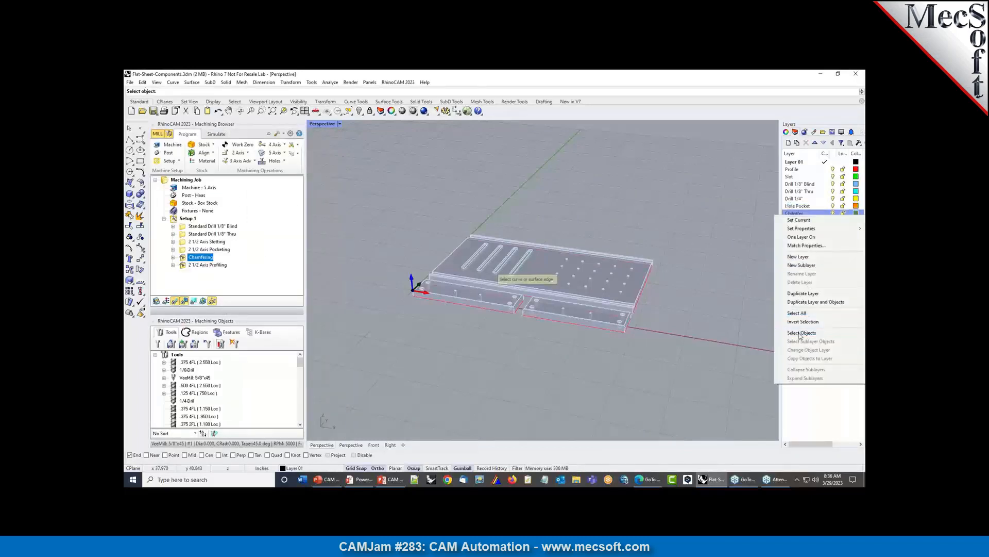
{"action": "left_click", "coordinate": [803, 335]}
{"action": "right_click", "coordinate": [694, 317]}
{"action": "left_click", "coordinate": [235, 421]}
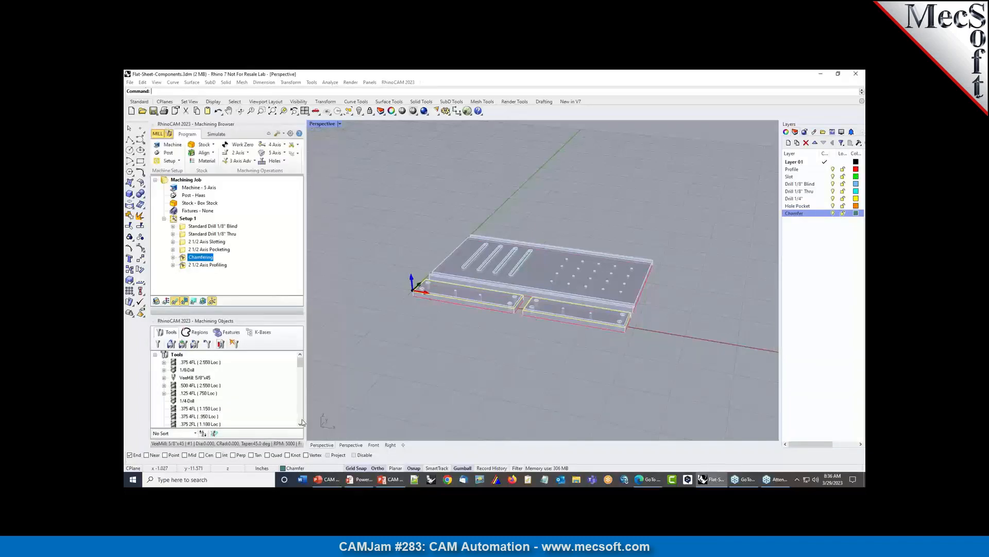
Assign all objects on the Profile layer as curve regions of the 2 1/2 Axis Profiling operation and generate its toolpath
{"action": "left_click", "coordinate": [215, 265]}
{"action": "right_click", "coordinate": [214, 264]}
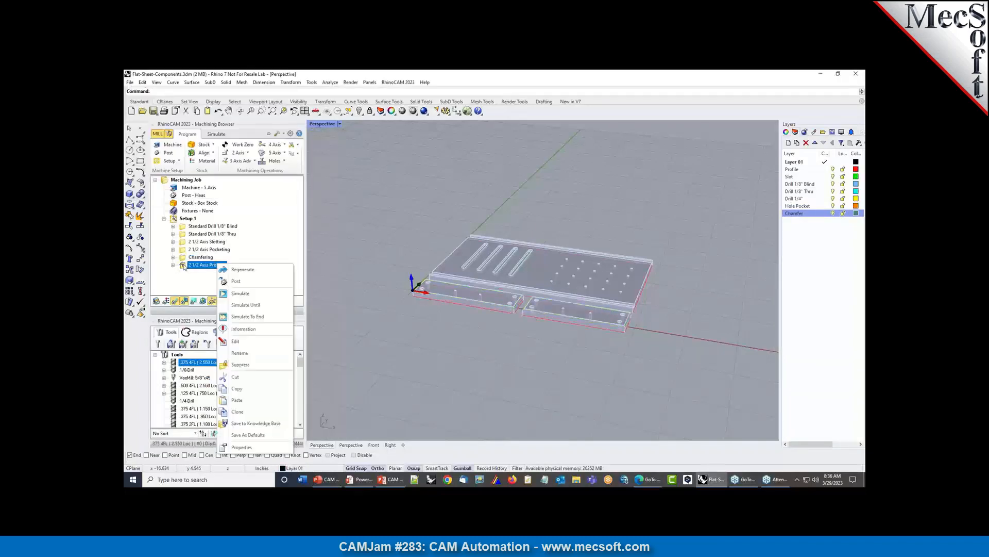
{"action": "left_click", "coordinate": [183, 266]}
{"action": "double_click", "coordinate": [184, 264]}
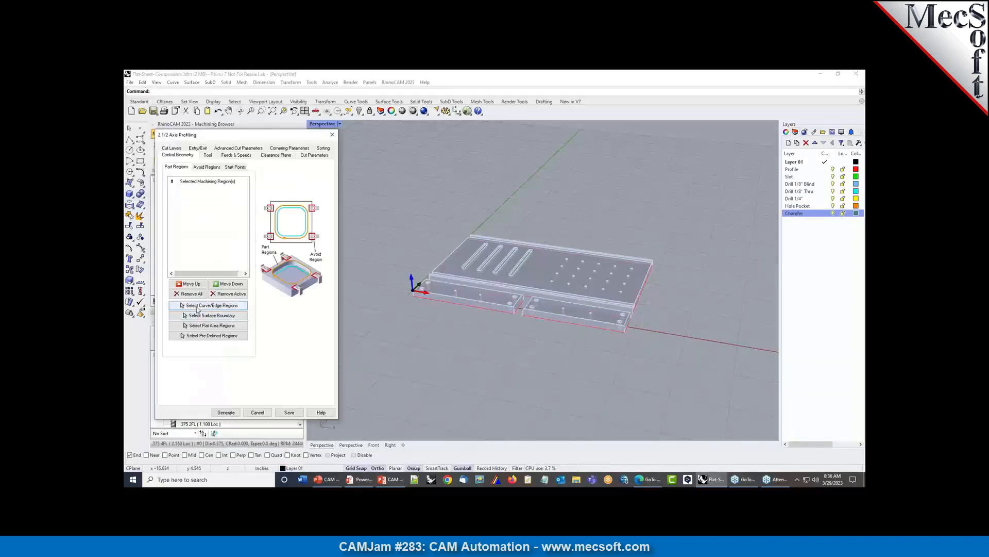
{"action": "left_click", "coordinate": [197, 306]}
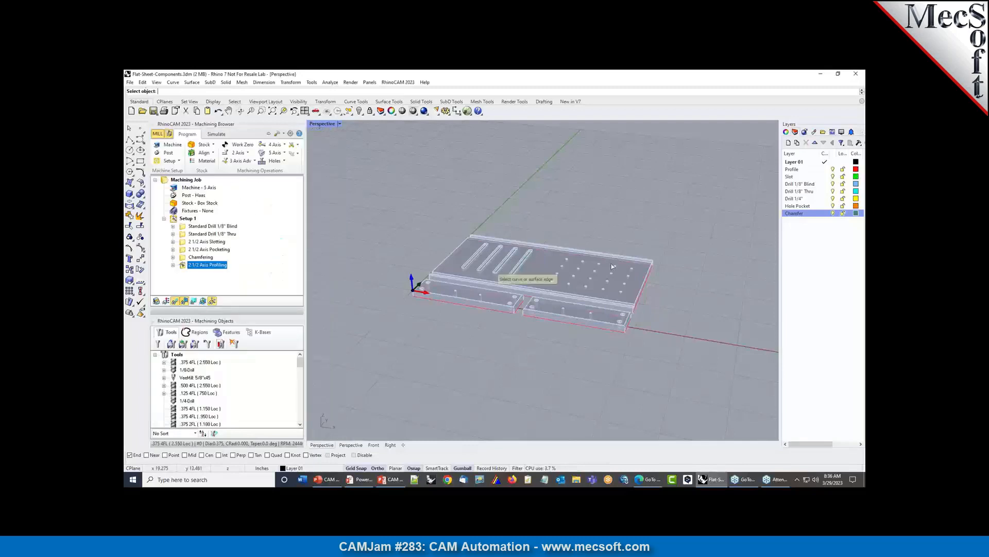
{"action": "right_click", "coordinate": [793, 169]}
{"action": "left_click", "coordinate": [803, 289]}
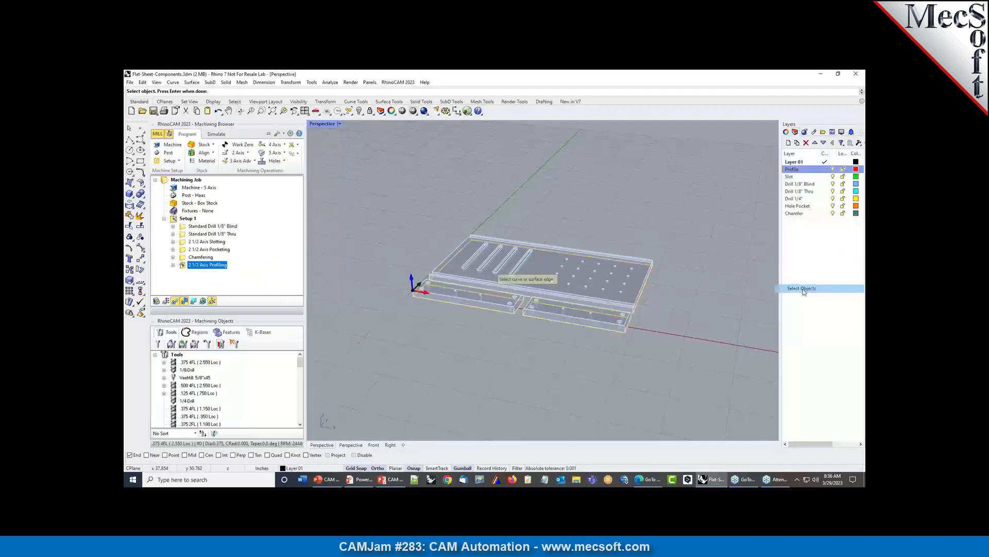
{"action": "key", "text": "Return"}
{"action": "left_click", "coordinate": [225, 412]}
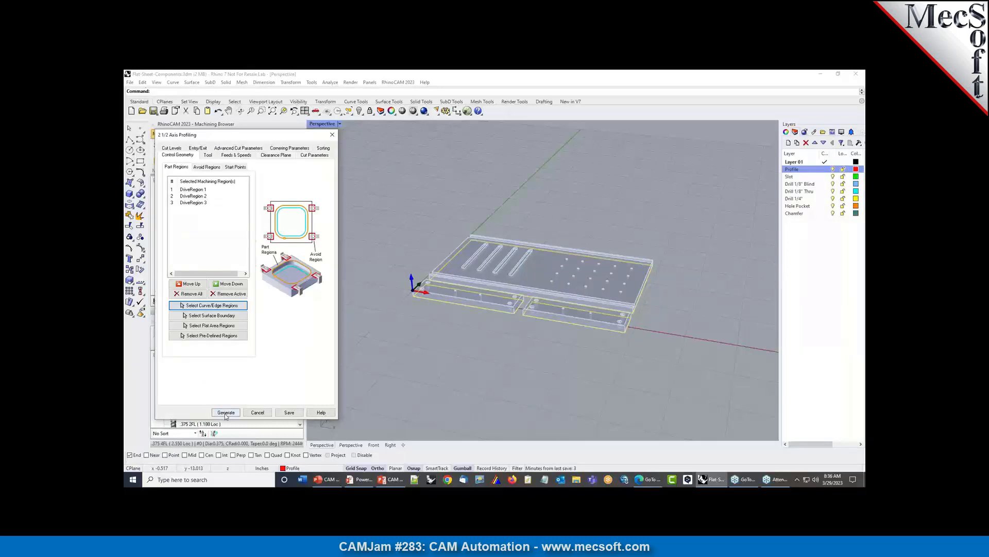
Review the generated toolpaths of all six operations in order, from Standard Drill 1/8" Blind to 2 1/2 Axis Profiling
{"action": "left_click", "coordinate": [181, 227]}
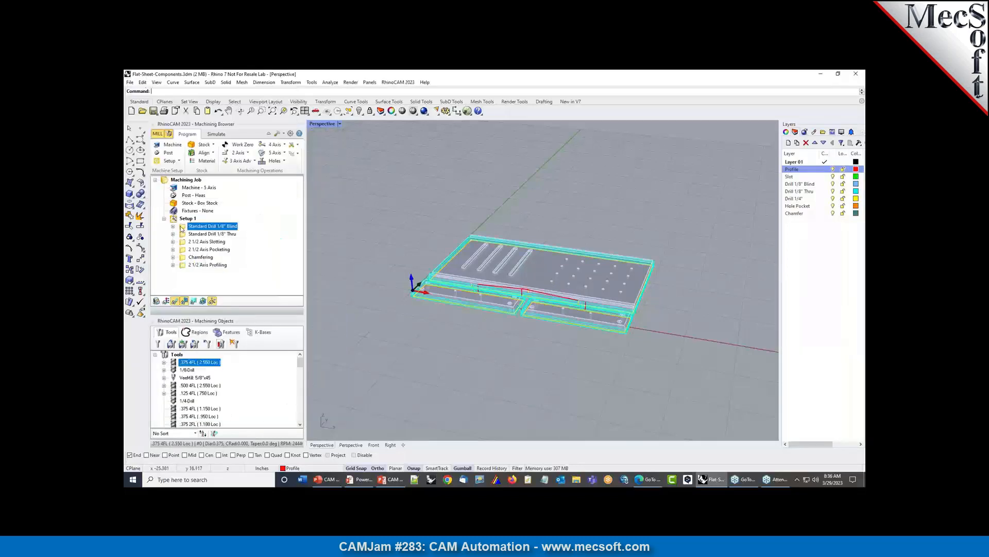
{"action": "left_click", "coordinate": [183, 234]}
{"action": "left_click", "coordinate": [185, 241]}
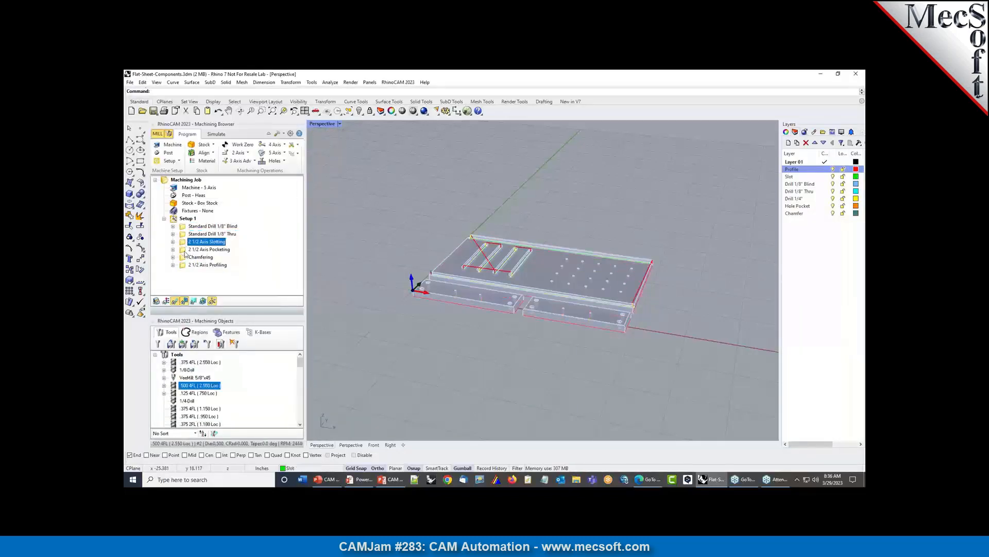
{"action": "left_click", "coordinate": [184, 250]}
{"action": "left_click", "coordinate": [183, 257]}
{"action": "left_click", "coordinate": [183, 265]}
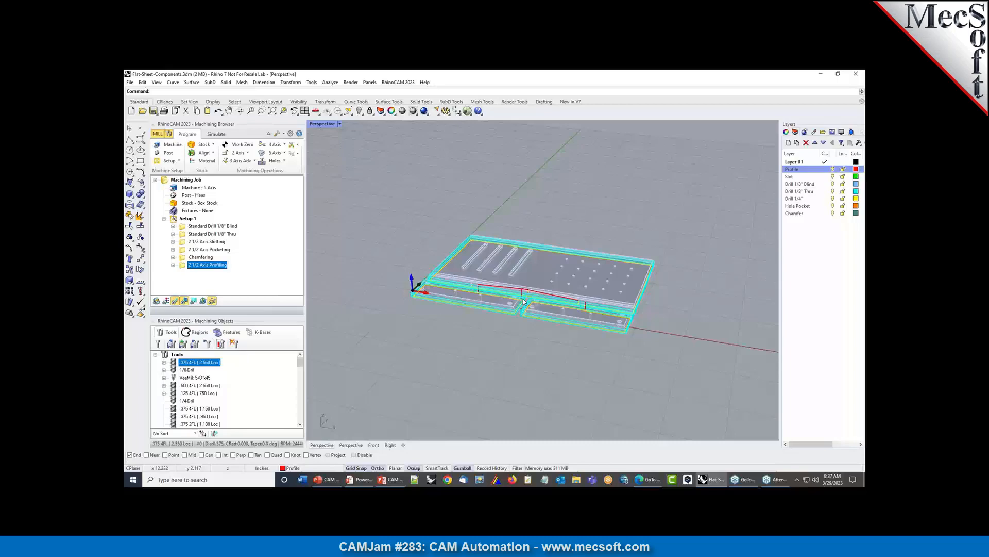
Examine the profiling toolpath at the gap between the two small components and compare the drilling, slotting and pocketing toolpaths there
{"action": "scroll", "coordinate": [544, 277], "scroll_direction": "up", "scroll_amount": 3}
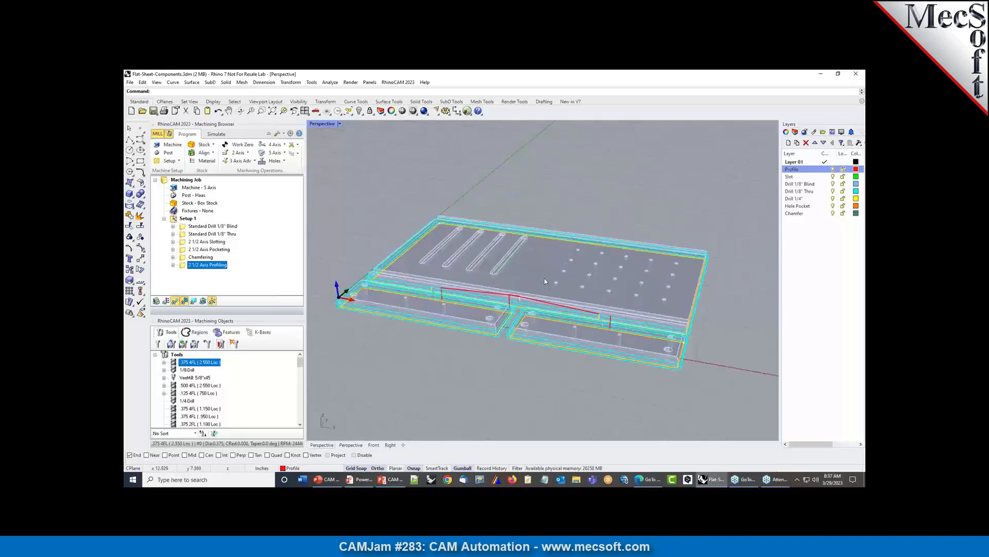
{"action": "right_click_drag", "start_coordinate": [544, 277], "coordinate": [464, 326]}
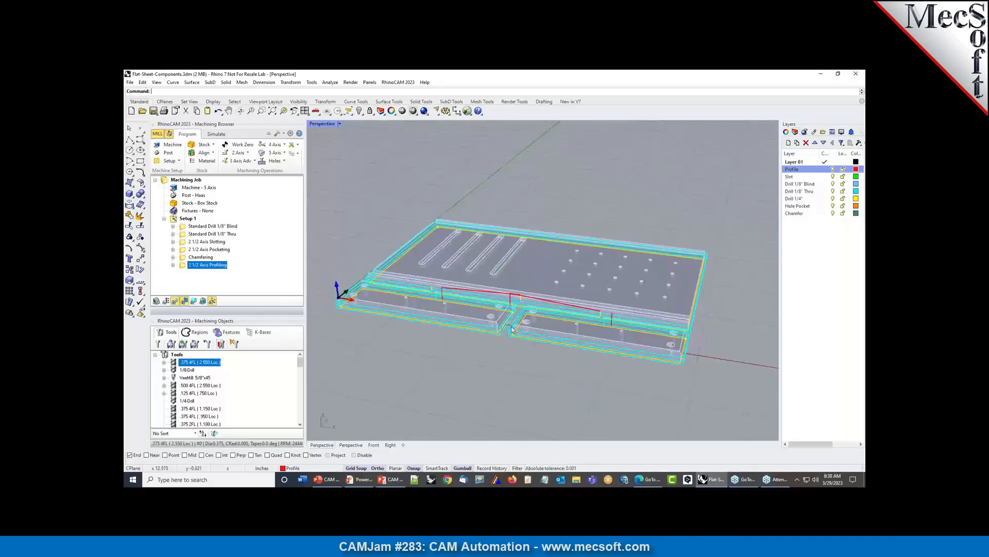
{"action": "scroll", "coordinate": [513, 329], "scroll_direction": "up", "scroll_amount": 5}
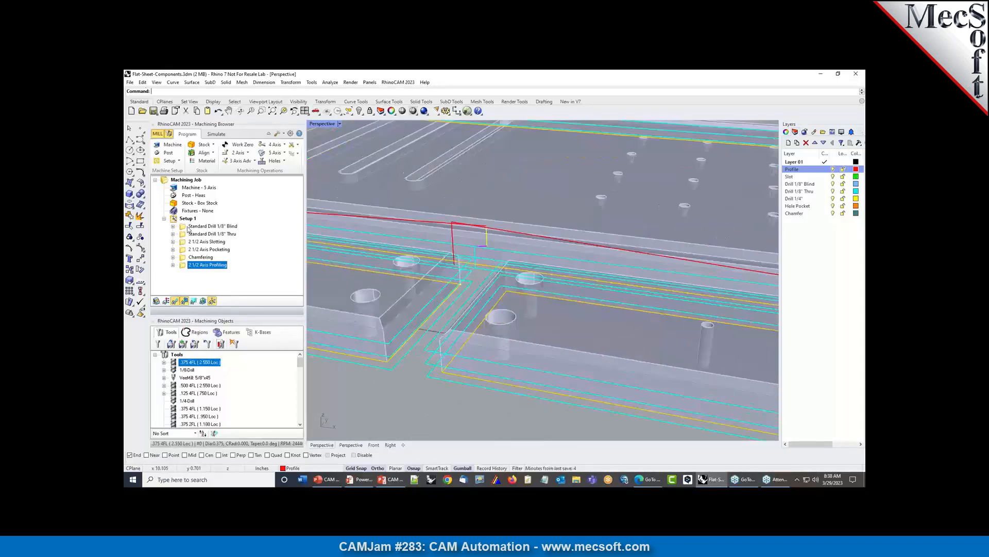
{"action": "left_click", "coordinate": [188, 227]}
{"action": "left_click", "coordinate": [186, 234]}
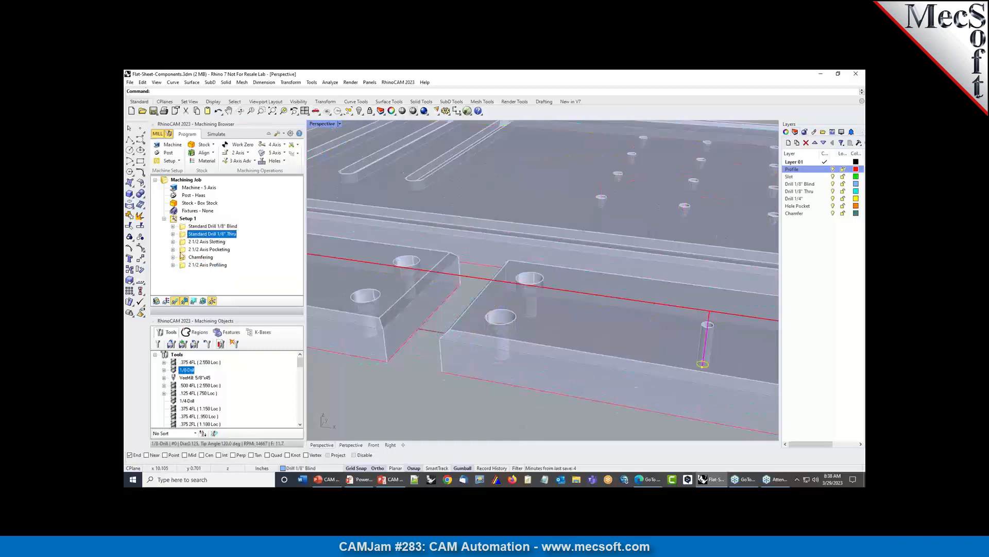
{"action": "left_click", "coordinate": [185, 242]}
{"action": "left_click", "coordinate": [185, 249]}
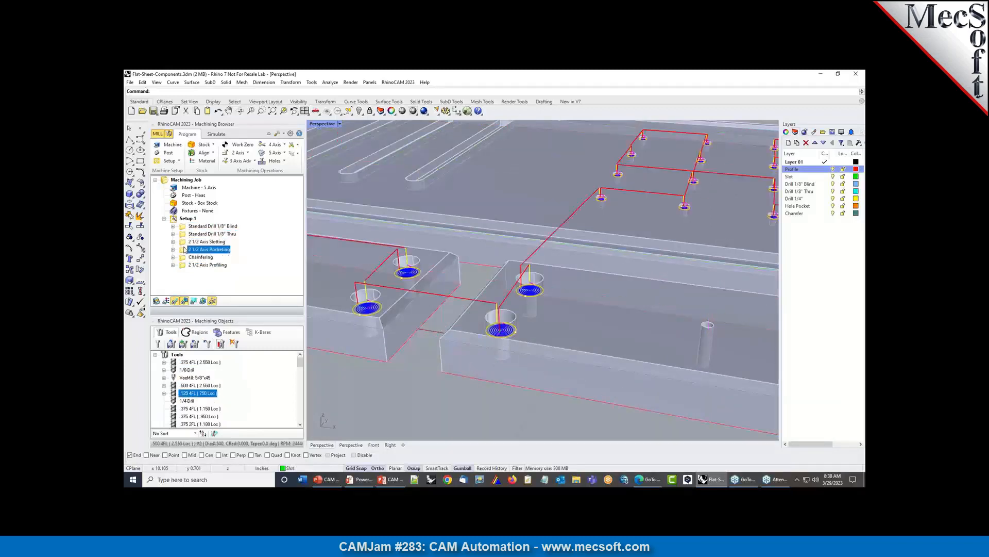
{"action": "left_click", "coordinate": [185, 265]}
{"action": "scroll", "coordinate": [474, 309], "scroll_direction": "down", "scroll_amount": 3}
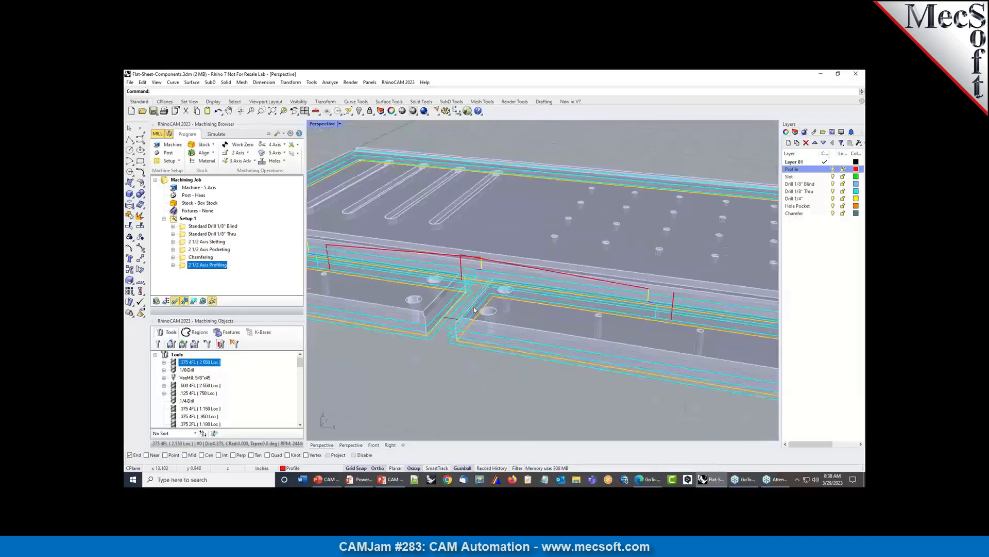
{"action": "scroll", "coordinate": [474, 309], "scroll_direction": "down", "scroll_amount": 5}
{"action": "right_click_drag", "start_coordinate": [551, 293], "coordinate": [546, 311]}
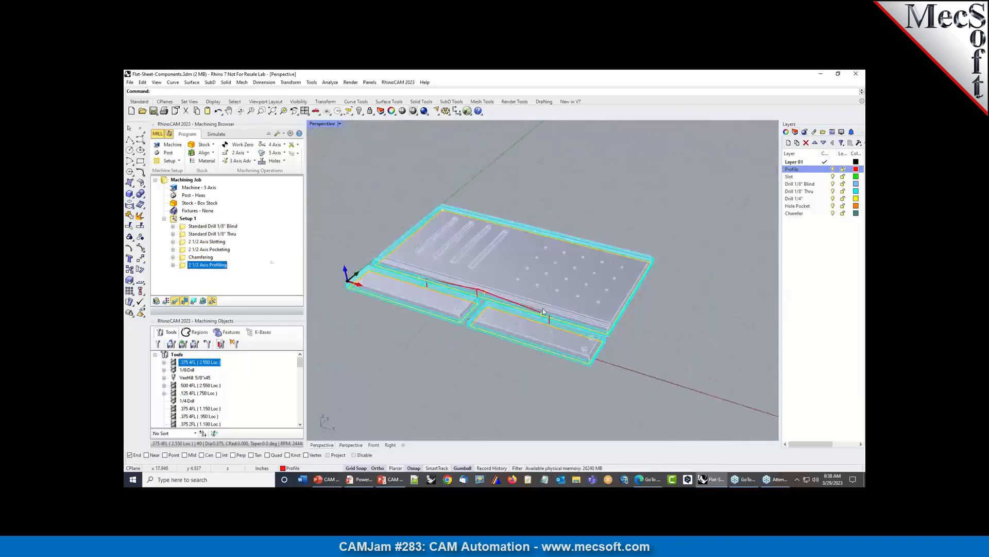
Inspect the Standard Drill 1/8" Blind toolpath across the hole pattern on the large plate
{"action": "left_click", "coordinate": [184, 226]}
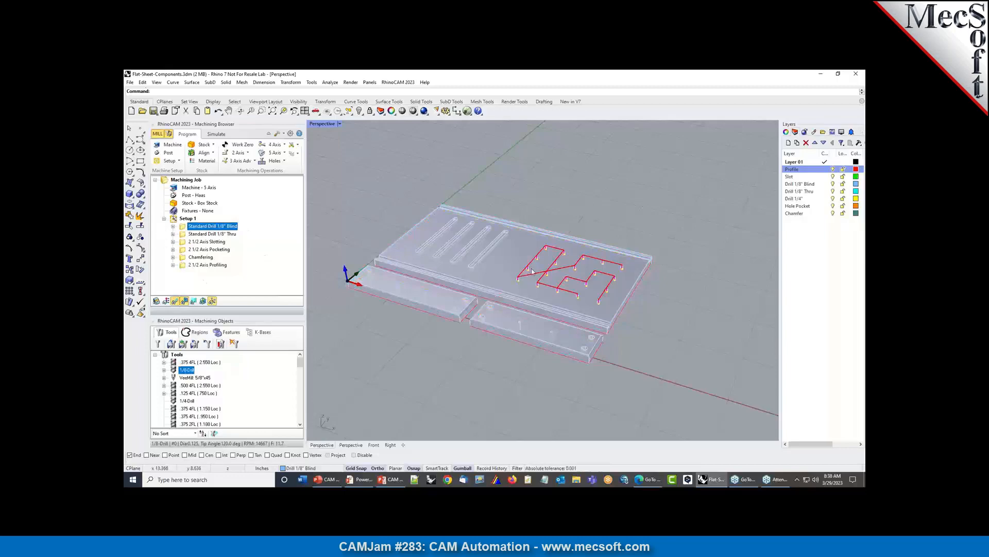
{"action": "scroll", "coordinate": [553, 270], "scroll_direction": "up", "scroll_amount": 5}
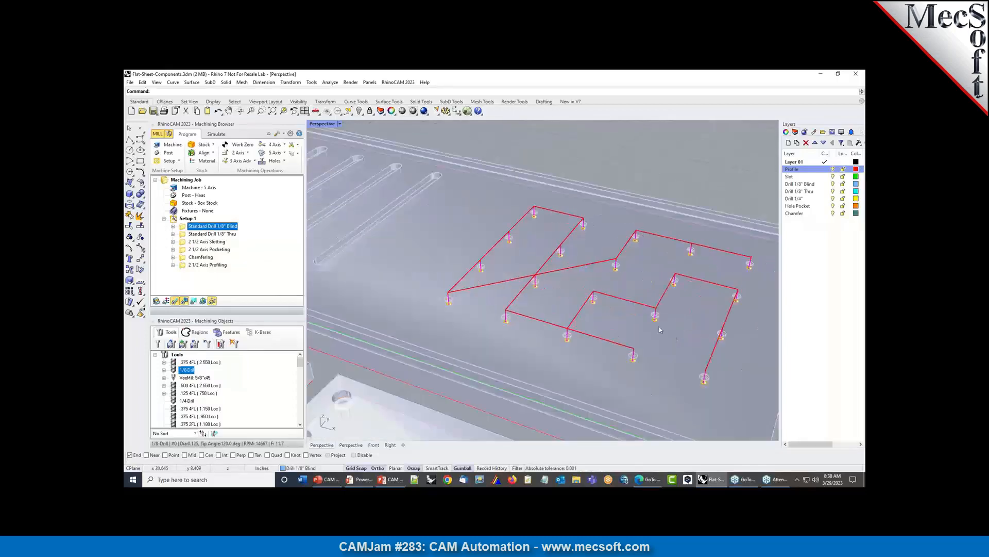
{"action": "scroll", "coordinate": [536, 251], "scroll_direction": "down", "scroll_amount": 5}
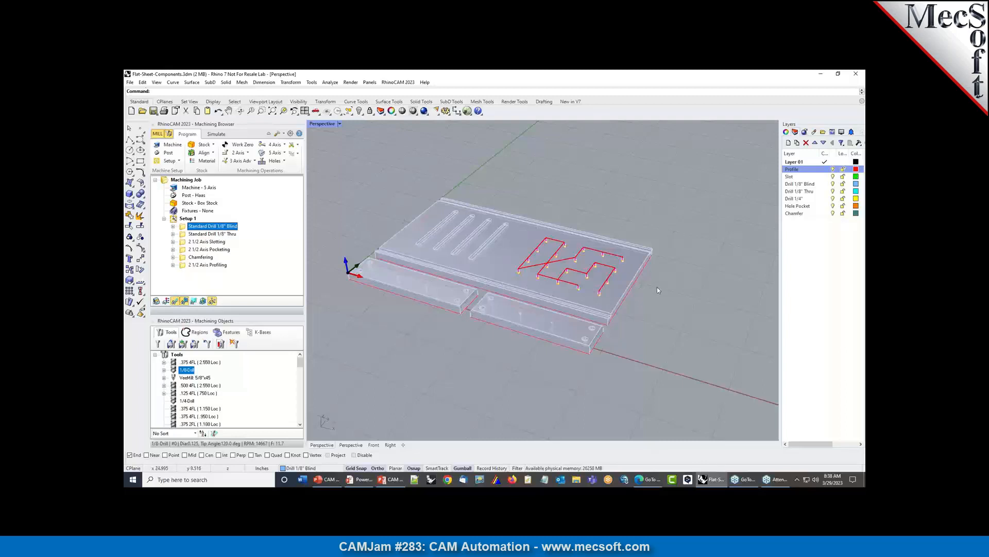
{"action": "scroll", "coordinate": [677, 289], "scroll_direction": "down", "scroll_amount": 5}
{"action": "scroll", "coordinate": [629, 275], "scroll_direction": "up", "scroll_amount": 5}
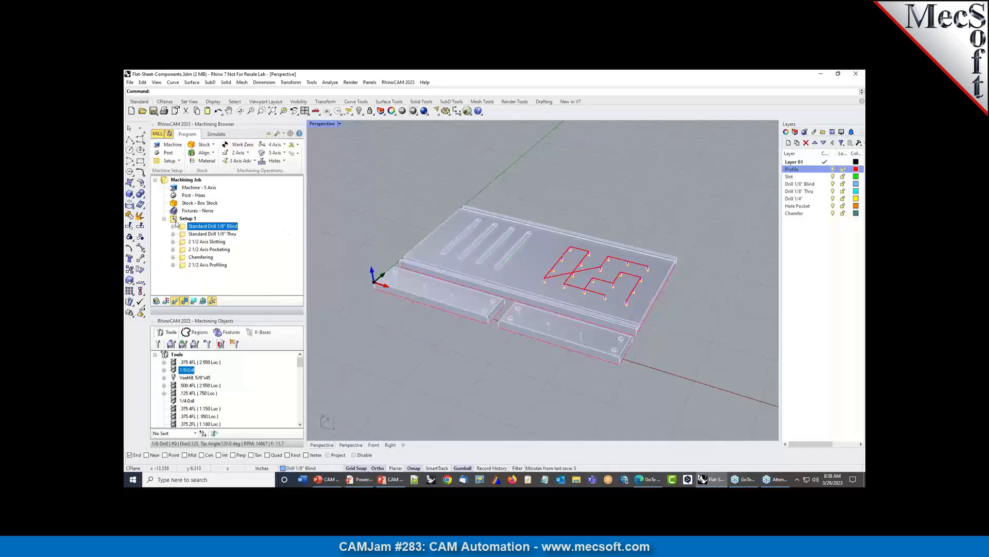
Delete Setup 1 from the machining job and load the knowledge base Flat-Sheet-Components-by Layer.vkb
{"action": "left_click", "coordinate": [175, 221]}
{"action": "key", "text": "Delete"}
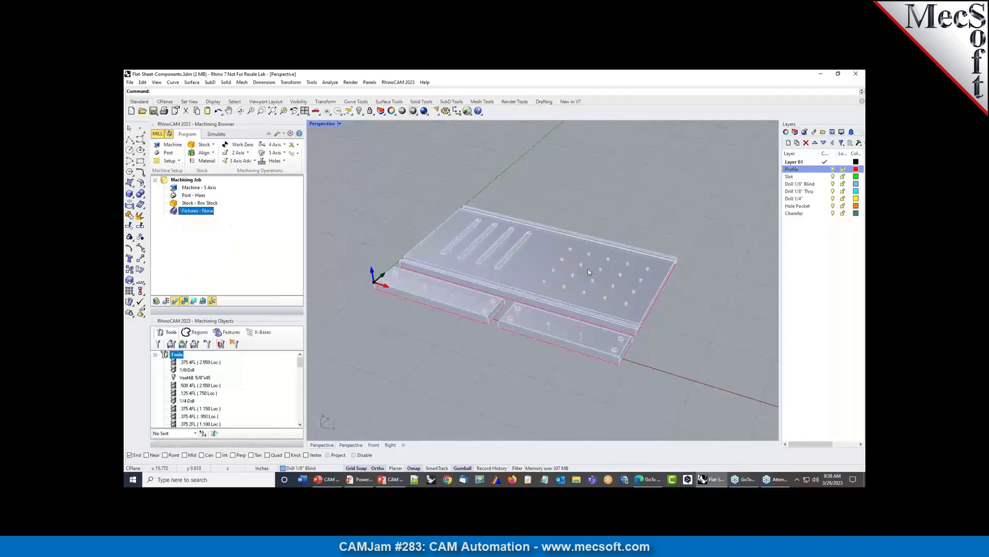
{"action": "left_click", "coordinate": [261, 333]}
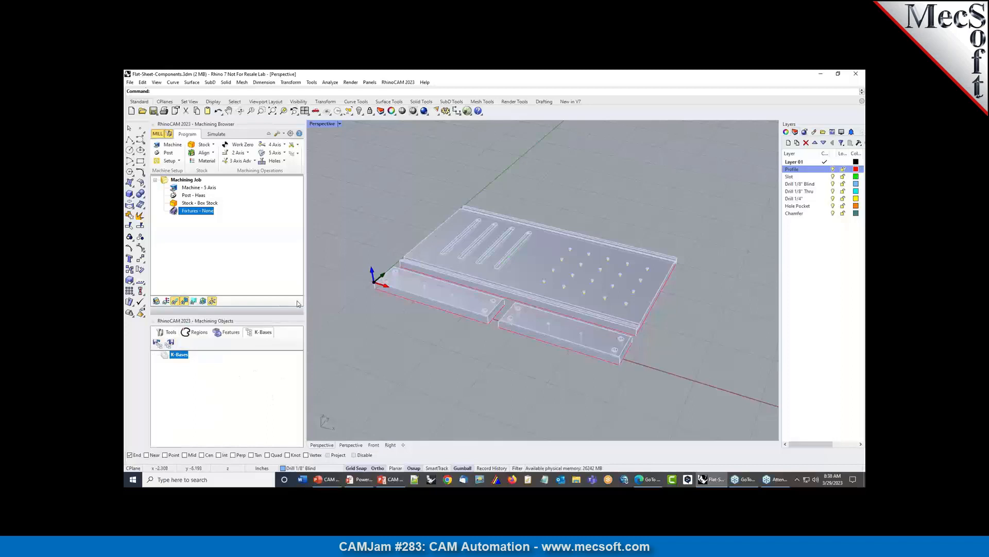
{"action": "left_click", "coordinate": [158, 343]}
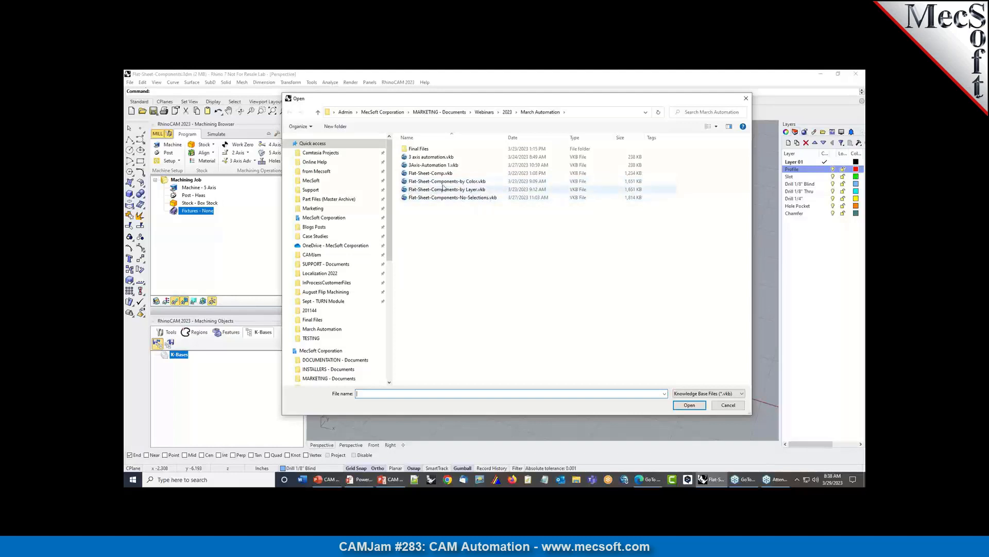
{"action": "double_click", "coordinate": [408, 190]}
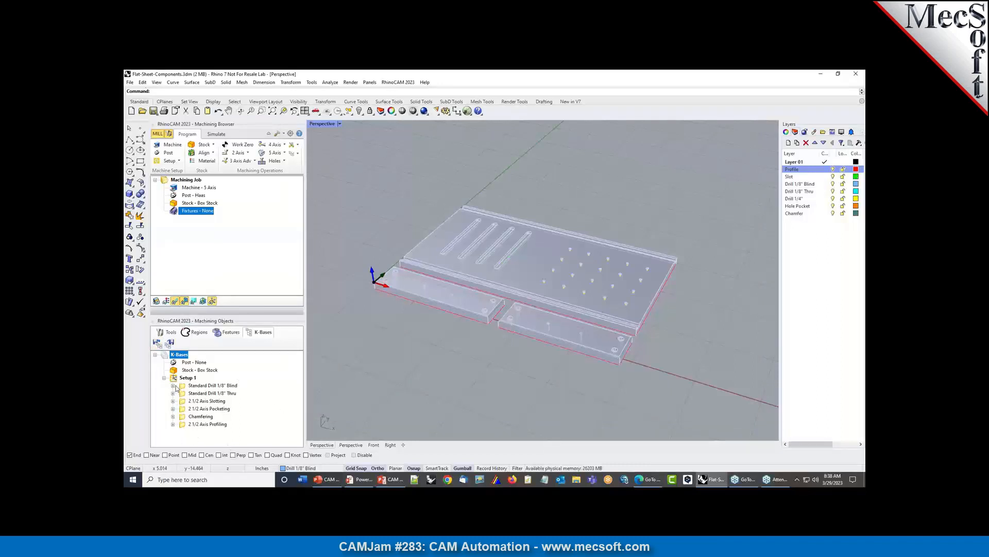
Examine the geometry and layer filters in the selection rules of the knowledge base's Standard Drill 1/8" Blind operation
{"action": "left_click", "coordinate": [173, 385]}
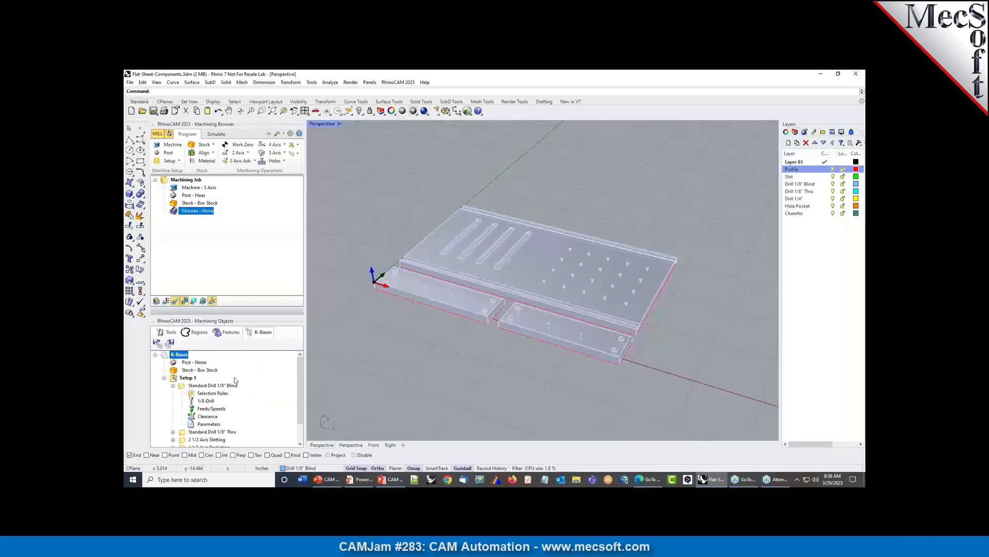
{"action": "left_click", "coordinate": [207, 395]}
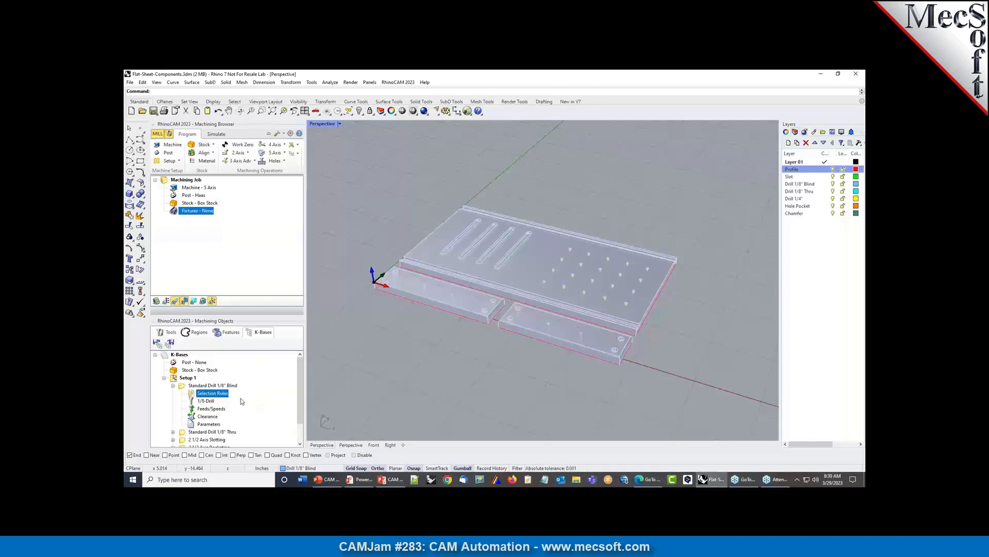
{"action": "double_click", "coordinate": [192, 395]}
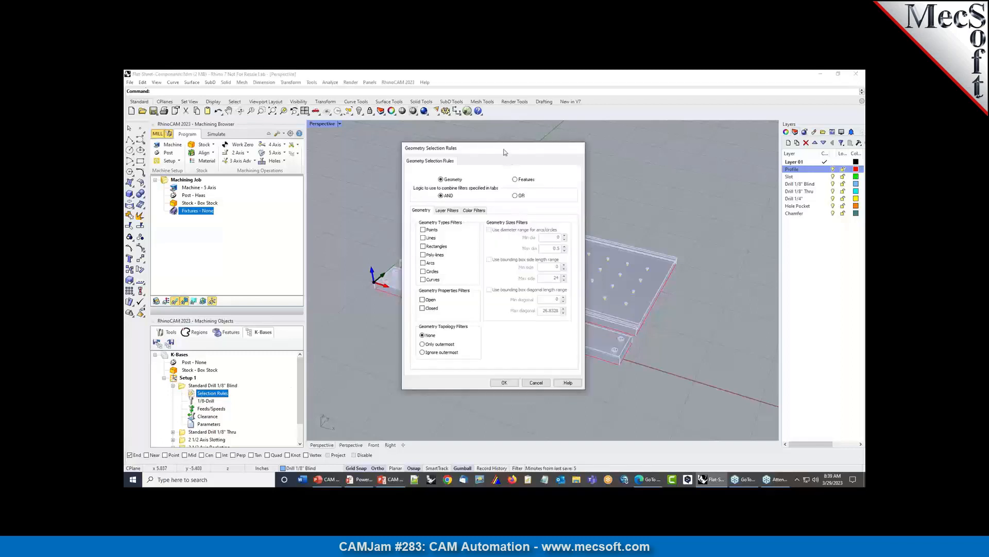
{"action": "mouse_move", "coordinate": [505, 152]}
{"action": "left_mouse_down"}
{"action": "mouse_move", "coordinate": [469, 155]}
{"action": "mouse_move", "coordinate": [496, 158]}
{"action": "left_mouse_up"}
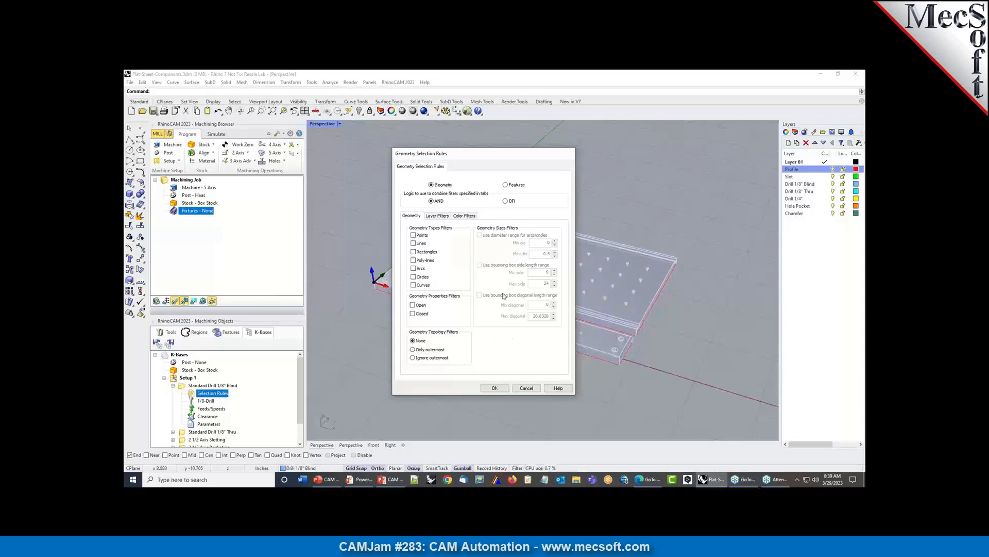
{"action": "left_click", "coordinate": [434, 218]}
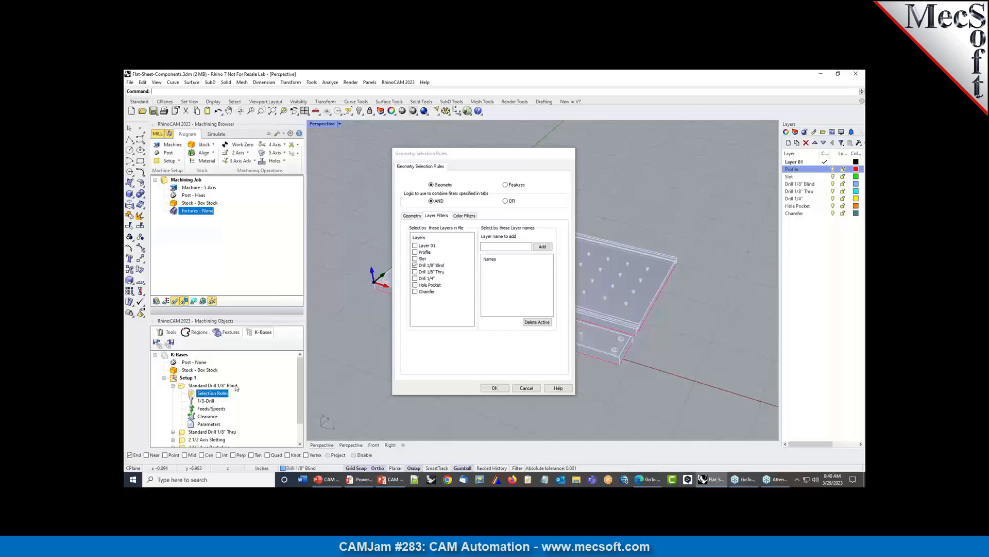
{"action": "left_click", "coordinate": [411, 217]}
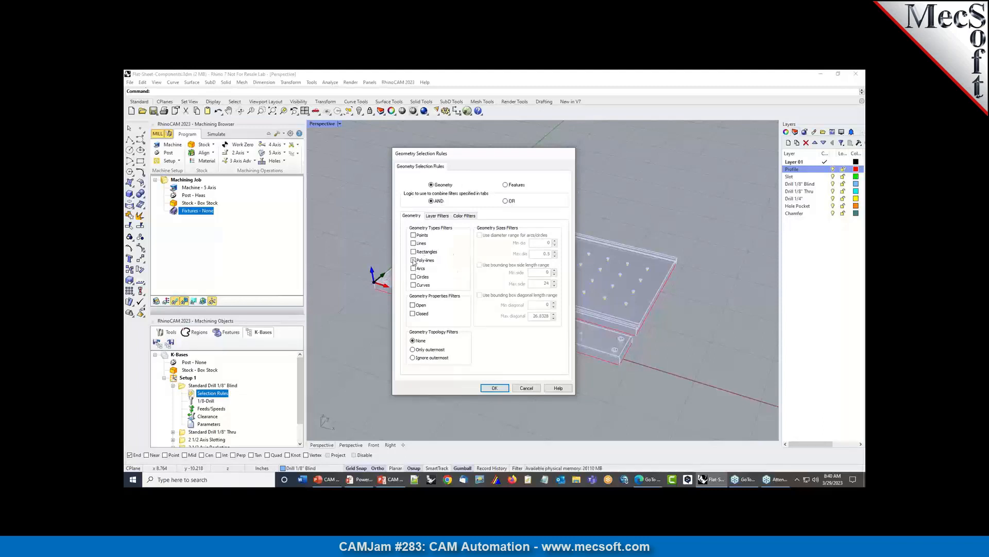
{"action": "left_click", "coordinate": [437, 216]}
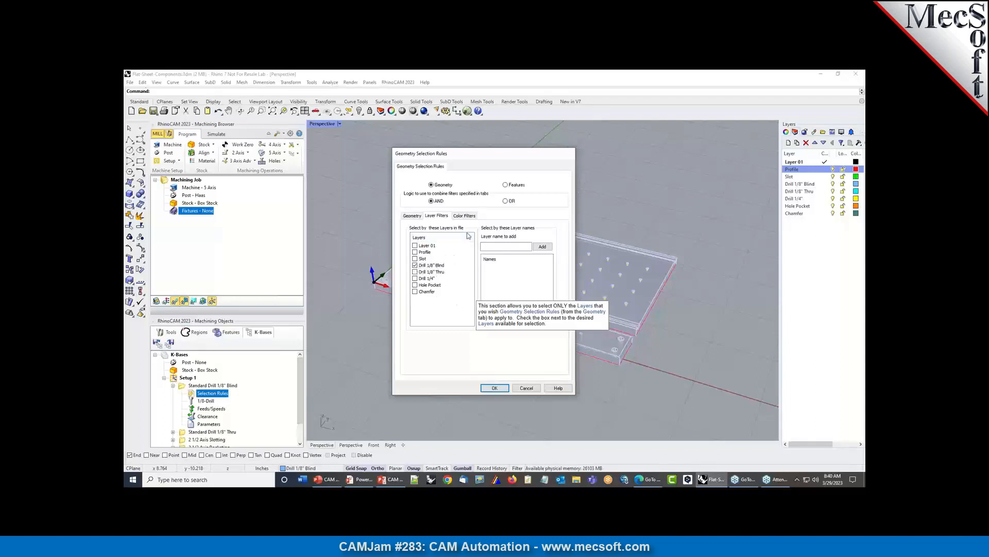
{"action": "left_click", "coordinate": [521, 386]}
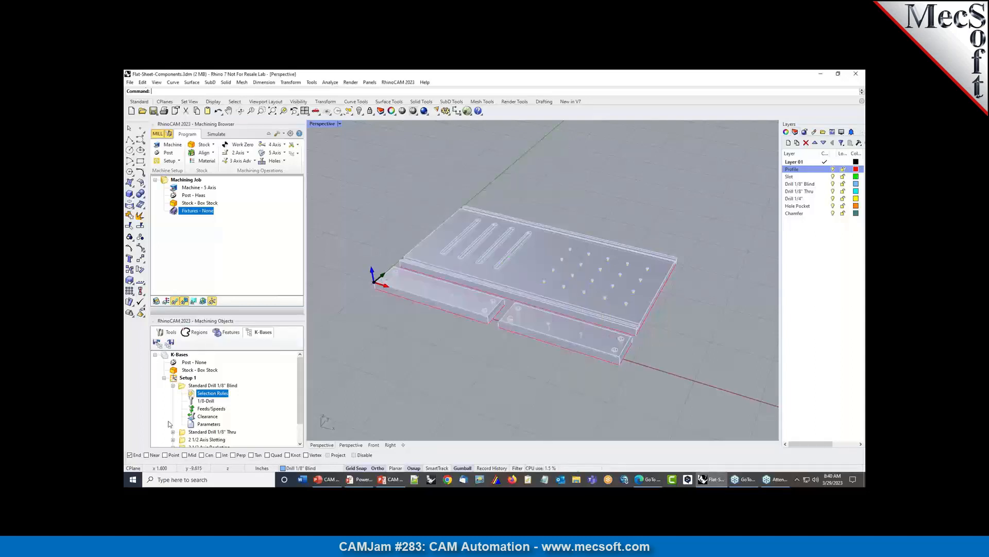
Check the layer filter in the selection rules of the Standard Drill 1/8" Thru operation, then collapse both drilling operations
{"action": "left_click", "coordinate": [173, 432]}
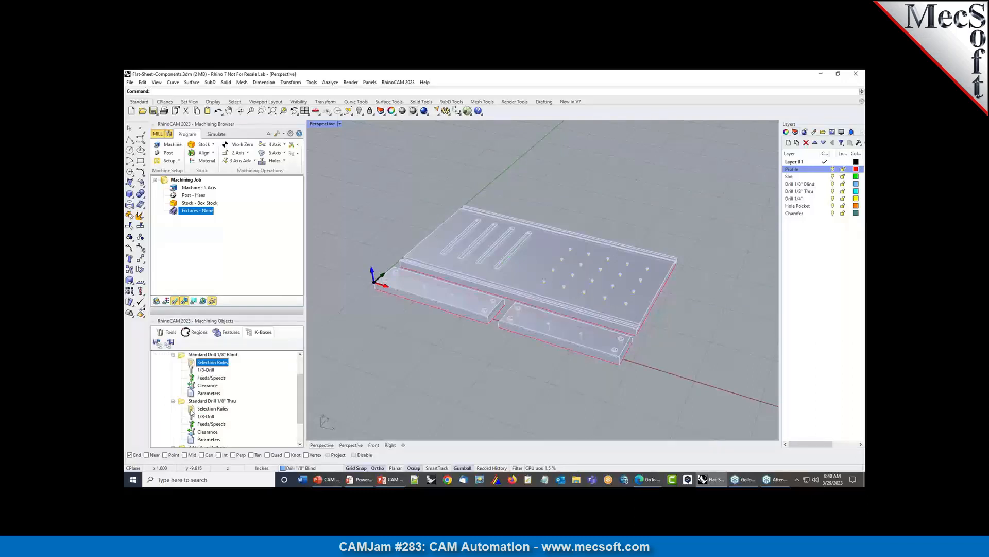
{"action": "double_click", "coordinate": [191, 409]}
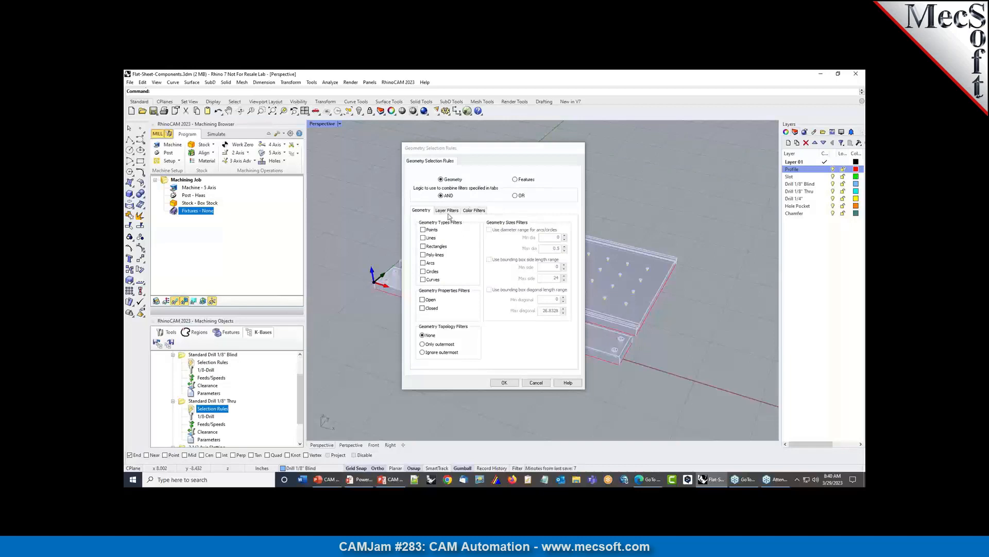
{"action": "left_click", "coordinate": [447, 211]}
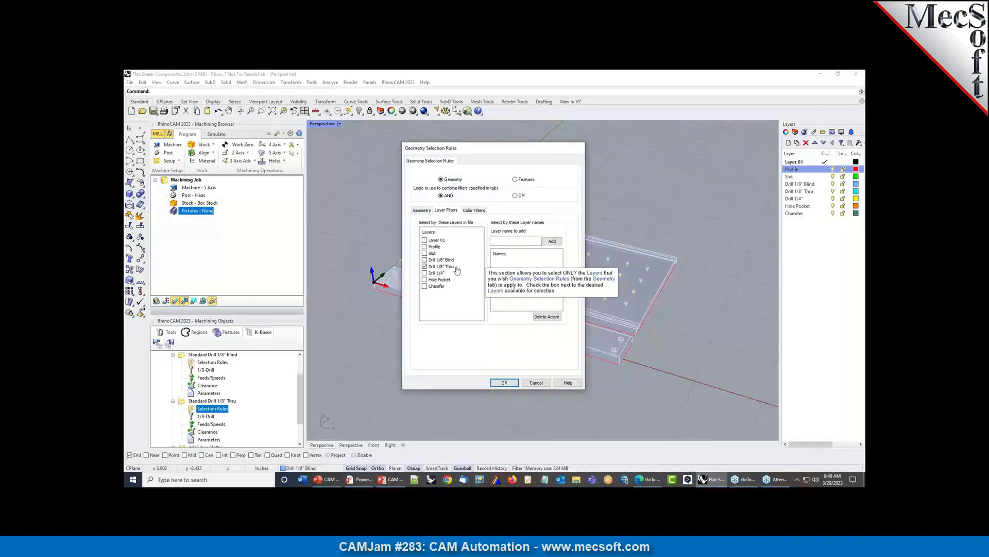
{"action": "left_click", "coordinate": [536, 383]}
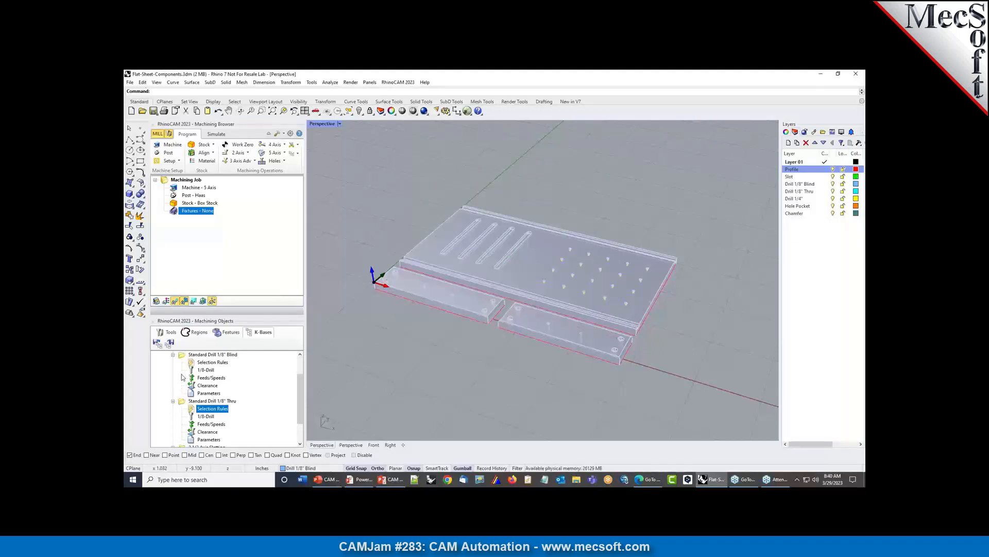
{"action": "left_click", "coordinate": [173, 355]}
{"action": "left_click", "coordinate": [173, 371]}
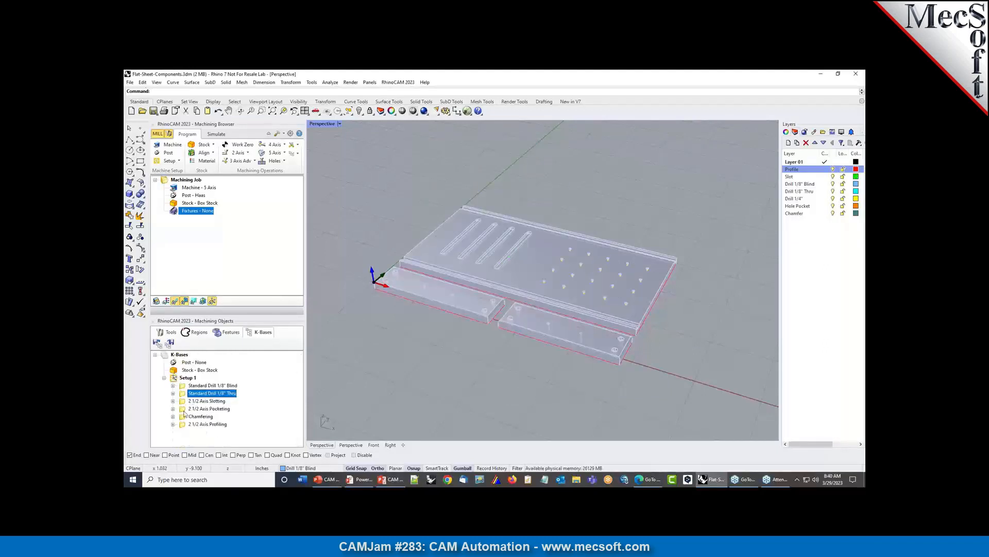
Apply the knowledge base's Setup 1 to the machining job and regenerate all of its operations
{"action": "left_click", "coordinate": [175, 379]}
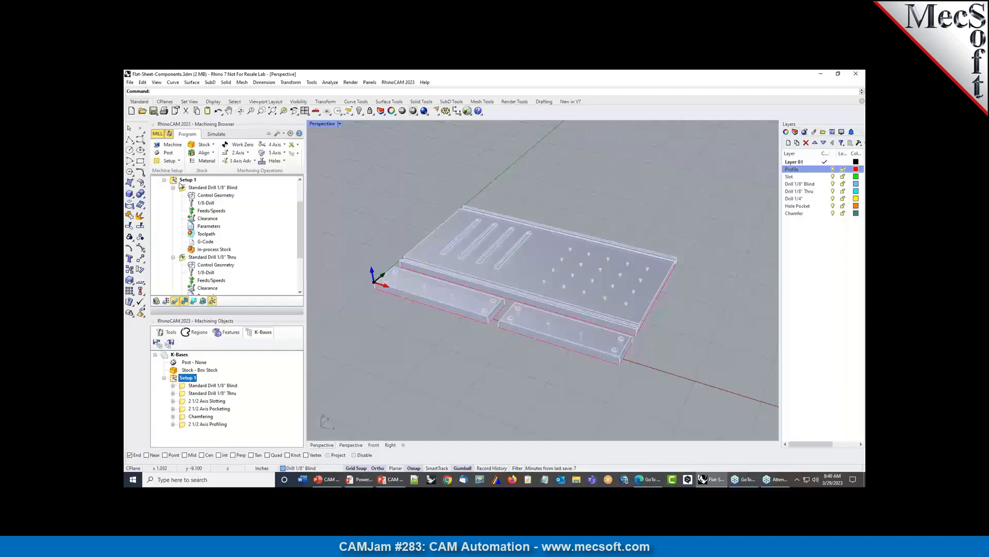
{"action": "right_click", "coordinate": [175, 181]}
{"action": "left_click", "coordinate": [242, 257]}
{"action": "right_click", "coordinate": [187, 181]}
{"action": "left_click", "coordinate": [202, 191]}
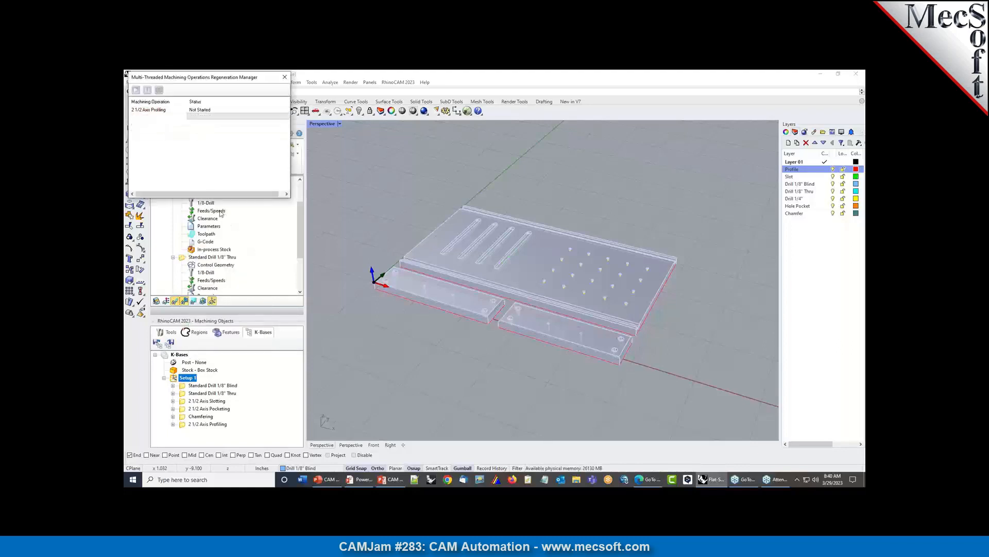
{"action": "left_click", "coordinate": [173, 188]}
{"action": "left_click", "coordinate": [173, 196]}
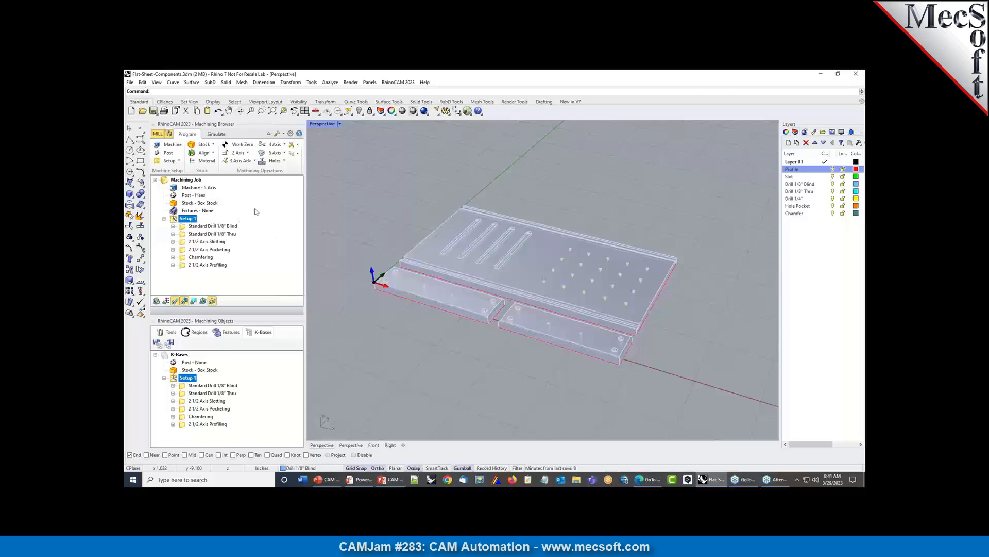
Review the regenerated toolpaths of all six operations in order, from Standard Drill 1/8" Blind to 2 1/2 Axis Profiling
{"action": "left_click", "coordinate": [185, 227]}
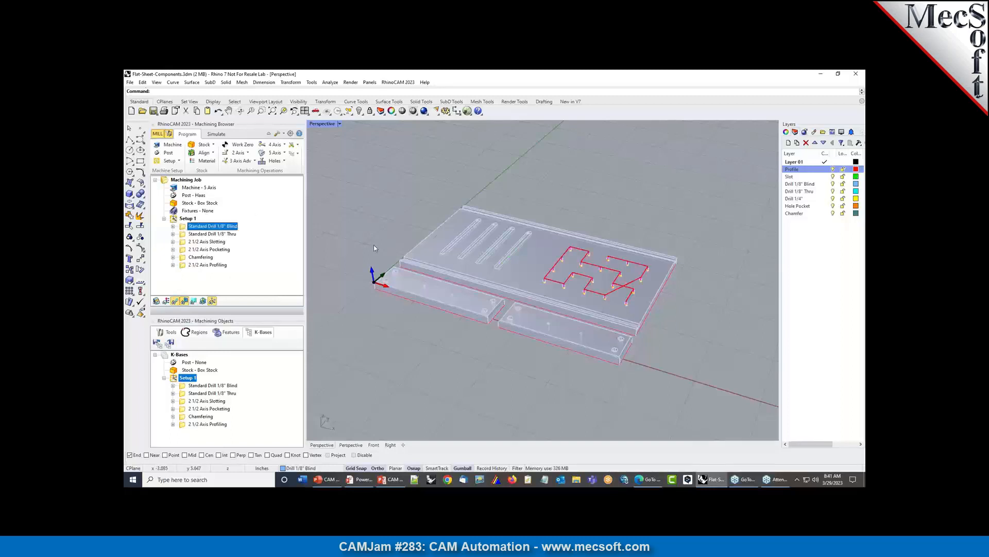
{"action": "left_click", "coordinate": [188, 234]}
{"action": "left_click", "coordinate": [184, 243]}
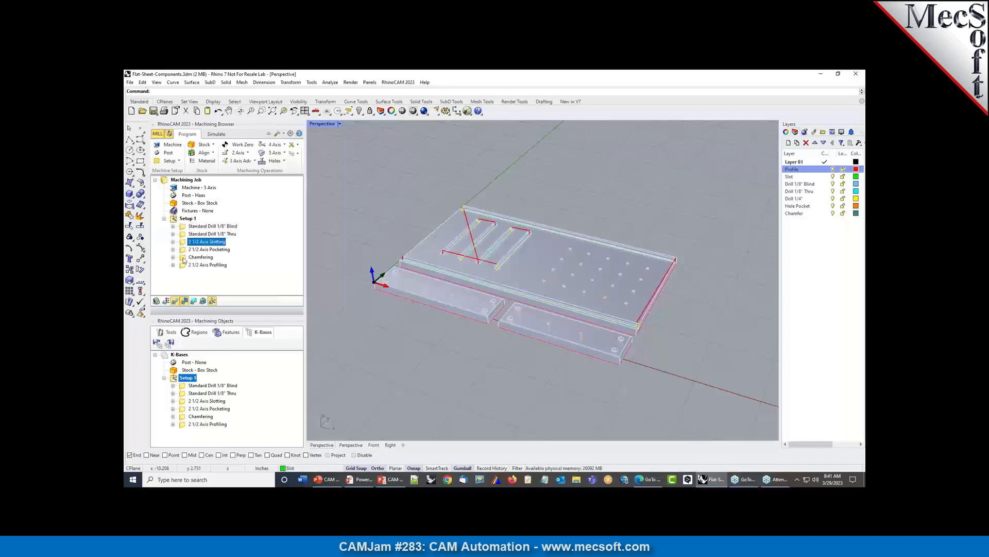
{"action": "left_click", "coordinate": [184, 249]}
{"action": "left_click", "coordinate": [184, 257]}
{"action": "left_click", "coordinate": [186, 265]}
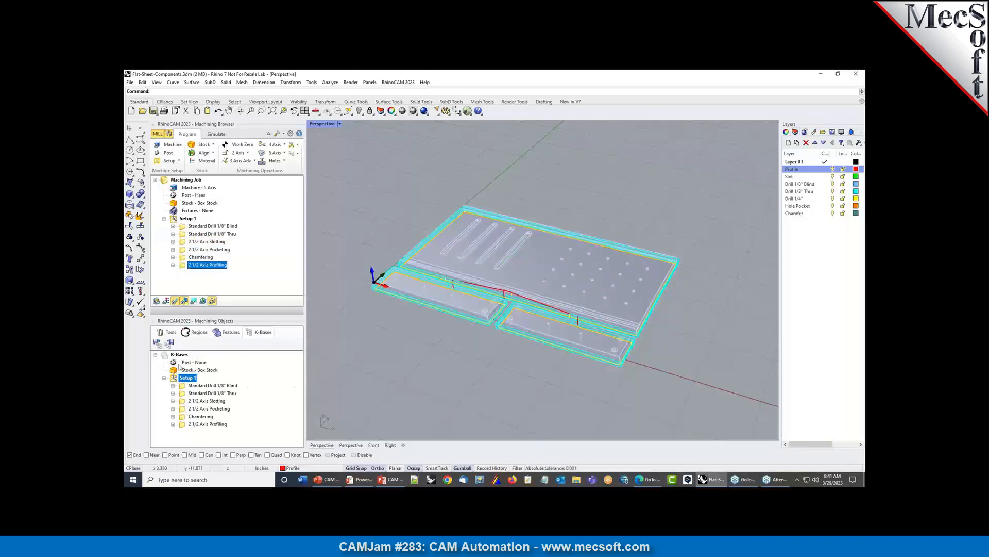
Load the knowledge base Flat-Sheet-Components-by Color.vkb and delete the existing Setup 1 from the machining job
{"action": "left_click", "coordinate": [157, 342]}
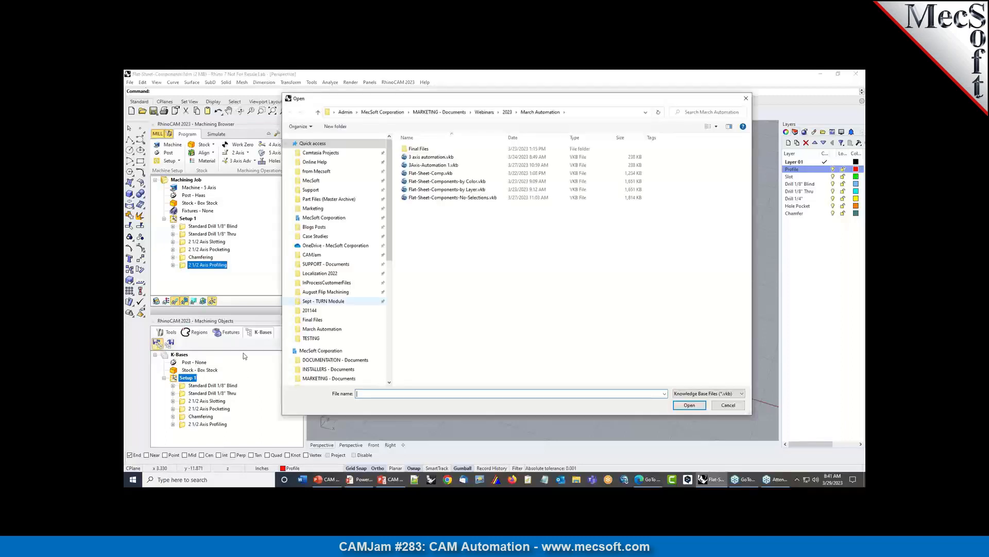
{"action": "double_click", "coordinate": [412, 181]}
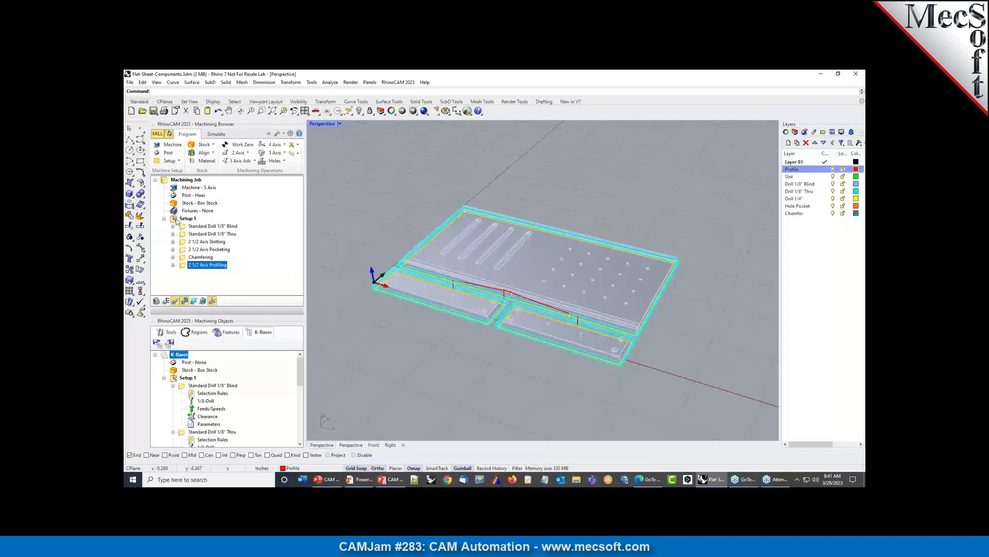
{"action": "left_click", "coordinate": [187, 218]}
{"action": "key", "text": "Delete"}
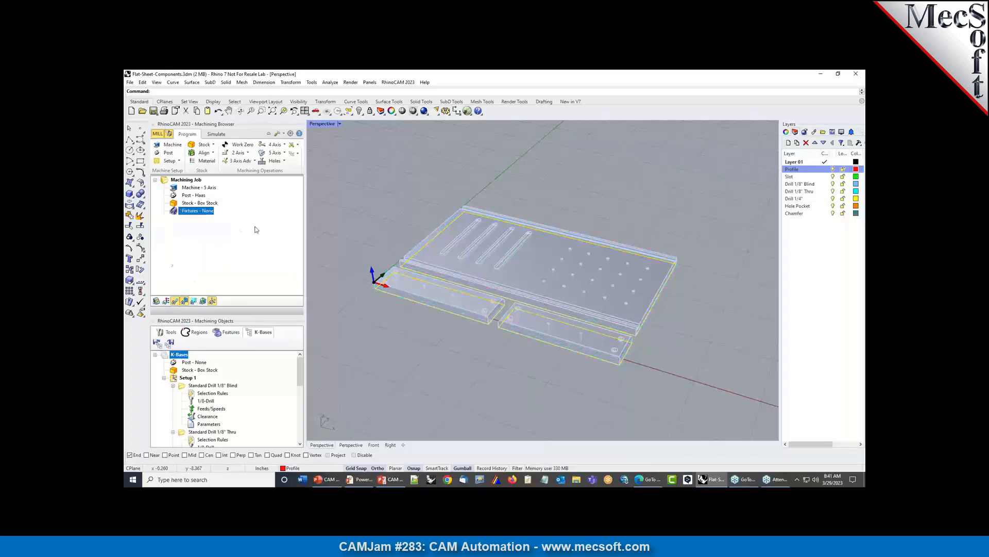
Check the color filter in the selection rules of the knowledge base's Standard Drill 1/8" Blind operation
{"action": "double_click", "coordinate": [194, 395]}
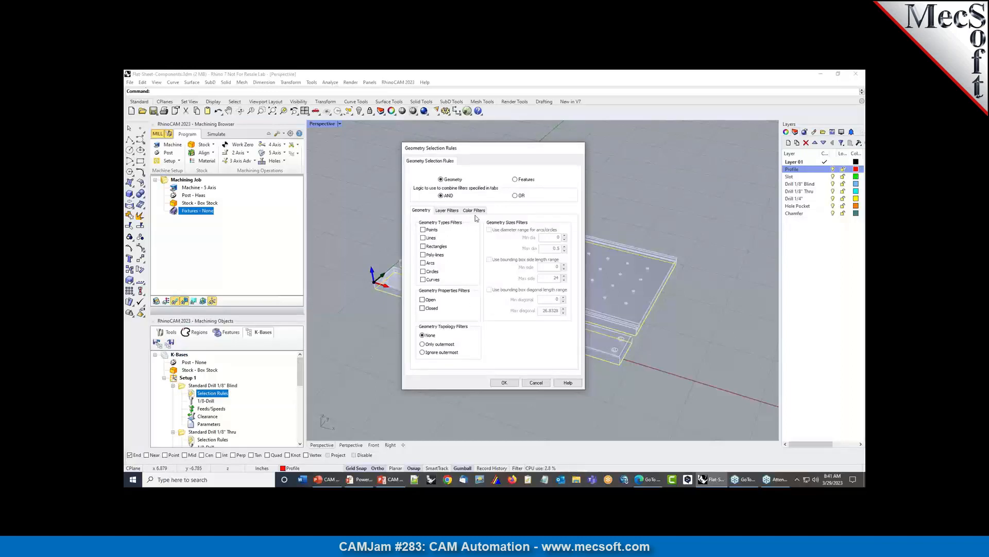
{"action": "left_click", "coordinate": [474, 211]}
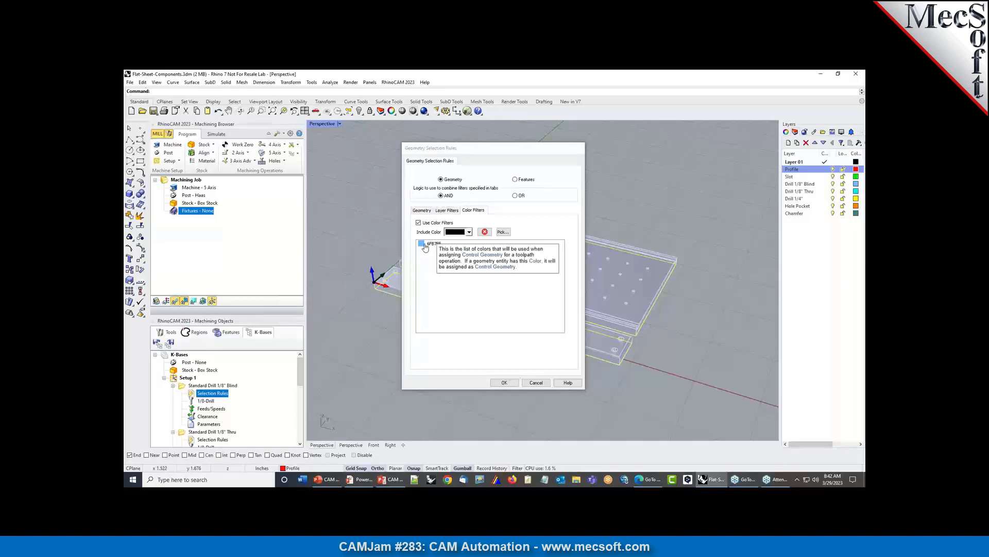
{"action": "left_click", "coordinate": [537, 383]}
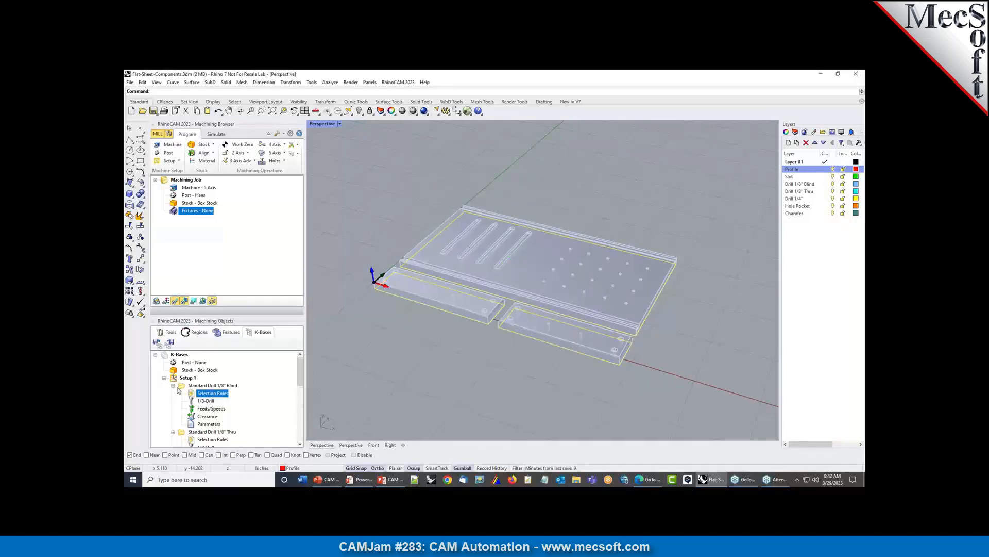
Apply Setup 1 from the color-based knowledge base to the machining job and regenerate its operations
{"action": "left_click_drag", "start_coordinate": [174, 381], "coordinate": [173, 236]}
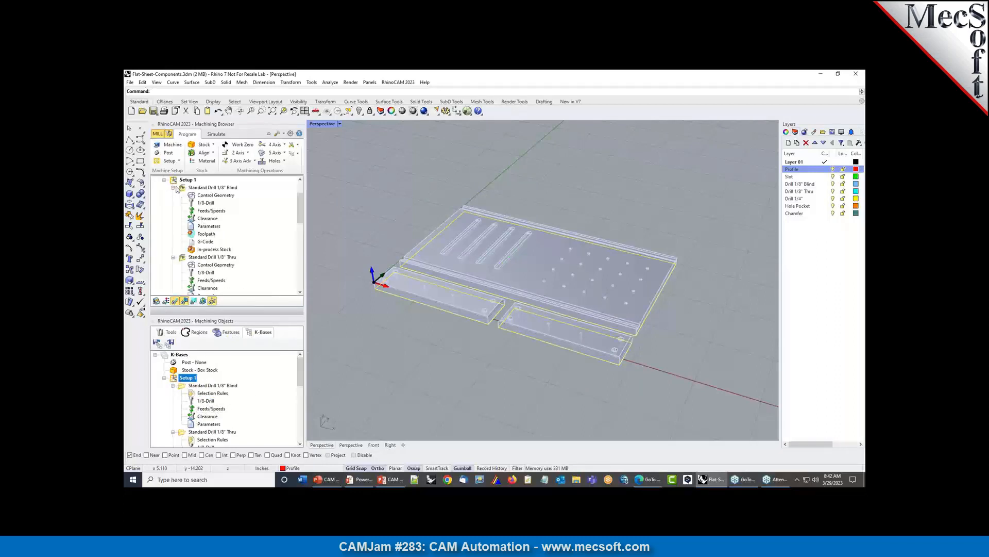
{"action": "right_click", "coordinate": [178, 182]}
{"action": "left_click", "coordinate": [209, 189]}
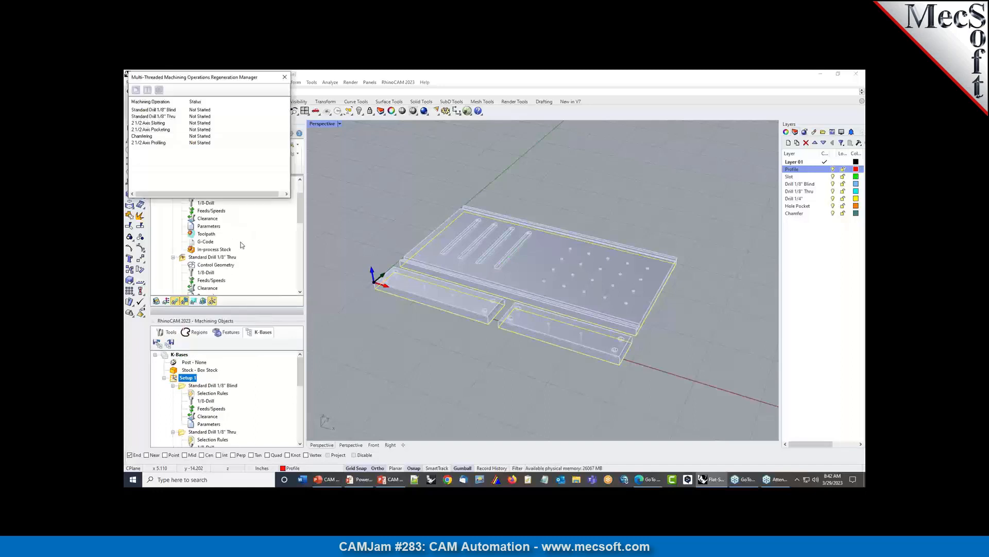
{"action": "right_click", "coordinate": [187, 181]}
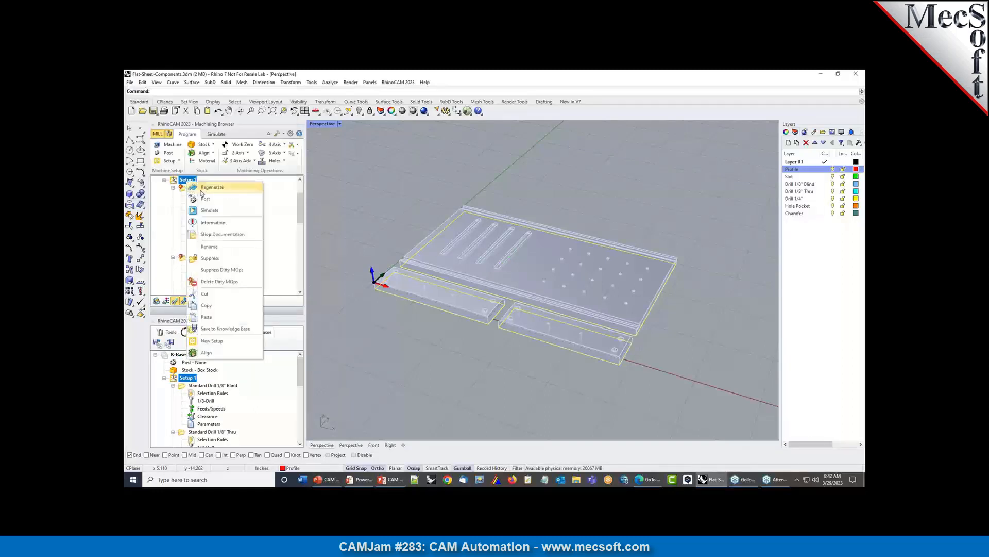
{"action": "left_click", "coordinate": [209, 189]}
Collapse the expanded operations under Setup 1 in the machining job so that only their names are listed
{"action": "left_click", "coordinate": [173, 187]}
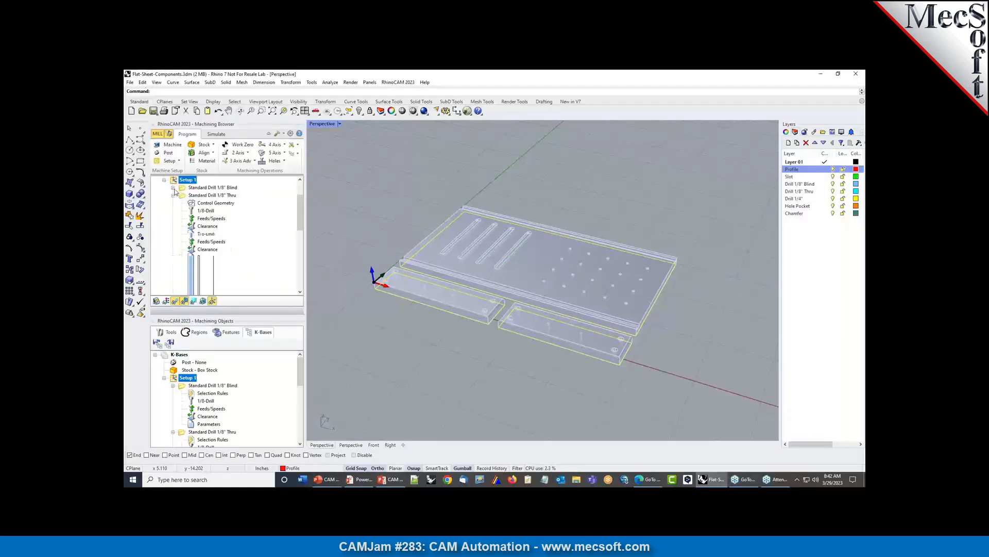
{"action": "left_click", "coordinate": [174, 195]}
{"action": "left_click", "coordinate": [174, 203]}
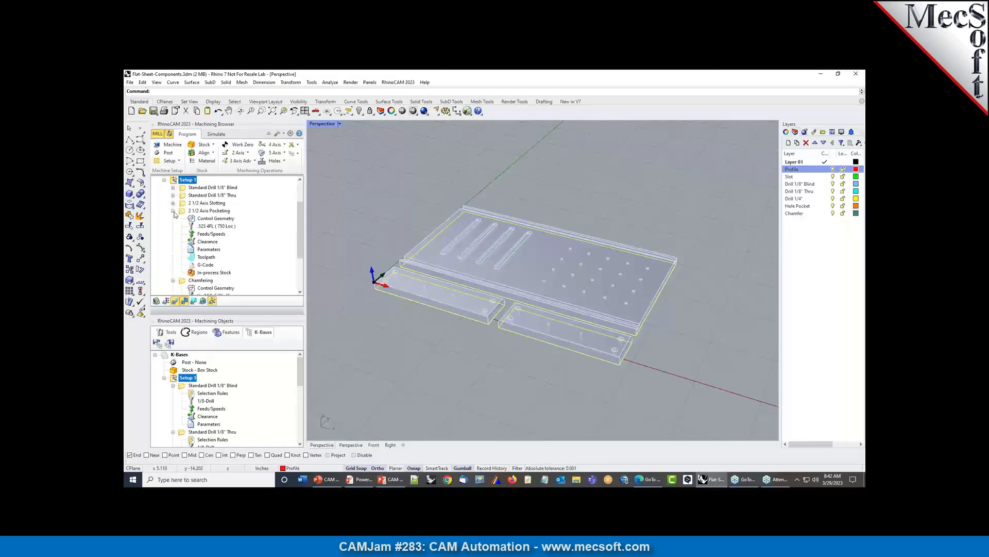
{"action": "left_click", "coordinate": [173, 211]}
{"action": "left_click", "coordinate": [173, 219]}
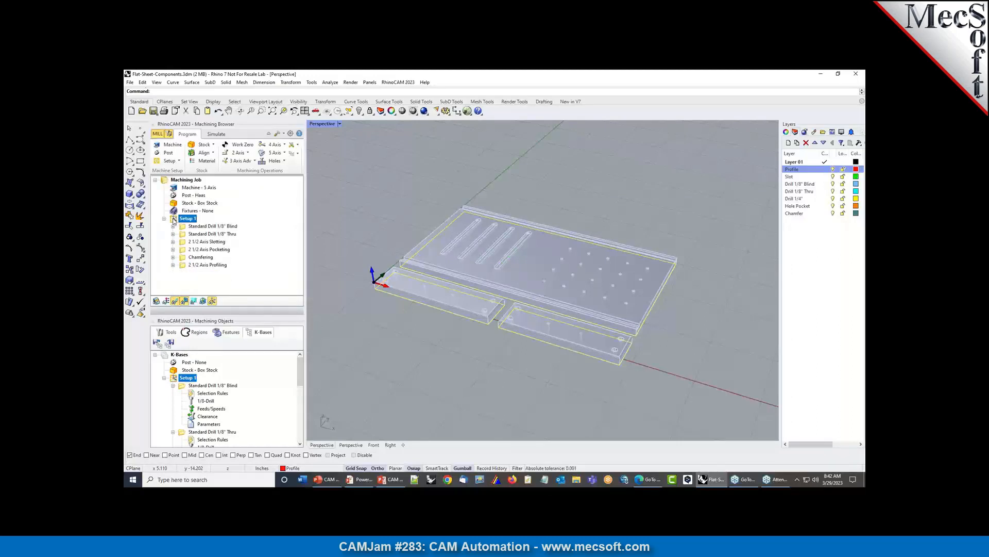
Inspect the regenerated toolpaths of the Chamfering, 2 1/2 Axis Slotting, 2 1/2 Axis Pocketing and 2 1/2 Axis Profiling operations
{"action": "left_click", "coordinate": [200, 256]}
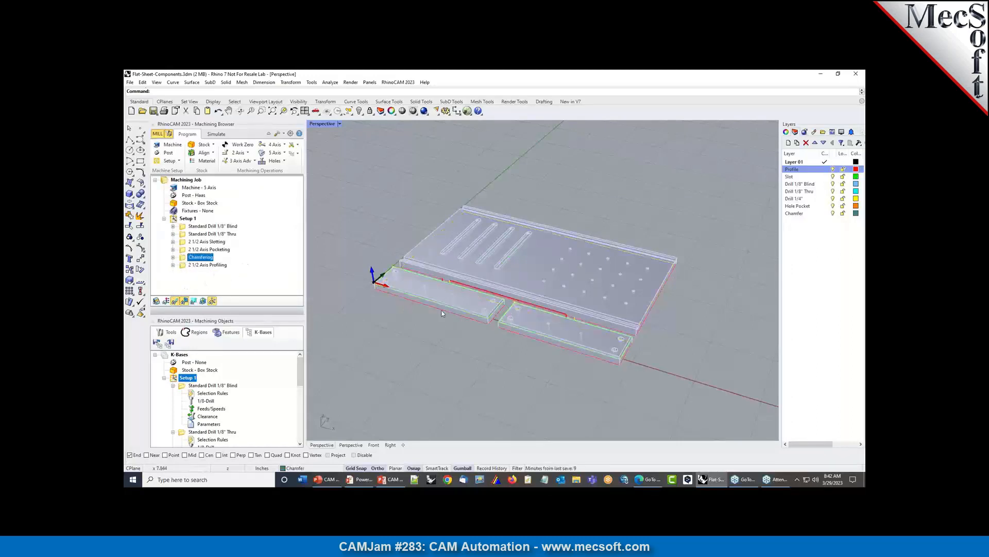
{"action": "scroll", "coordinate": [444, 312], "scroll_direction": "up", "scroll_amount": 6}
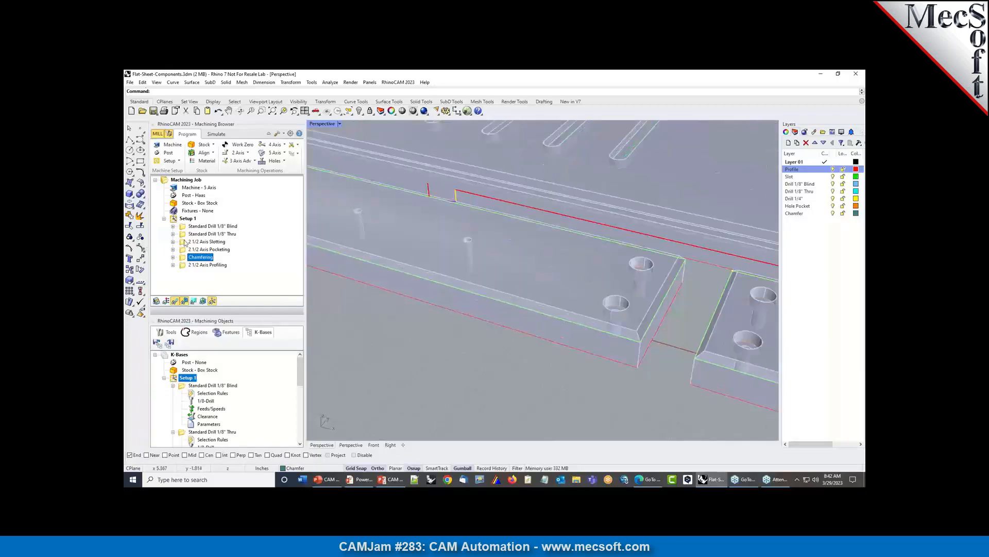
{"action": "left_click", "coordinate": [201, 241]}
{"action": "scroll", "coordinate": [528, 220], "scroll_direction": "down", "scroll_amount": 5}
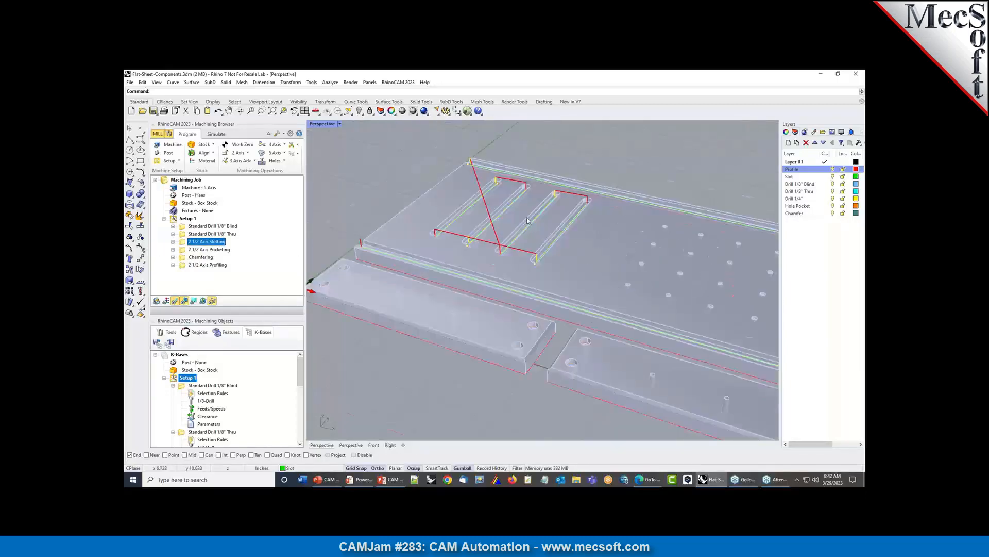
{"action": "scroll", "coordinate": [527, 221], "scroll_direction": "up", "scroll_amount": 2}
{"action": "right_click_drag", "start_coordinate": [570, 294], "coordinate": [607, 287]}
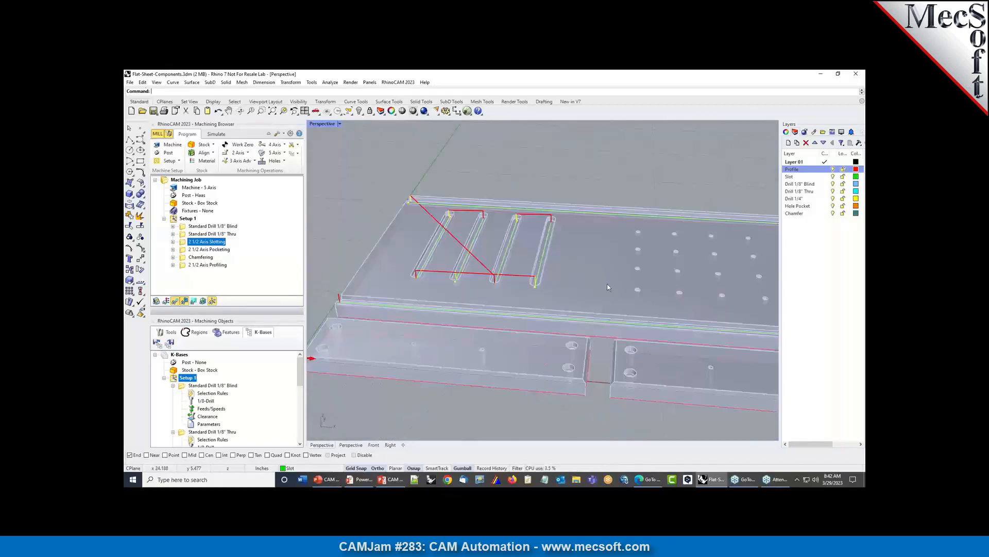
{"action": "left_click", "coordinate": [192, 250]}
{"action": "left_click", "coordinate": [198, 265]}
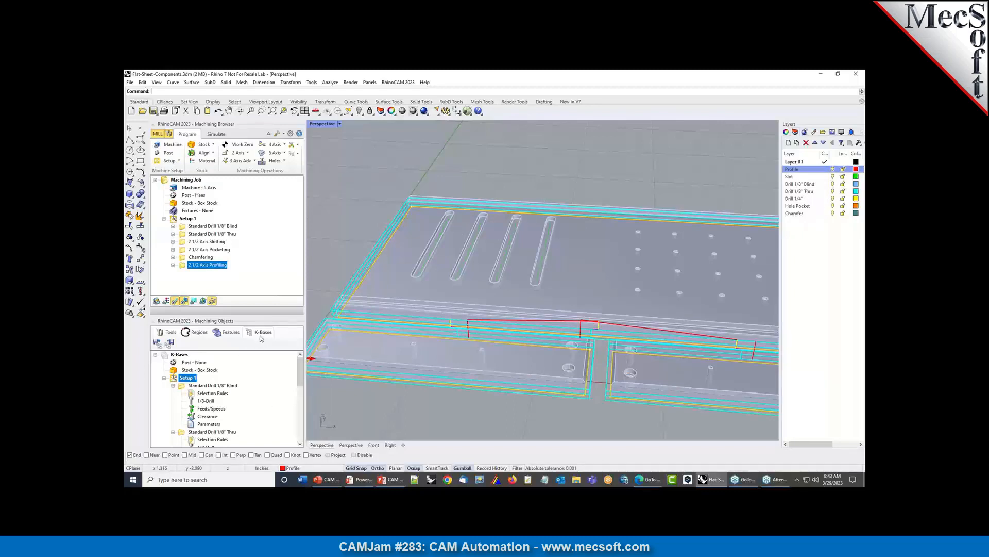
View the geometry selection rules of the knowledge base's Standard Drill 1/8" Blind operation again without changing them
{"action": "double_click", "coordinate": [207, 395]}
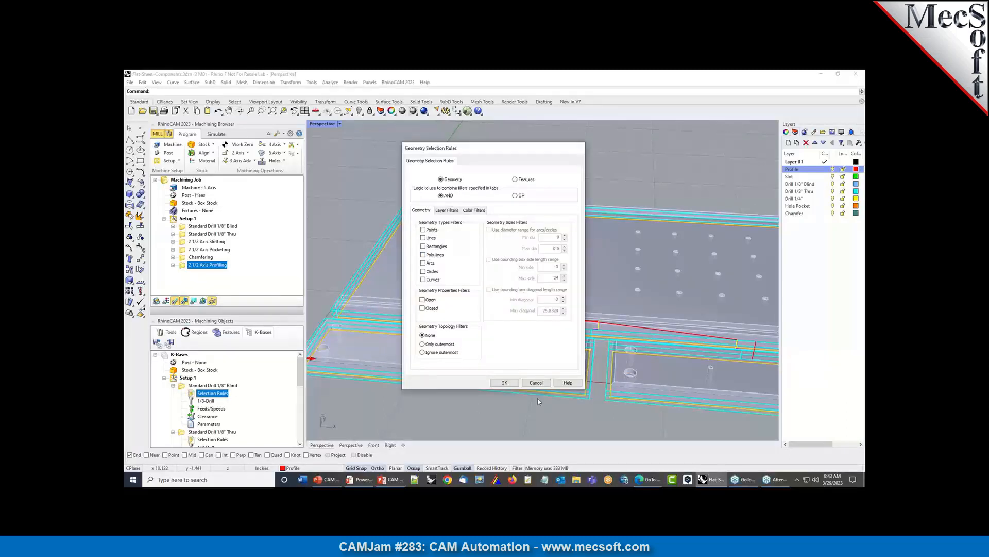
{"action": "left_click", "coordinate": [538, 383]}
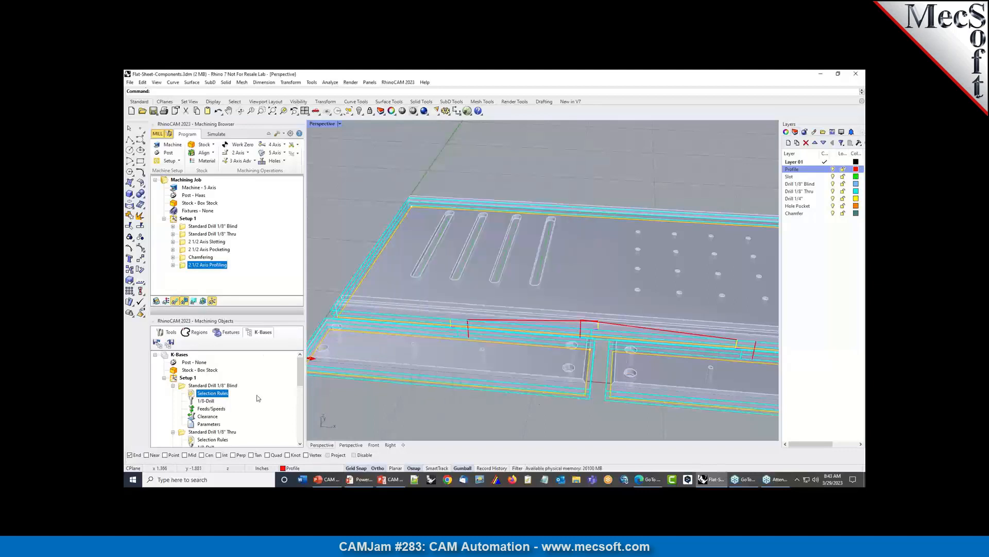
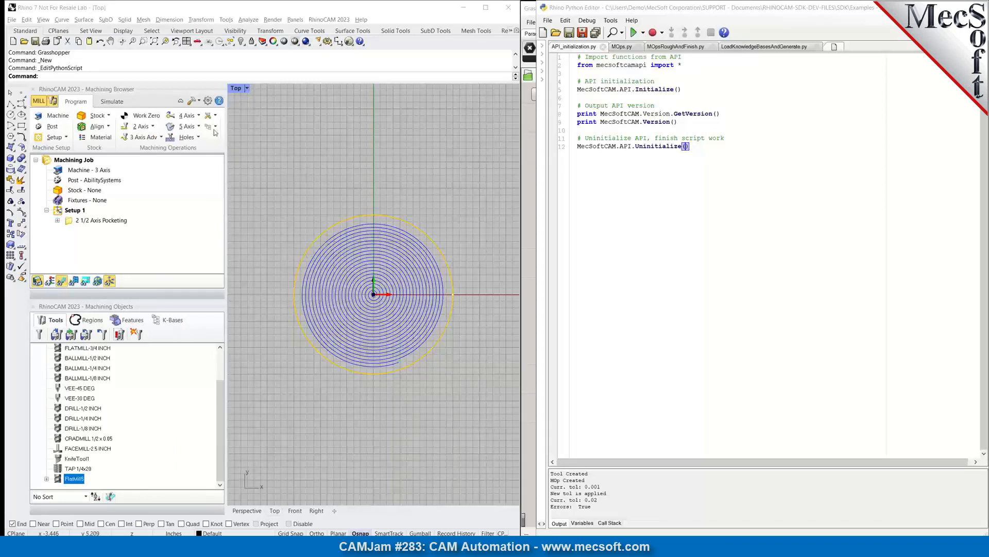
Start a new document from the Small Objects - Inches template without saving the current one, and maximize the Top viewport
{"action": "left_click", "coordinate": [14, 43]}
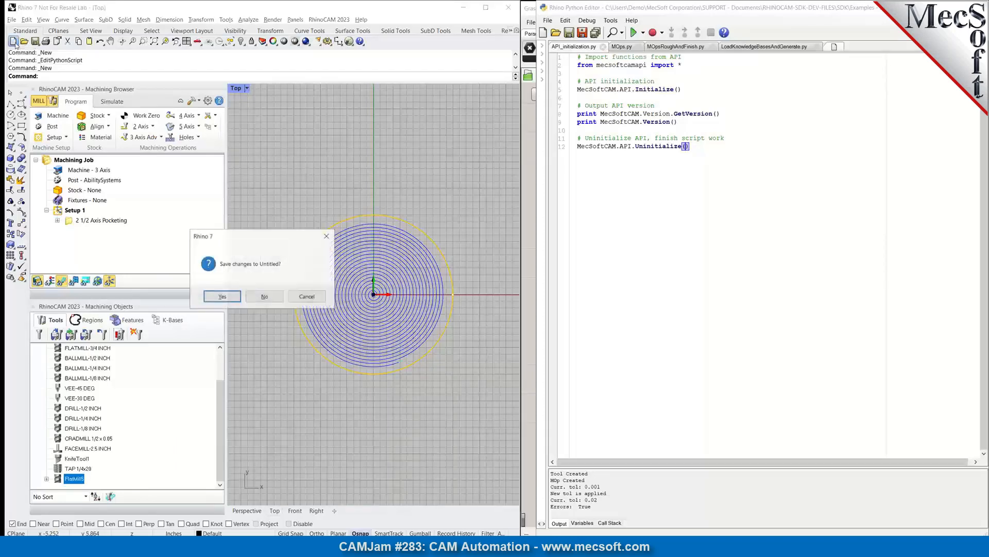
{"action": "left_click", "coordinate": [265, 297]}
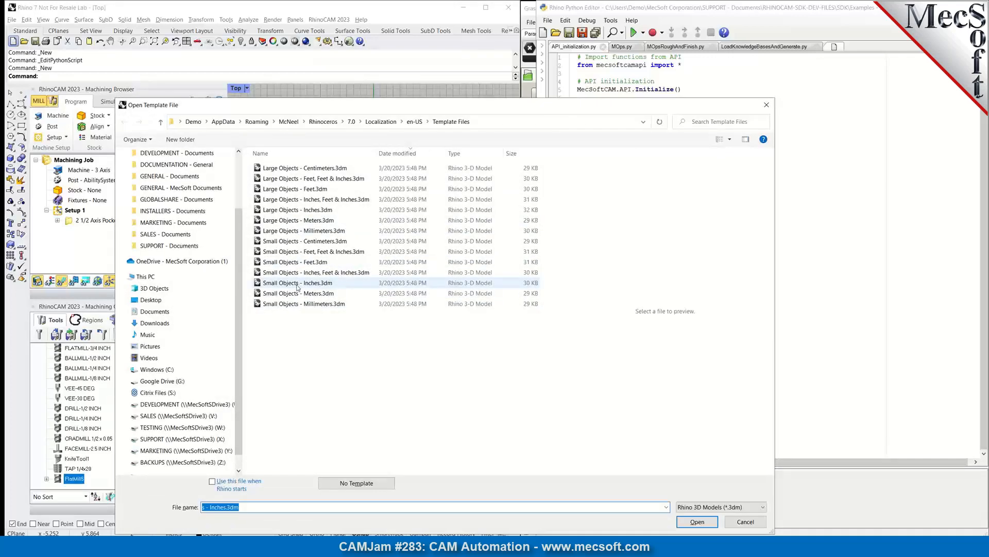
{"action": "double_click", "coordinate": [267, 283]}
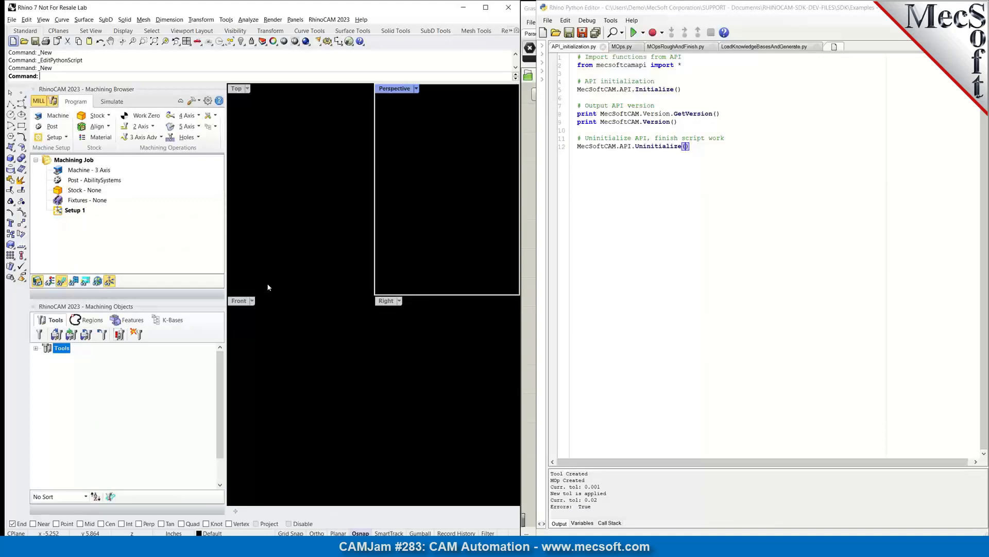
{"action": "double_click", "coordinate": [235, 89]}
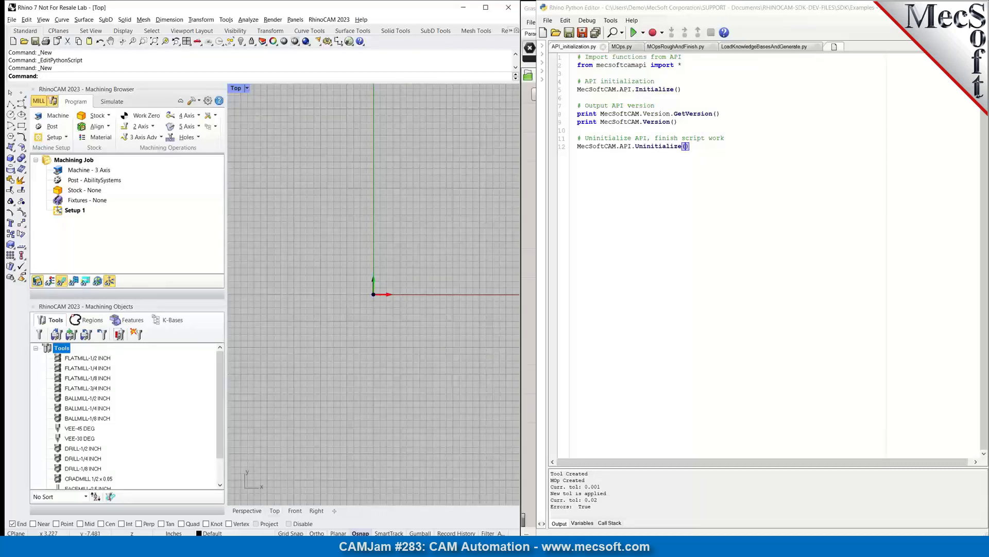
Switch to File Explorer and browse from the Rhino 7 program folder to the SDK folder under Plug-ins\RhinoCAM 2023 for R7
{"action": "mouse_move", "coordinate": [586, 546]}
{"action": "left_click", "coordinate": [586, 505]}
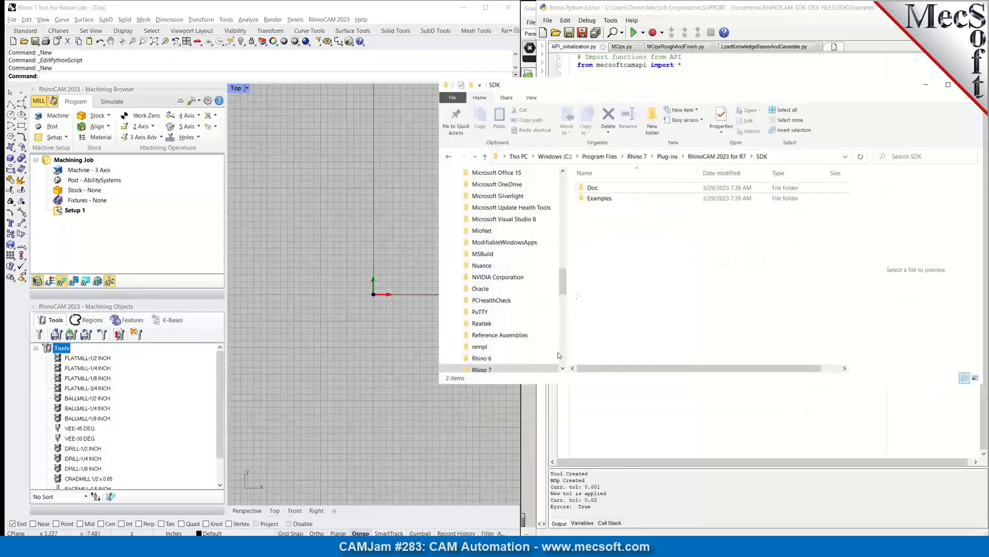
{"action": "left_click", "coordinate": [804, 156]}
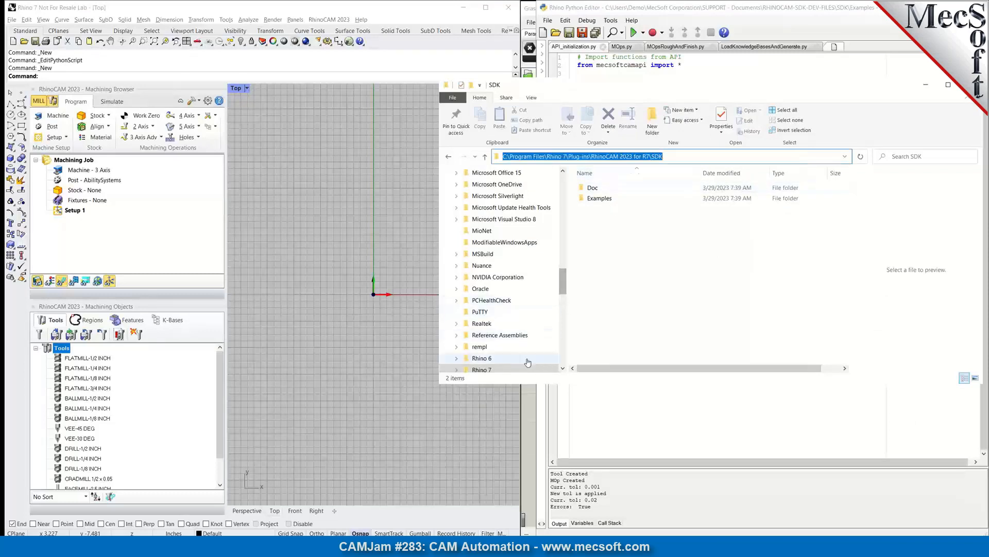
{"action": "left_click", "coordinate": [457, 370]}
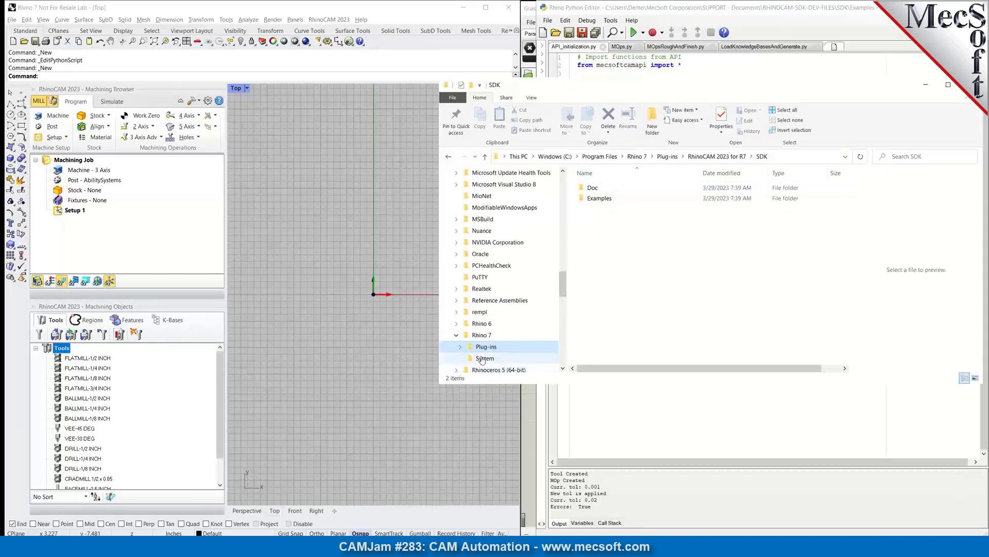
{"action": "left_click", "coordinate": [482, 335]}
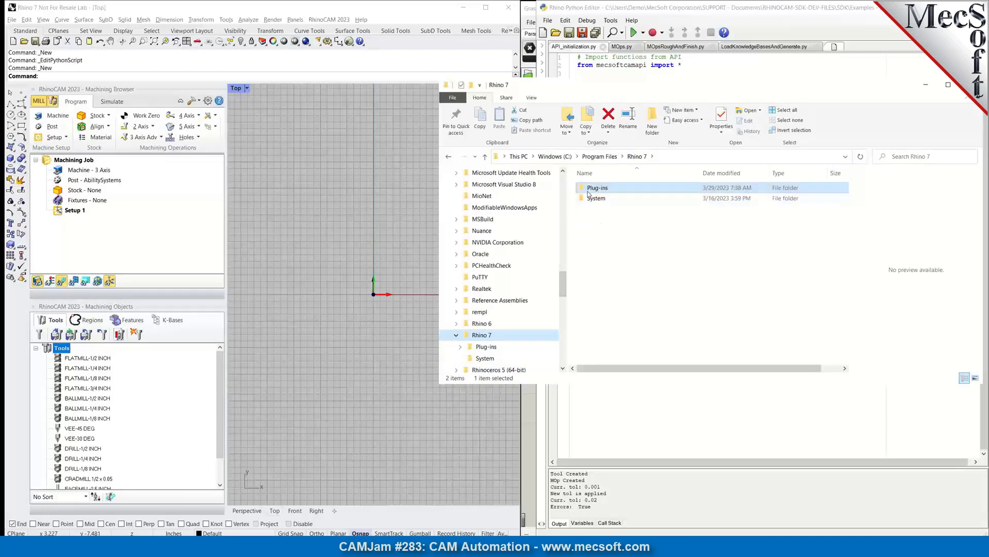
{"action": "double_click", "coordinate": [587, 191]}
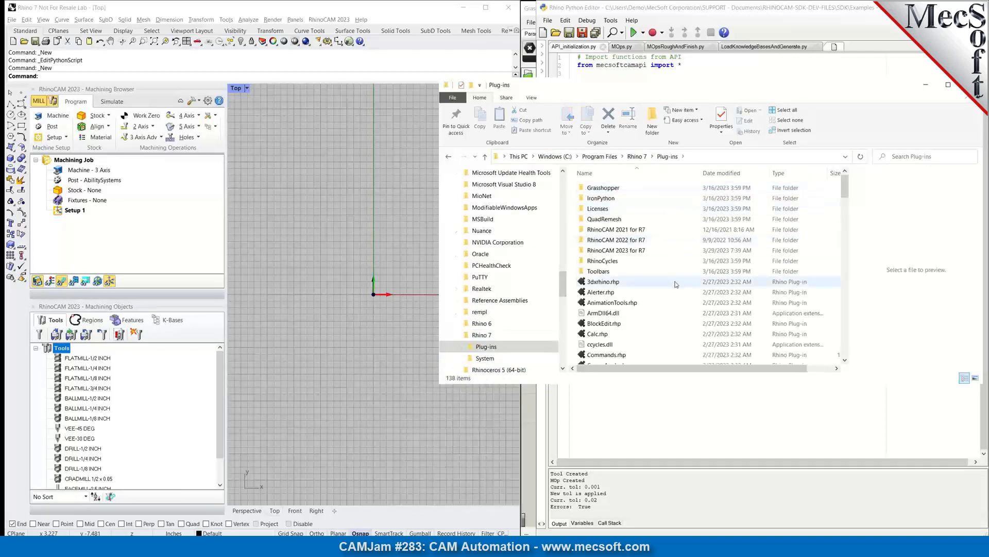
{"action": "double_click", "coordinate": [598, 251]}
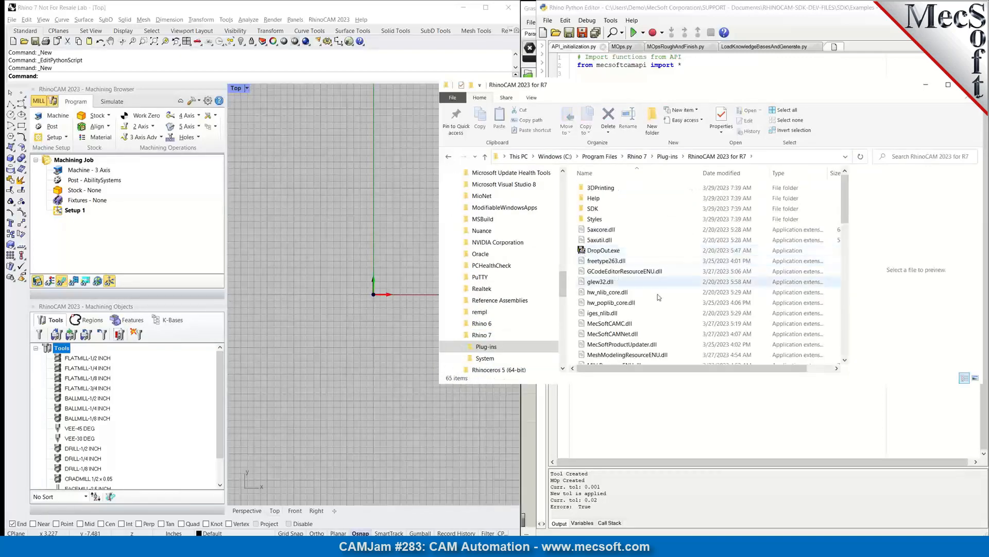
{"action": "double_click", "coordinate": [583, 209]}
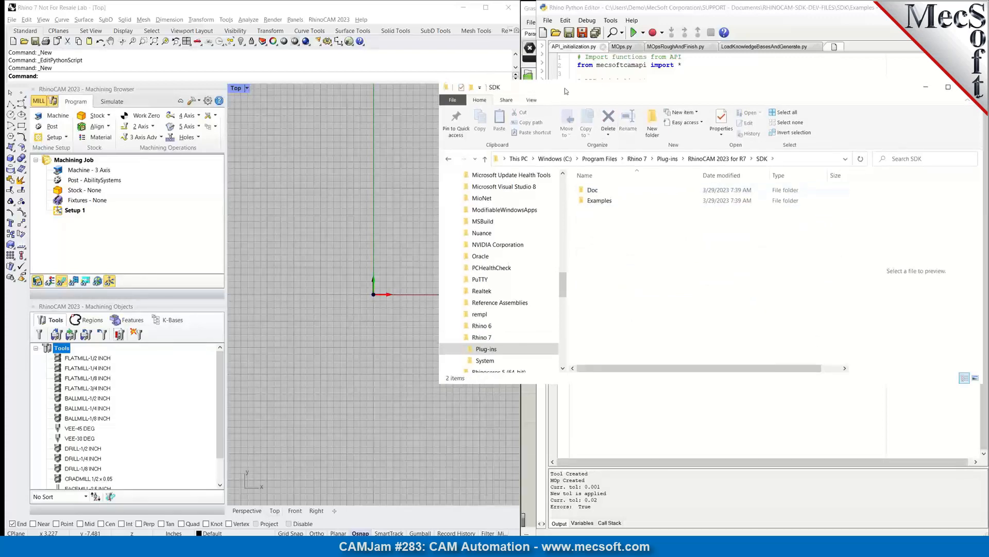
{"action": "left_click_drag", "start_coordinate": [566, 88], "coordinate": [370, 84]}
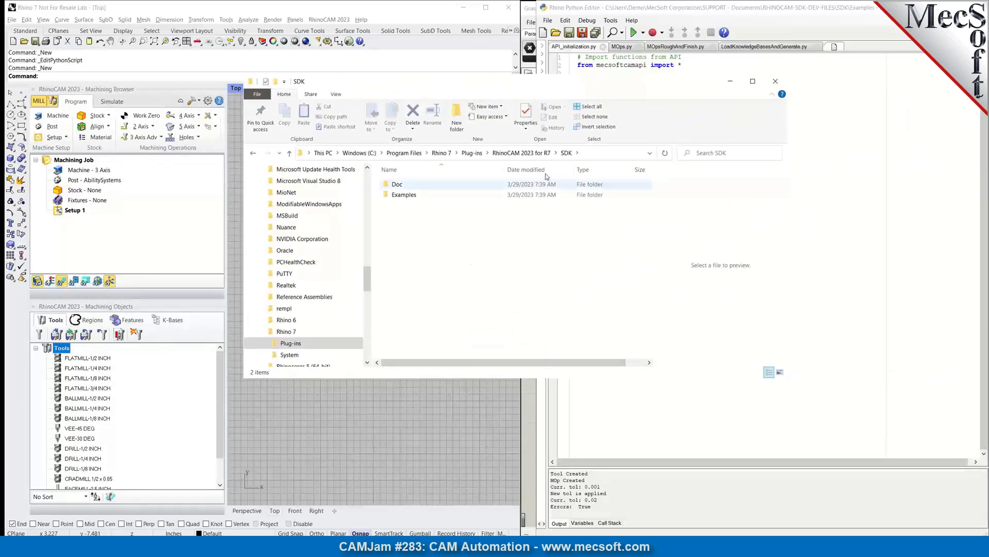
Open RhinoCAM API User doc.pdf from the SDK's Doc folder and view its opening page
{"action": "double_click", "coordinate": [392, 186]}
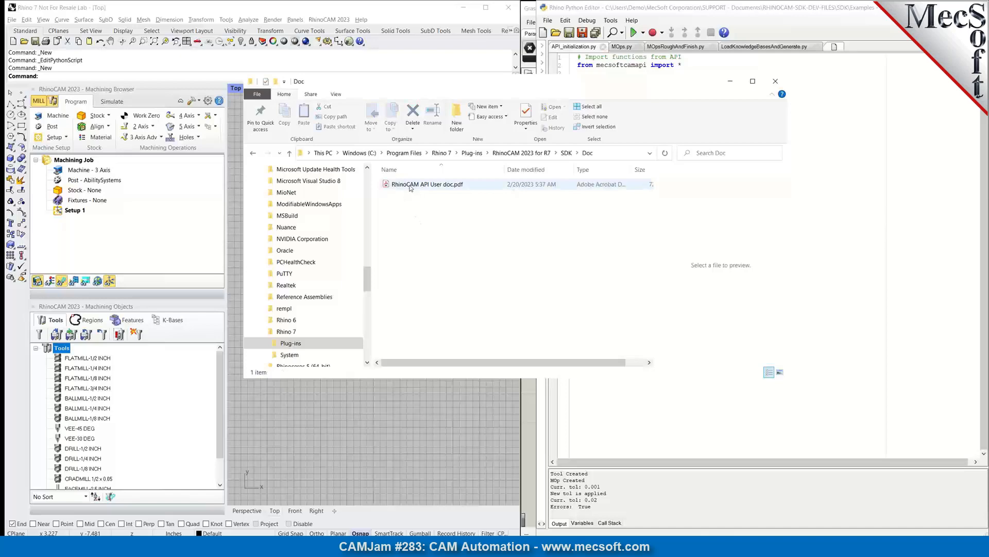
{"action": "double_click", "coordinate": [397, 187]}
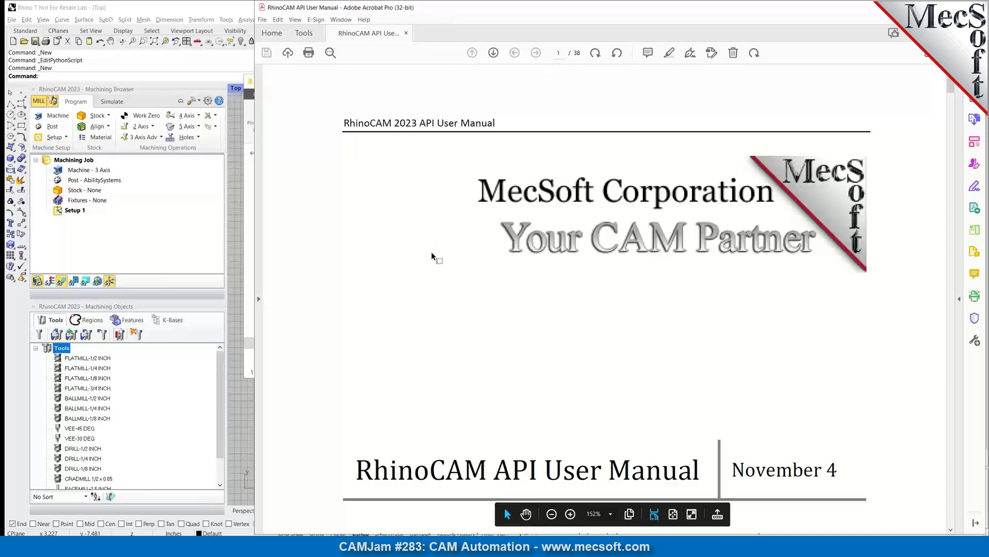
{"action": "scroll", "coordinate": [431, 252], "scroll_direction": "down", "scroll_amount": 6}
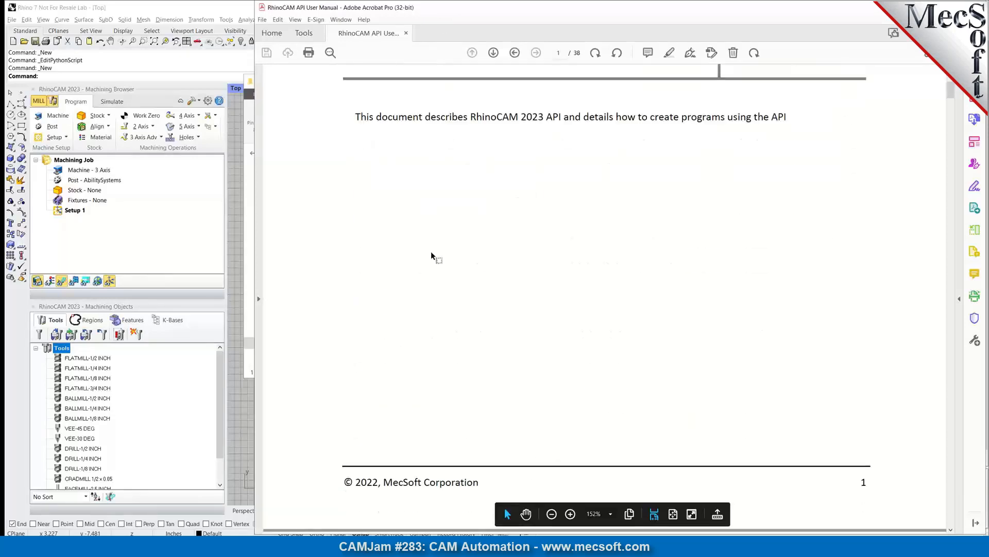
Read the API manual's introduction, overview, limitations, prerequisites, installation and licensing sections
{"action": "scroll", "coordinate": [431, 251], "scroll_direction": "down", "scroll_amount": 10}
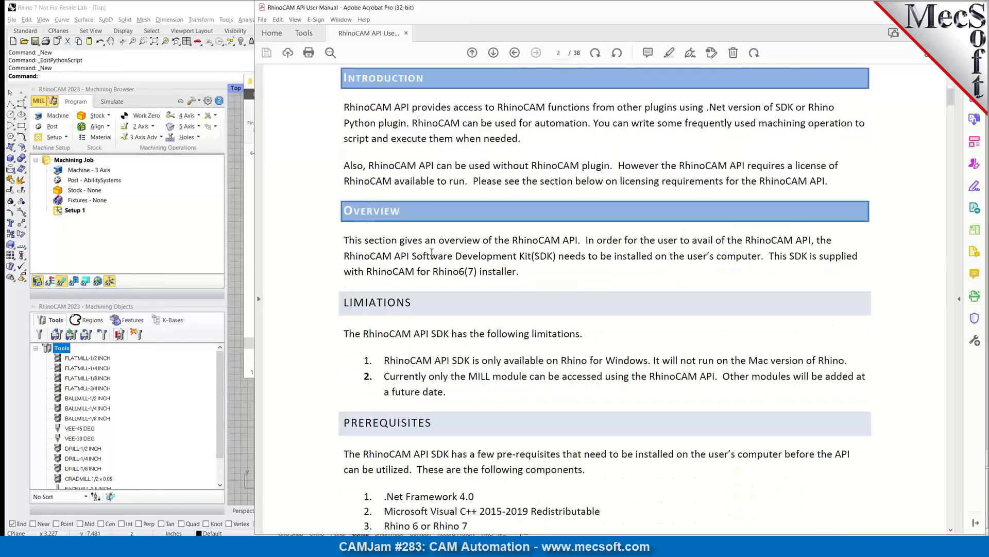
{"action": "scroll", "coordinate": [432, 251], "scroll_direction": "down", "scroll_amount": 5}
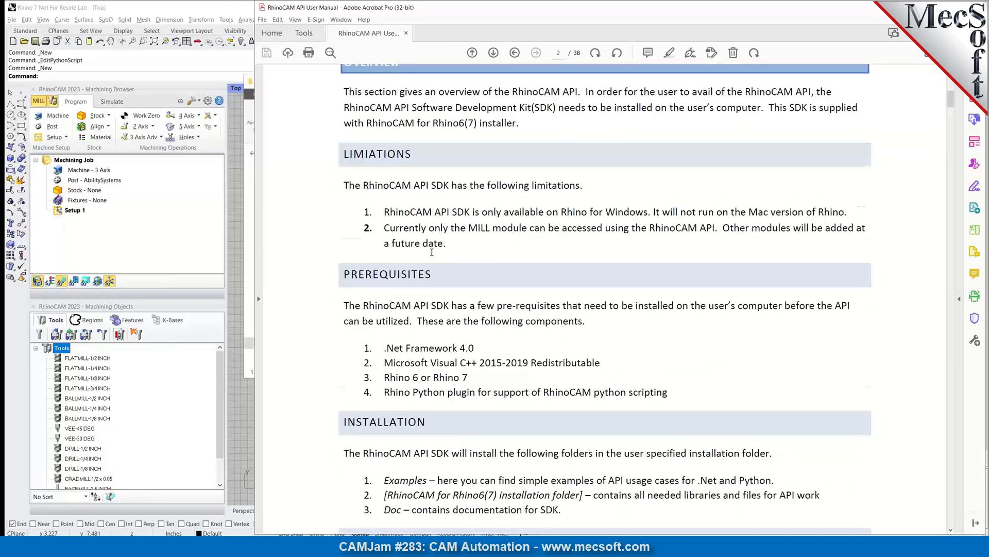
{"action": "scroll", "coordinate": [432, 251], "scroll_direction": "down", "scroll_amount": 3}
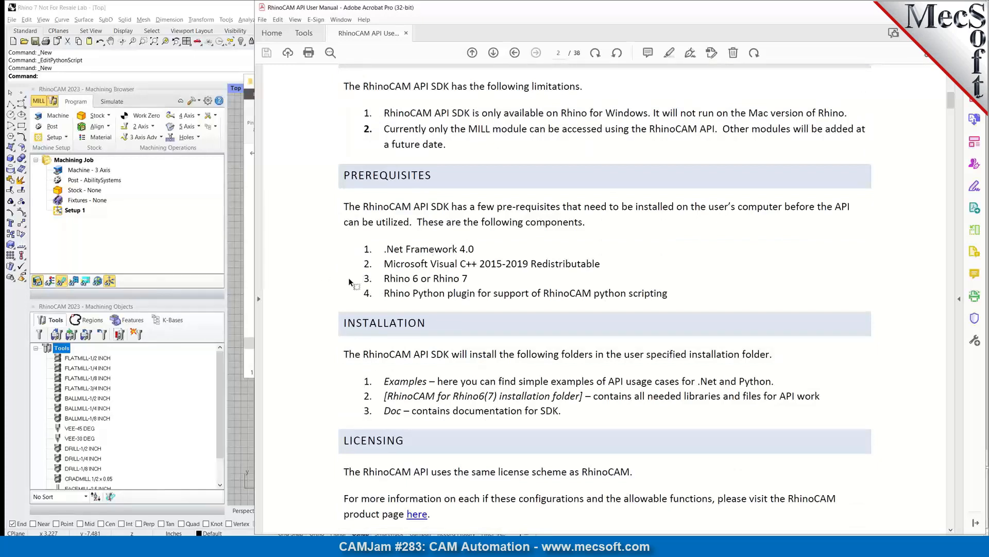
{"action": "scroll", "coordinate": [350, 282], "scroll_direction": "down", "scroll_amount": 3}
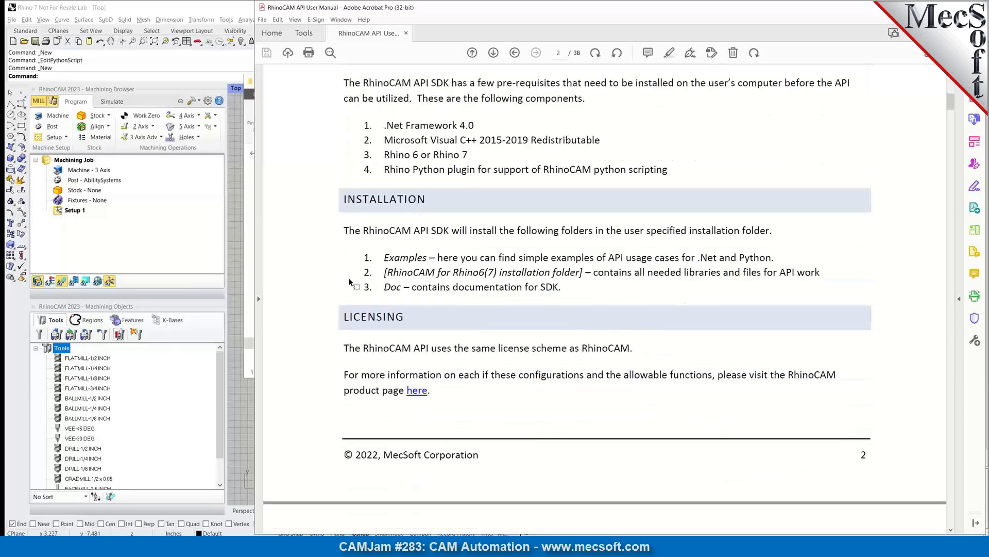
Read the manual's guidance on programming with the RhinoCAM API, covering .Net and Rhino Python project setup and the program structure examples
{"action": "scroll", "coordinate": [350, 281], "scroll_direction": "down", "scroll_amount": 10}
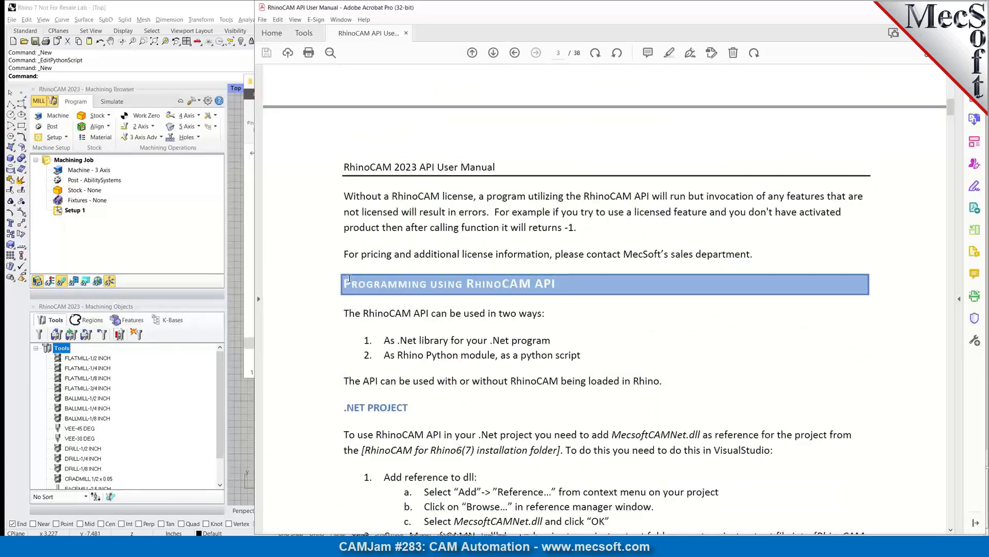
{"action": "scroll", "coordinate": [350, 281], "scroll_direction": "down", "scroll_amount": 6}
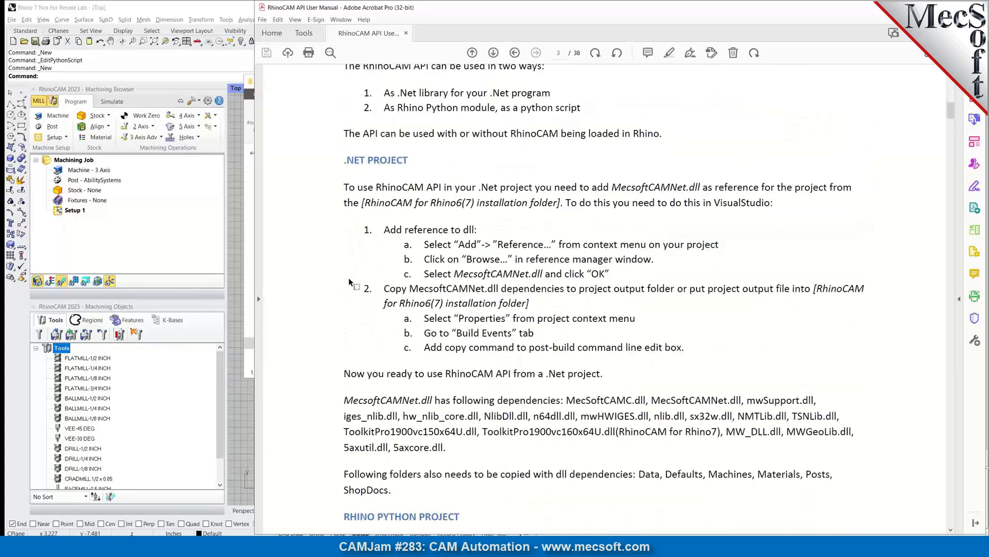
{"action": "scroll", "coordinate": [350, 282], "scroll_direction": "down", "scroll_amount": 4}
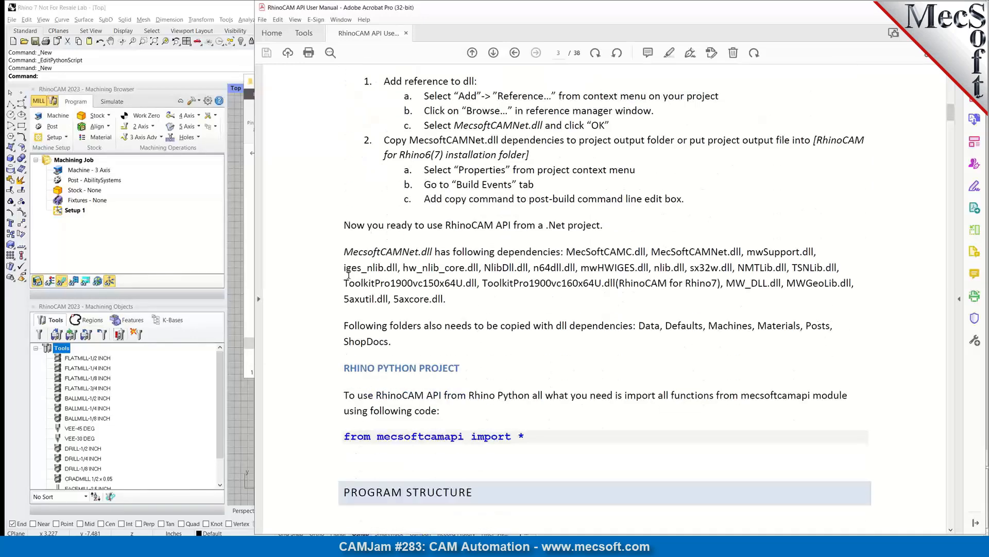
{"action": "scroll", "coordinate": [349, 275], "scroll_direction": "down", "scroll_amount": 2}
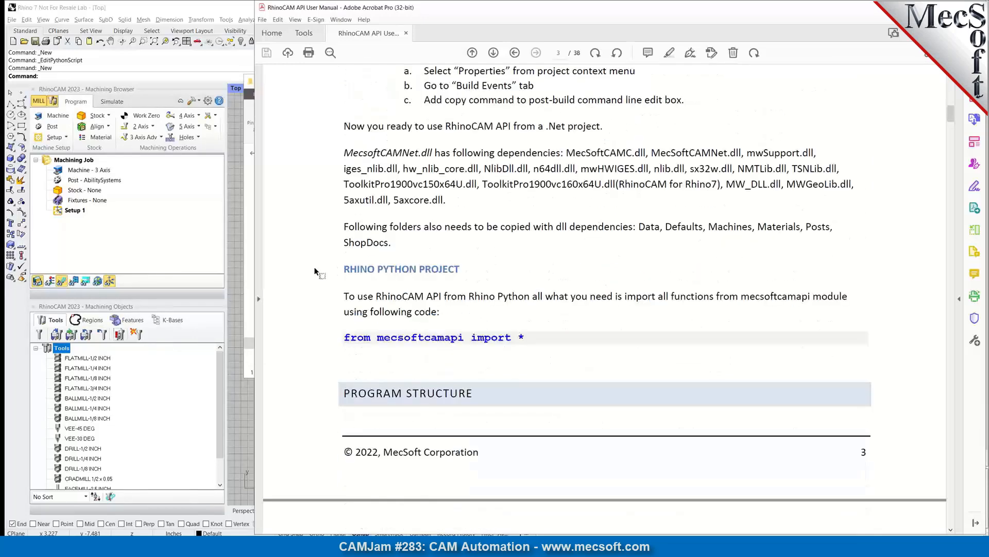
{"action": "scroll", "coordinate": [308, 269], "scroll_direction": "down", "scroll_amount": 4}
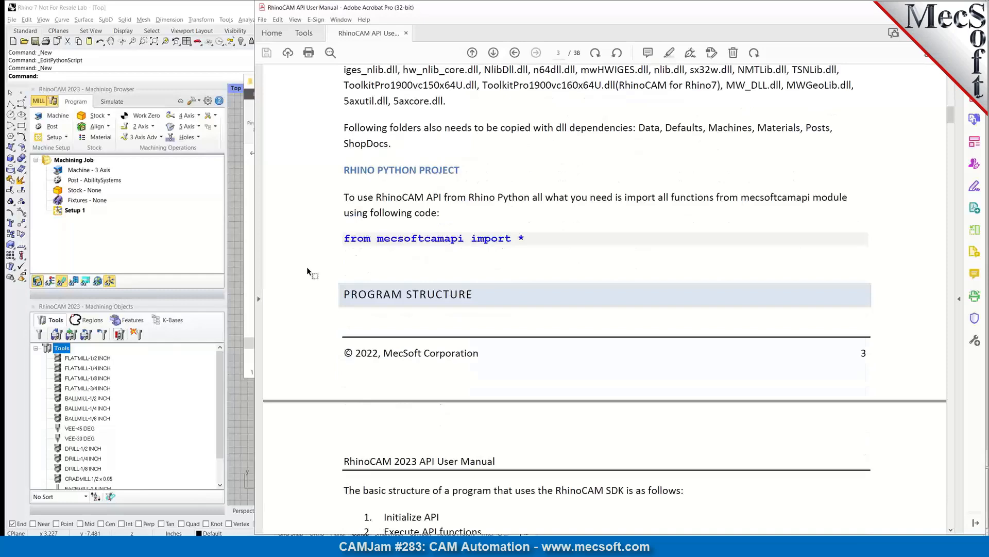
{"action": "scroll", "coordinate": [308, 267], "scroll_direction": "down", "scroll_amount": 3}
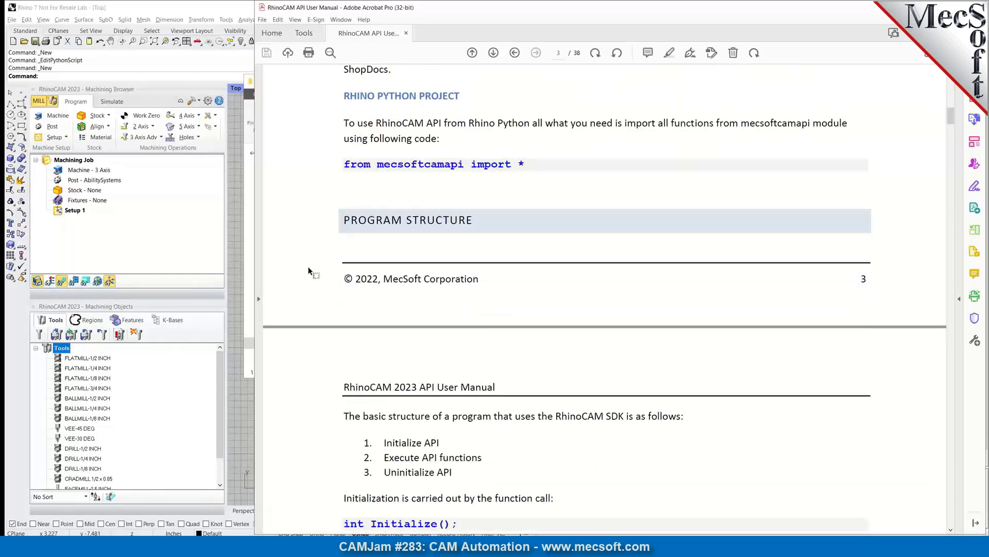
{"action": "scroll", "coordinate": [309, 268], "scroll_direction": "down", "scroll_amount": 15}
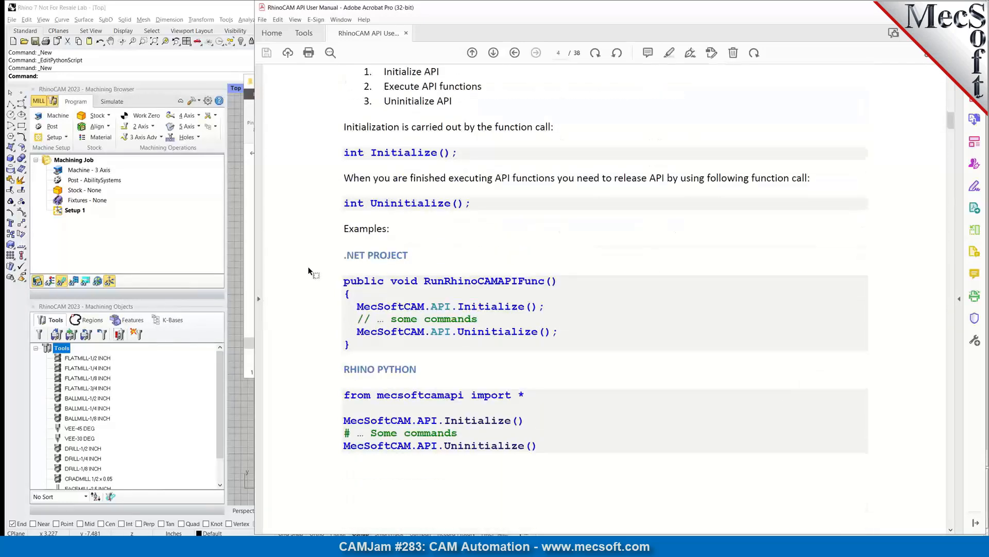
{"action": "scroll", "coordinate": [312, 268], "scroll_direction": "down", "scroll_amount": 5}
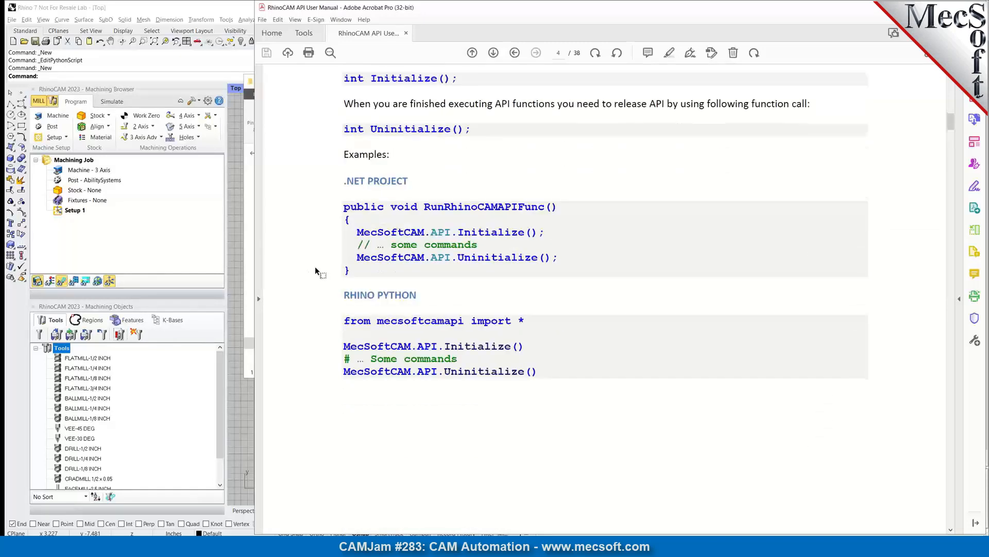
Examine the manual's API Methods section, from CAM module selection and SDK version through the Stock Model Manager methods
{"action": "scroll", "coordinate": [315, 268], "scroll_direction": "down", "scroll_amount": 1}
{"action": "scroll", "coordinate": [304, 269], "scroll_direction": "down", "scroll_amount": 20}
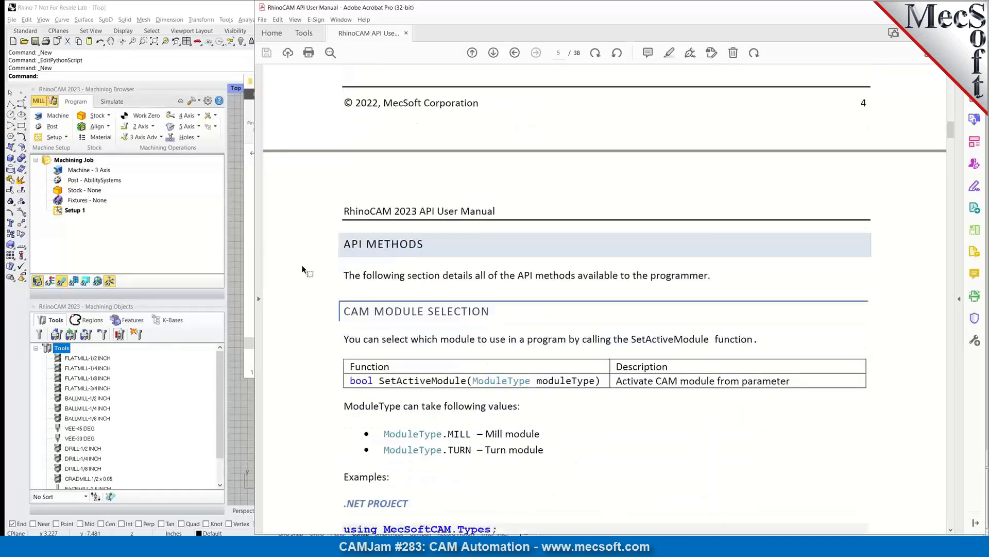
{"action": "scroll", "coordinate": [304, 270], "scroll_direction": "down", "scroll_amount": 3}
{"action": "scroll", "coordinate": [302, 269], "scroll_direction": "down", "scroll_amount": 8}
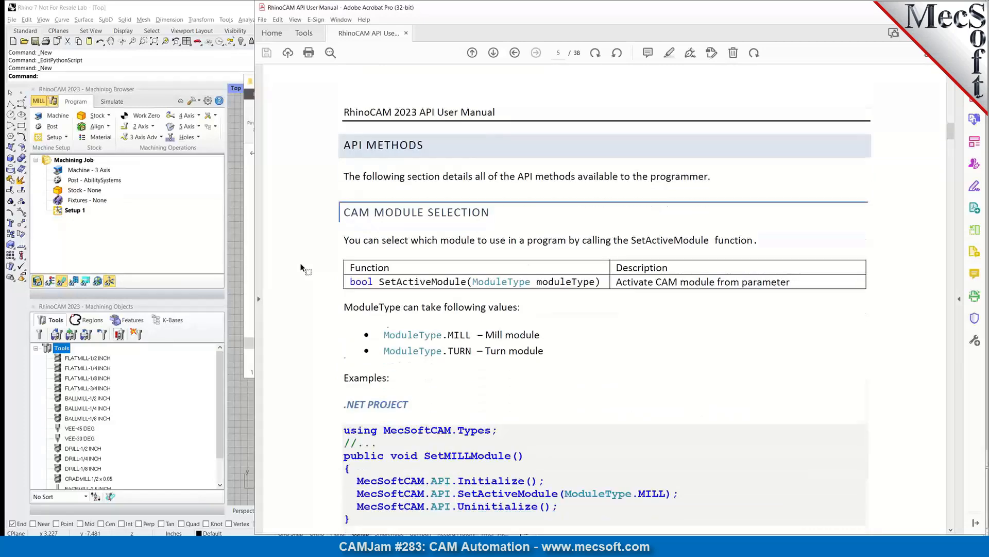
{"action": "scroll", "coordinate": [302, 267], "scroll_direction": "down", "scroll_amount": 20}
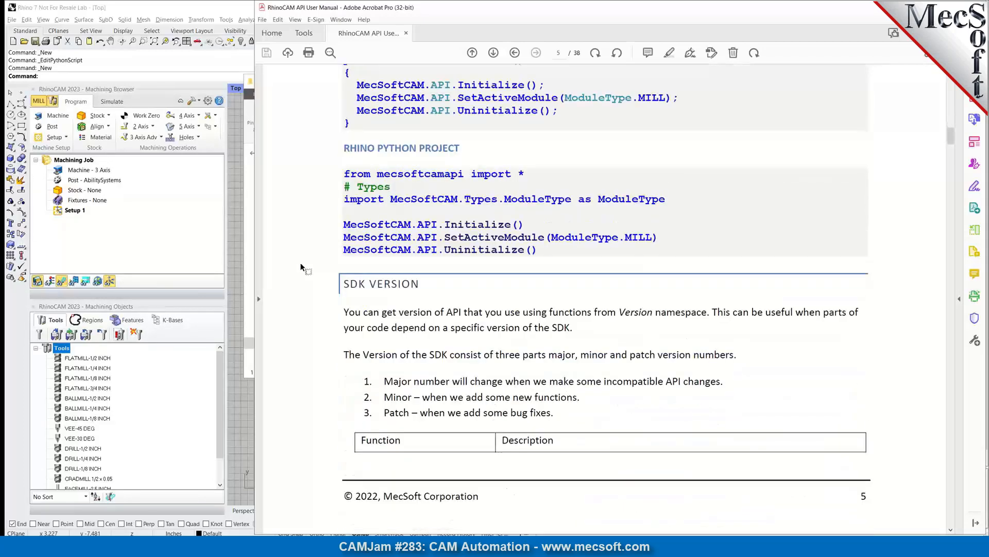
{"action": "scroll", "coordinate": [301, 266], "scroll_direction": "down", "scroll_amount": 20}
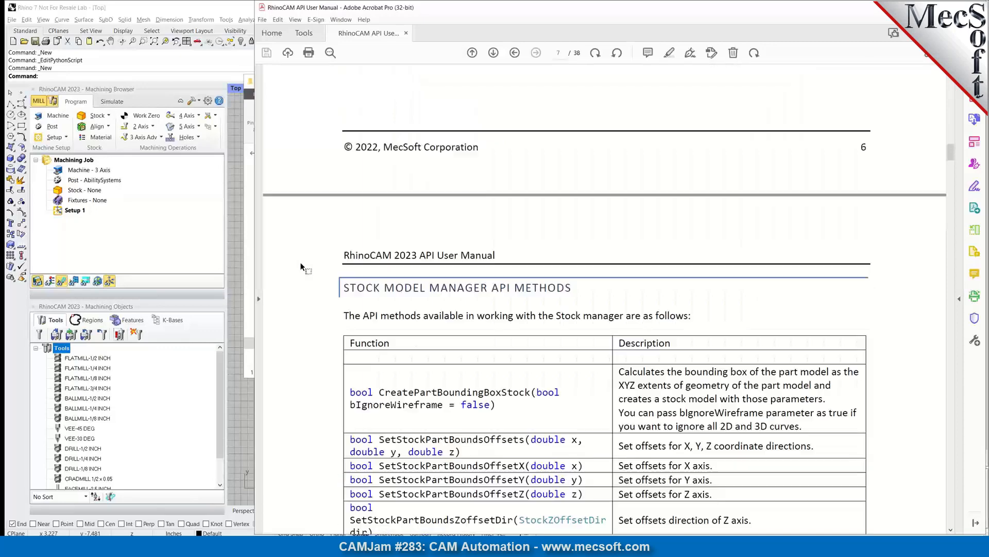
{"action": "scroll", "coordinate": [301, 262], "scroll_direction": "down", "scroll_amount": 13}
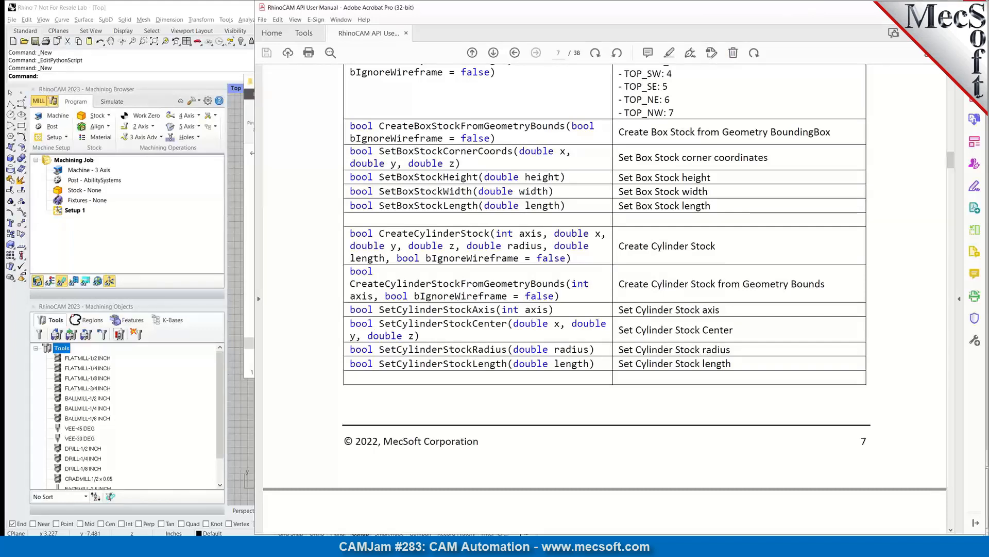
Close the API manual and the Doc folder window, and shift the Rhino Python Editor window slightly beside the Rhino window
{"action": "left_click", "coordinate": [975, 6]}
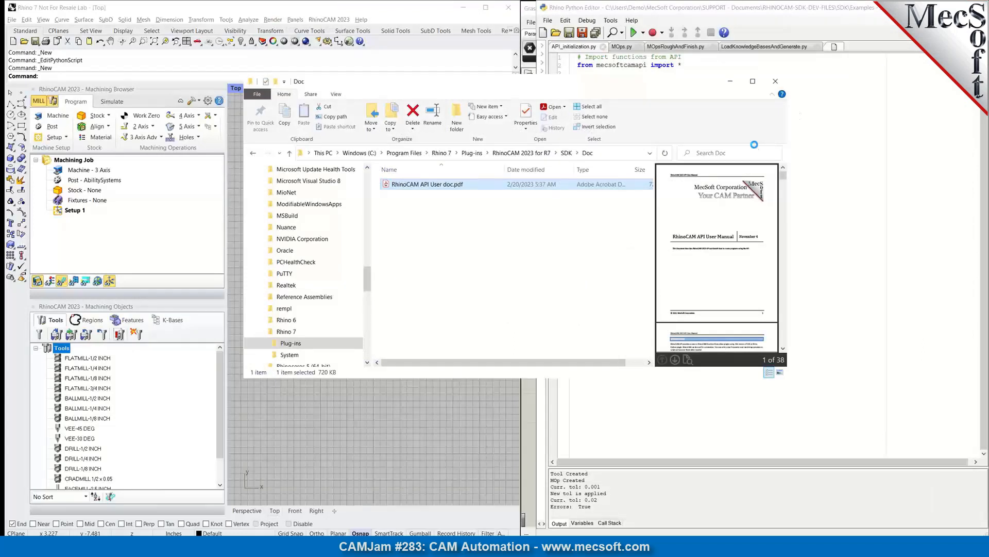
{"action": "left_click", "coordinate": [776, 81]}
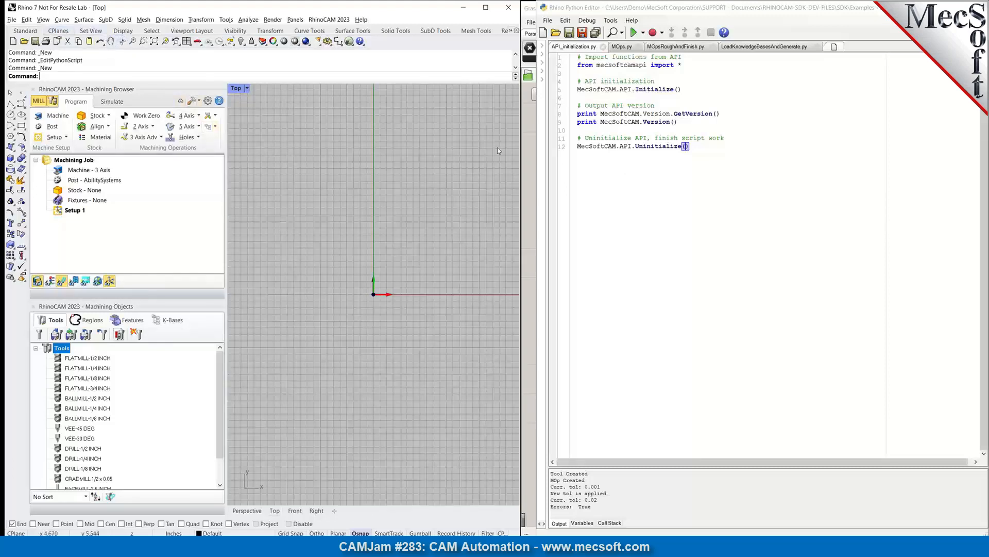
{"action": "left_click_drag", "start_coordinate": [728, 12], "coordinate": [719, 13]}
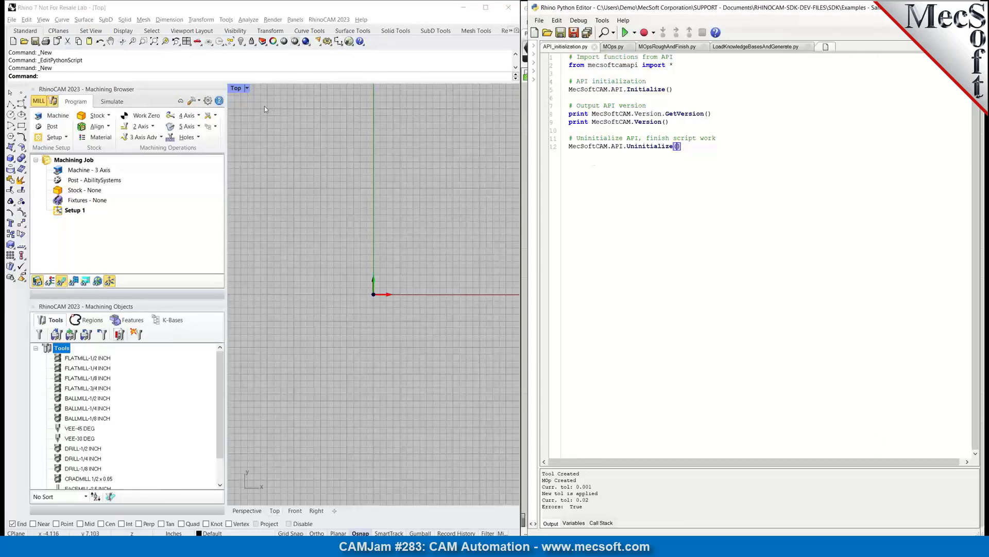
View Rhino's PythonScript Run and Edit commands without choosing either, and return to the API_initialization.py script in the editor
{"action": "left_click", "coordinate": [225, 21]}
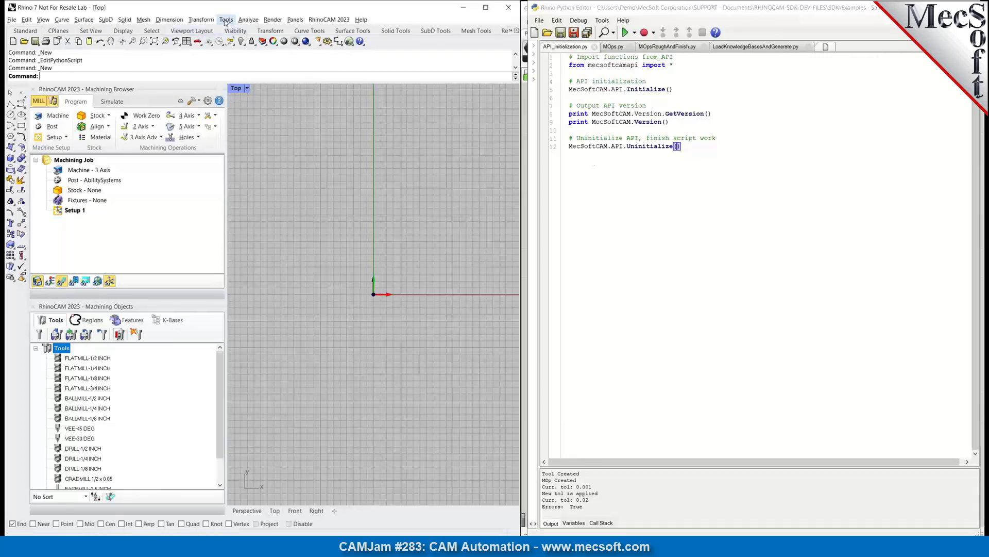
{"action": "mouse_move", "coordinate": [252, 76]}
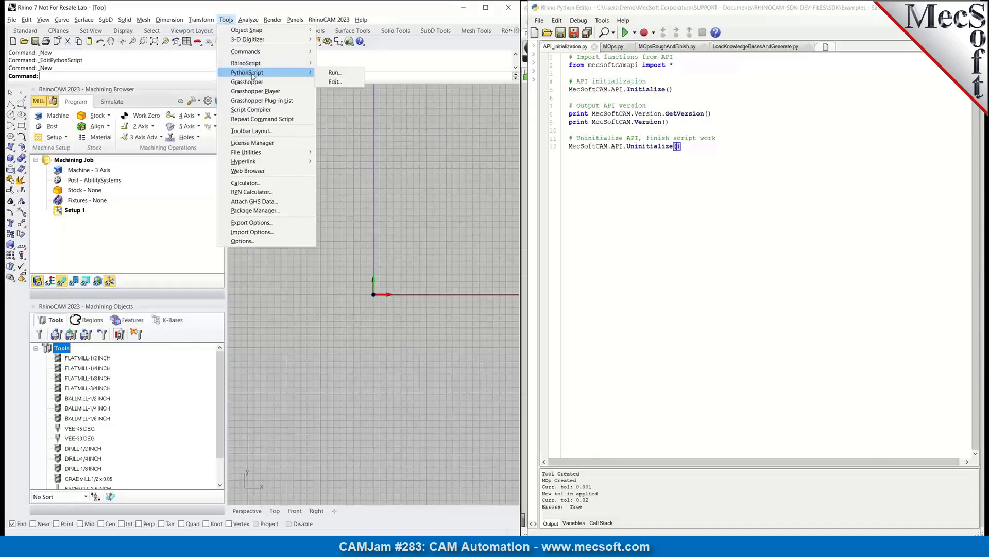
{"action": "left_click", "coordinate": [671, 226]}
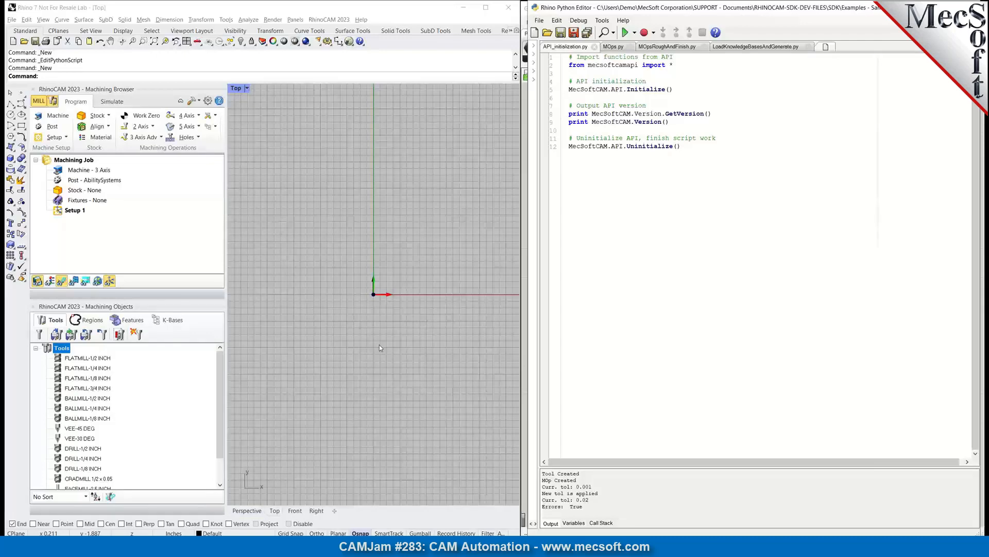
Open a new File Explorer window and browse the C: drive to the Rhino 7 folder in Program Files
{"action": "key", "text": "super+e"}
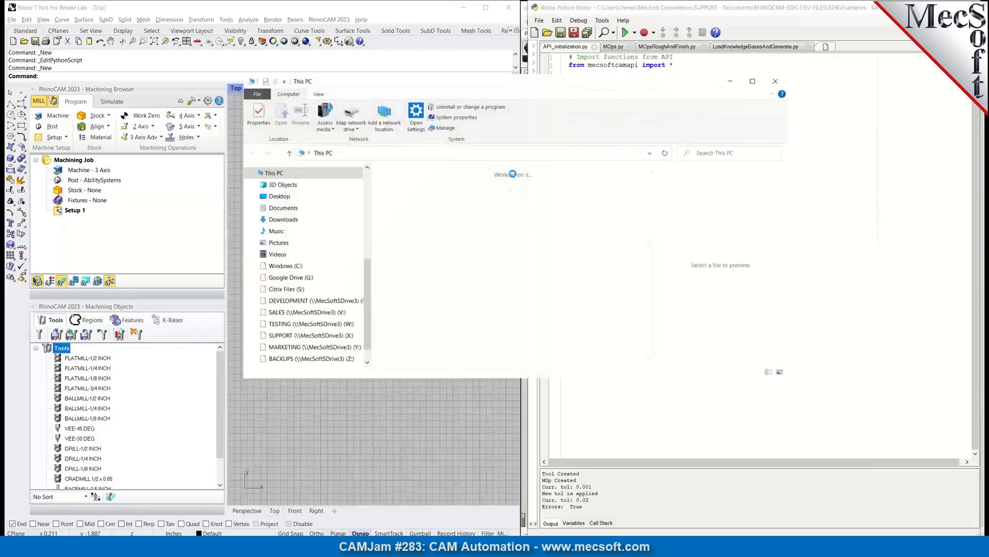
{"action": "scroll", "coordinate": [326, 320], "scroll_direction": "down", "scroll_amount": 3}
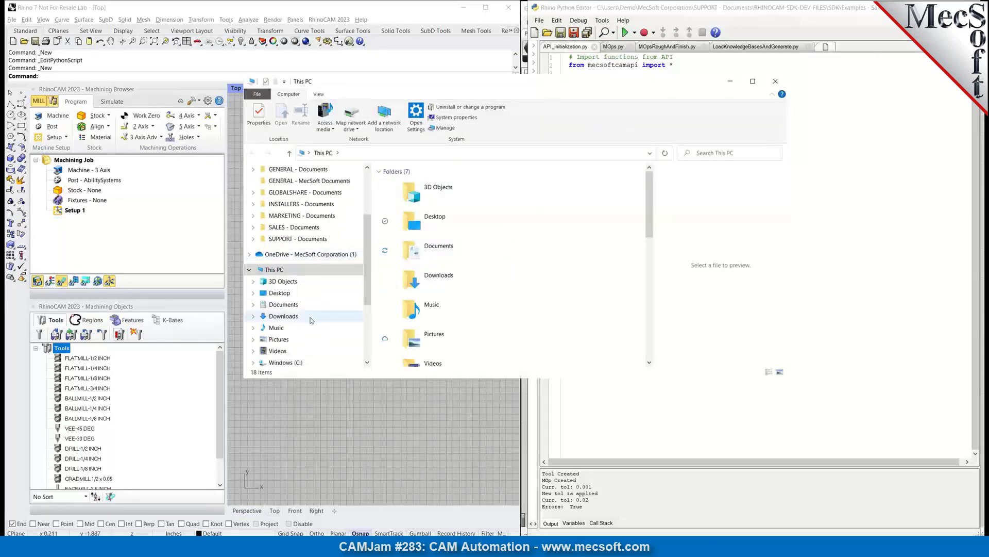
{"action": "left_click", "coordinate": [288, 363]}
{"action": "scroll", "coordinate": [401, 212], "scroll_direction": "down", "scroll_amount": 2}
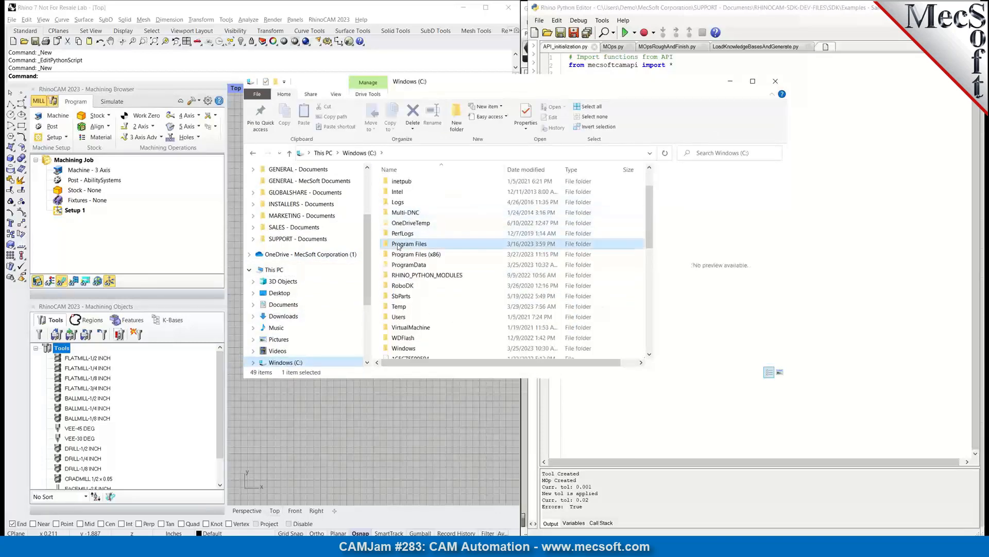
{"action": "double_click", "coordinate": [407, 244]}
{"action": "scroll", "coordinate": [460, 306], "scroll_direction": "down", "scroll_amount": 10}
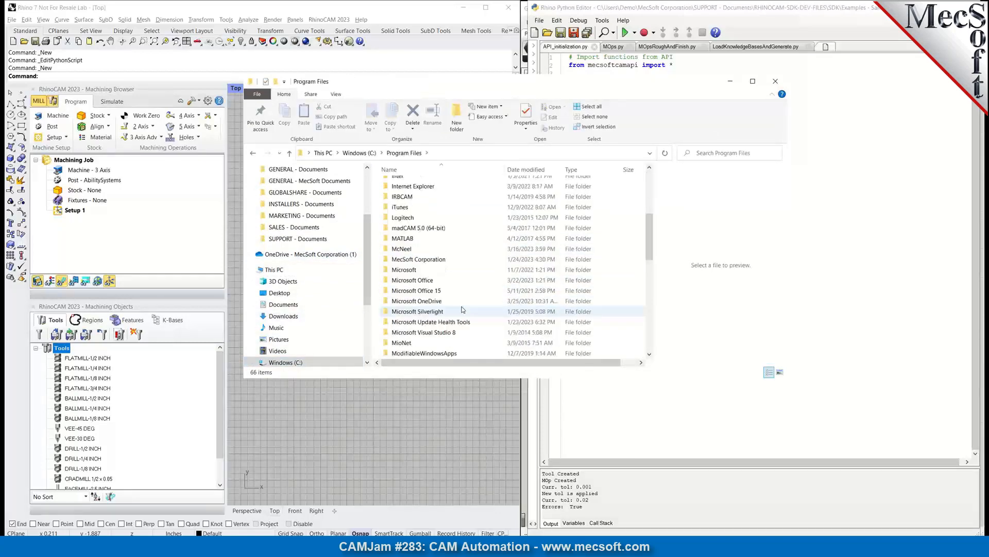
{"action": "scroll", "coordinate": [460, 278], "scroll_direction": "down", "scroll_amount": 3}
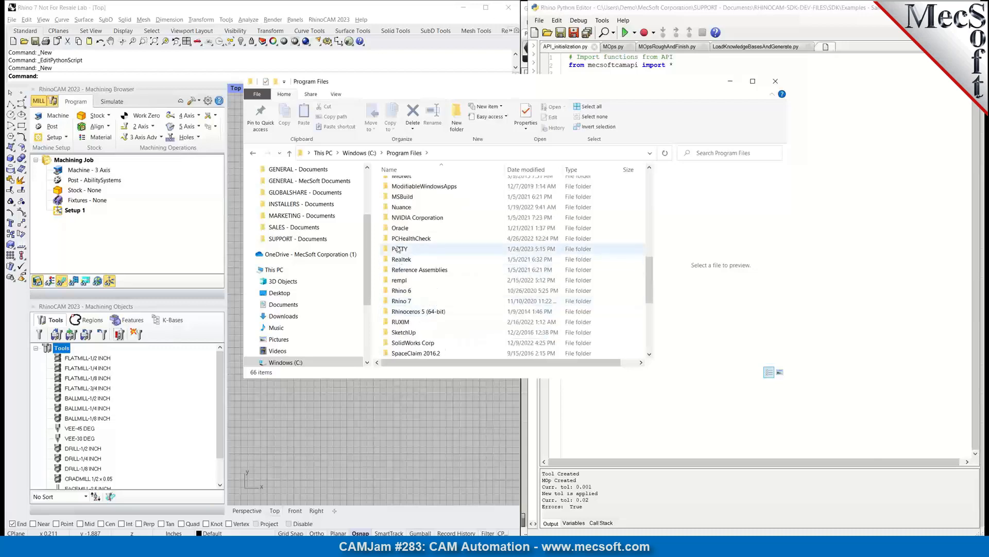
{"action": "scroll", "coordinate": [458, 264], "scroll_direction": "up", "scroll_amount": 4}
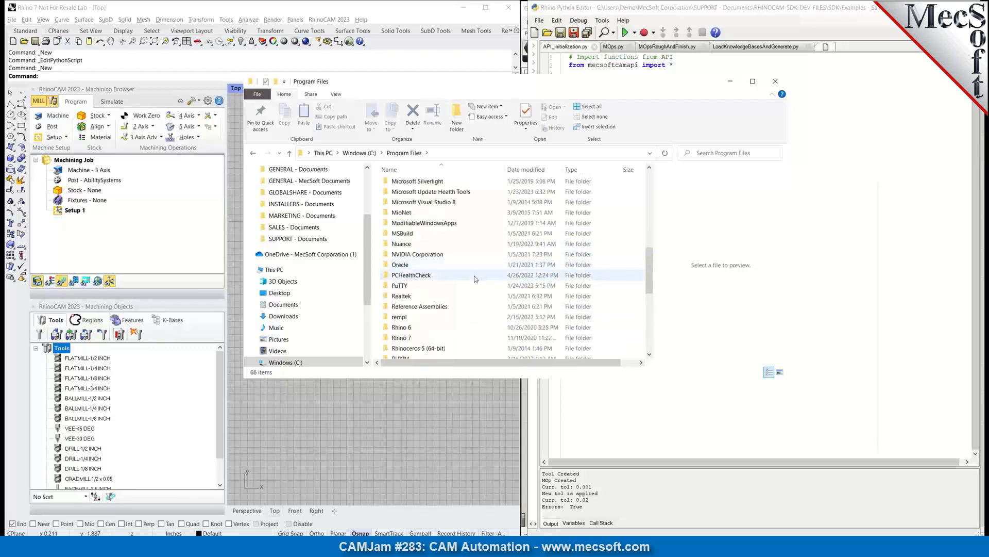
{"action": "double_click", "coordinate": [396, 339]}
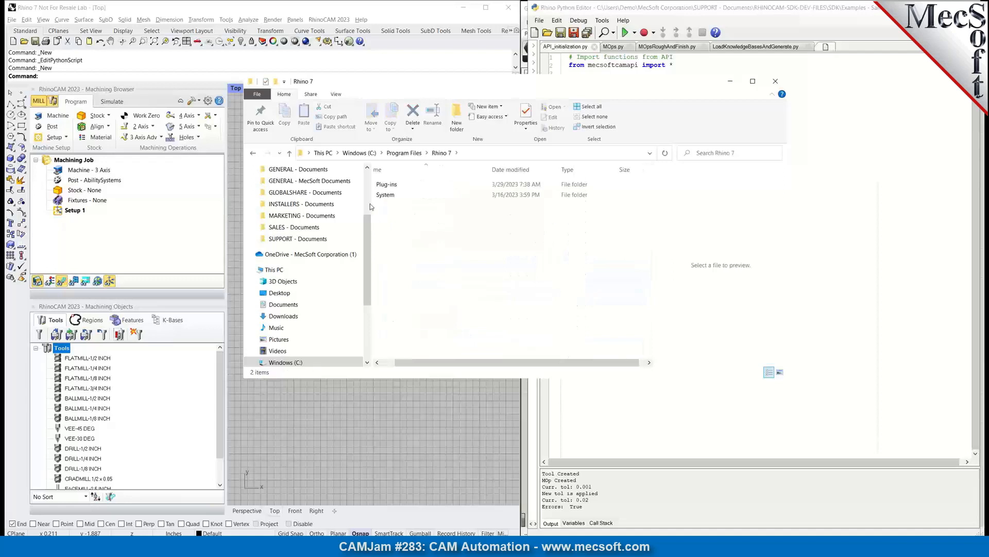
Browse through Plug-ins\RhinoCAM 2023 for R7 to SDK\Examples\Python, view the sample scripts, and close File Explorer
{"action": "double_click", "coordinate": [379, 186]}
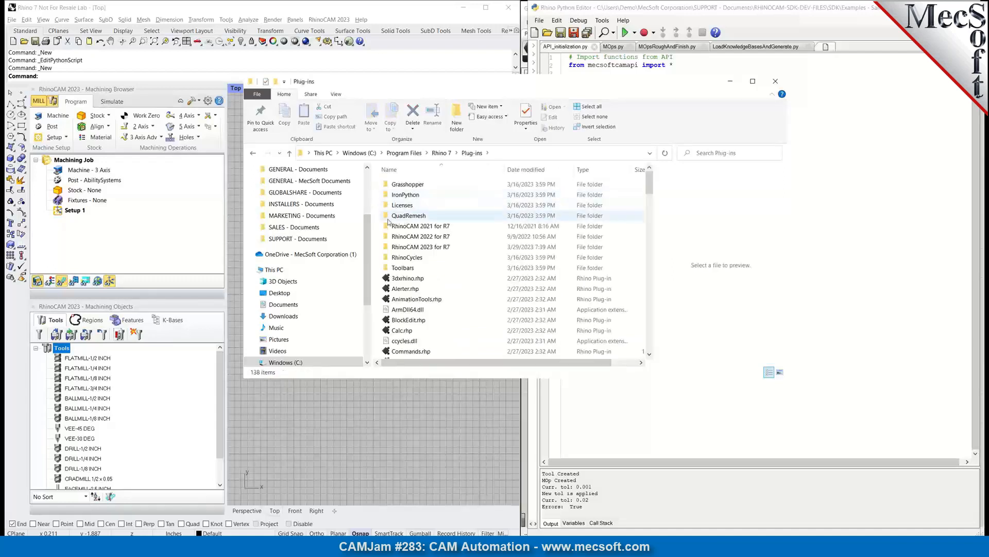
{"action": "left_click", "coordinate": [389, 247]}
{"action": "double_click", "coordinate": [389, 246]}
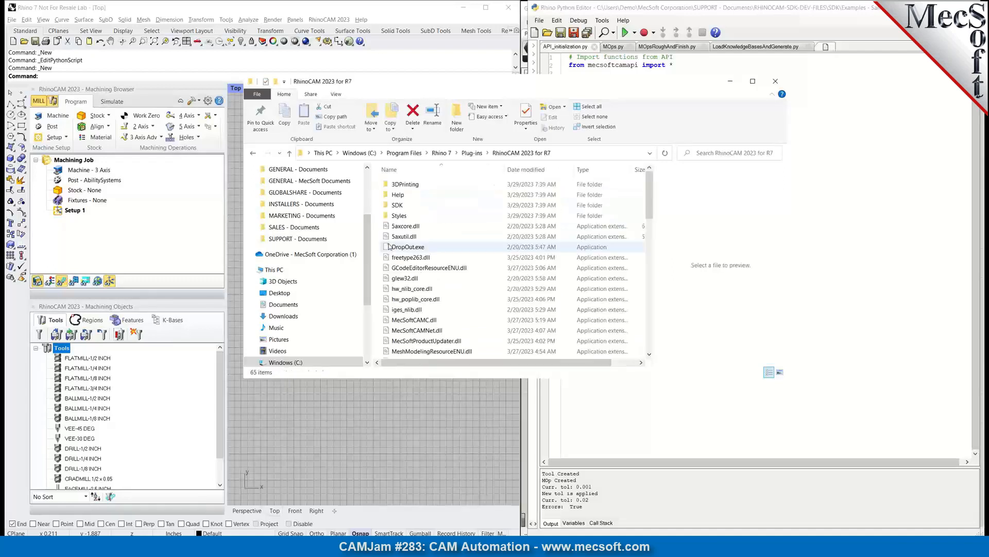
{"action": "double_click", "coordinate": [388, 205]}
{"action": "double_click", "coordinate": [397, 195]}
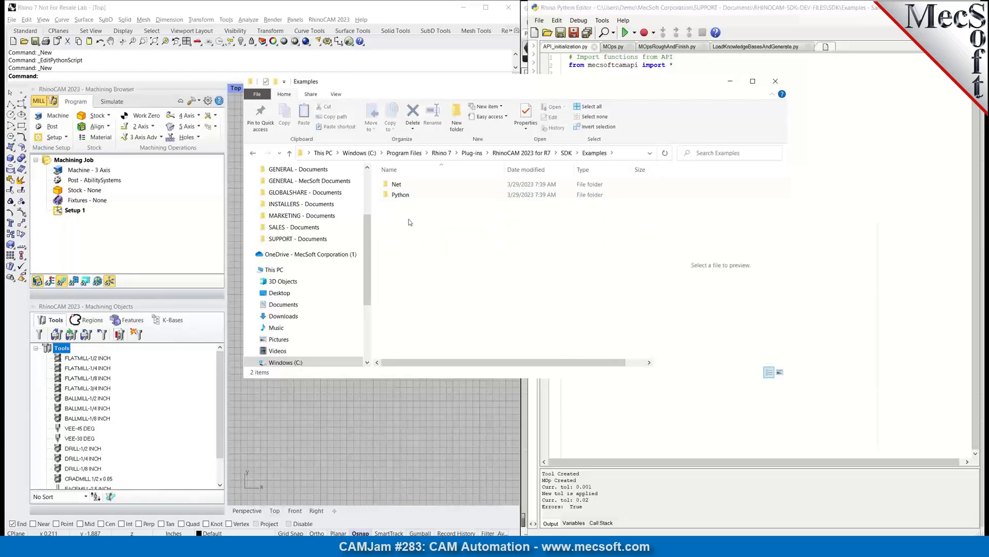
{"action": "double_click", "coordinate": [388, 198]}
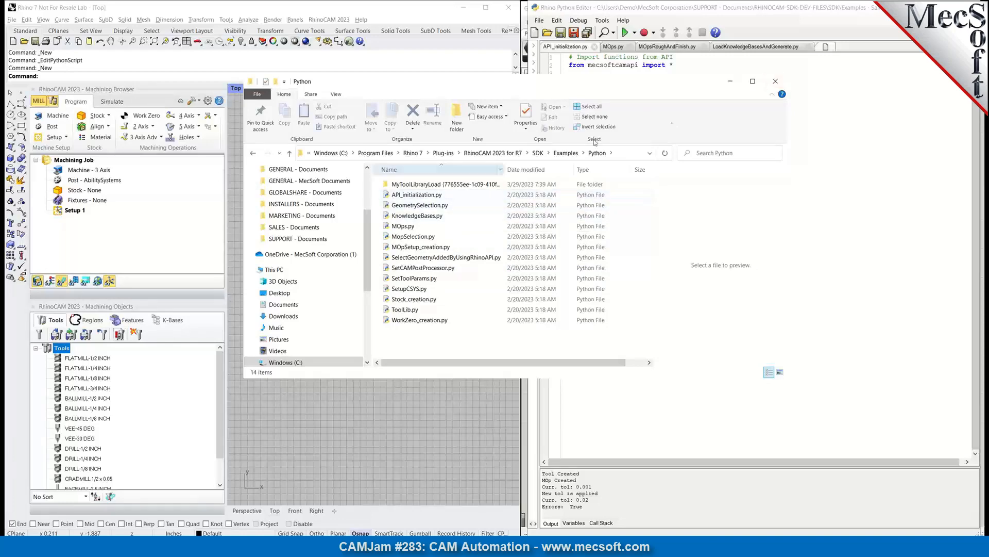
{"action": "left_click", "coordinate": [776, 81]}
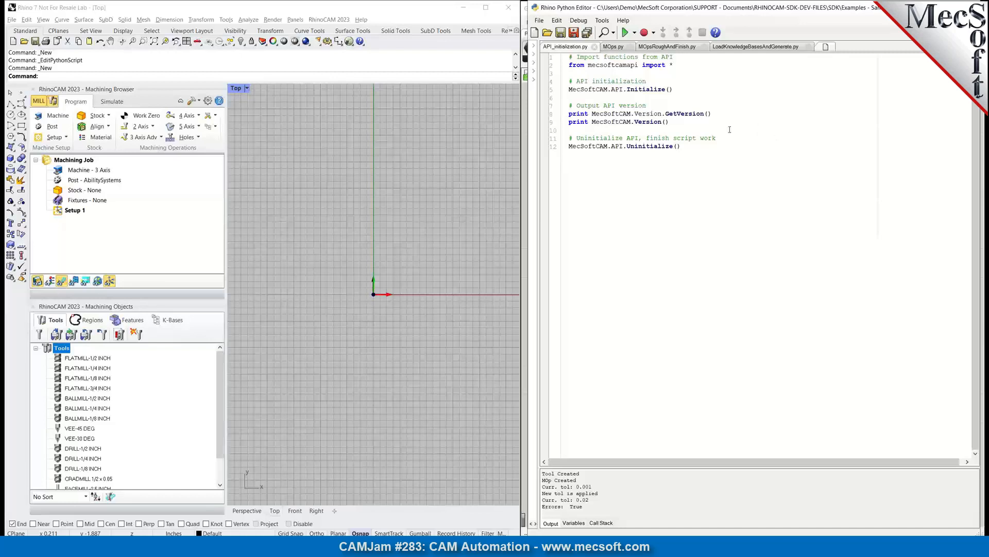
Review the MOps.py script's imports, API initialization and the CreateMillTool and SetActiveTool calls for the ball mill tool
{"action": "left_click", "coordinate": [613, 47]}
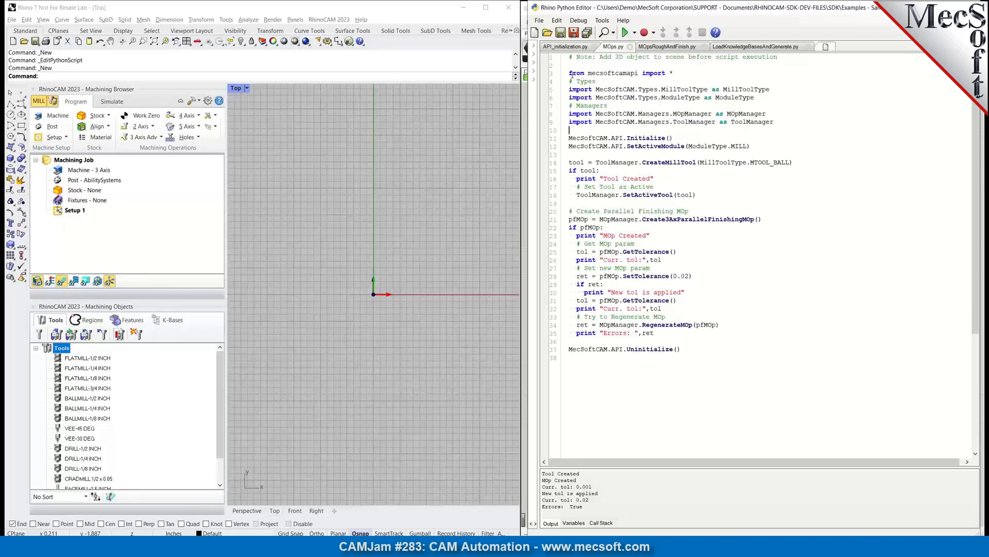
{"action": "left_click_drag", "start_coordinate": [570, 73], "coordinate": [788, 152]}
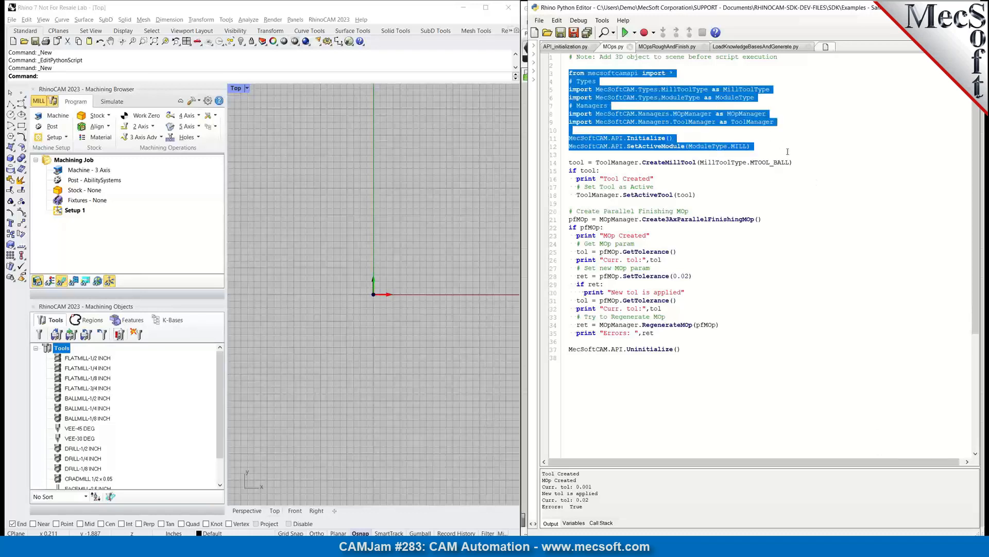
{"action": "left_click", "coordinate": [828, 268]}
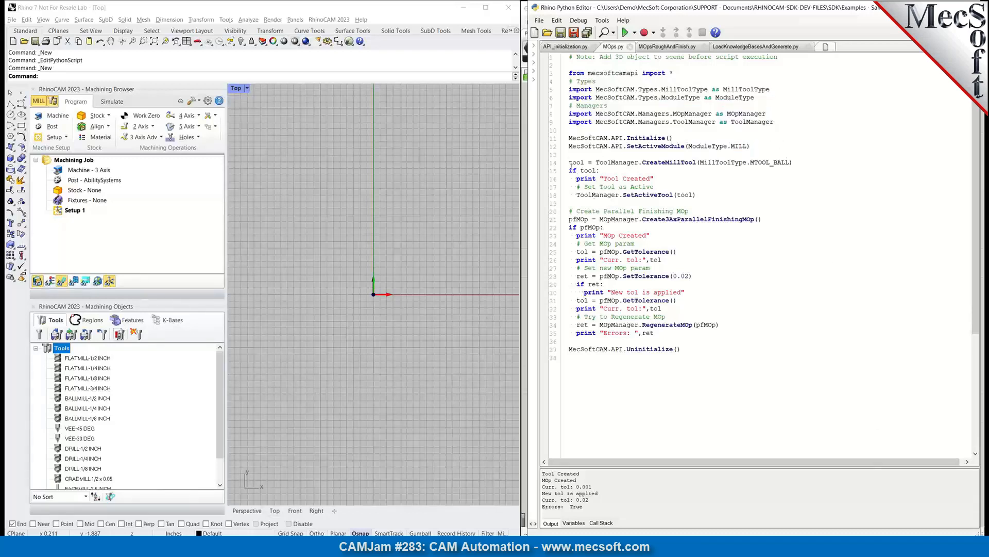
{"action": "left_click_drag", "start_coordinate": [570, 163], "coordinate": [697, 194]}
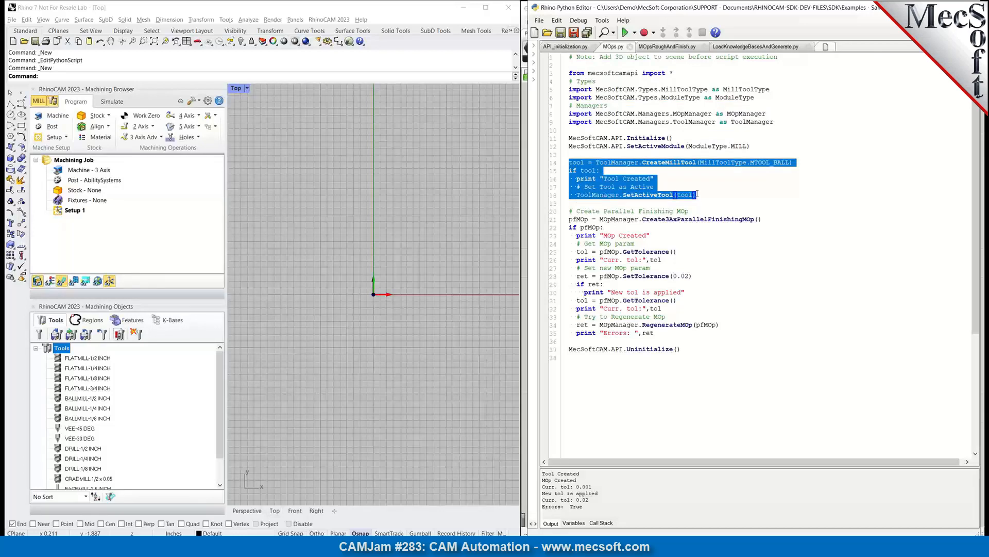
{"action": "left_click", "coordinate": [741, 193]}
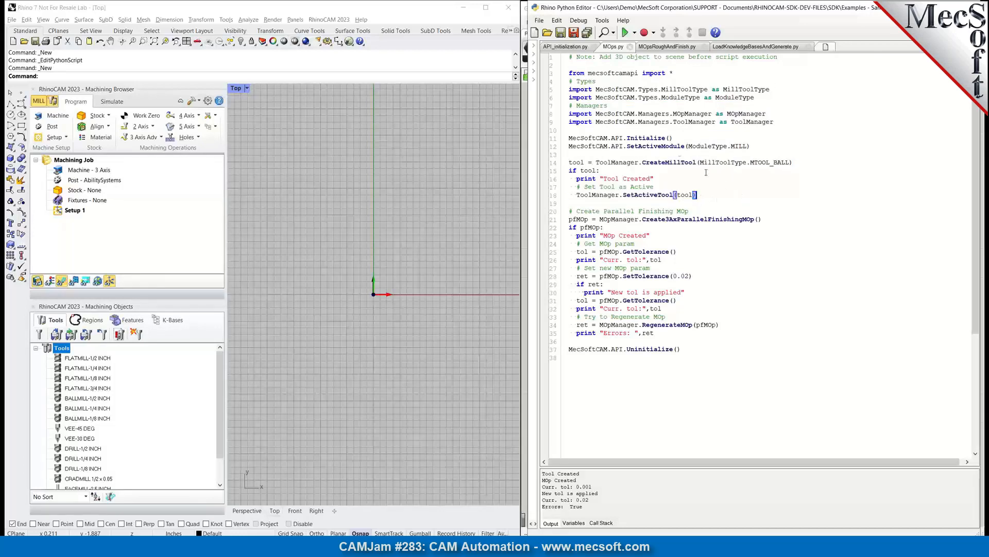
{"action": "double_click", "coordinate": [669, 163]}
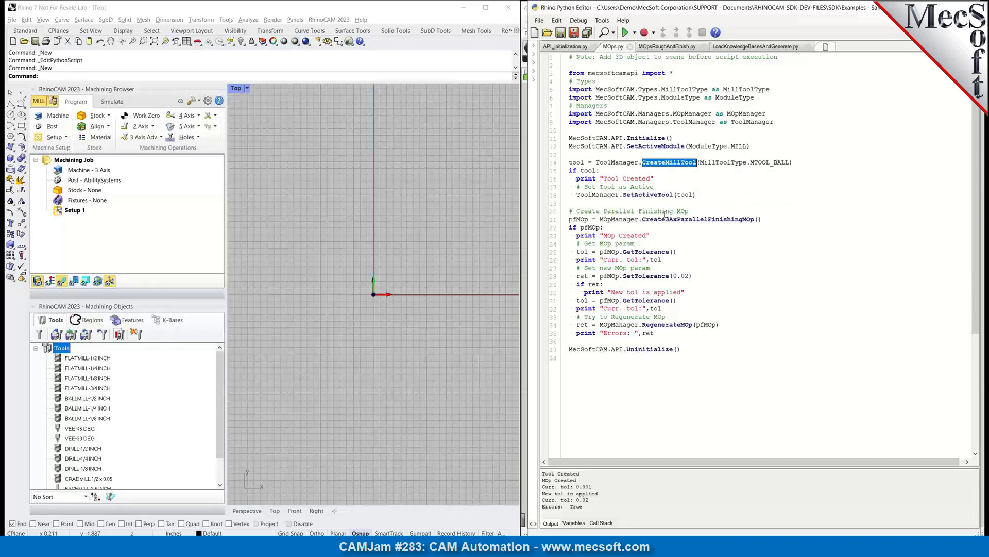
{"action": "double_click", "coordinate": [651, 195]}
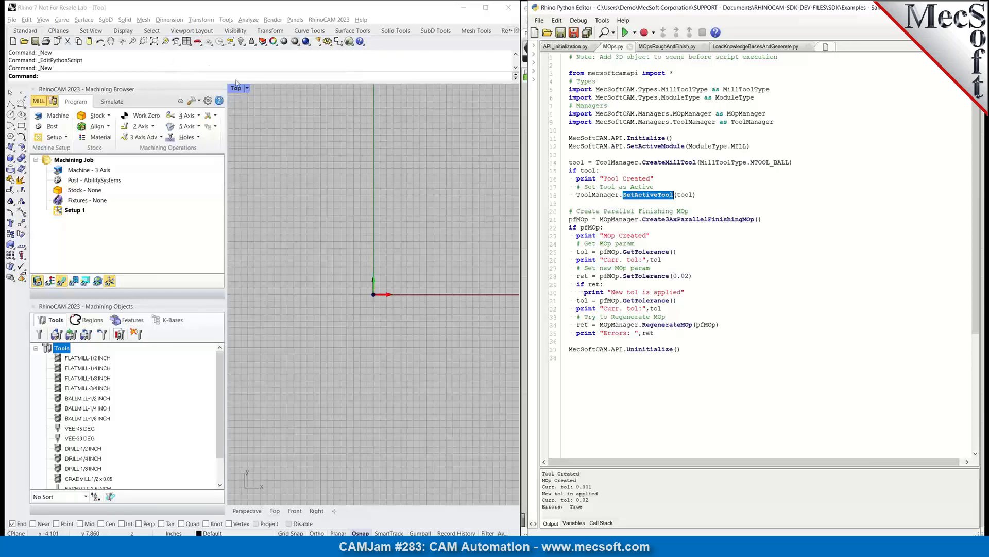
Review the GetTolerance and SetTolerance calls in the parallel finishing section of MOps.py
{"action": "left_click", "coordinate": [773, 206]}
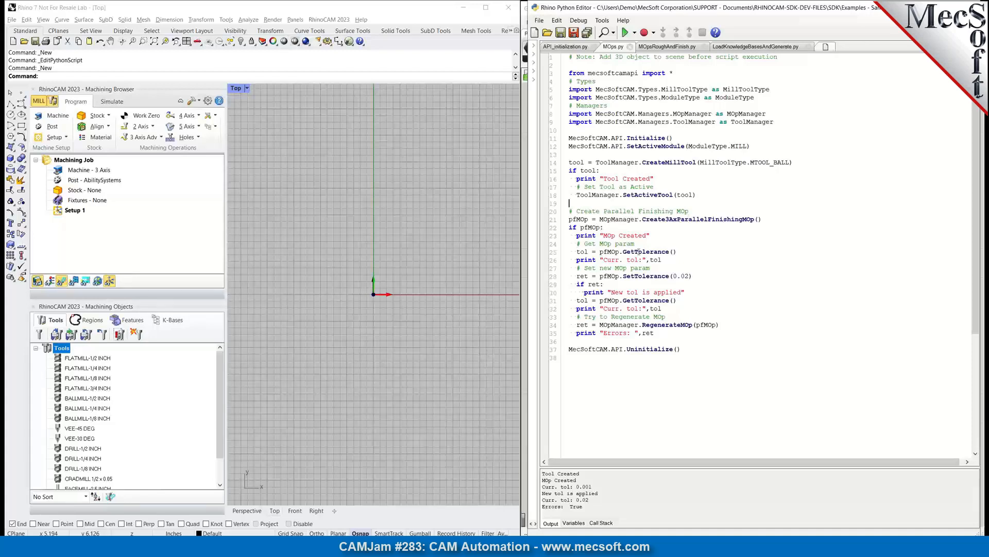
{"action": "left_click", "coordinate": [669, 252]}
{"action": "double_click", "coordinate": [640, 251]}
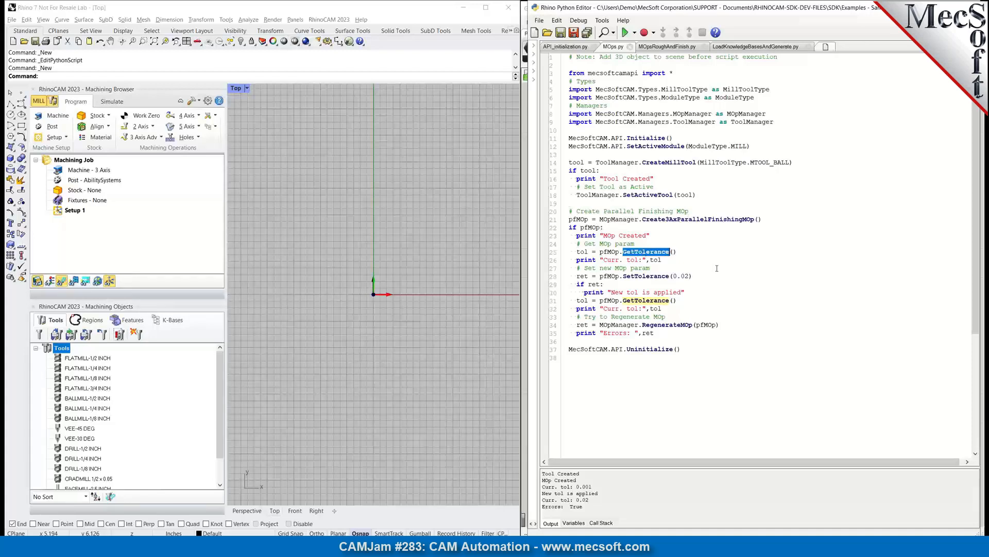
{"action": "double_click", "coordinate": [638, 277]}
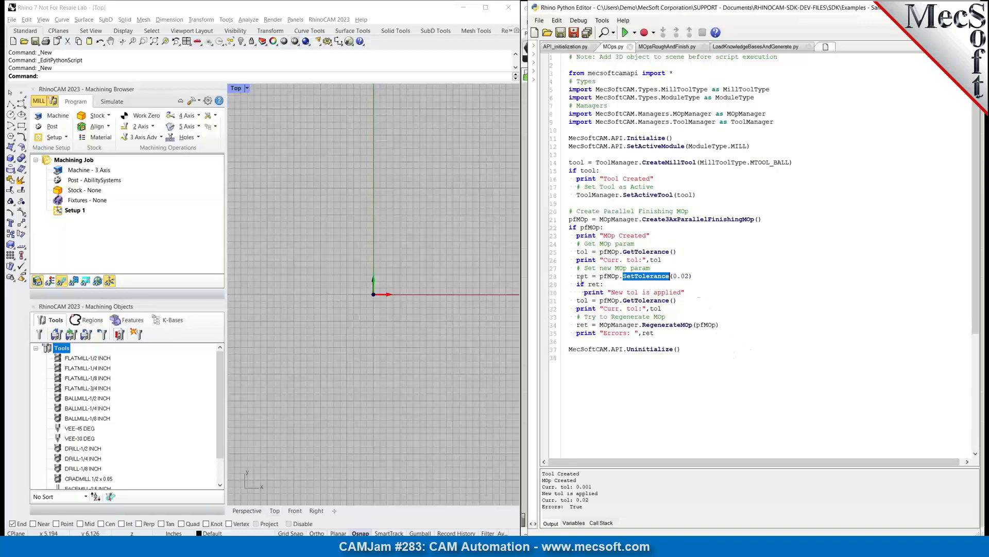
Open C:\Temp\3Axis-Automation1.3dm in Rhino and run the MOps.py script from the Python editor on it
{"action": "left_click", "coordinate": [11, 19]}
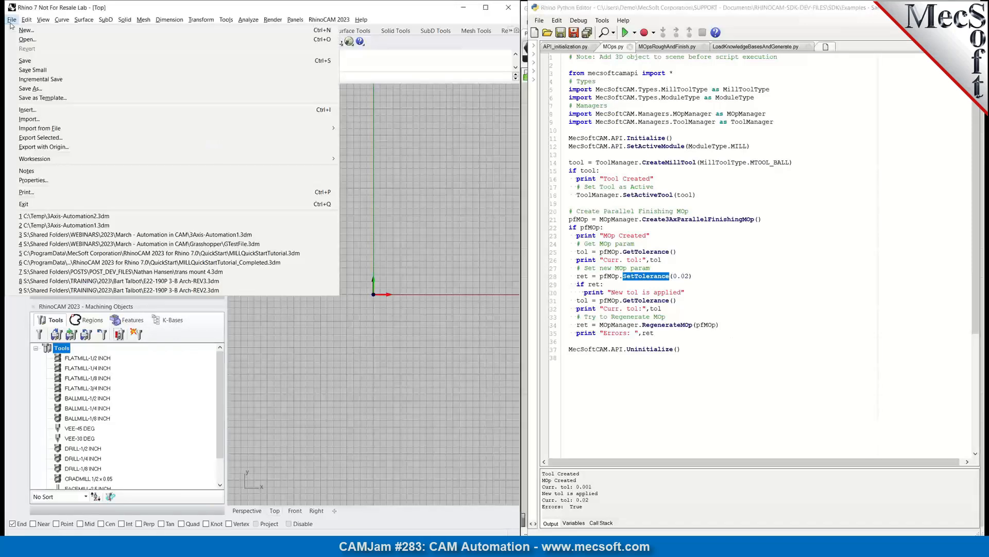
{"action": "left_click", "coordinate": [131, 244]}
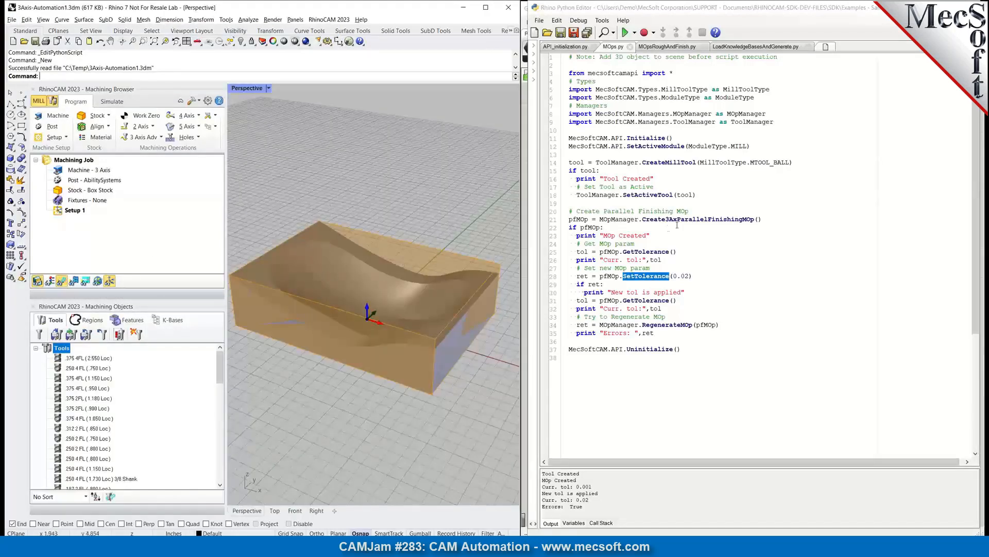
{"action": "left_click", "coordinate": [874, 213]}
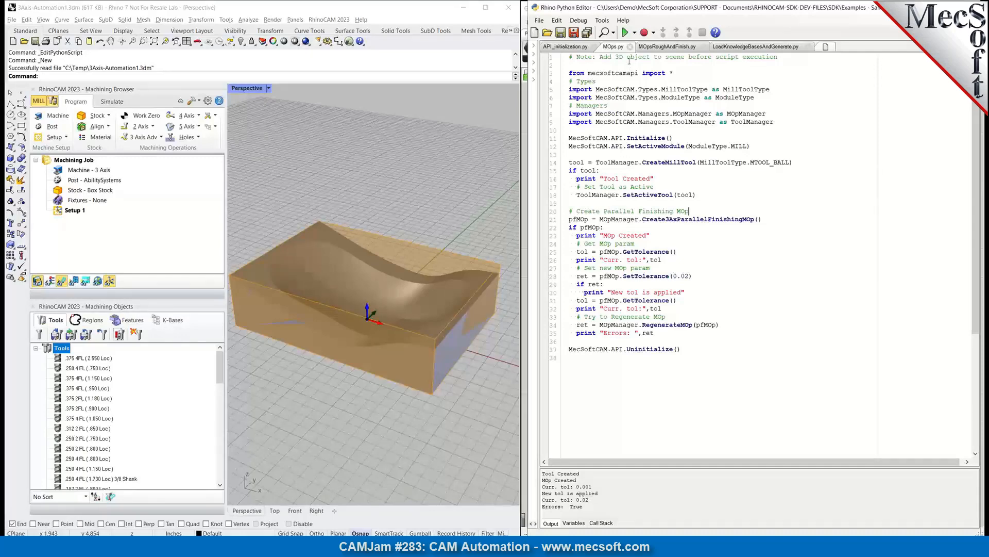
{"action": "left_click", "coordinate": [625, 32]}
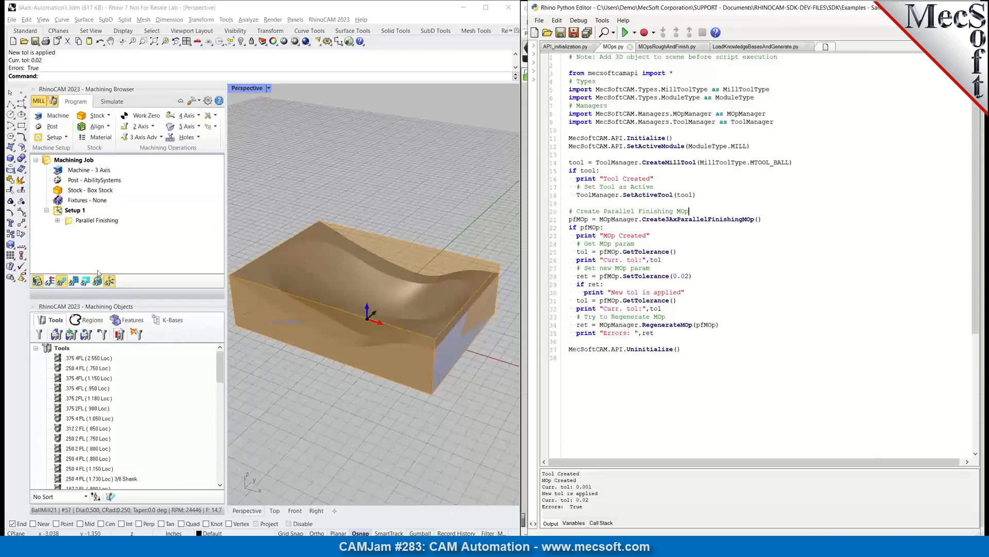
Inspect the Parallel Finishing toolpath and its cut parameters in the Machining Browser, and close the parameters dialog without changes
{"action": "left_click", "coordinate": [93, 221]}
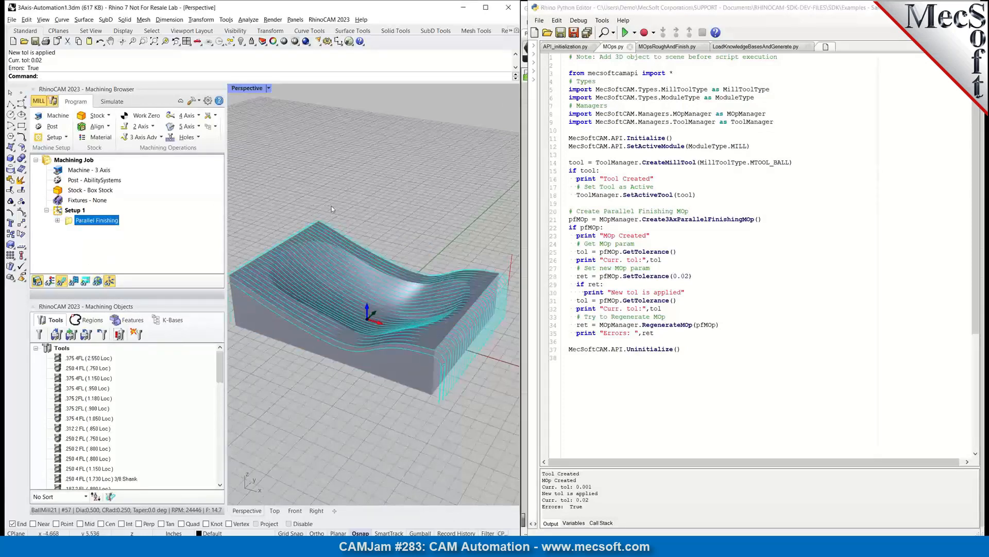
{"action": "left_click", "coordinate": [57, 220]}
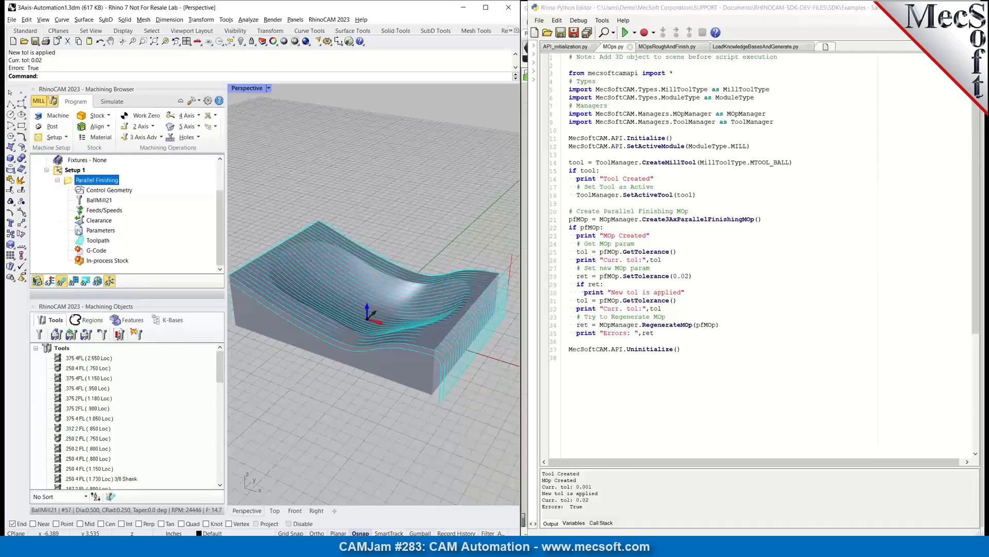
{"action": "double_click", "coordinate": [78, 230]}
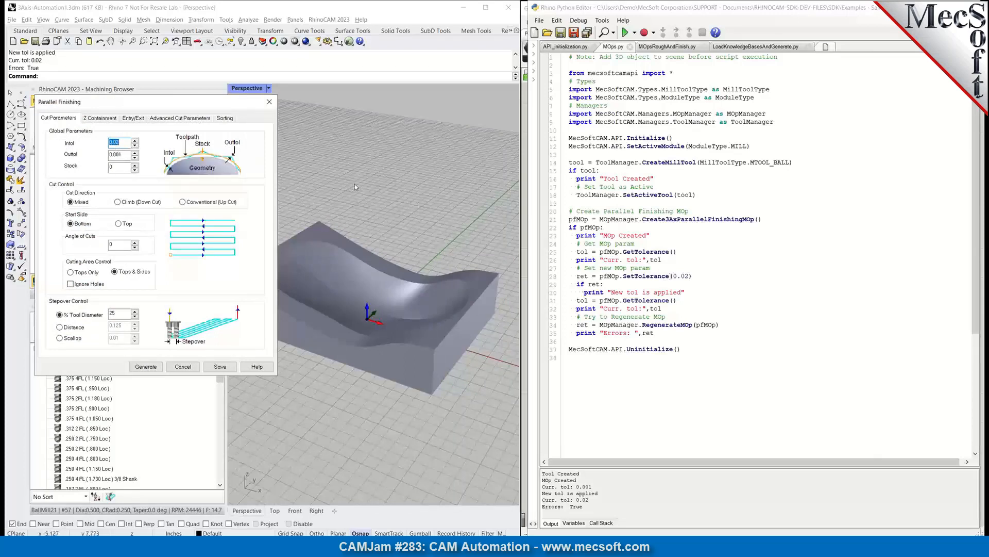
{"action": "left_click", "coordinate": [269, 103]}
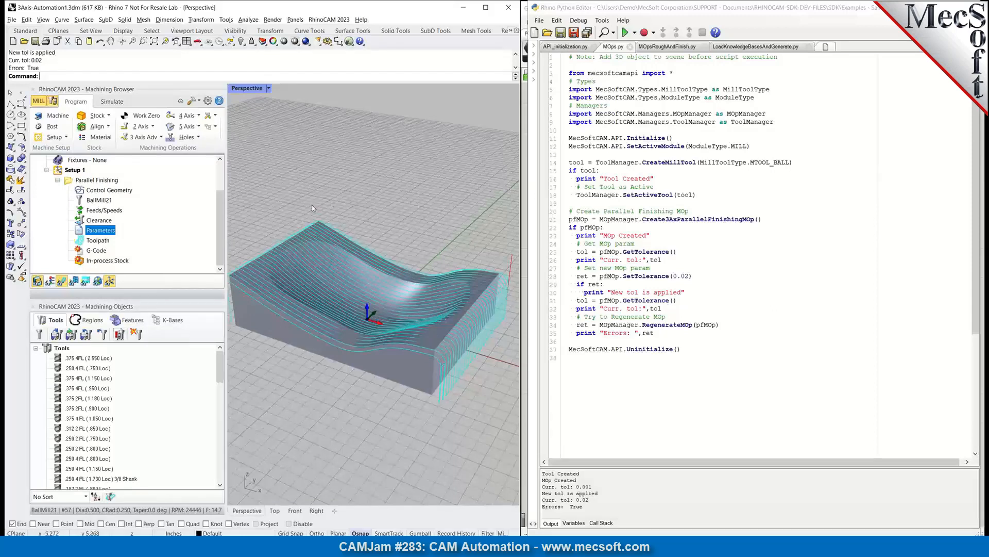
Collapse and delete the Parallel Finishing operation under Setup 1, and clear the selection
{"action": "left_click", "coordinate": [57, 180]}
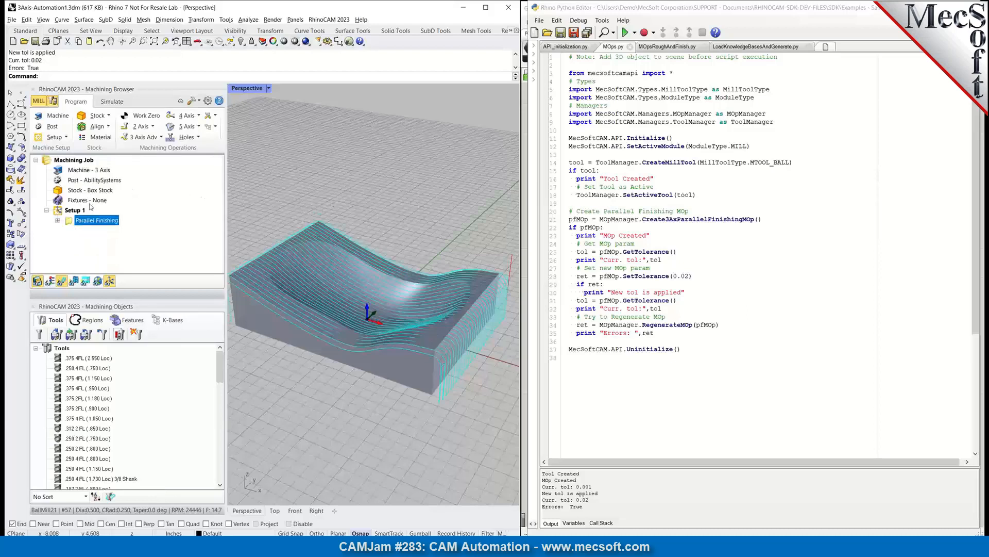
{"action": "key", "text": "Delete"}
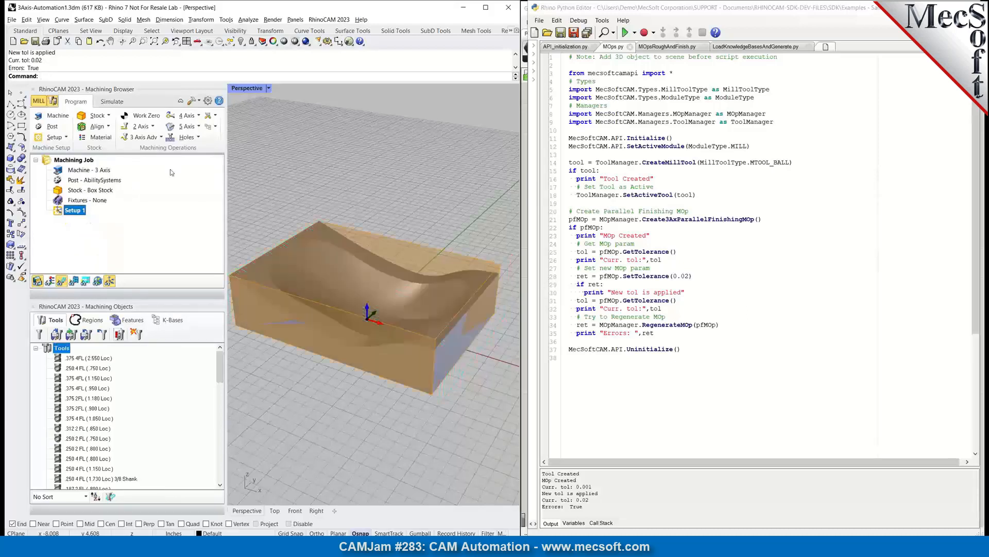
{"action": "key", "text": "Escape"}
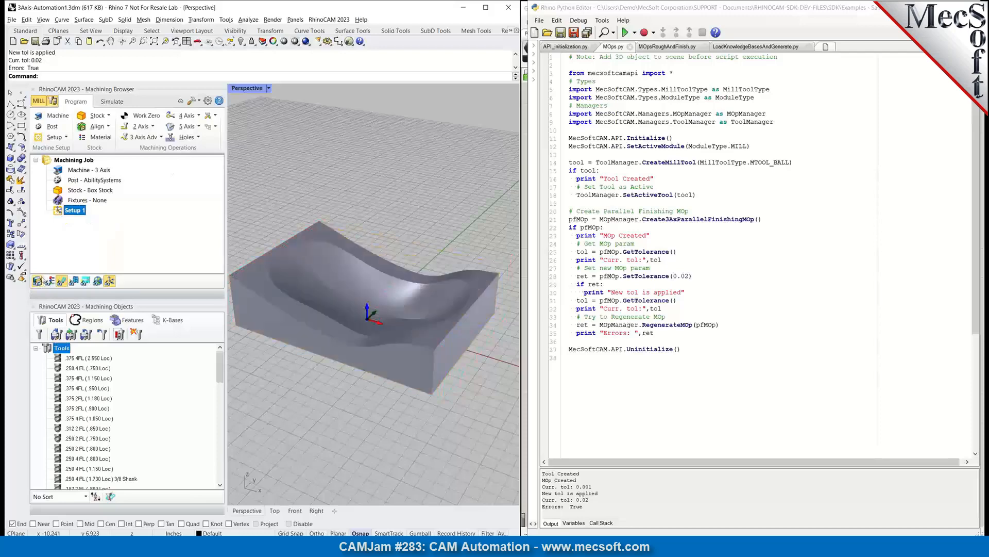
{"action": "right_click_drag", "start_coordinate": [427, 255], "coordinate": [401, 267]}
Run the MOps.py script again and display the regenerated Parallel Finishing toolpath on the part
{"action": "left_click", "coordinate": [643, 238]}
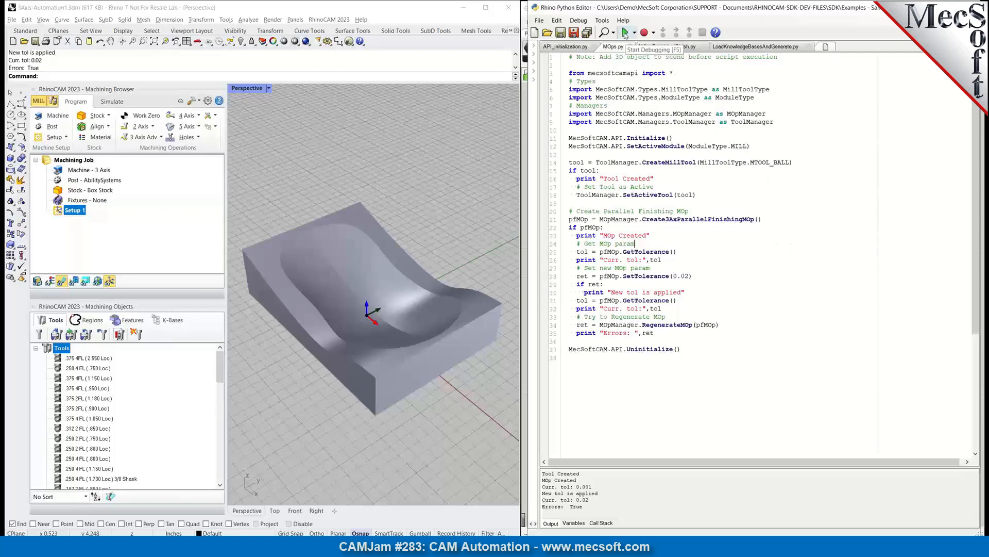
{"action": "left_click", "coordinate": [625, 33]}
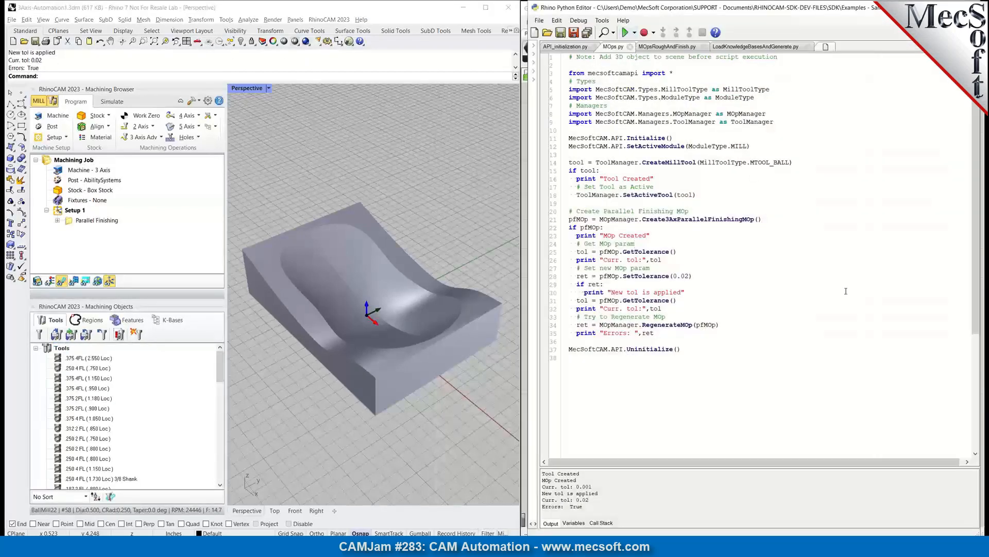
{"action": "left_click", "coordinate": [89, 221]}
{"action": "right_click_drag", "start_coordinate": [398, 415], "coordinate": [410, 400]}
{"action": "scroll", "coordinate": [248, 395], "scroll_direction": "up", "scroll_amount": 3}
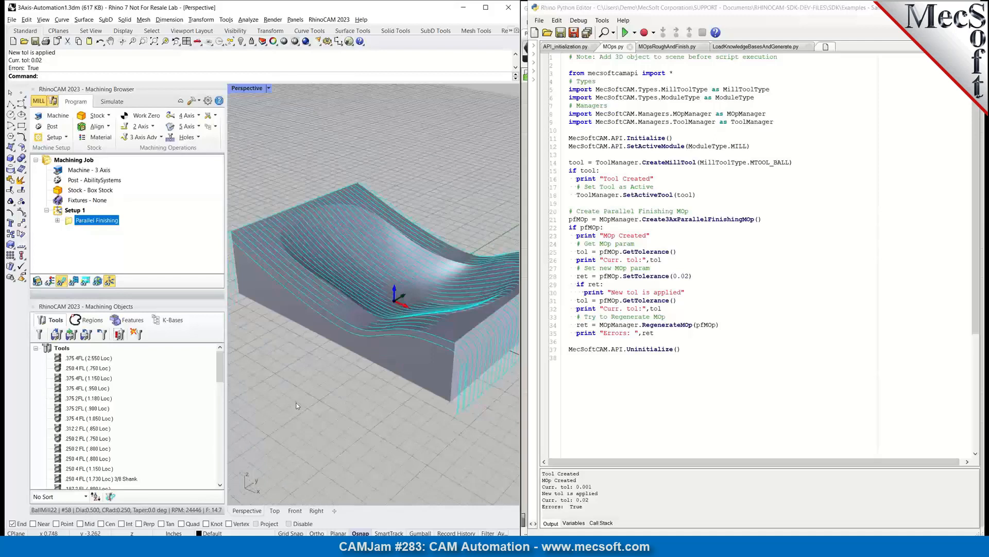
Examine the MOpsRoughAndFinish.py script from start to end, including its doCleanup function and the roughing and finishing sections
{"action": "left_click", "coordinate": [835, 264]}
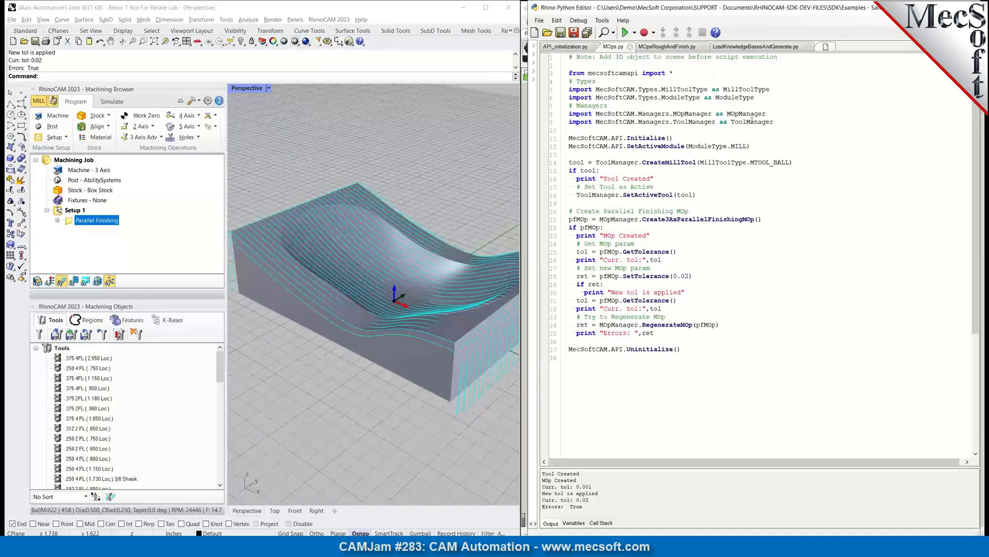
{"action": "left_click", "coordinate": [675, 47]}
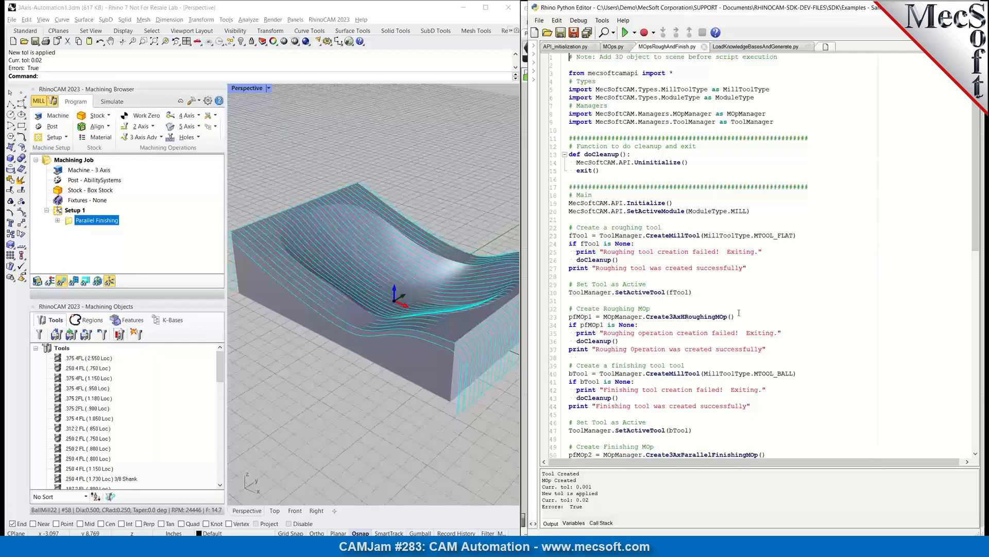
{"action": "scroll", "coordinate": [724, 310], "scroll_direction": "down", "scroll_amount": 3}
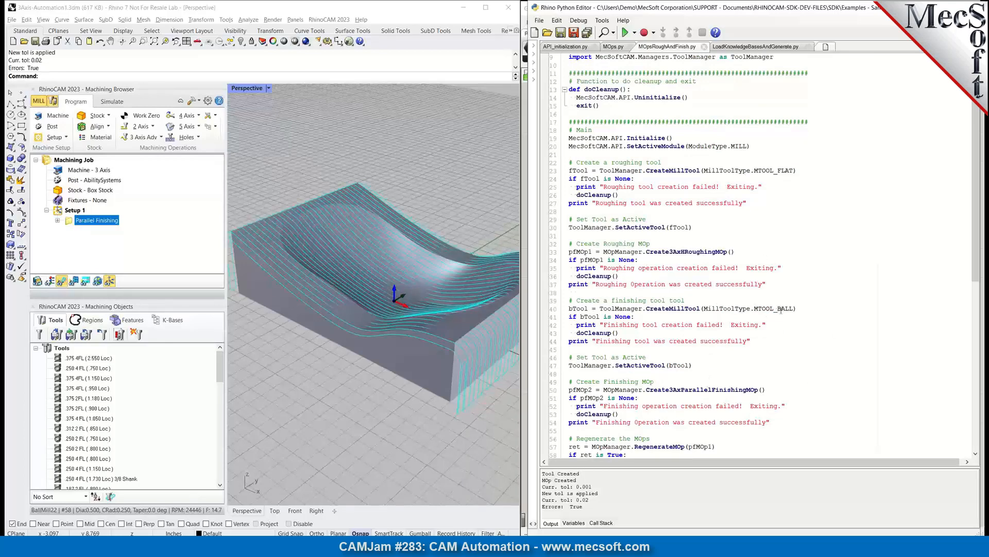
{"action": "scroll", "coordinate": [725, 429], "scroll_direction": "down", "scroll_amount": 4}
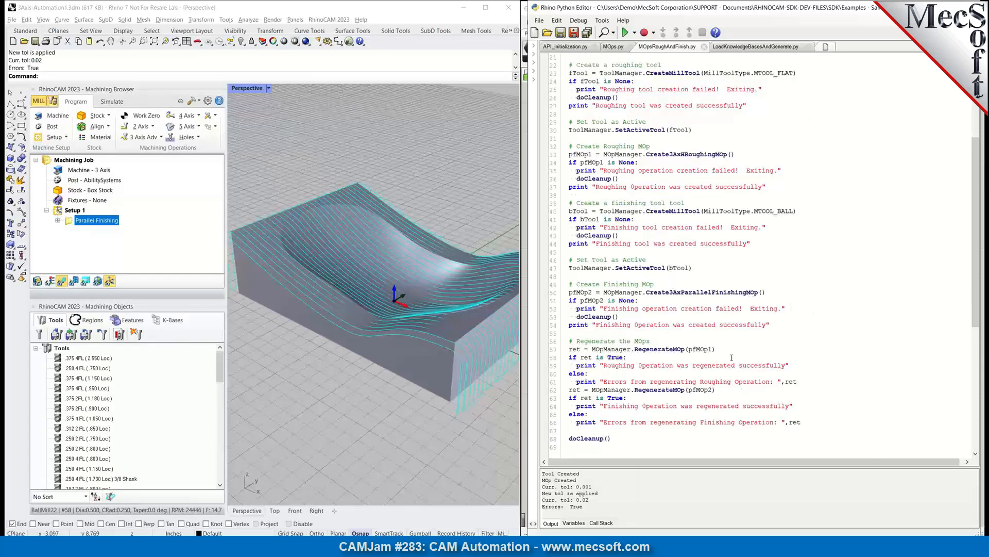
{"action": "scroll", "coordinate": [753, 412], "scroll_direction": "up", "scroll_amount": 7}
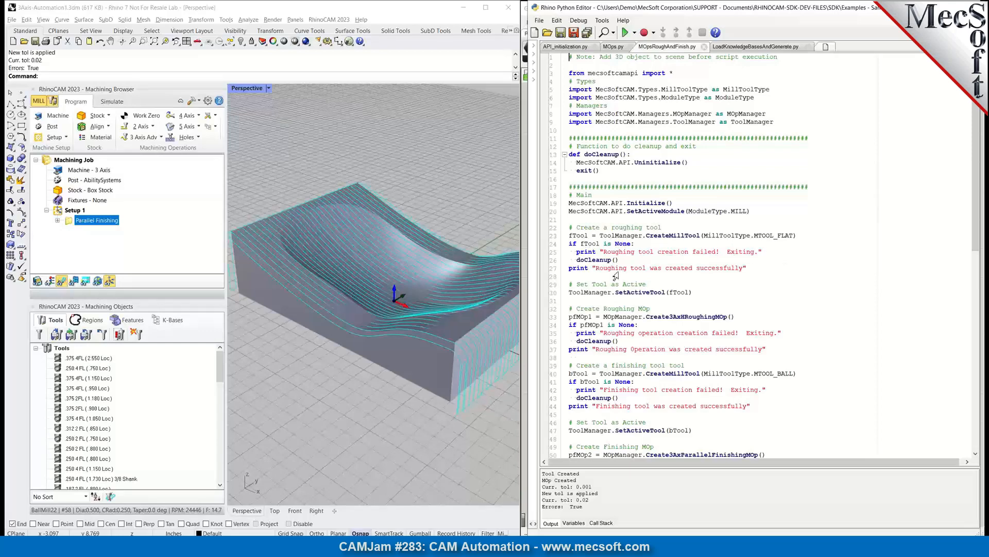
{"action": "double_click", "coordinate": [599, 259]}
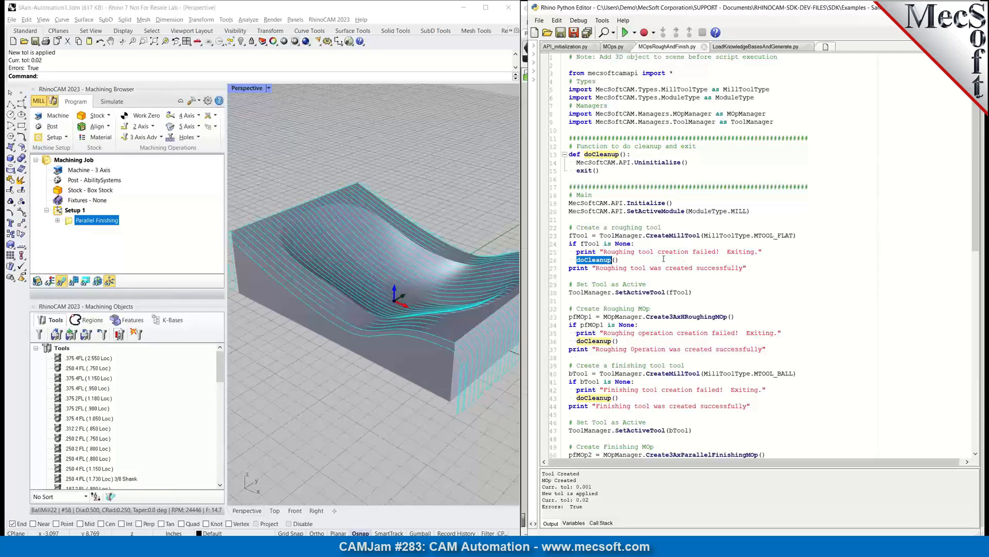
{"action": "scroll", "coordinate": [663, 258], "scroll_direction": "down", "scroll_amount": 3}
{"action": "scroll", "coordinate": [663, 258], "scroll_direction": "down", "scroll_amount": 3}
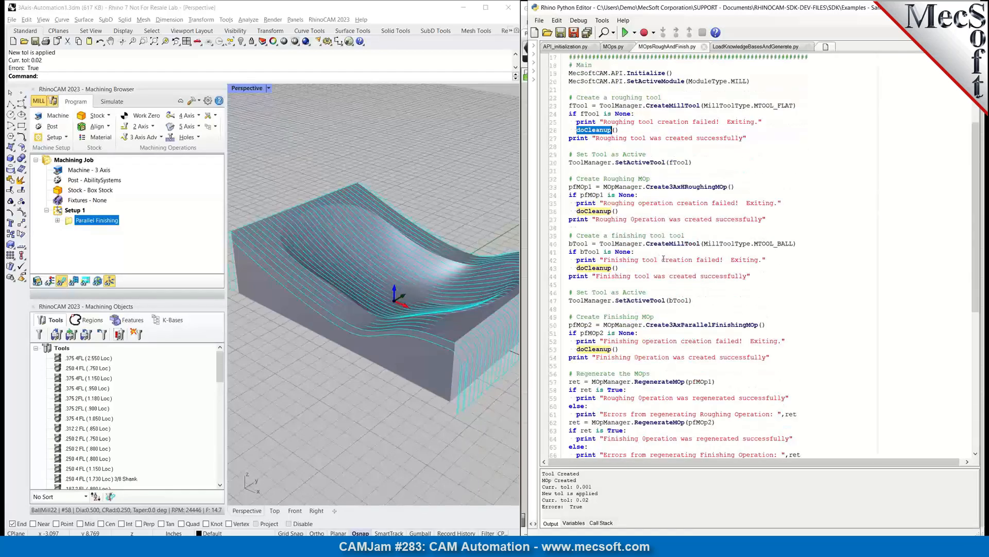
{"action": "scroll", "coordinate": [664, 260], "scroll_direction": "down", "scroll_amount": 4}
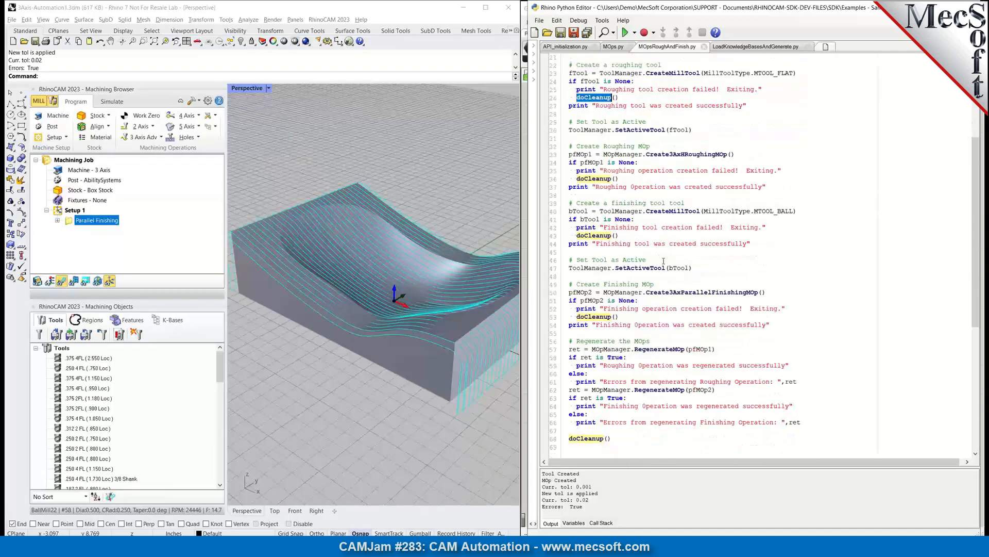
{"action": "scroll", "coordinate": [664, 260], "scroll_direction": "up", "scroll_amount": 4}
{"action": "scroll", "coordinate": [663, 260], "scroll_direction": "up", "scroll_amount": 5}
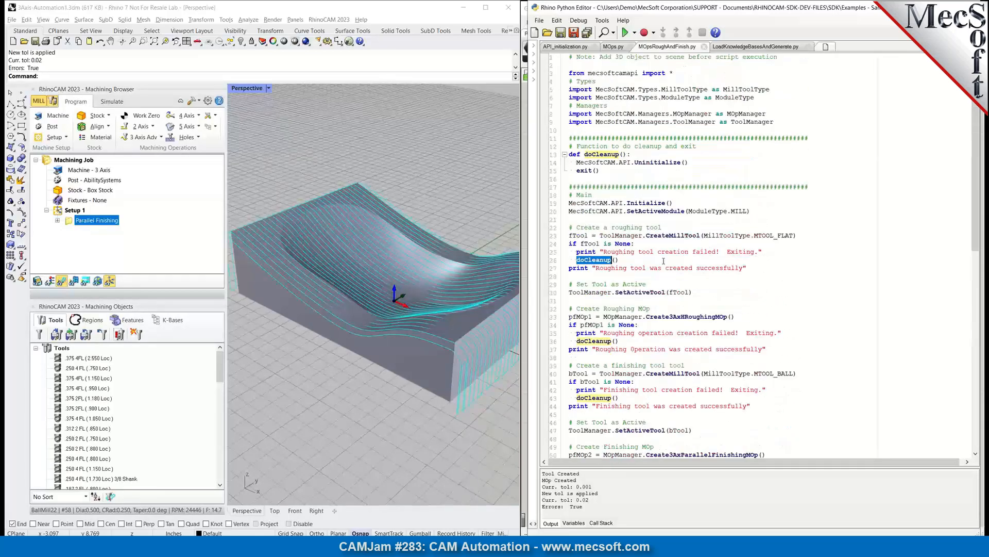
Open 3Axis-Automation2.3dm from the Temp folder without saving the changes to the current part
{"action": "left_click", "coordinate": [24, 41]}
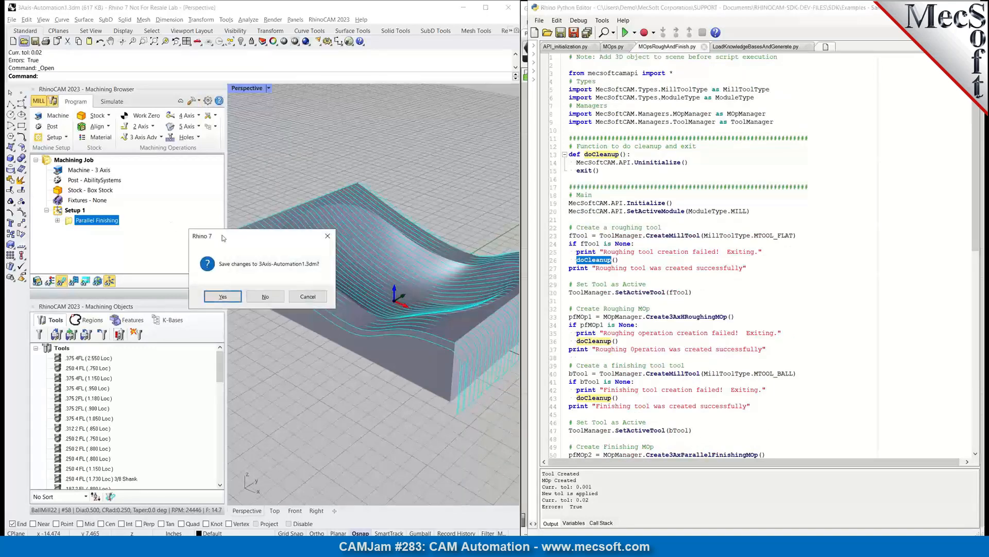
{"action": "left_click", "coordinate": [265, 297]}
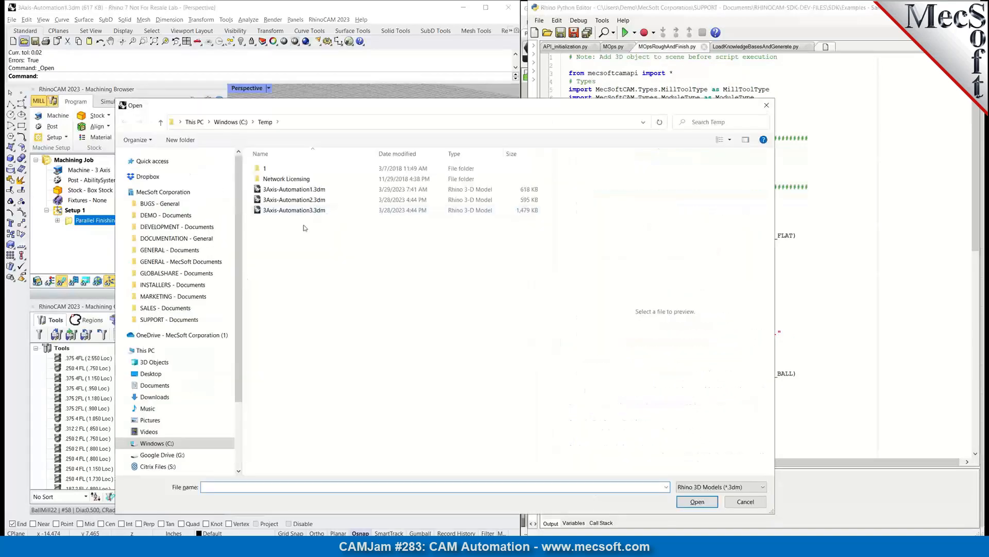
{"action": "double_click", "coordinate": [288, 201]}
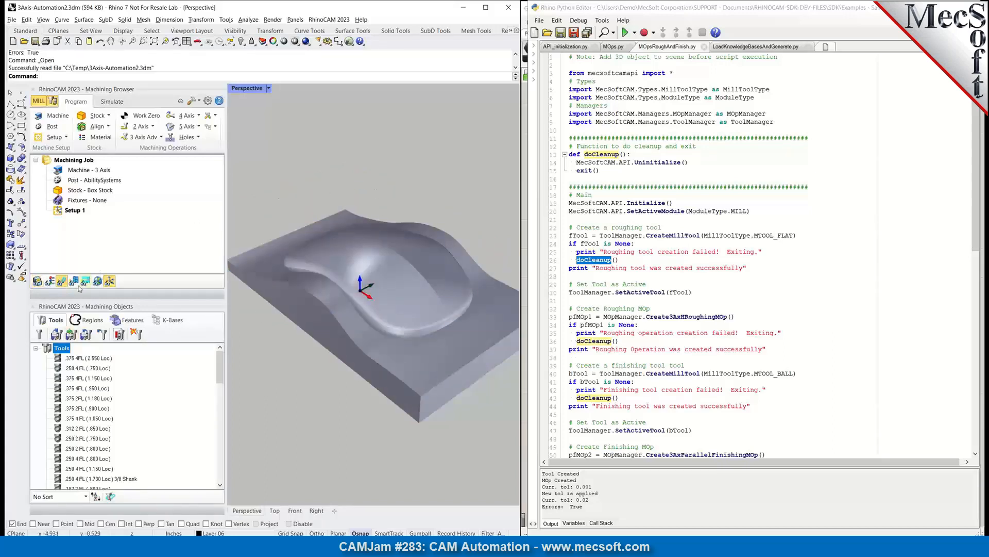
Remove all tools from the Tools list and run the MOpsRoughAndFinish.py script on the part
{"action": "right_click", "coordinate": [58, 348]}
{"action": "left_click", "coordinate": [68, 355]}
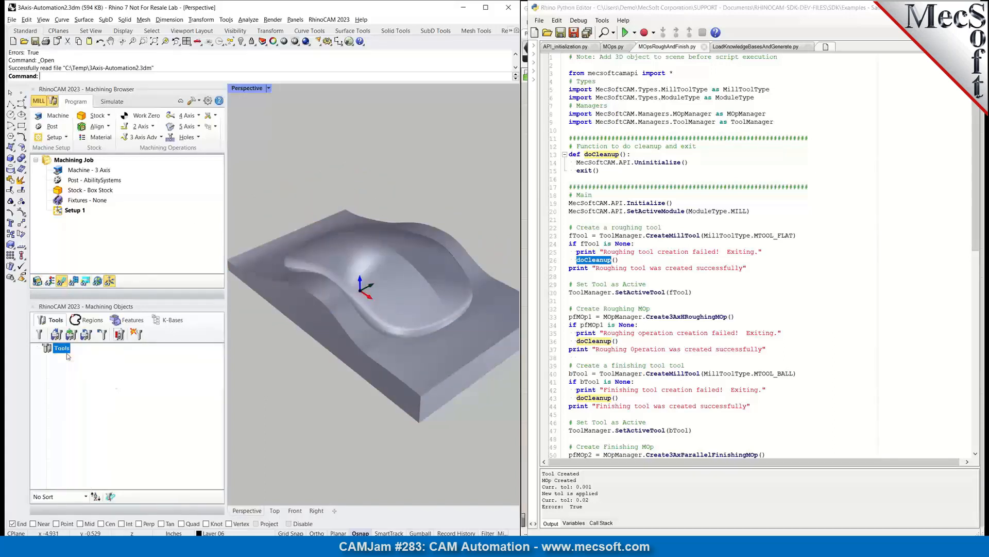
{"action": "right_click_drag", "start_coordinate": [278, 340], "coordinate": [420, 358]}
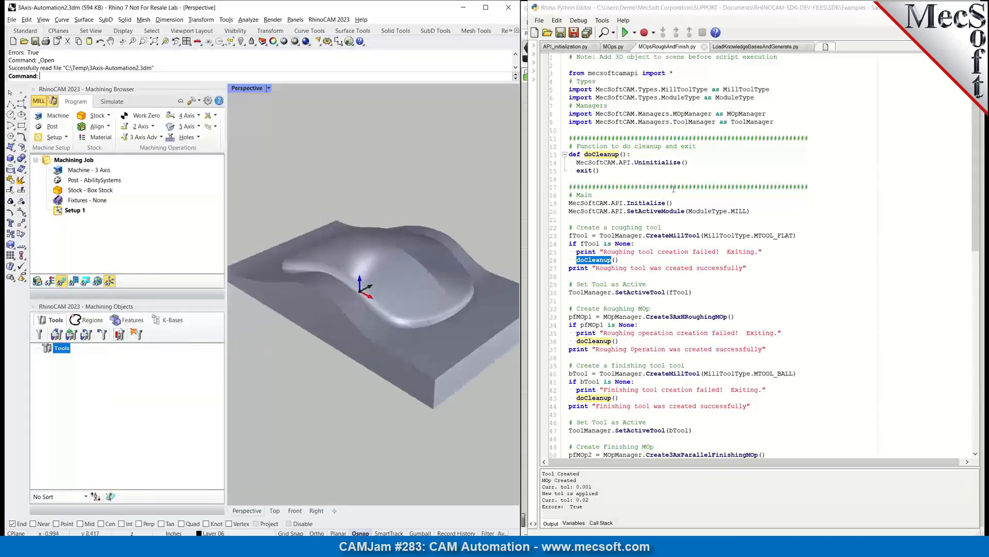
{"action": "left_click", "coordinate": [682, 172]}
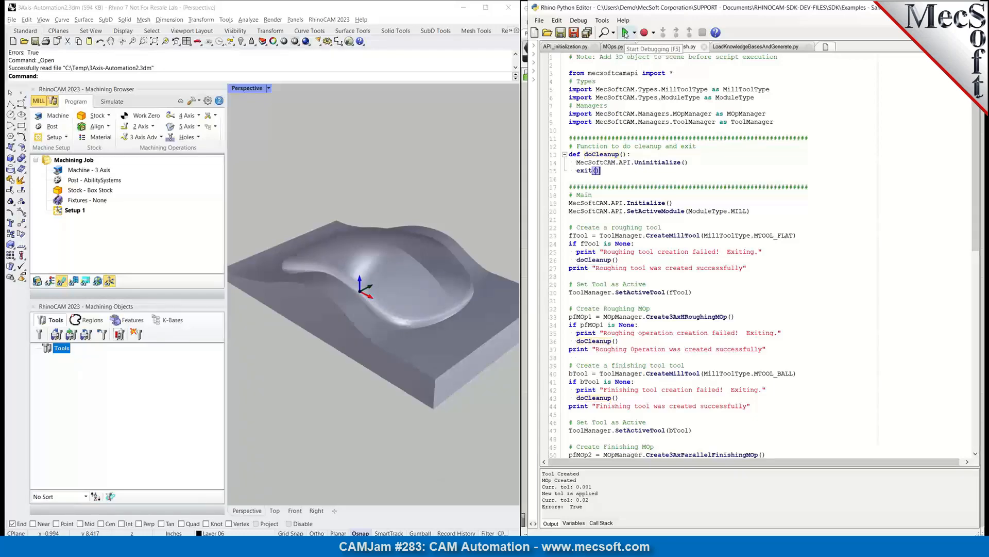
{"action": "left_click", "coordinate": [626, 34]}
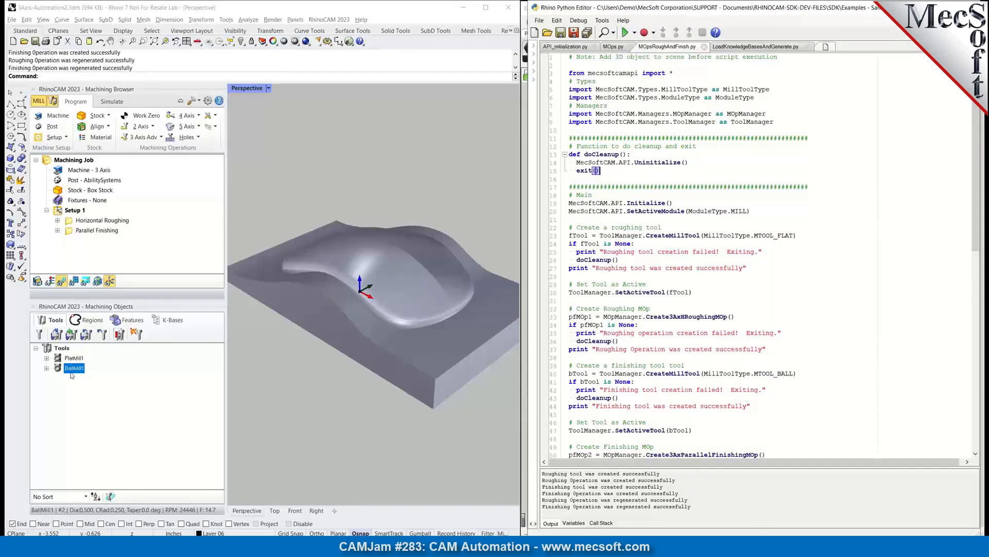
Check which operation each created tool is assigned to, and display the Horizontal Roughing and Parallel Finishing toolpaths
{"action": "left_click", "coordinate": [47, 358]}
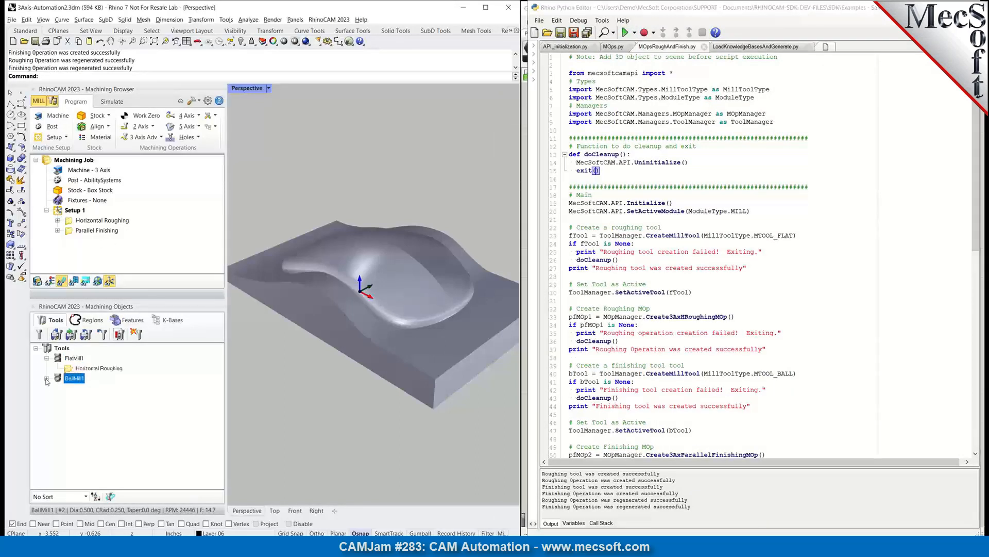
{"action": "left_click", "coordinate": [47, 378]}
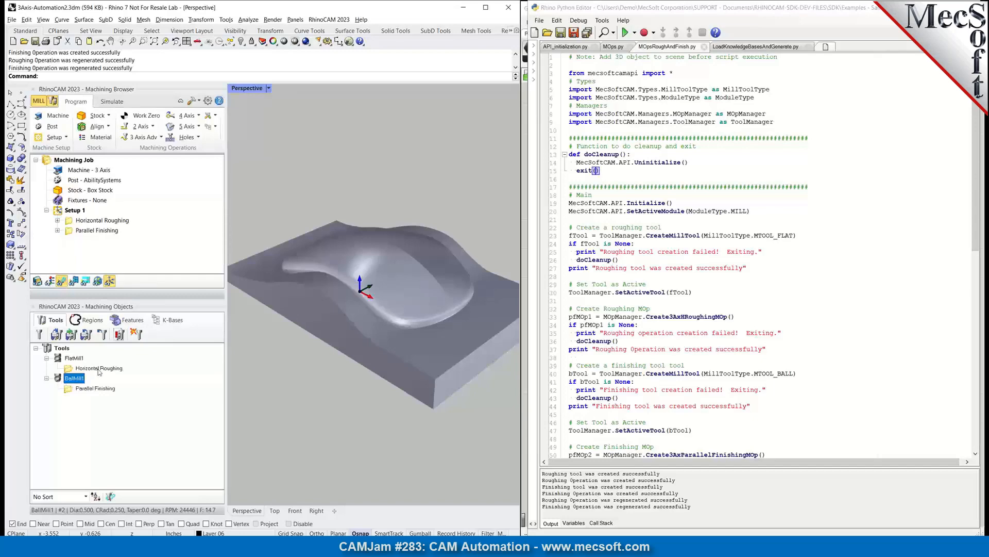
{"action": "left_click", "coordinate": [101, 221]}
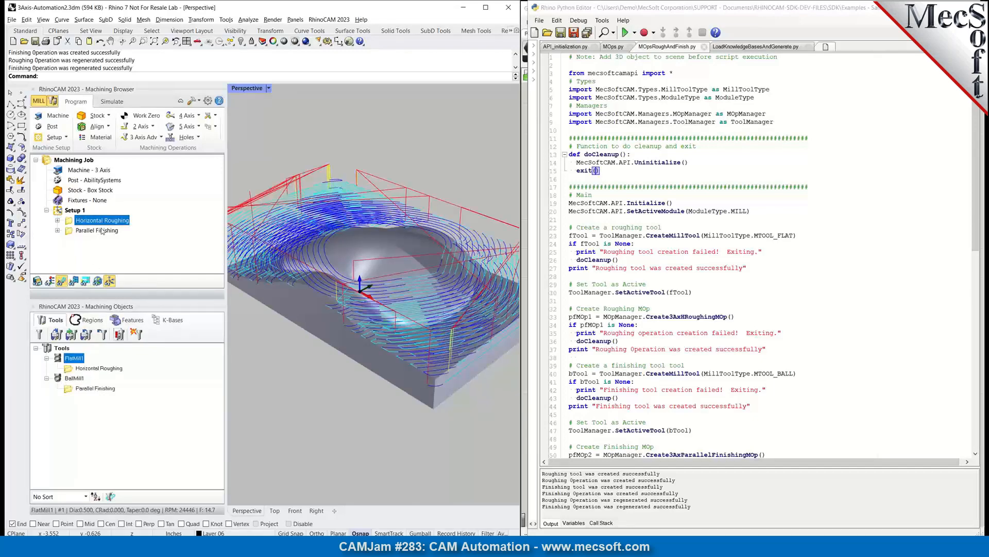
{"action": "left_click", "coordinate": [102, 231]}
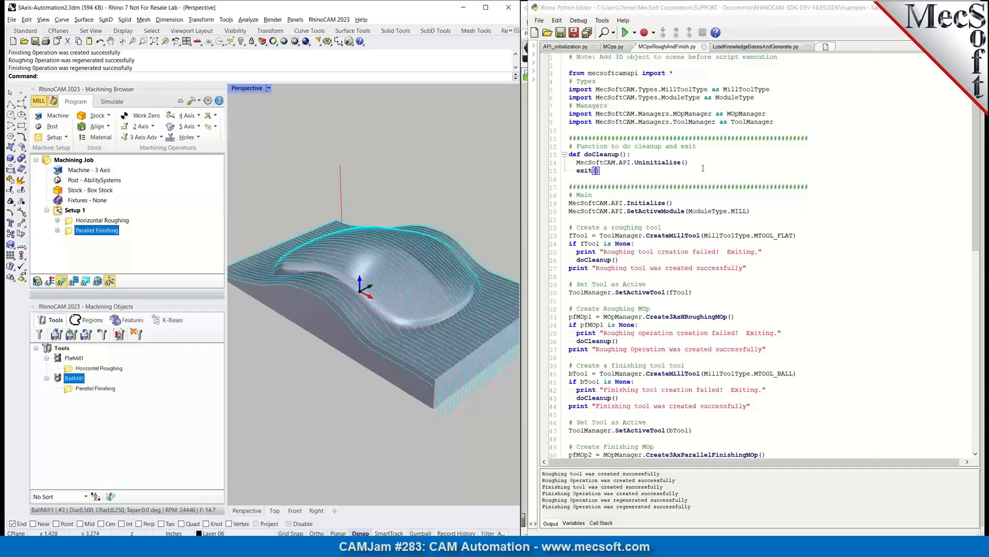
Compare the MOps.py, MOpsRoughAndFinish.py and LoadKnowledgeBasesAndGenerate.py scripts, including the end of the roughing and finishing script
{"action": "scroll", "coordinate": [698, 175], "scroll_direction": "down", "scroll_amount": 7}
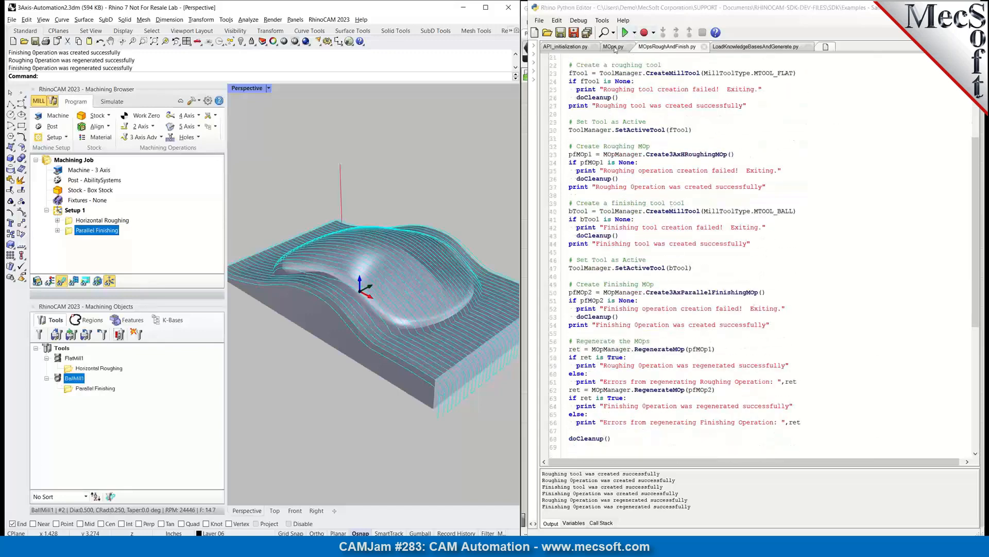
{"action": "left_click", "coordinate": [614, 46]}
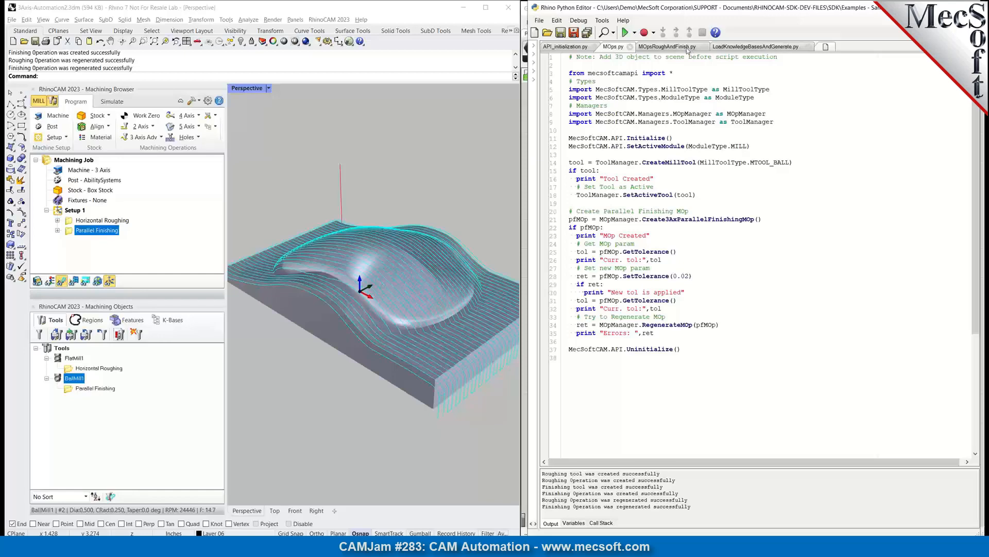
{"action": "left_click", "coordinate": [689, 47]}
{"action": "left_click", "coordinate": [735, 48]}
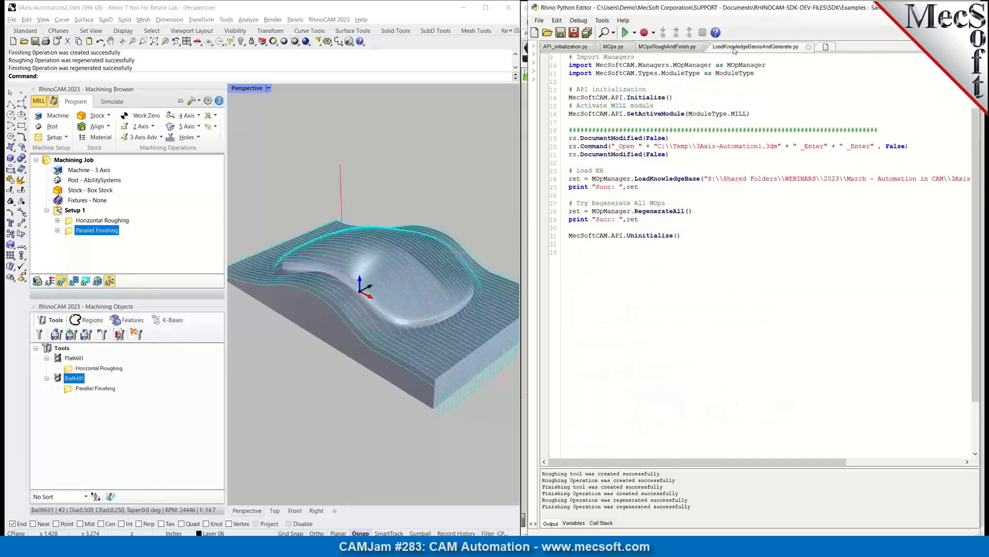
{"action": "left_click", "coordinate": [678, 47]}
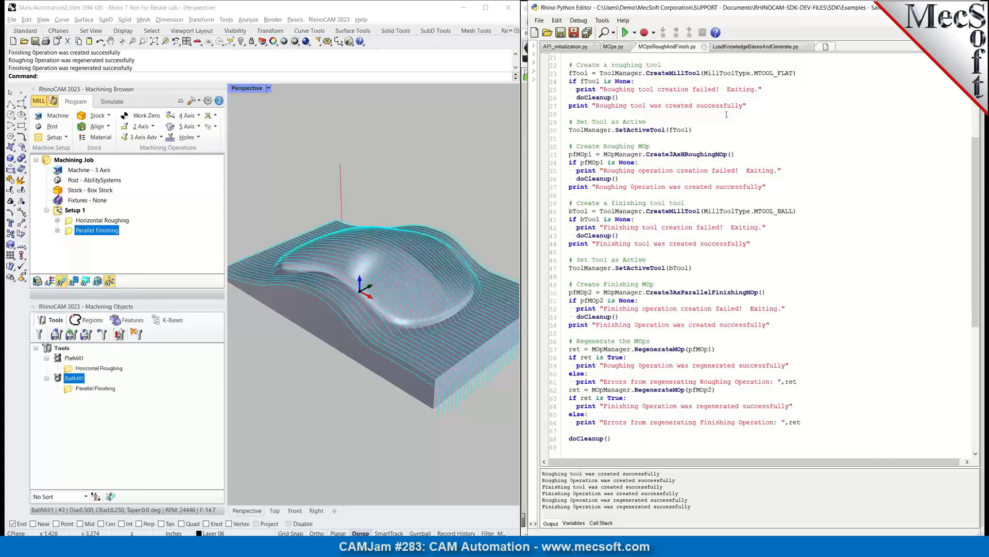
{"action": "left_click", "coordinate": [766, 47]}
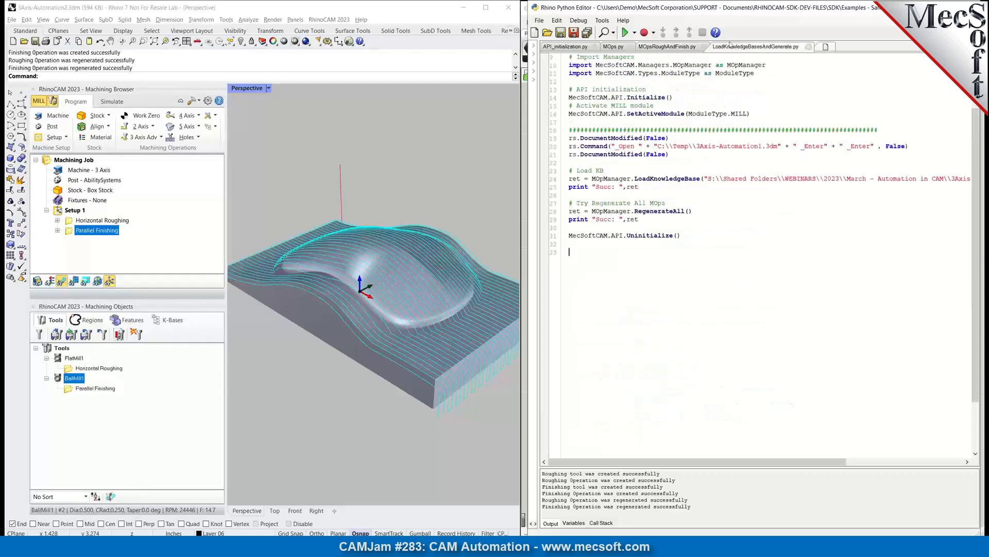
{"action": "left_click", "coordinate": [680, 48]}
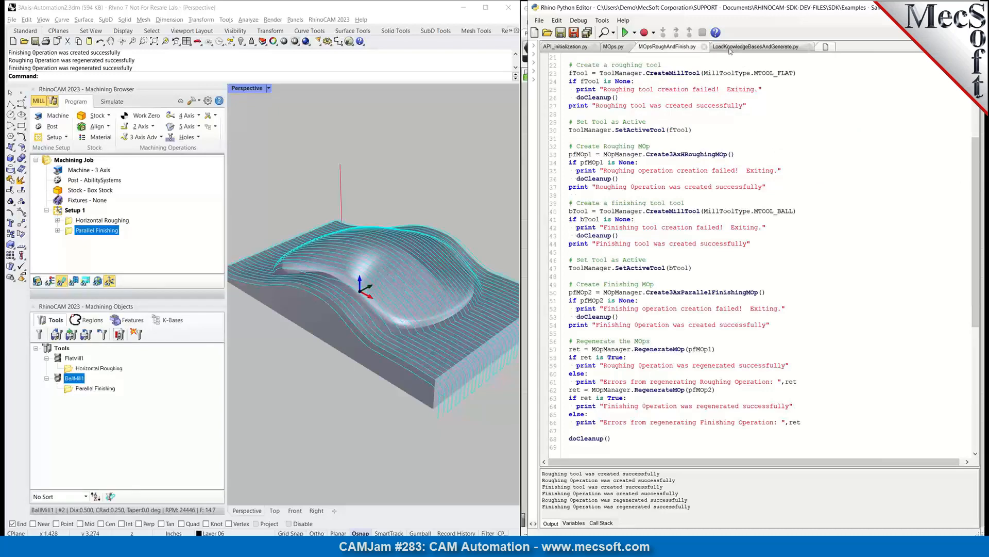
{"action": "left_click", "coordinate": [730, 47]}
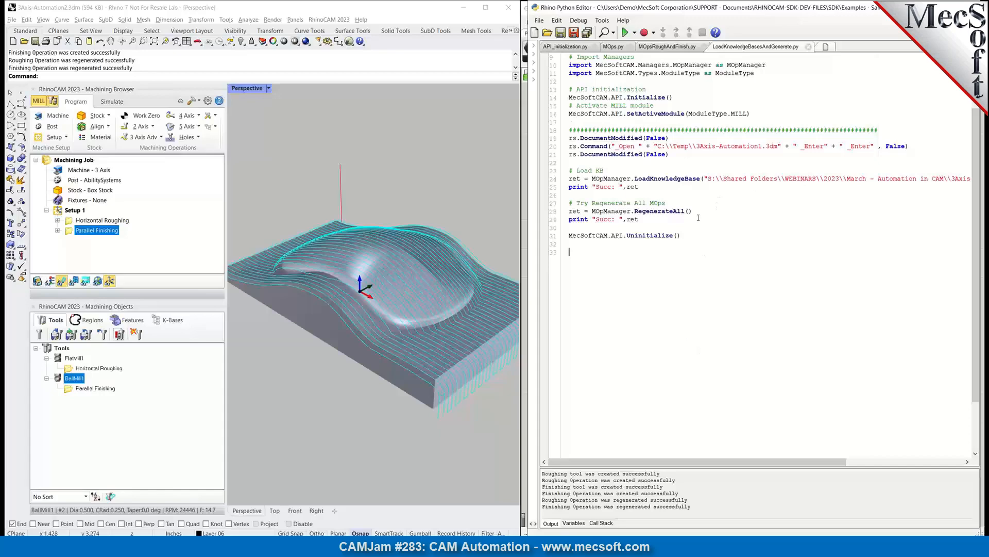
{"action": "left_click", "coordinate": [658, 47]}
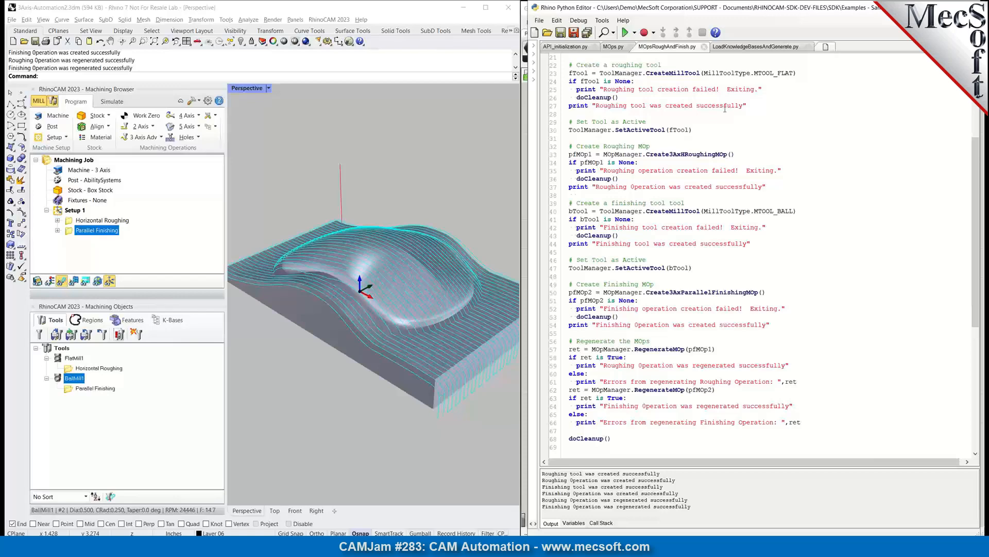
{"action": "left_click", "coordinate": [757, 47]}
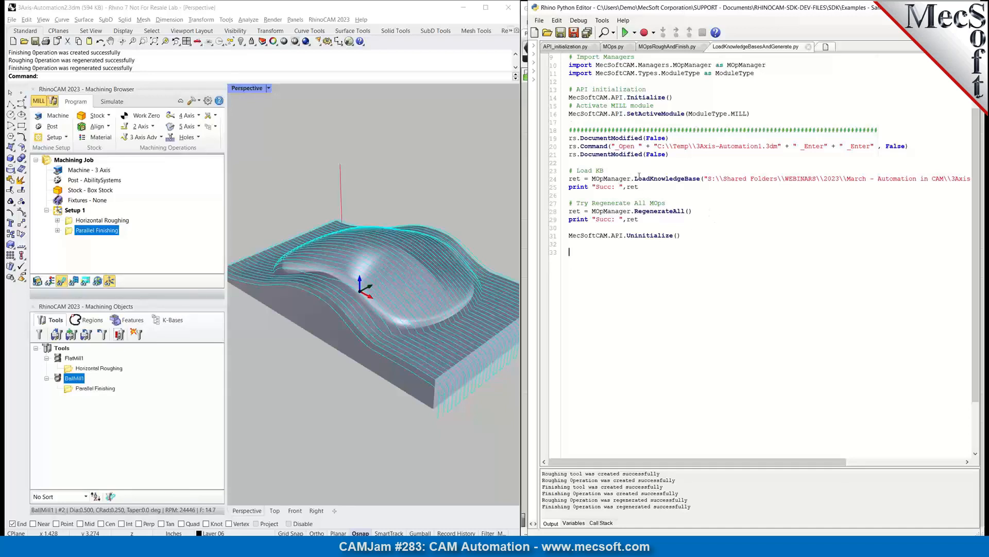
{"action": "left_click", "coordinate": [729, 213]}
{"action": "left_click", "coordinate": [747, 220]}
Start a new document from the Small Objects - Inches template without saving the part, and maximize the Top viewport
{"action": "left_click", "coordinate": [13, 42]}
{"action": "left_click", "coordinate": [270, 298]}
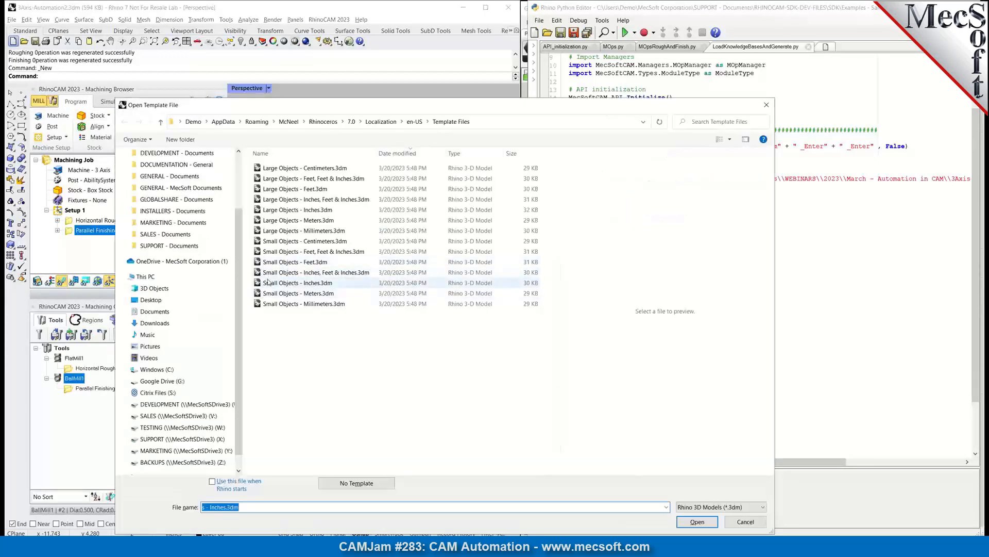
{"action": "double_click", "coordinate": [270, 283]}
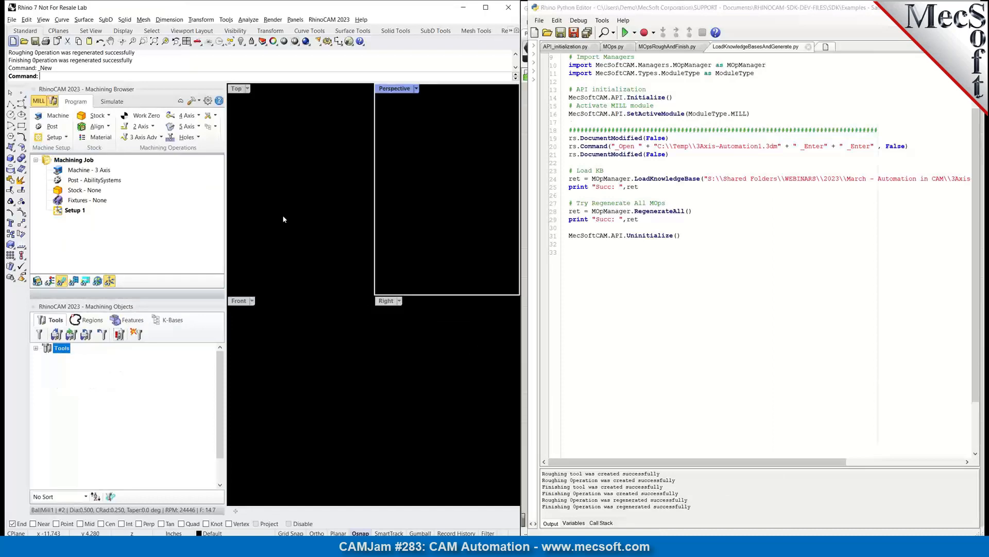
{"action": "double_click", "coordinate": [236, 89]}
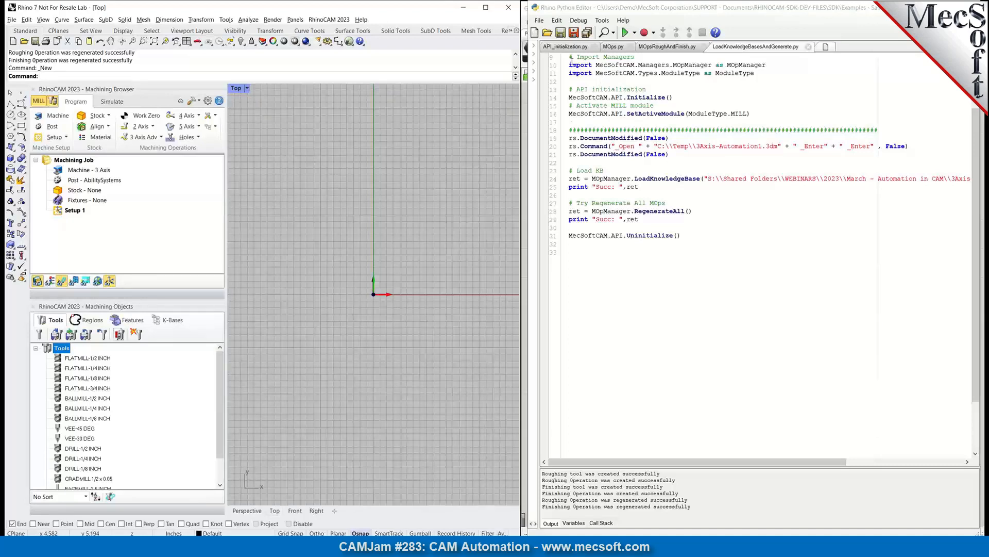
Review the file-opening and knowledge-base-loading lines of LoadKnowledgeBasesAndGenerate.py, and run the script
{"action": "left_click_drag", "start_coordinate": [570, 57], "coordinate": [570, 164]}
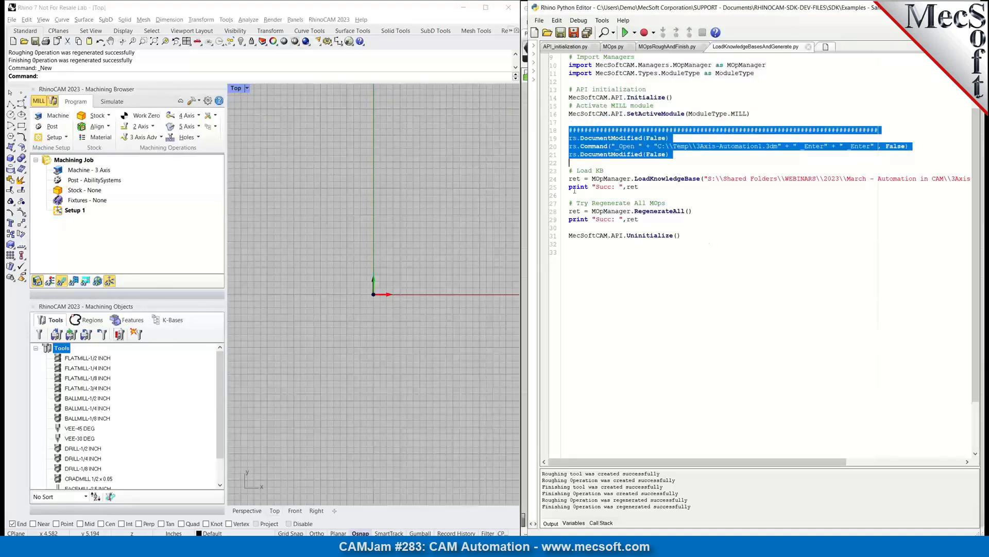
{"action": "left_click_drag", "start_coordinate": [571, 170], "coordinate": [574, 203]}
{"action": "left_click", "coordinate": [612, 242]}
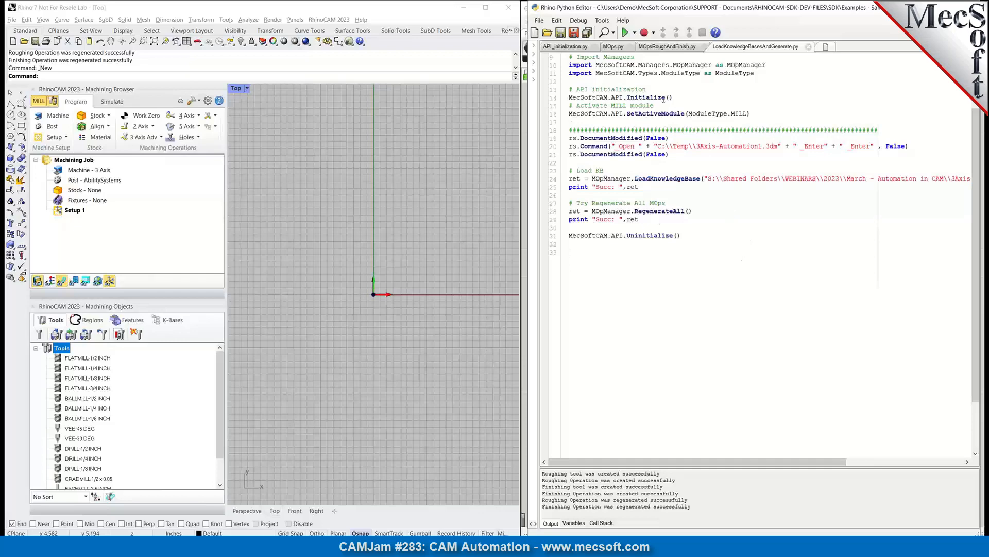
{"action": "left_click", "coordinate": [625, 33]}
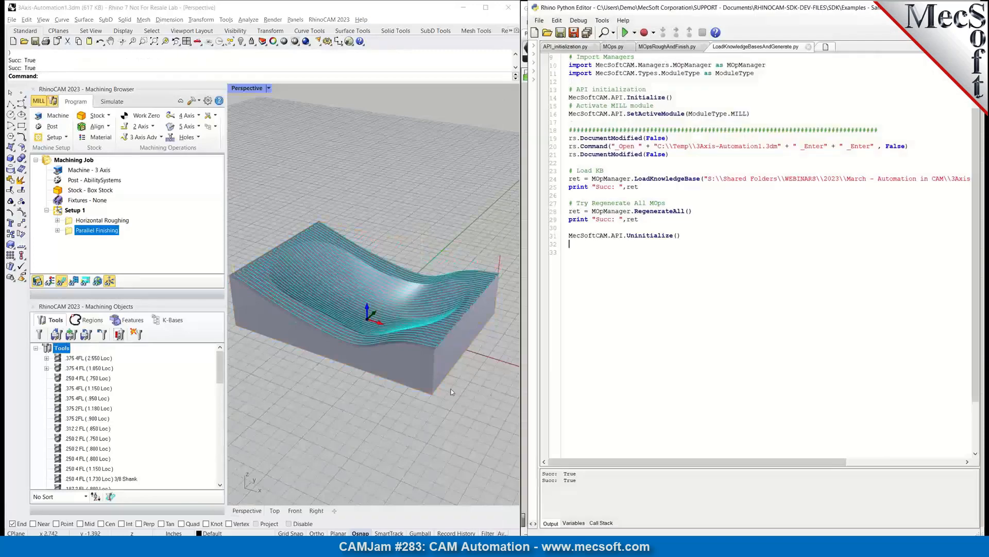
Examine the Horizontal Roughing and Parallel Finishing toolpaths generated from the knowledge base on the opened part
{"action": "left_click", "coordinate": [109, 224]}
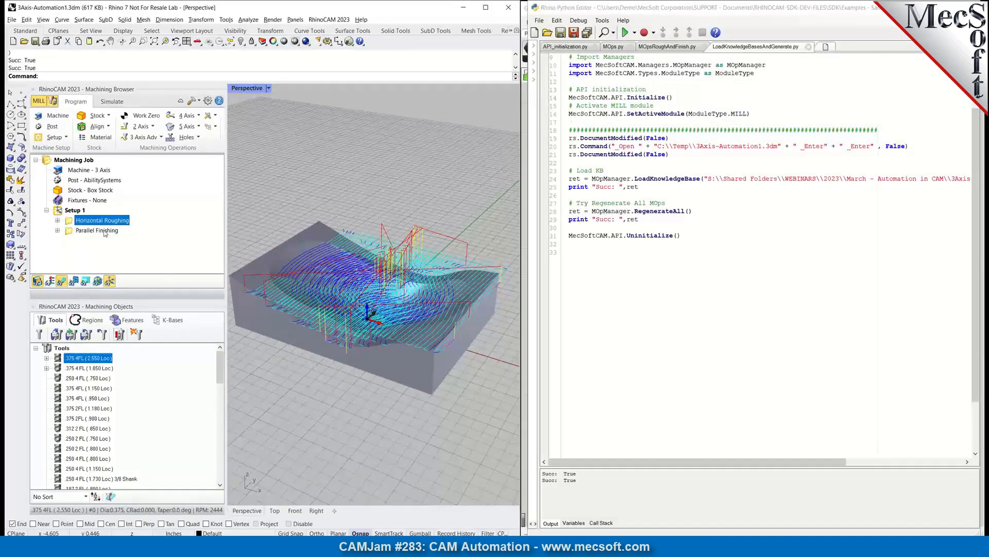
{"action": "left_click", "coordinate": [109, 232]}
{"action": "left_click", "coordinate": [101, 220]}
{"action": "left_click", "coordinate": [100, 231]}
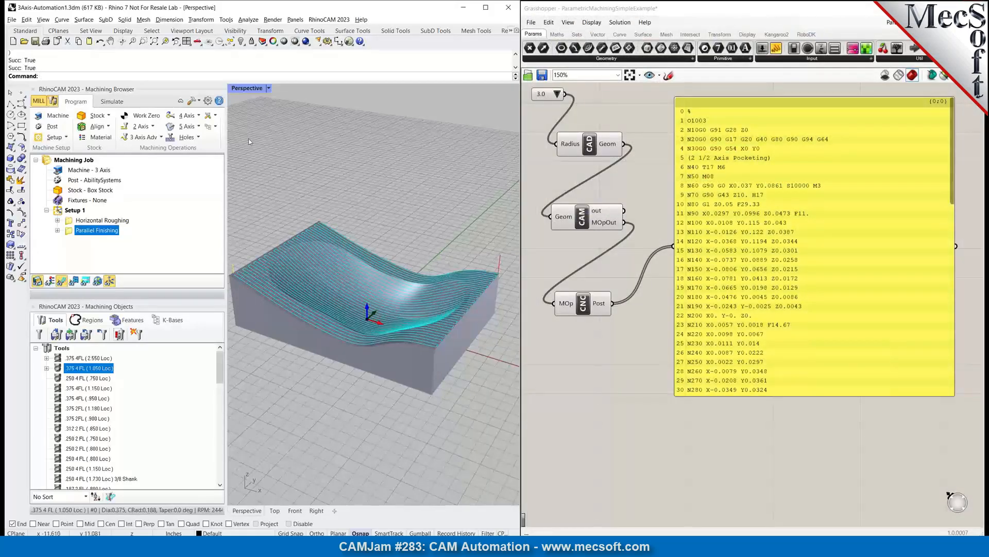
Discard the machined part for a new Small Objects - Inches document and maximize its Top viewport
{"action": "left_click", "coordinate": [13, 42]}
{"action": "left_click", "coordinate": [269, 296]}
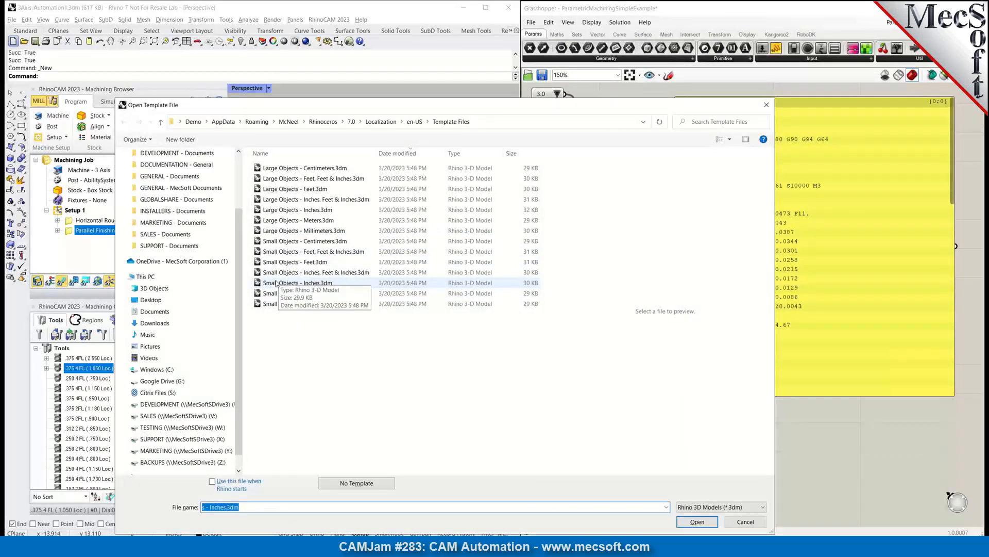
{"action": "double_click", "coordinate": [276, 282]}
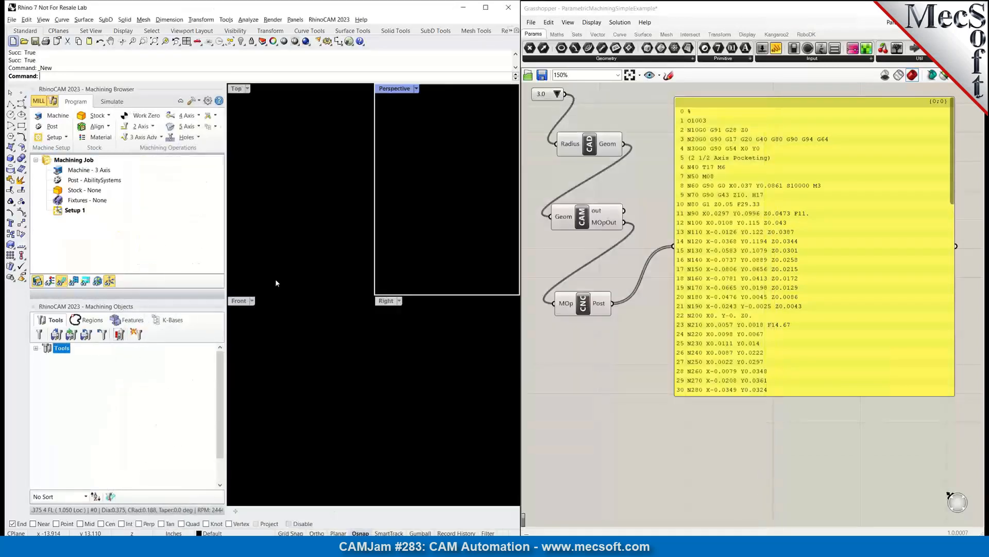
{"action": "double_click", "coordinate": [237, 89]}
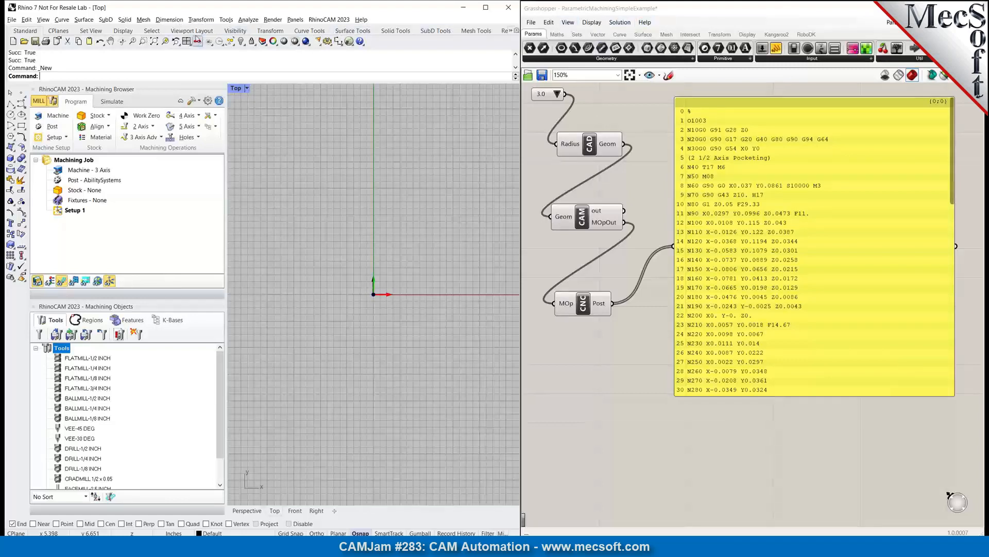
Switch to the ParametricMachiningSimpleExample definition in Grasshopper and view the available radius values without changing the selection
{"action": "left_click", "coordinate": [225, 20]}
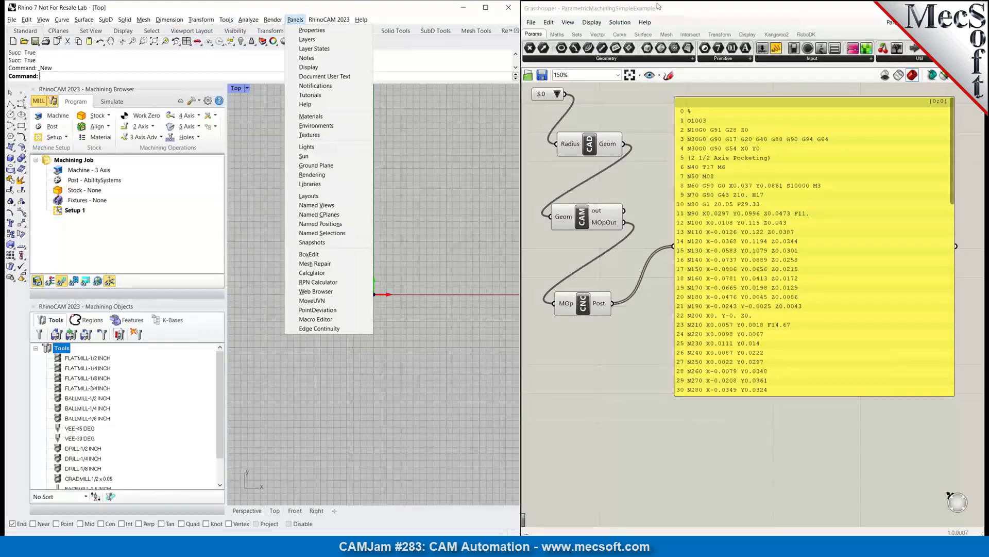
{"action": "left_click", "coordinate": [673, 9]}
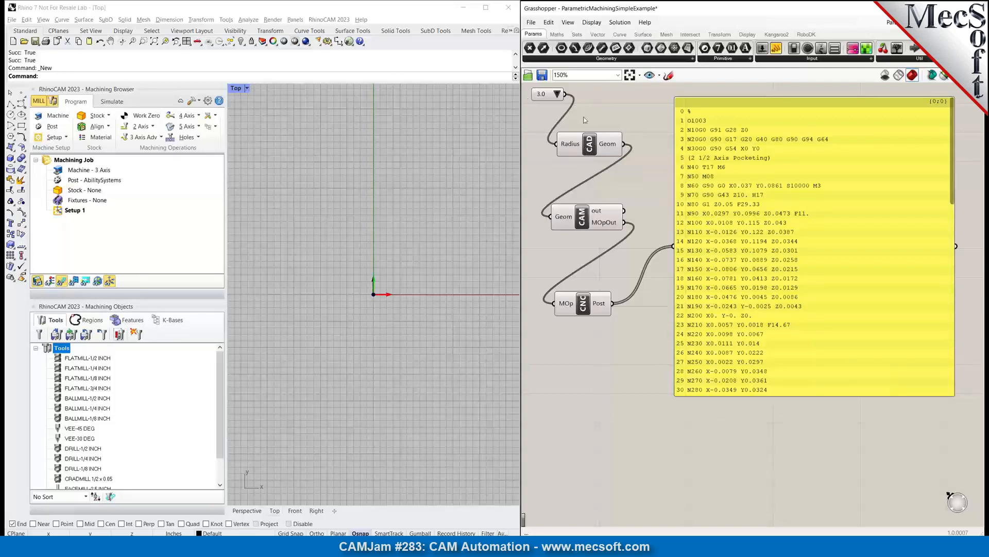
{"action": "left_click", "coordinate": [557, 94]}
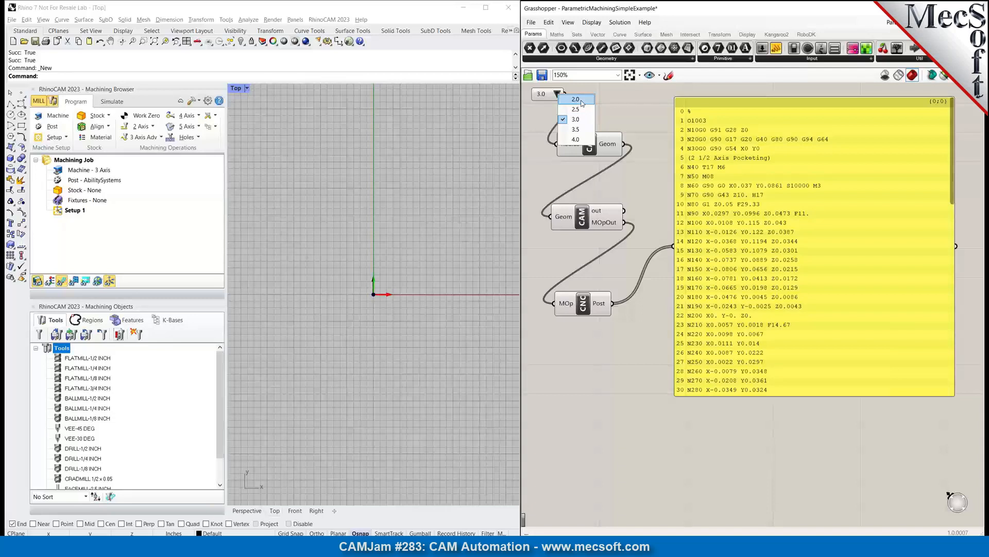
{"action": "left_click", "coordinate": [614, 94]}
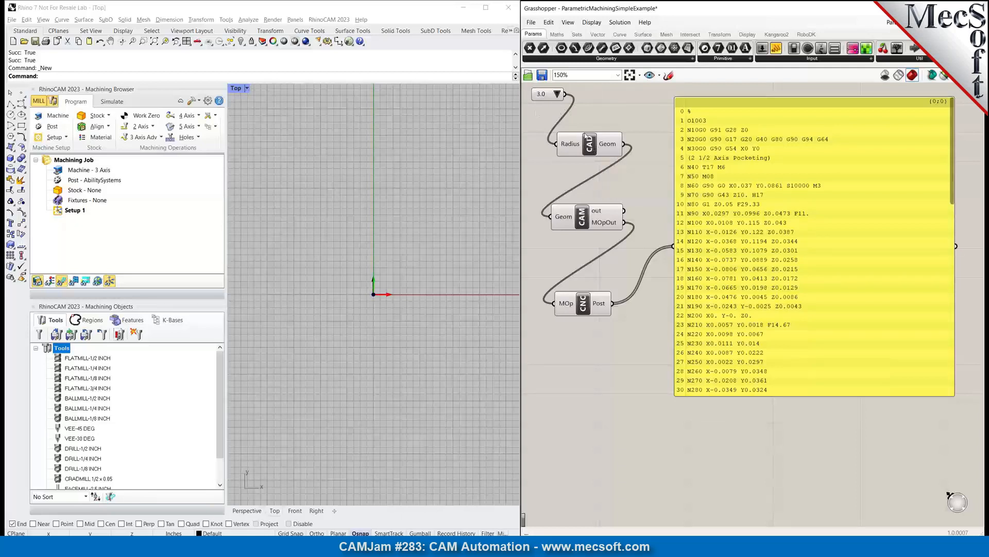
{"action": "left_click", "coordinate": [558, 94]}
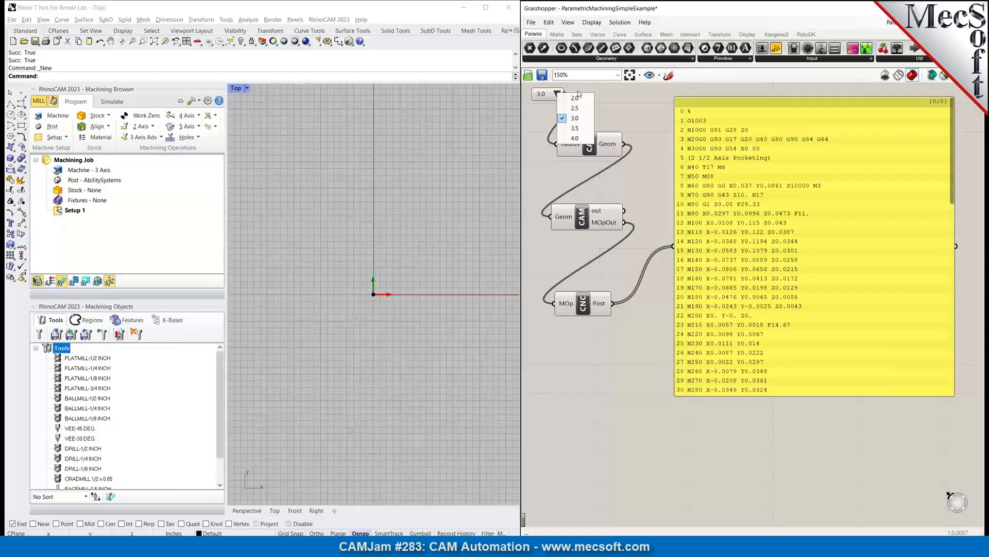
{"action": "left_click", "coordinate": [612, 101]}
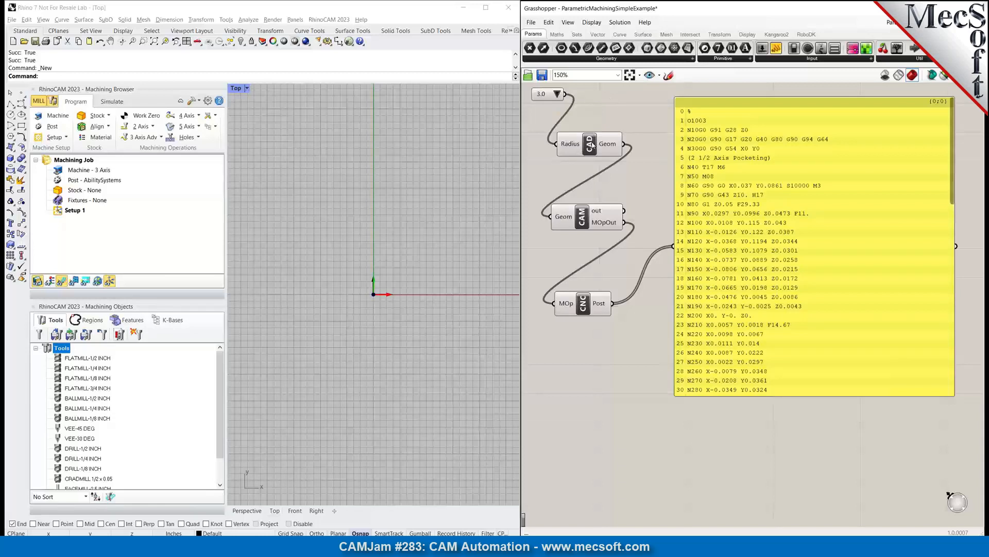
Open the CAD component's Python script and review how its Radius input creates the circle passed to the Geom output
{"action": "left_click", "coordinate": [590, 146]}
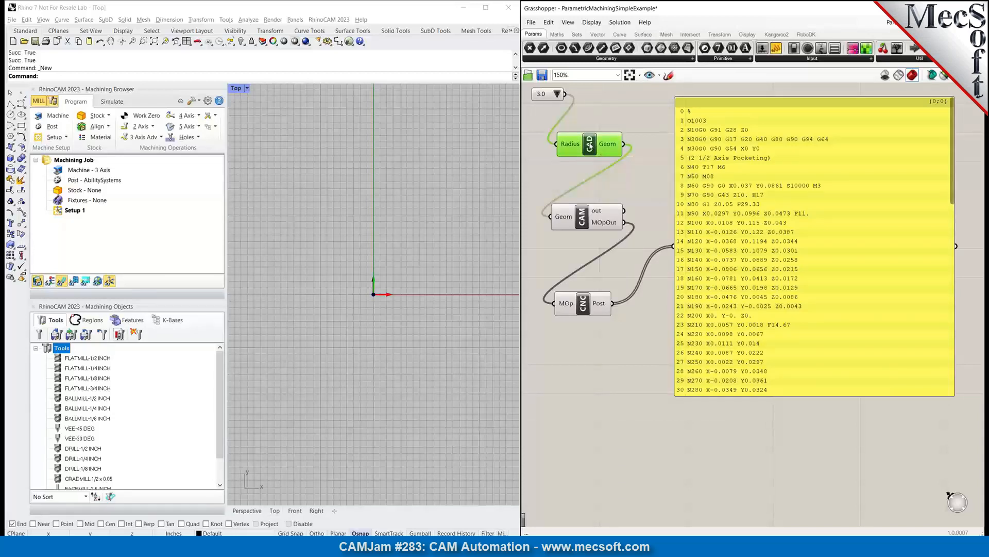
{"action": "double_click", "coordinate": [590, 146]}
{"action": "left_click_drag", "start_coordinate": [450, 293], "coordinate": [399, 94]}
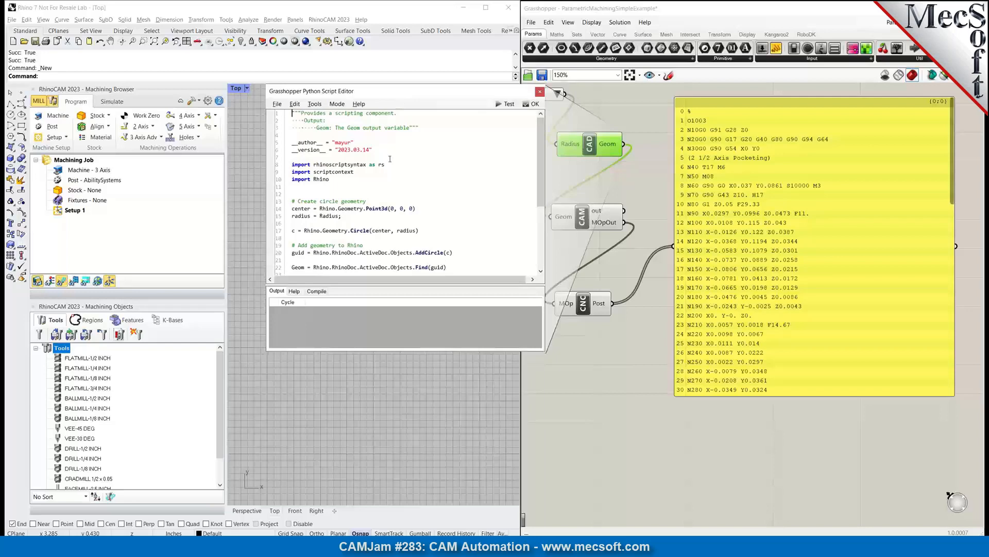
{"action": "scroll", "coordinate": [391, 162], "scroll_direction": "down", "scroll_amount": 3}
{"action": "scroll", "coordinate": [392, 184], "scroll_direction": "up", "scroll_amount": 3}
{"action": "scroll", "coordinate": [394, 181], "scroll_direction": "down", "scroll_amount": 2}
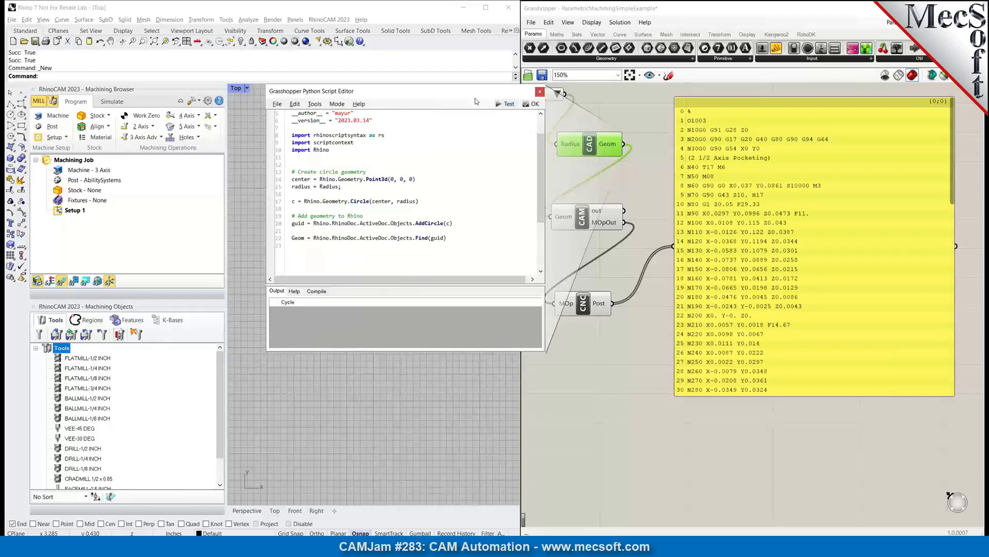
{"action": "left_click_drag", "start_coordinate": [475, 98], "coordinate": [438, 118]}
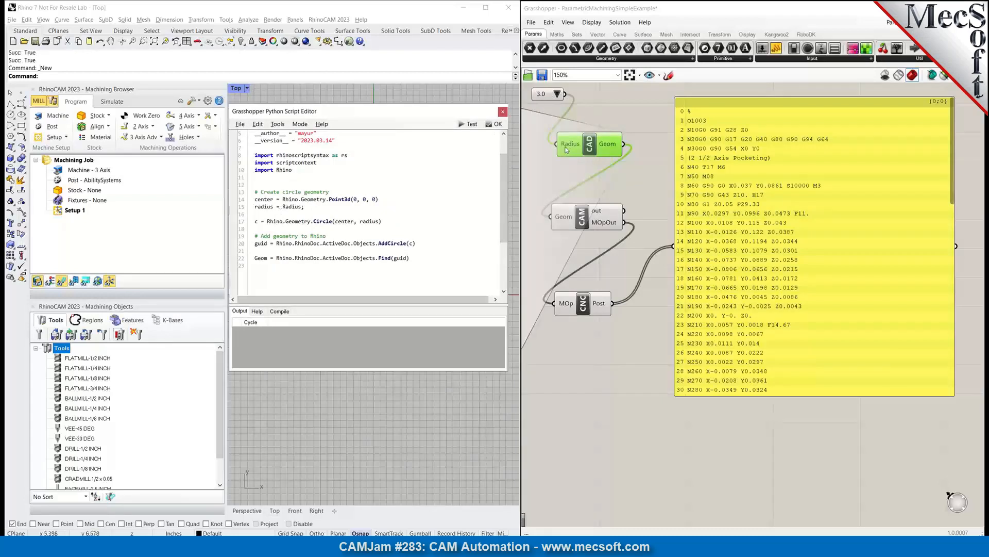
{"action": "mouse_move", "coordinate": [566, 149]}
{"action": "double_click", "coordinate": [288, 207]}
{"action": "double_click", "coordinate": [262, 257]}
Try to inspect the data of the CAD component's Geom output, dismissing the breakpoint dialogs and closing the script editor
{"action": "mouse_move", "coordinate": [609, 147]}
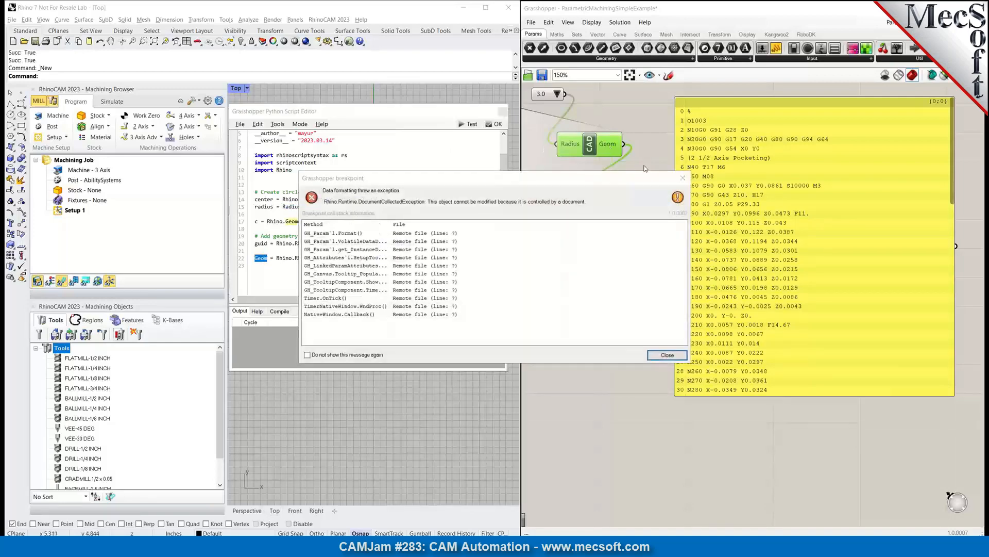
{"action": "left_click", "coordinate": [683, 178]}
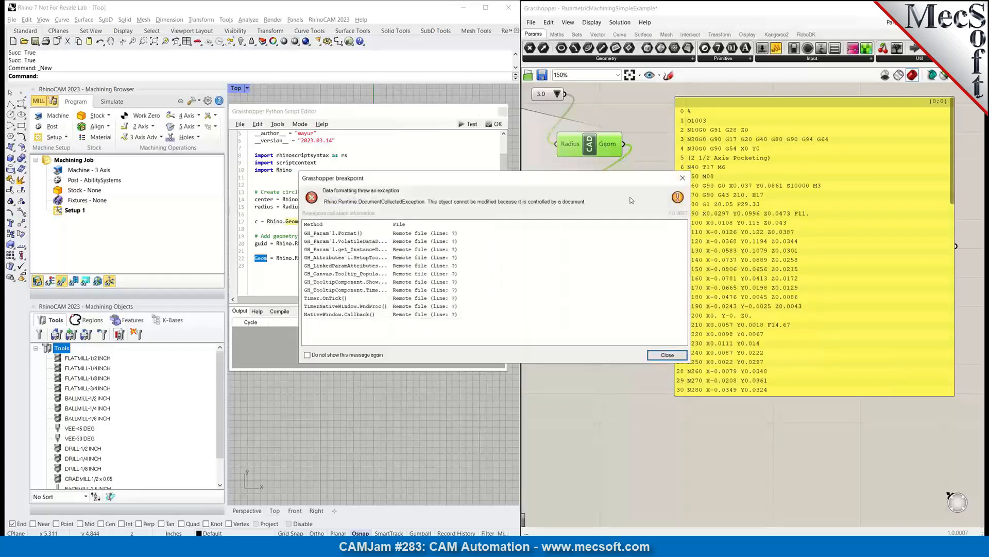
{"action": "left_click", "coordinate": [670, 355]}
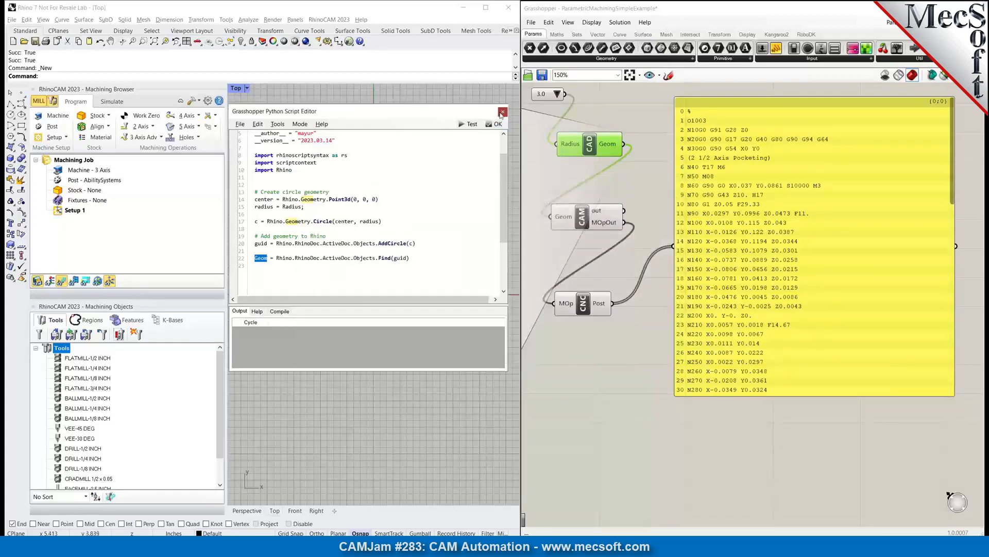
{"action": "left_click", "coordinate": [488, 124]}
{"action": "mouse_move", "coordinate": [607, 146]}
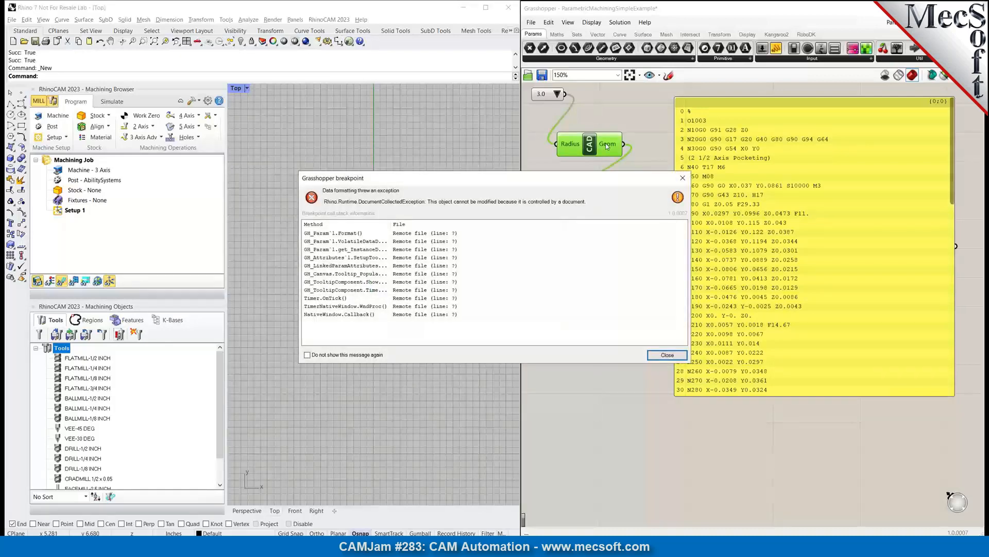
{"action": "left_click", "coordinate": [668, 355]}
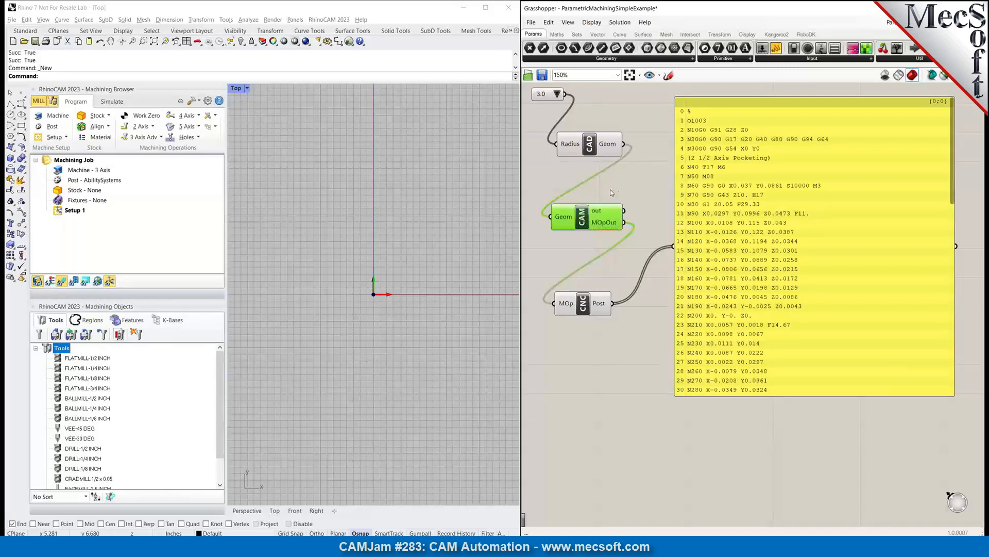
Review the CAM component's Python script from the API initialization through the pocketing operation, tool and regeneration lines, and close it
{"action": "double_click", "coordinate": [582, 223]}
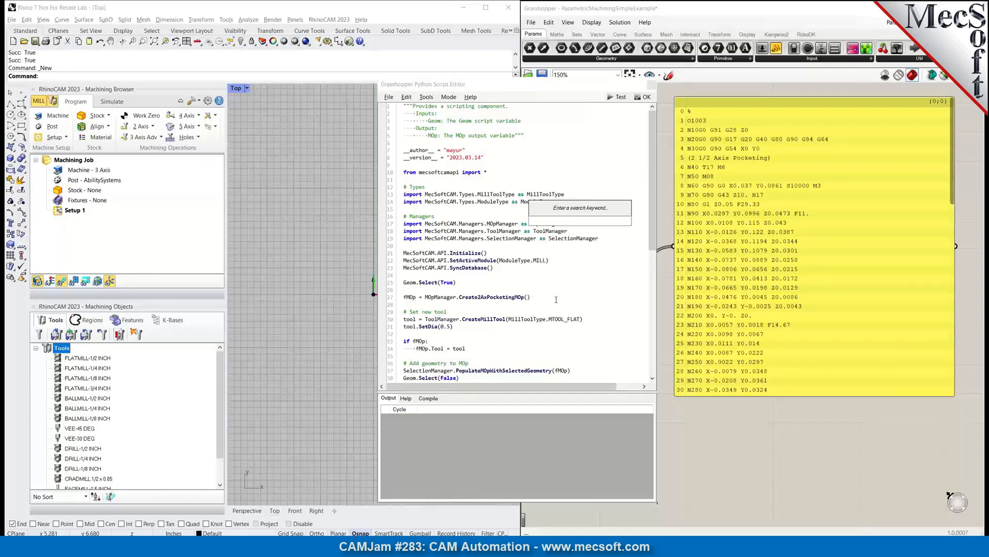
{"action": "scroll", "coordinate": [556, 299], "scroll_direction": "down", "scroll_amount": 2}
{"action": "scroll", "coordinate": [517, 296], "scroll_direction": "down", "scroll_amount": 2}
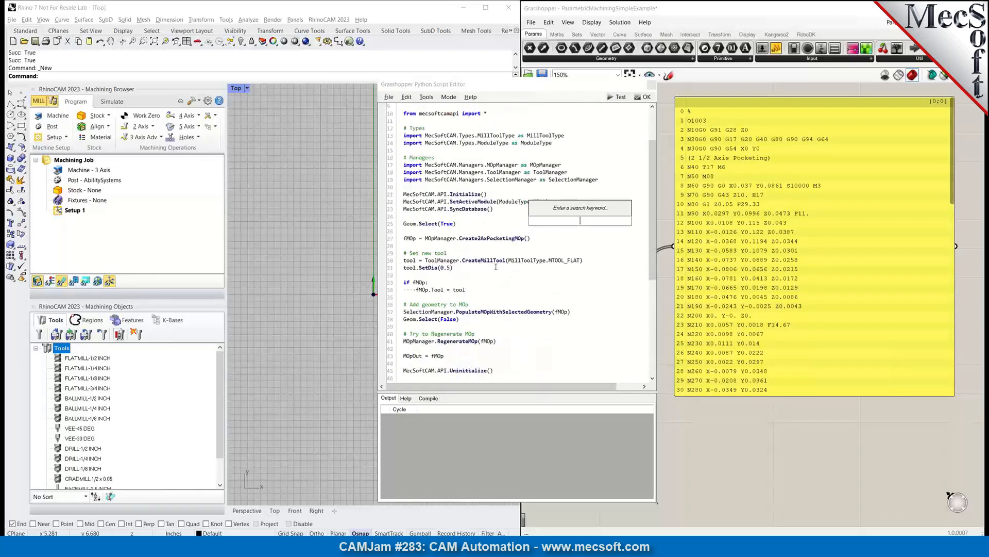
{"action": "scroll", "coordinate": [567, 302], "scroll_direction": "down", "scroll_amount": 4}
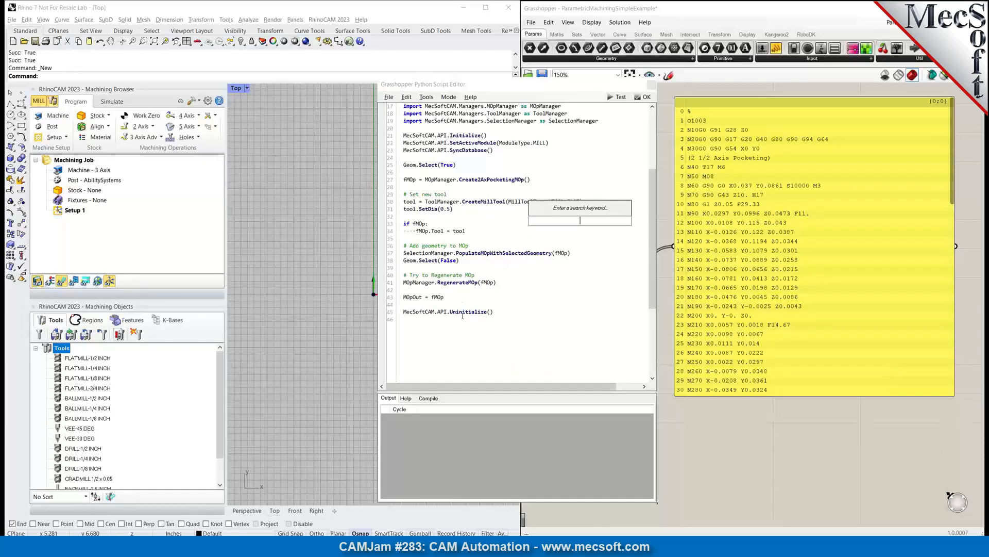
{"action": "left_click", "coordinate": [651, 88]}
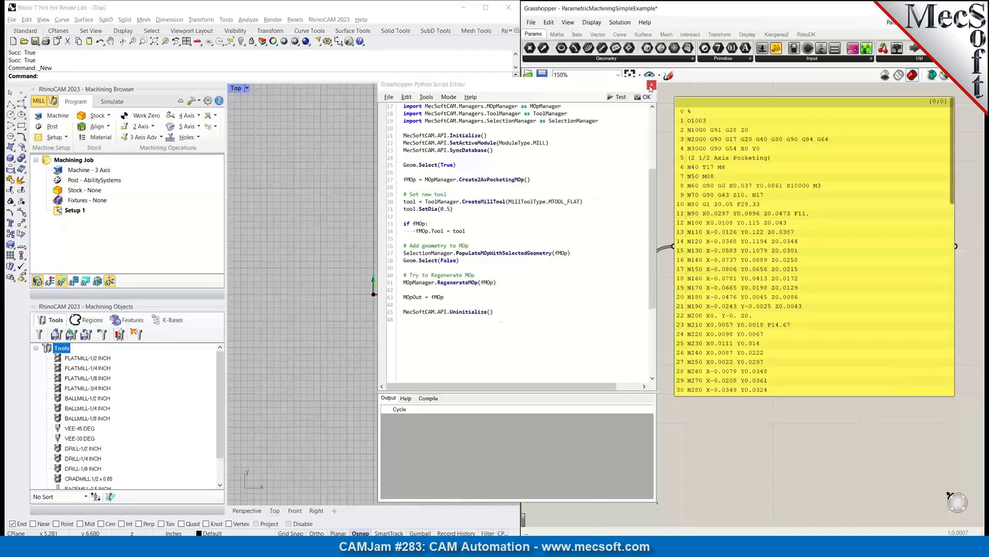
{"action": "left_click", "coordinate": [651, 87]}
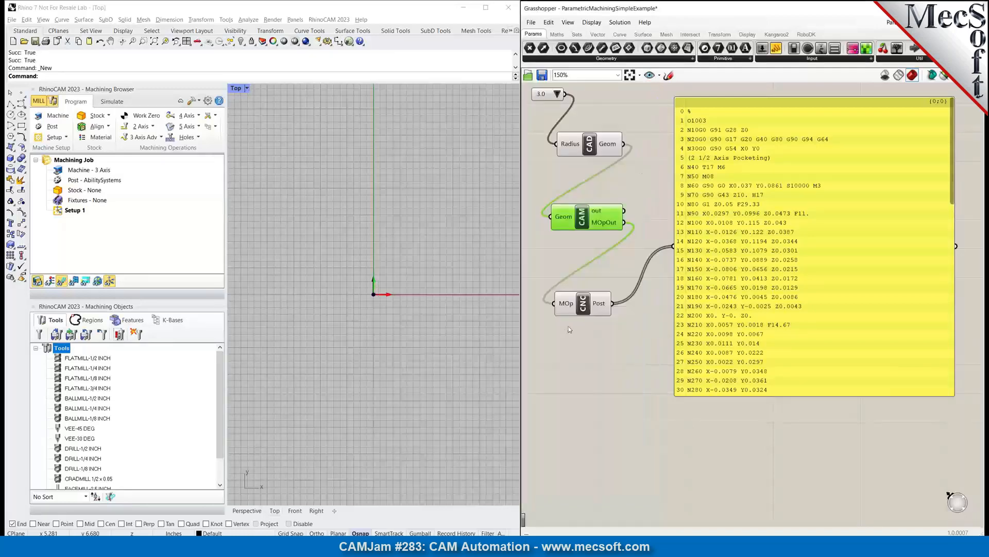
Open the CNC component's Python script and review its post-processing and output file lines
{"action": "left_click", "coordinate": [583, 307]}
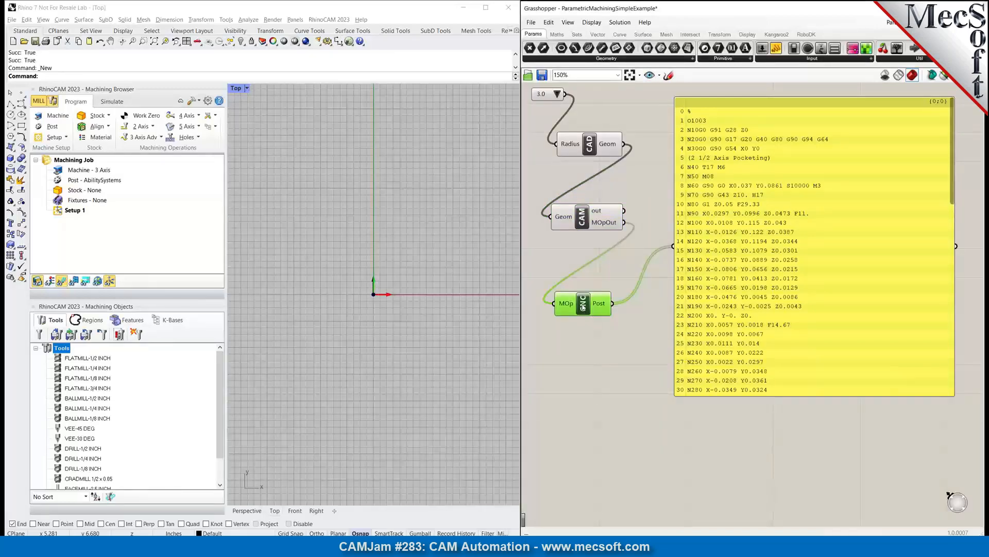
{"action": "double_click", "coordinate": [582, 307]}
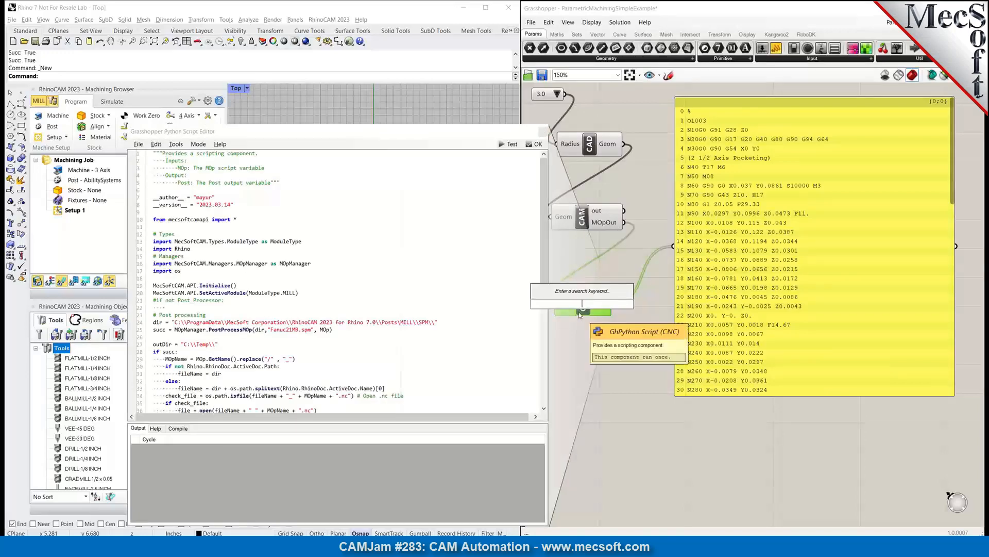
{"action": "scroll", "coordinate": [347, 325], "scroll_direction": "down", "scroll_amount": 3}
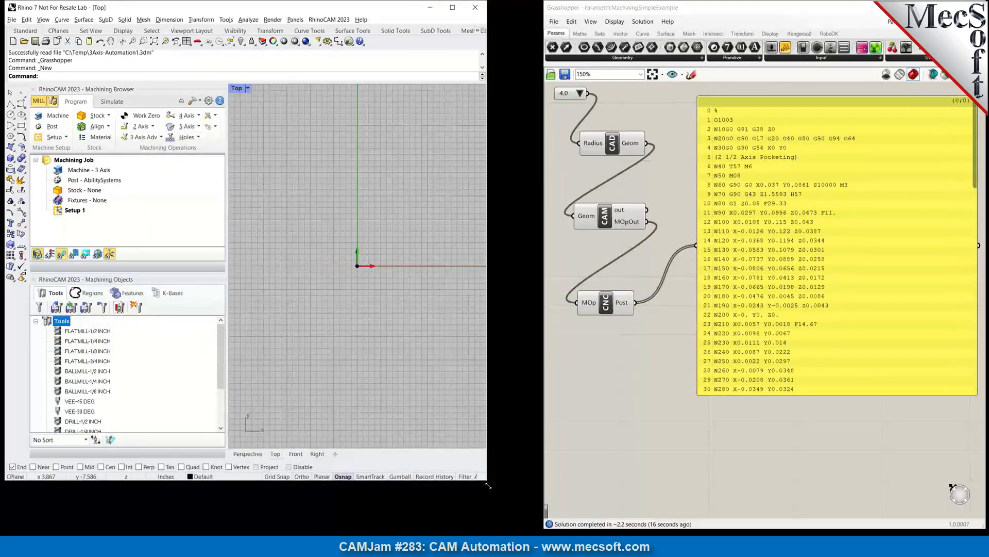
Enlarge the Rhino window beside Grasshopper, and set the radius to 3.0 to generate a 2 1/2 Axis Pocketing operation
{"action": "left_click_drag", "start_coordinate": [505, 505], "coordinate": [553, 540]}
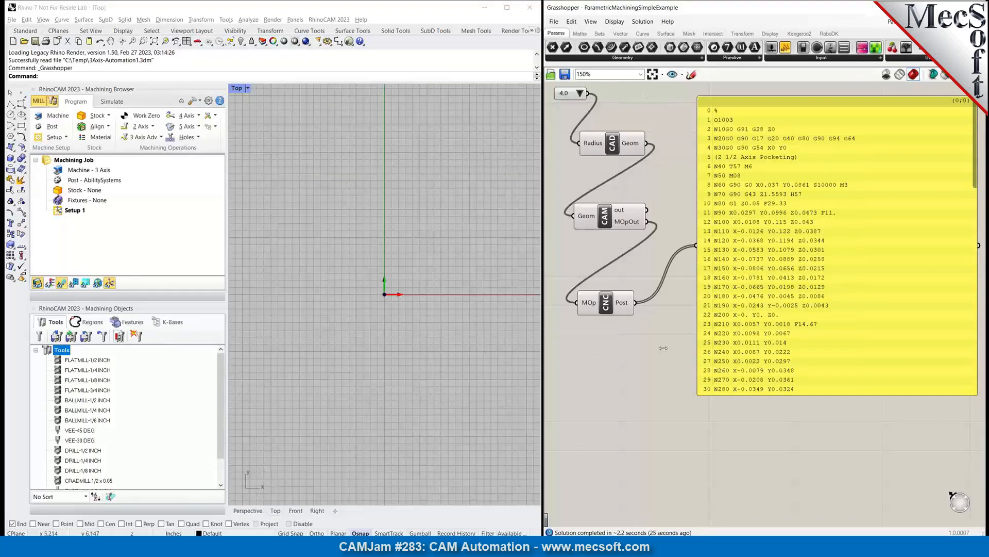
{"action": "left_click", "coordinate": [580, 93]}
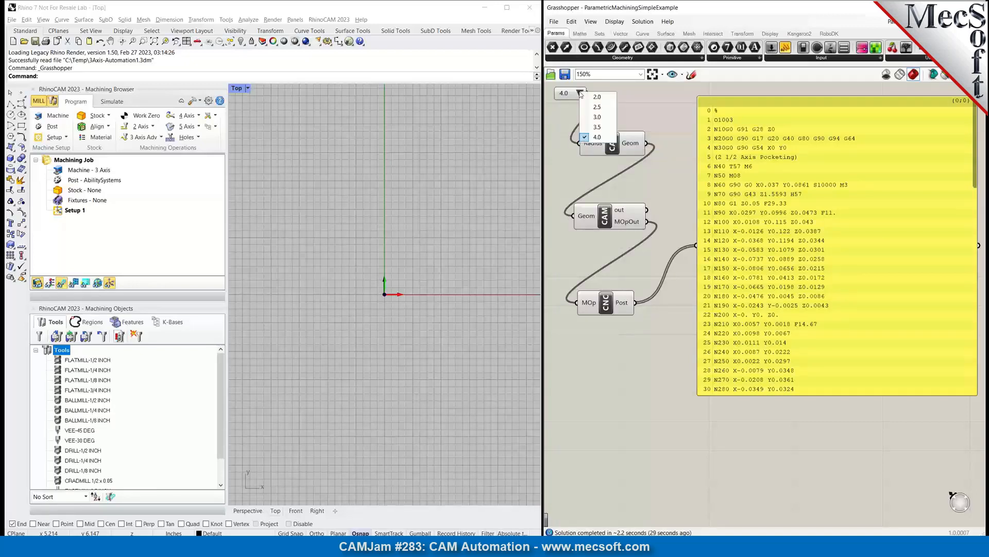
{"action": "left_click", "coordinate": [606, 117]}
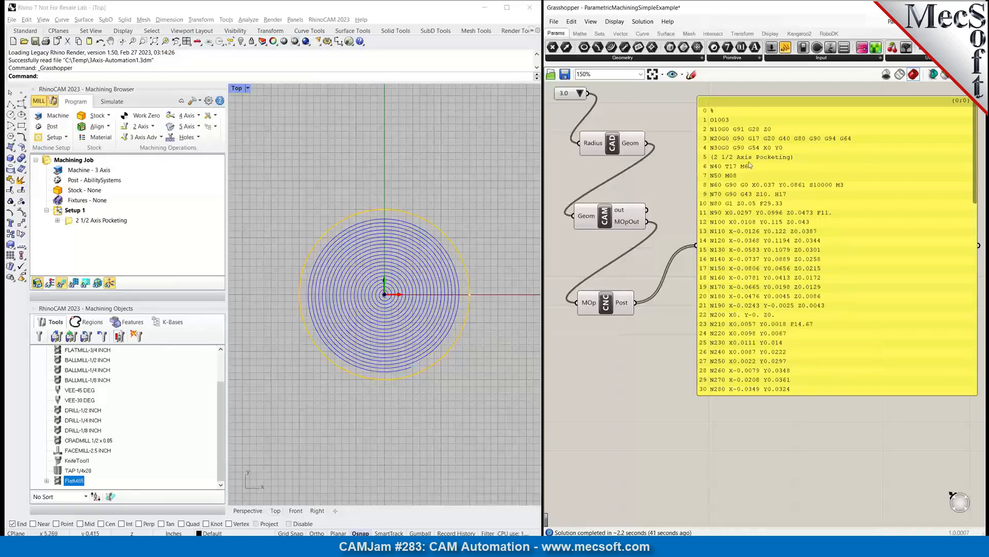
{"action": "left_click", "coordinate": [101, 220]}
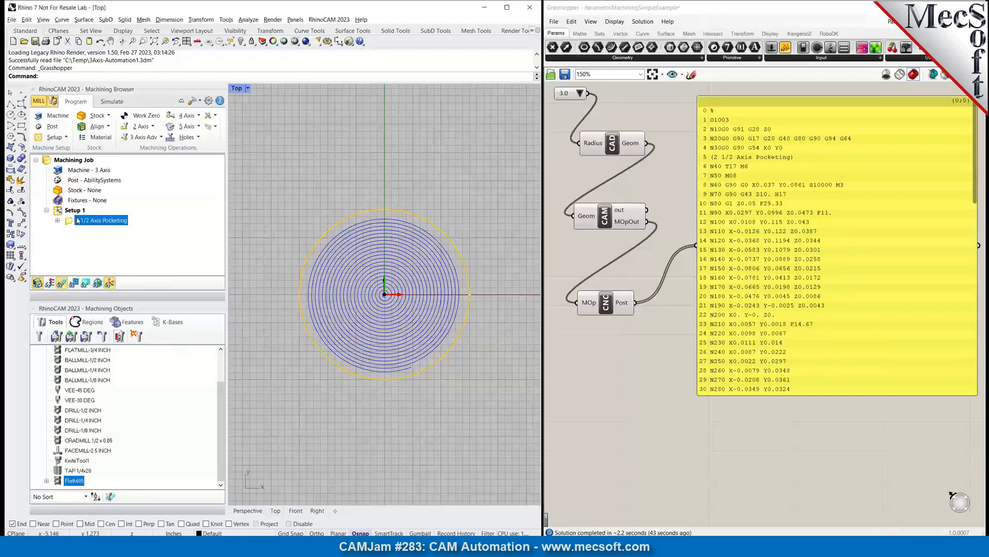
{"action": "left_click", "coordinate": [67, 210]}
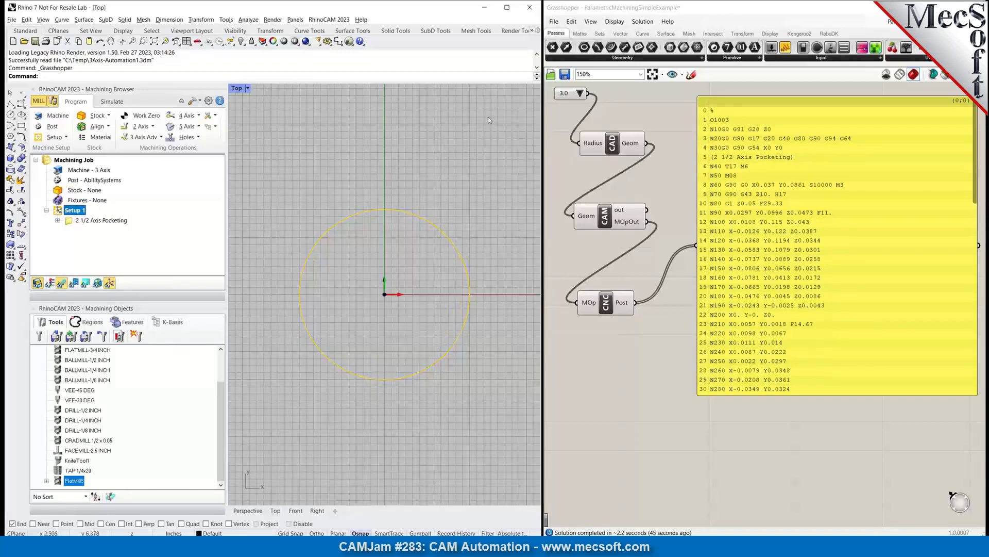
Set the radius to 4.0 to generate a second circle and pocketing operation
{"action": "left_click", "coordinate": [580, 93]}
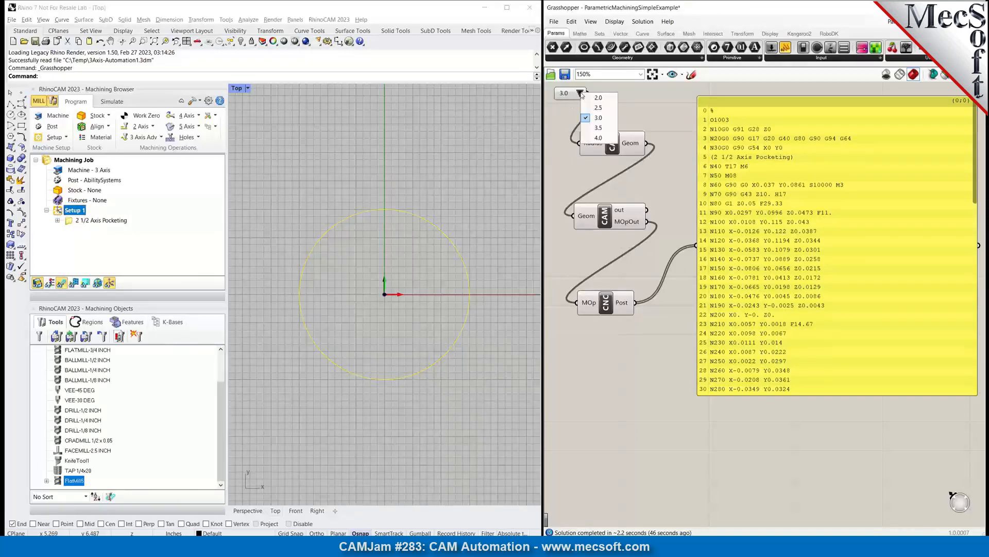
{"action": "left_click", "coordinate": [597, 138]}
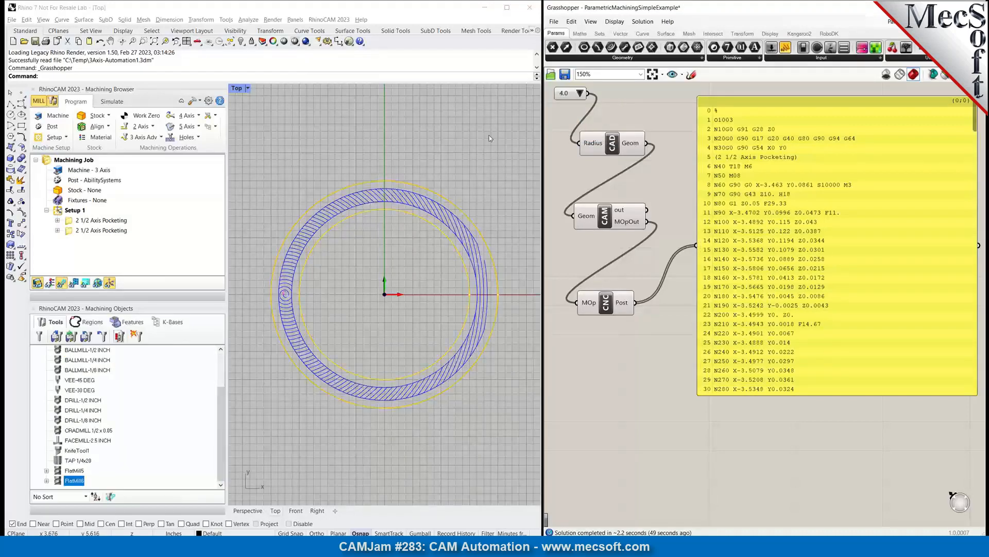
{"action": "left_click", "coordinate": [481, 398]}
Delete the second 2 1/2 Axis Pocketing operation from Setup 1 and the outer circle with the 4.0 radius
{"action": "left_click", "coordinate": [118, 231]}
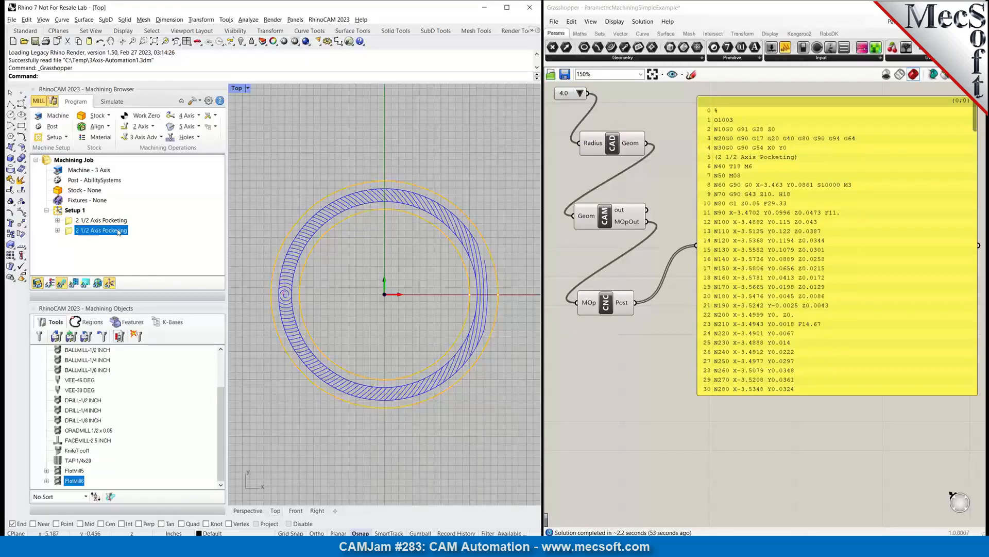
{"action": "key", "text": "Delete"}
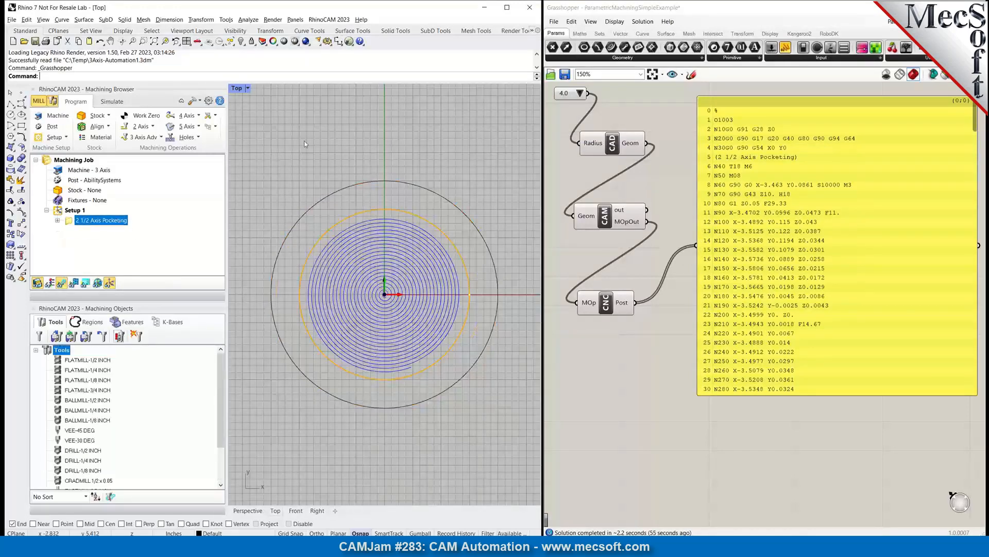
{"action": "left_click", "coordinate": [581, 93]}
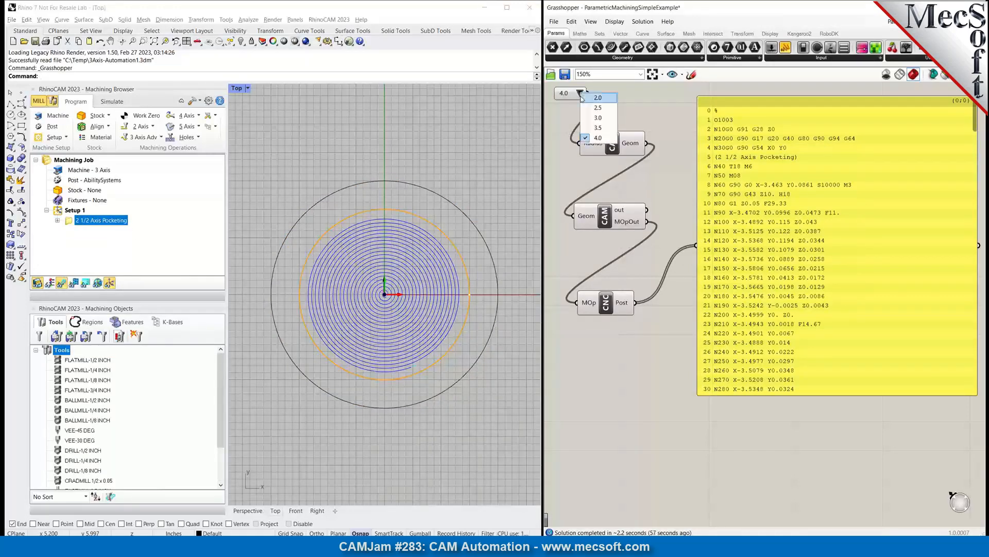
{"action": "left_click", "coordinate": [597, 138]}
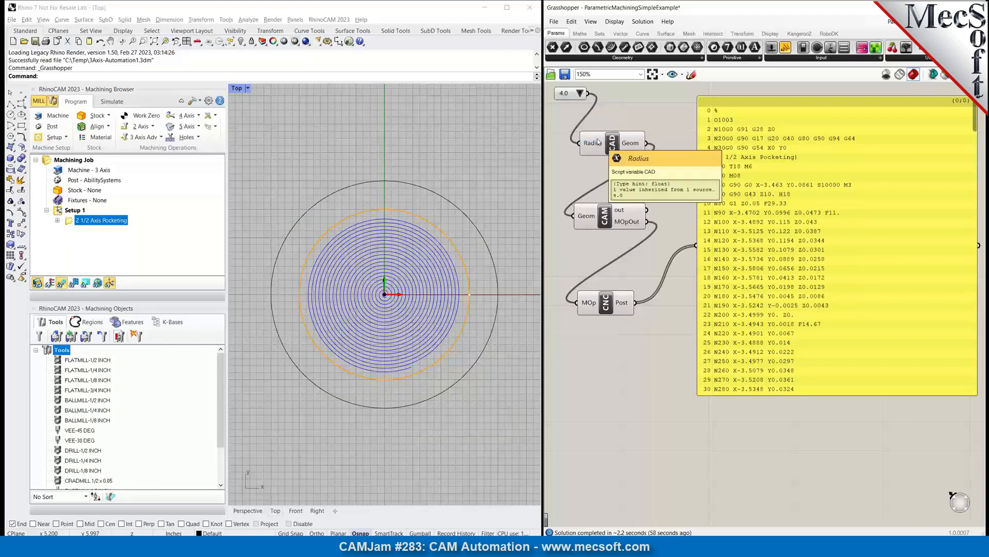
{"action": "left_click", "coordinate": [473, 146]}
{"action": "left_click", "coordinate": [476, 227]}
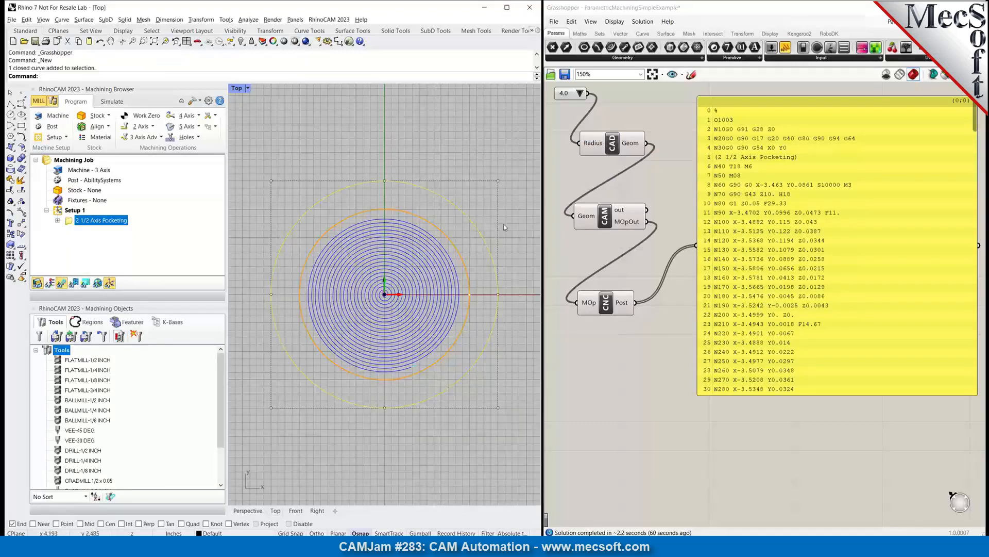
{"action": "key", "text": "Delete"}
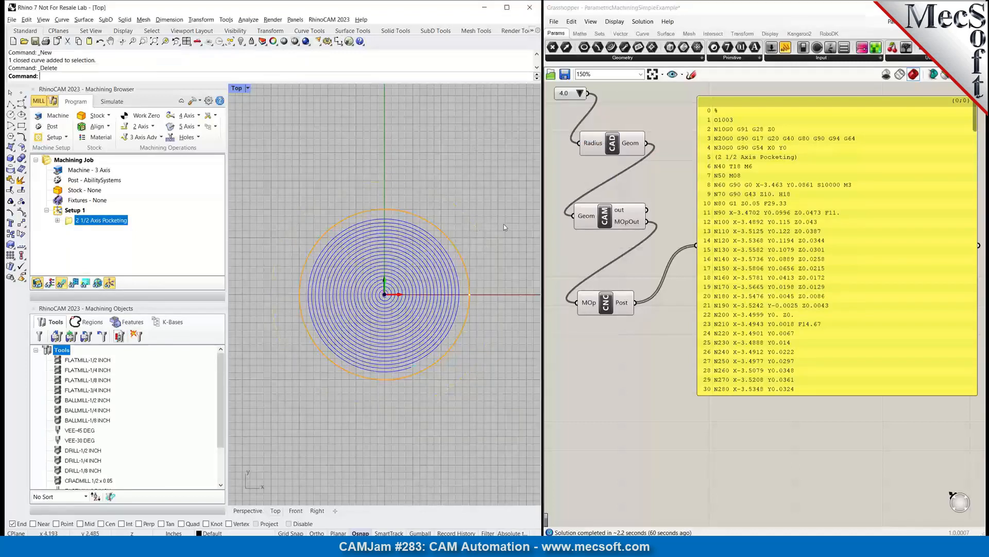
Generate two more circles with 2 1/2 Axis Pocketing operations by setting the radius to 3.5 and to 2.0
{"action": "left_click", "coordinate": [581, 94]}
{"action": "left_click", "coordinate": [599, 129]}
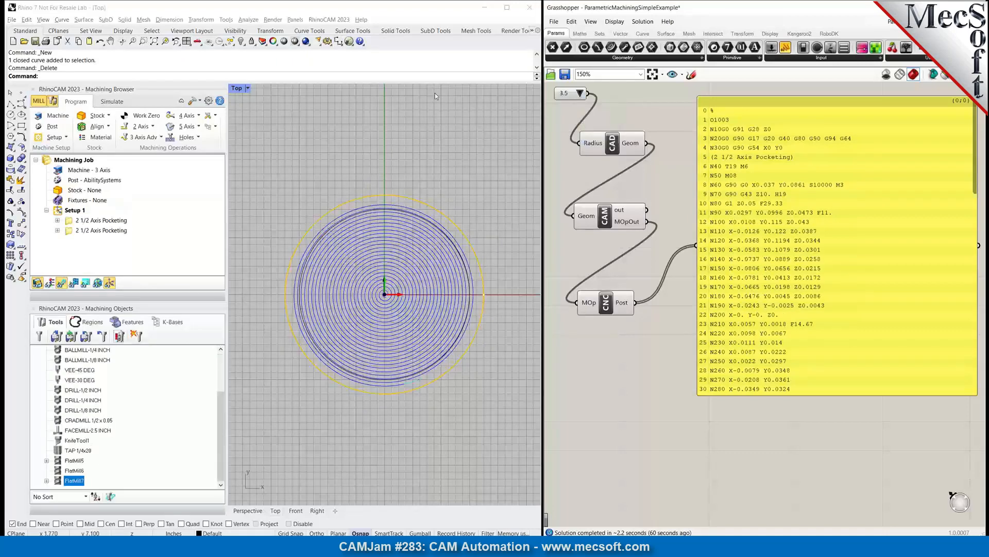
{"action": "left_click", "coordinate": [581, 94]}
{"action": "left_click", "coordinate": [601, 103]}
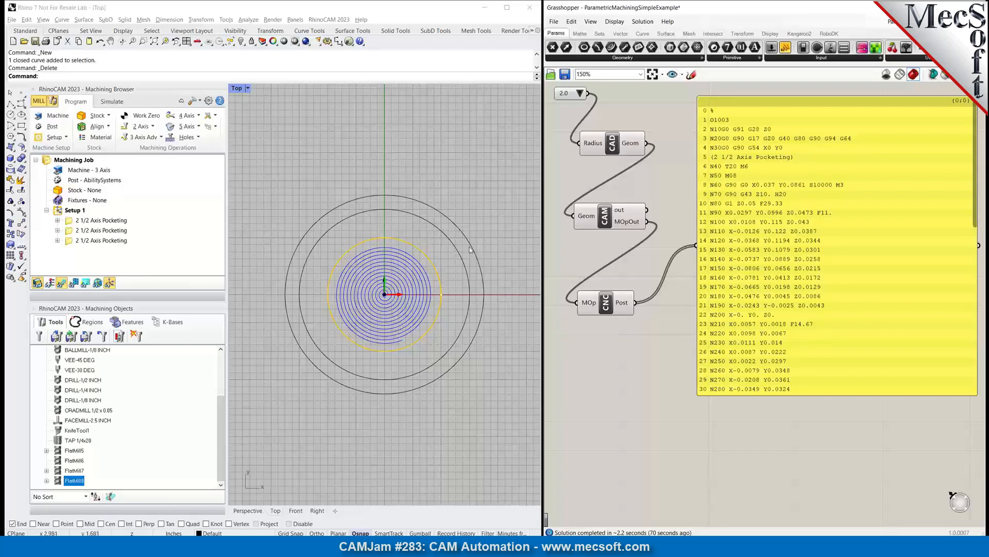
{"action": "left_click", "coordinate": [581, 93]}
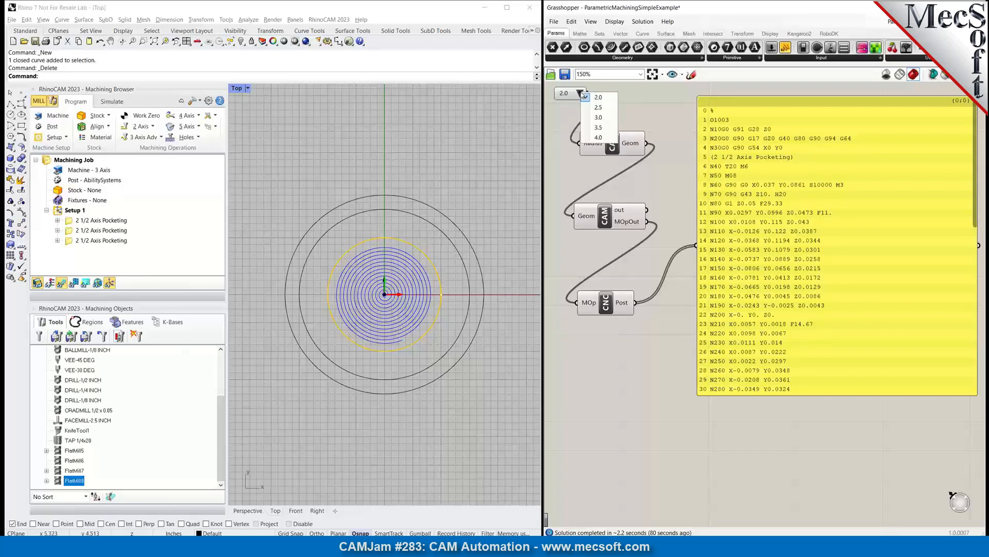
{"action": "left_click", "coordinate": [559, 114]}
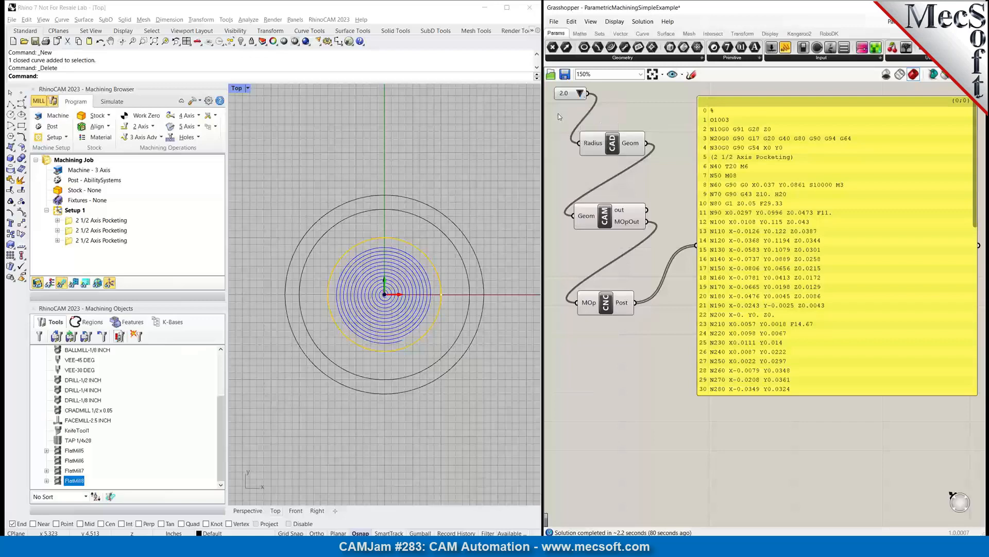